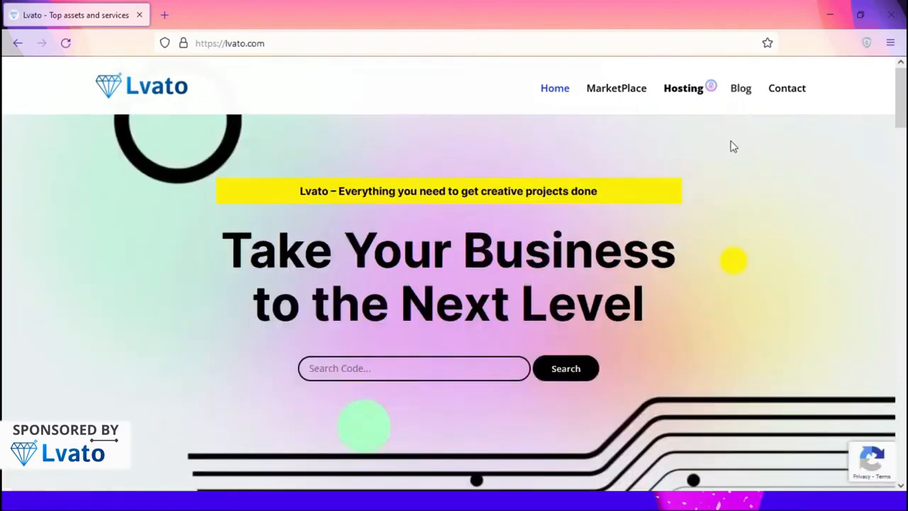
In full-screen view, search Lvato hosting for 'scriptbooster': .com is taken and .online is offered
{"action": "key", "text": "F11"}
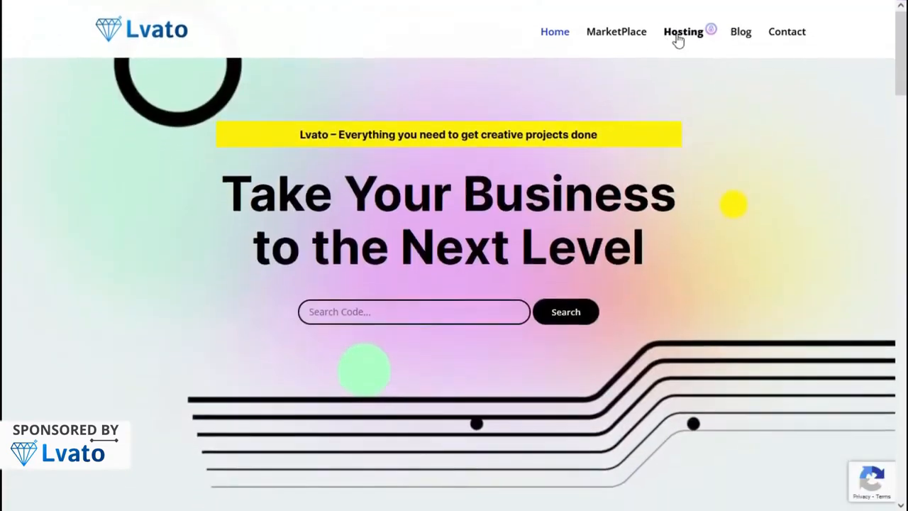
{"action": "left_click", "coordinate": [679, 37]}
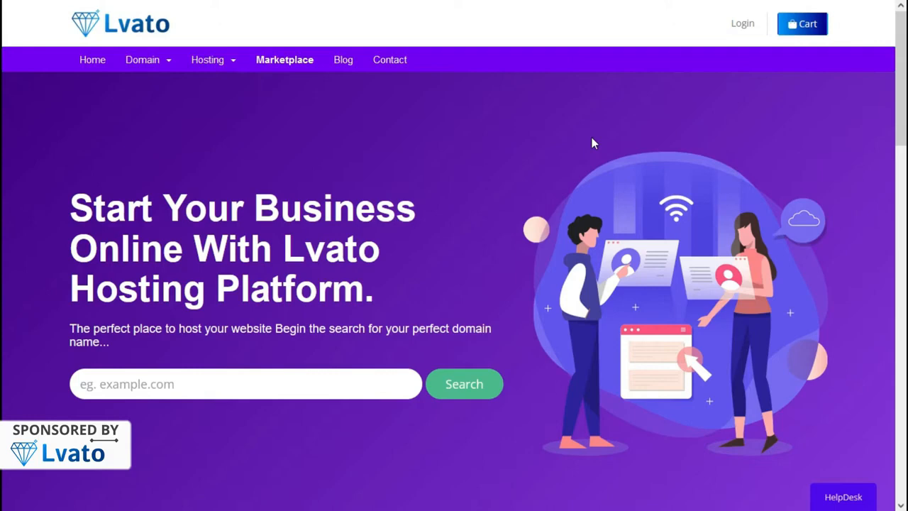
{"action": "left_click", "coordinate": [237, 383]}
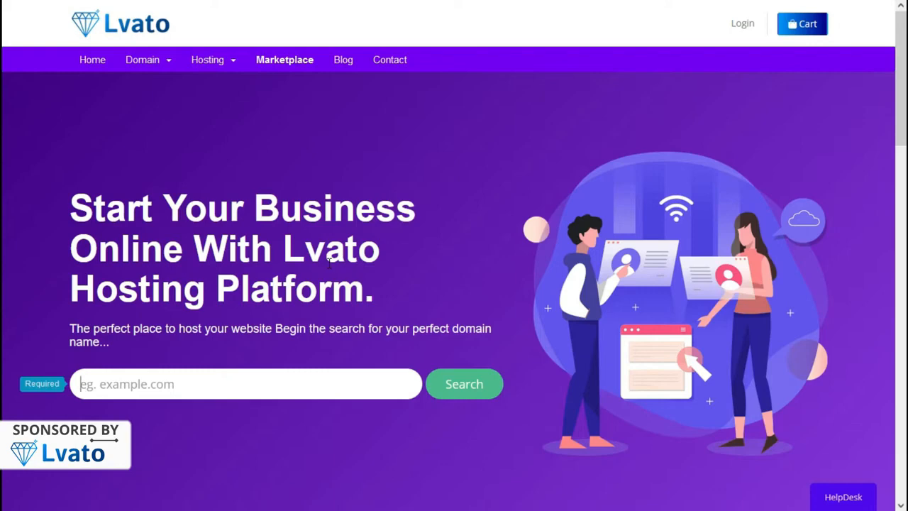
{"action": "type", "text": "scriptbooster"}
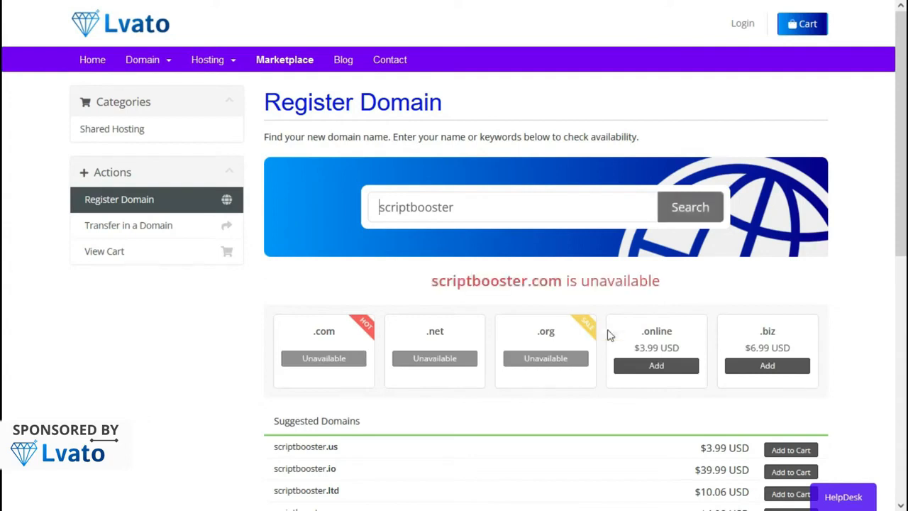
Add scriptbooster.online with ID Protection to the cart and check out, then show Shared Hosting plans
{"action": "left_click", "coordinate": [641, 366]}
{"action": "left_click", "coordinate": [663, 366]}
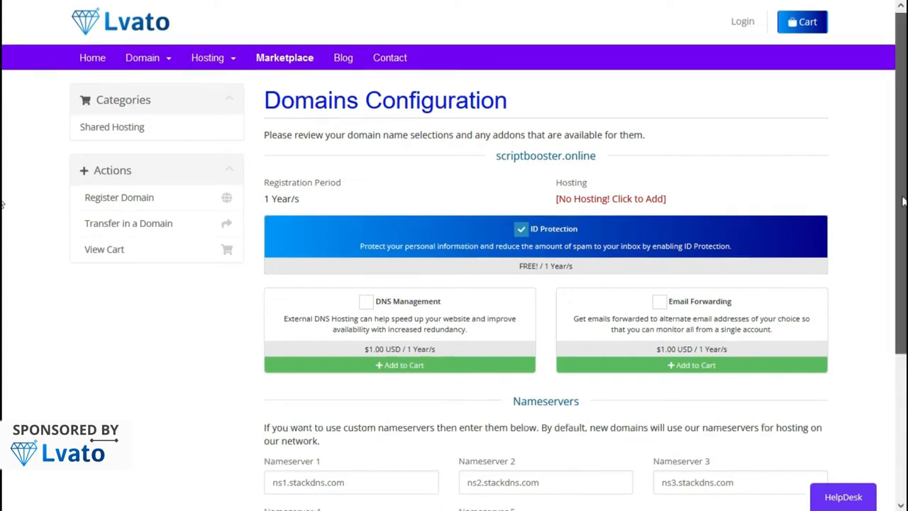
{"action": "scroll", "coordinate": [4, 300], "scroll_direction": "down", "scroll_amount": 3}
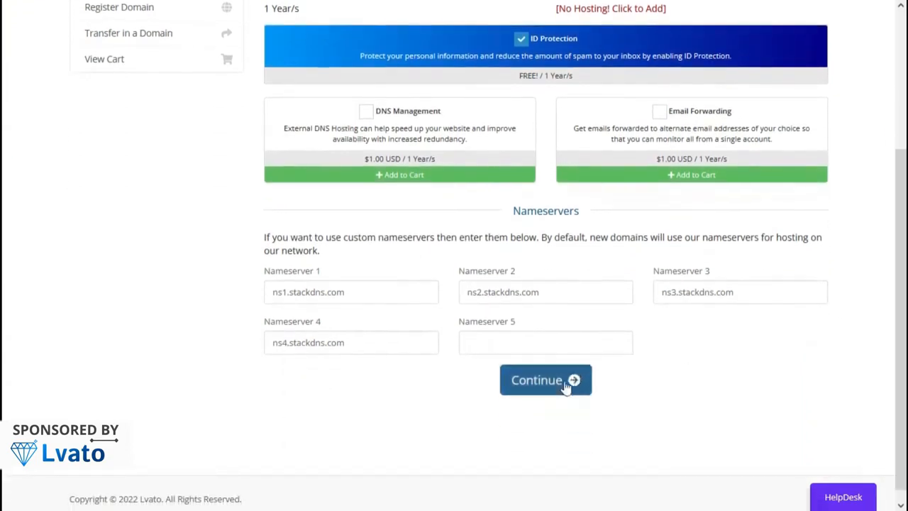
{"action": "left_click", "coordinate": [564, 389]}
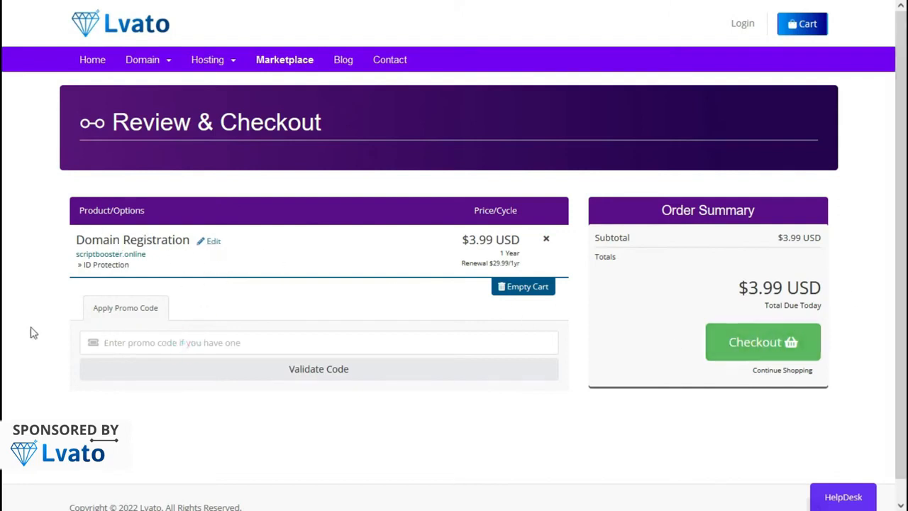
{"action": "left_click", "coordinate": [746, 351]}
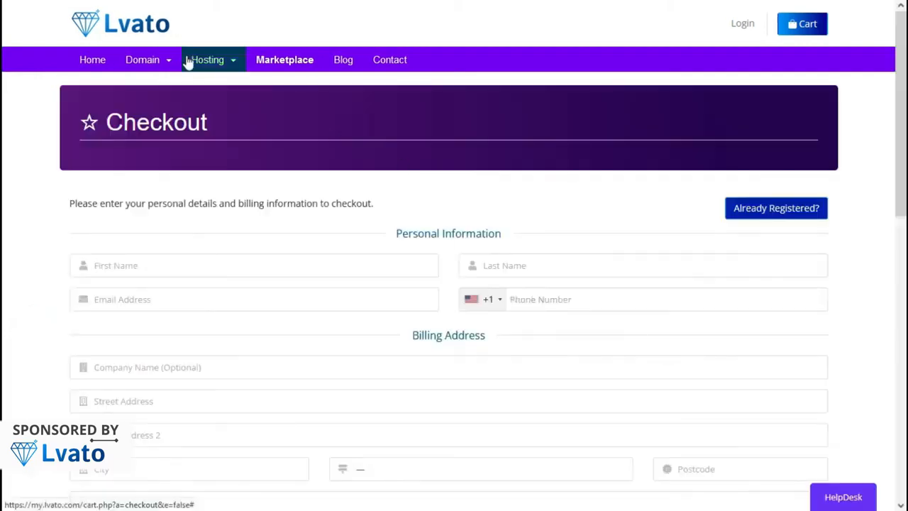
{"action": "left_click", "coordinate": [188, 59]}
{"action": "left_click", "coordinate": [213, 84]}
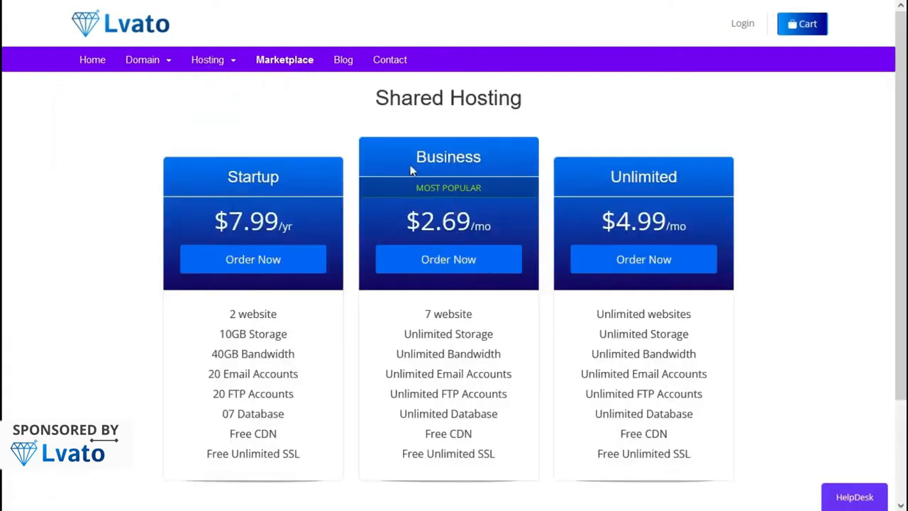
Order the Business hosting plan using scriptbooster.online from the cart and proceed to checkout
{"action": "left_click", "coordinate": [463, 264]}
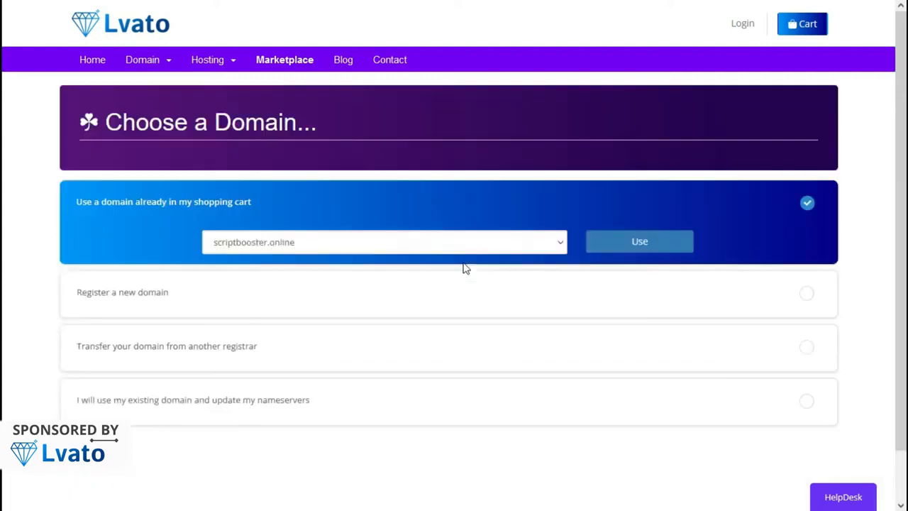
{"action": "left_click", "coordinate": [629, 241]}
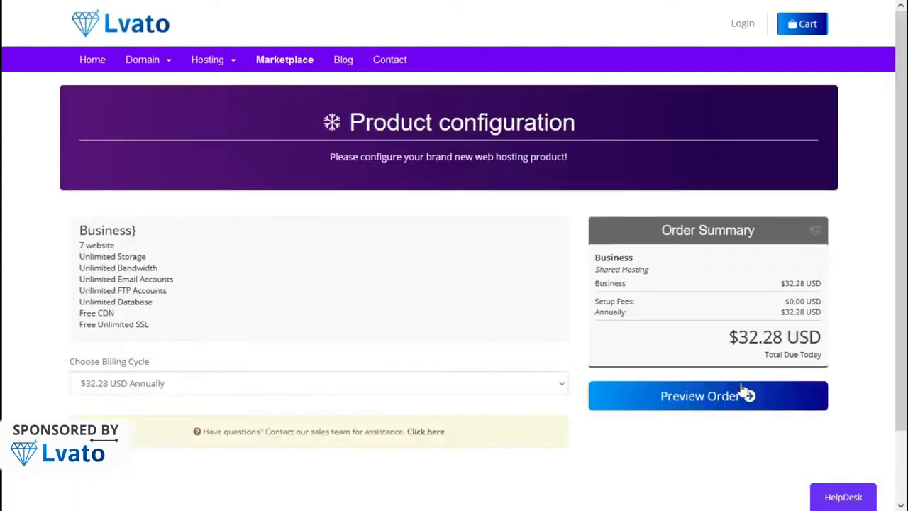
{"action": "left_click", "coordinate": [637, 401]}
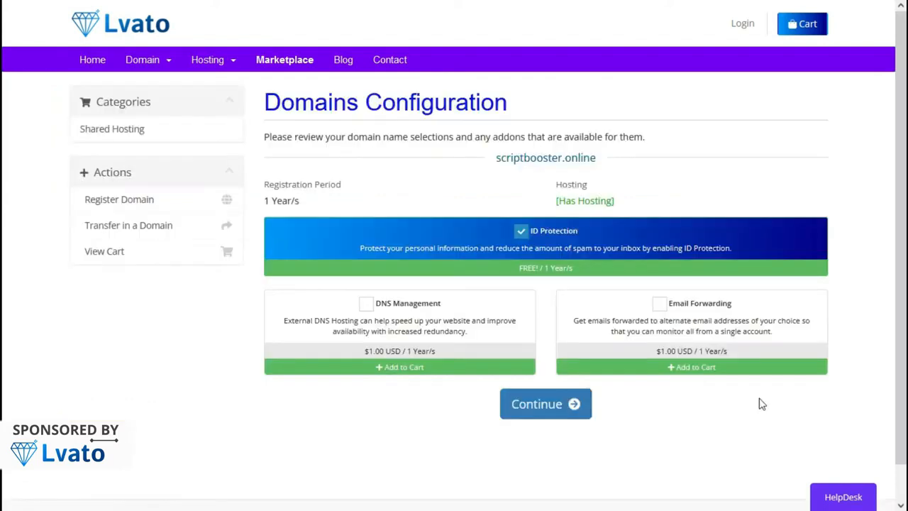
{"action": "left_click", "coordinate": [532, 410]}
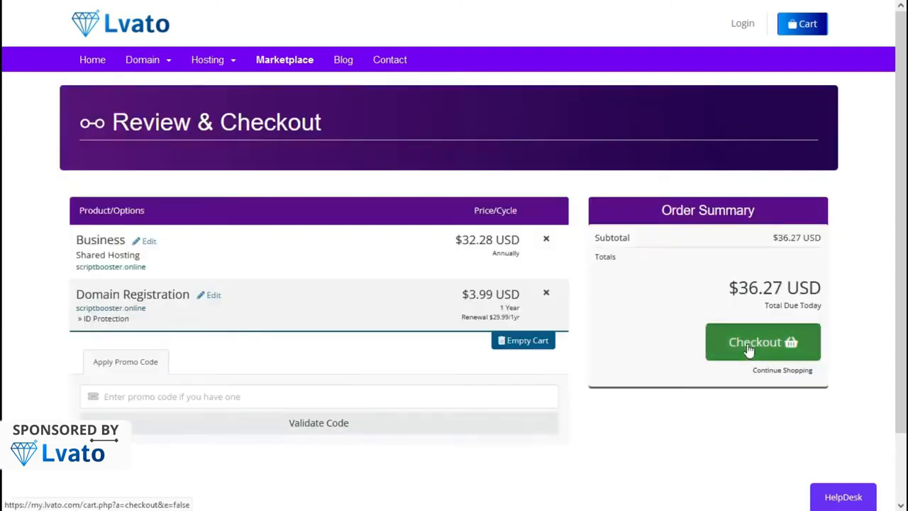
{"action": "left_click", "coordinate": [749, 348]}
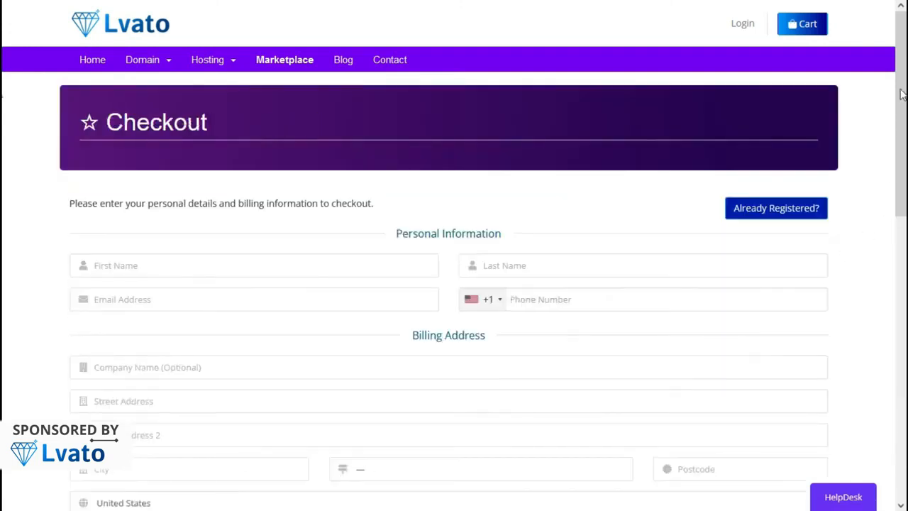
{"action": "left_click_drag", "start_coordinate": [903, 78], "coordinate": [904, 288]}
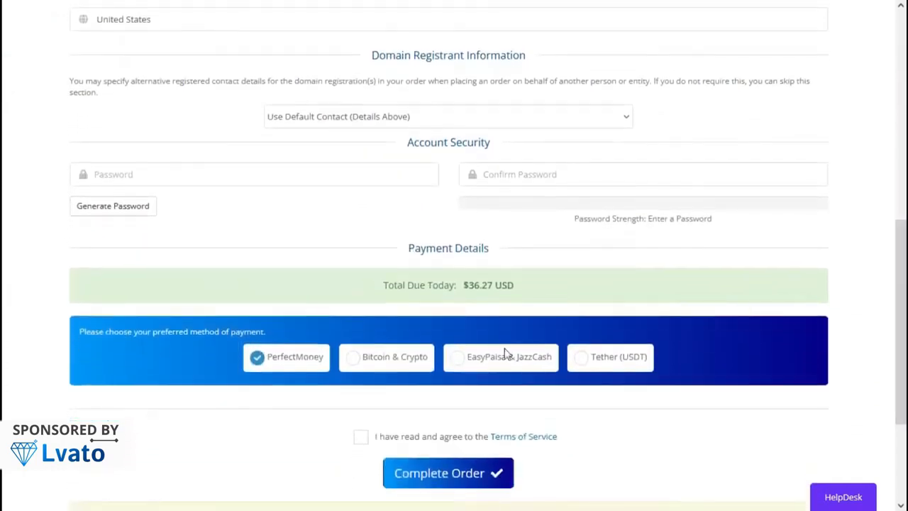
Choose Tether (USDT) as the payment method and accept the Terms of Service
{"action": "left_click", "coordinate": [355, 364]}
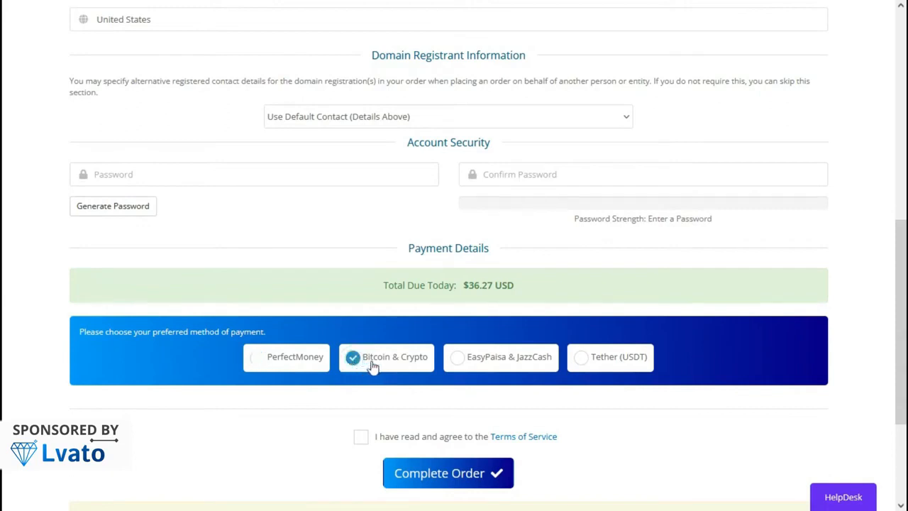
{"action": "left_click", "coordinate": [492, 367]}
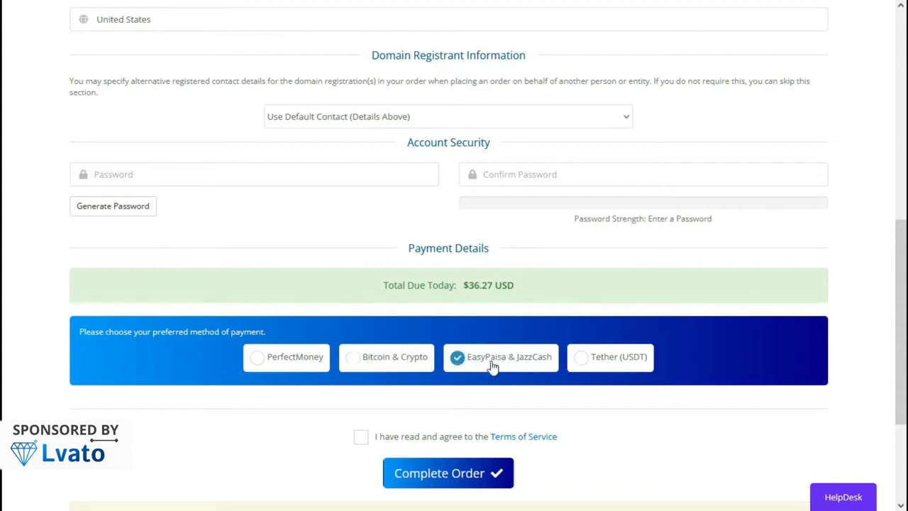
{"action": "left_click", "coordinate": [581, 360]}
{"action": "left_click", "coordinate": [360, 436]}
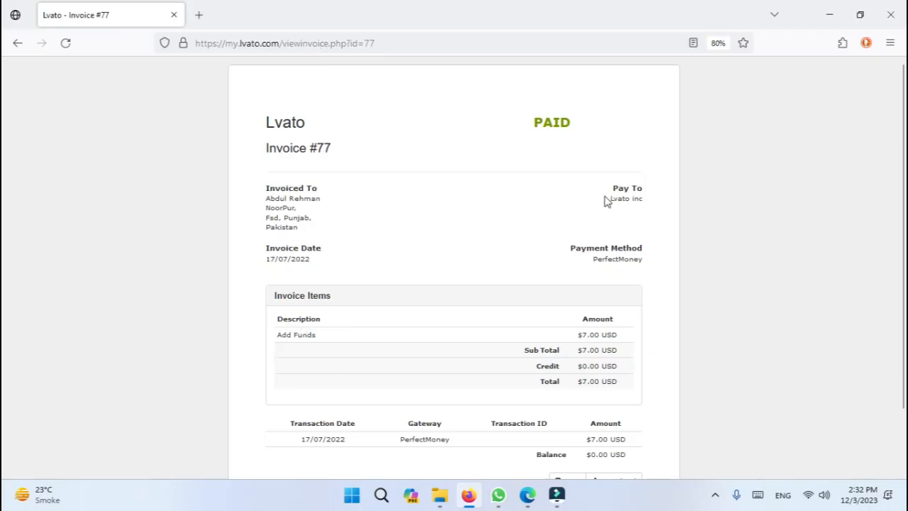
Go back to the Lvato client area at 100% zoom and open the Startup hosting service details
{"action": "left_click_drag", "start_coordinate": [604, 198], "coordinate": [667, 276]}
{"action": "left_click", "coordinate": [628, 284]}
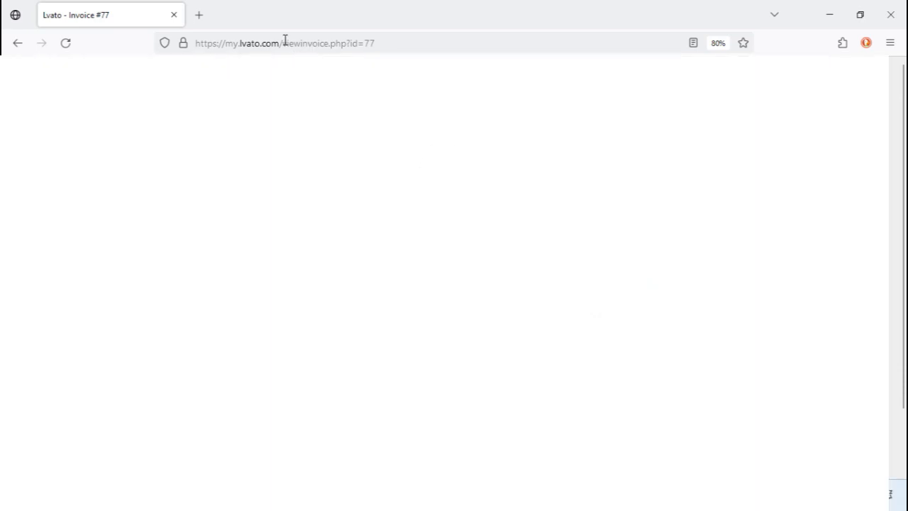
{"action": "left_click_drag", "start_coordinate": [283, 43], "coordinate": [479, 50]}
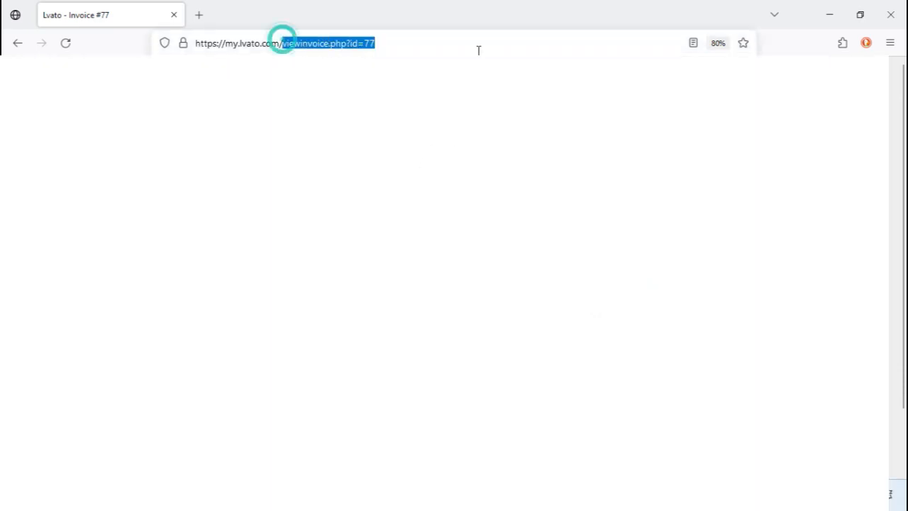
{"action": "key", "text": "BackSpace"}
{"action": "key", "text": "Return"}
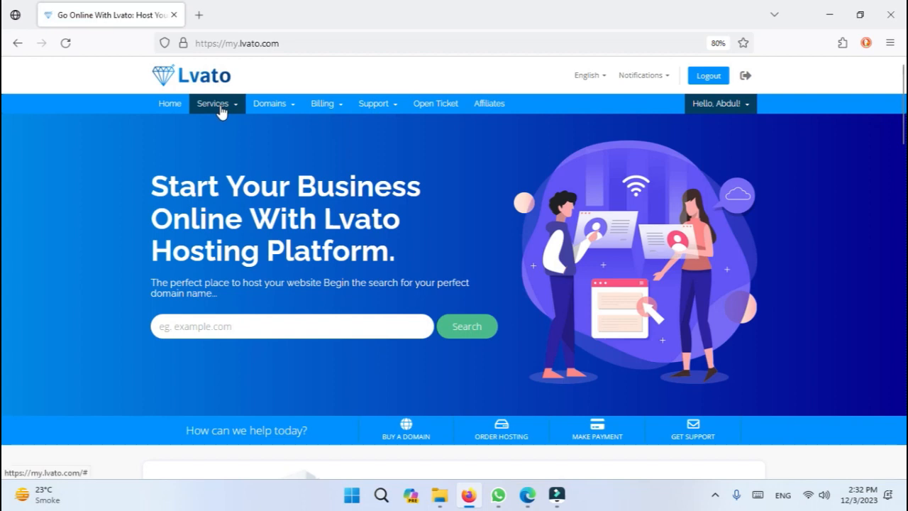
{"action": "left_click", "coordinate": [718, 43]}
{"action": "left_click", "coordinate": [152, 125]}
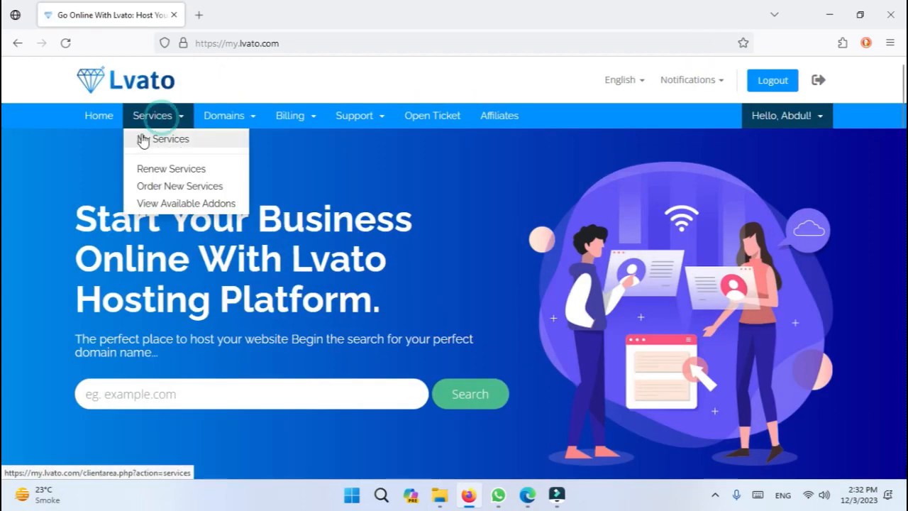
{"action": "left_click", "coordinate": [165, 141]}
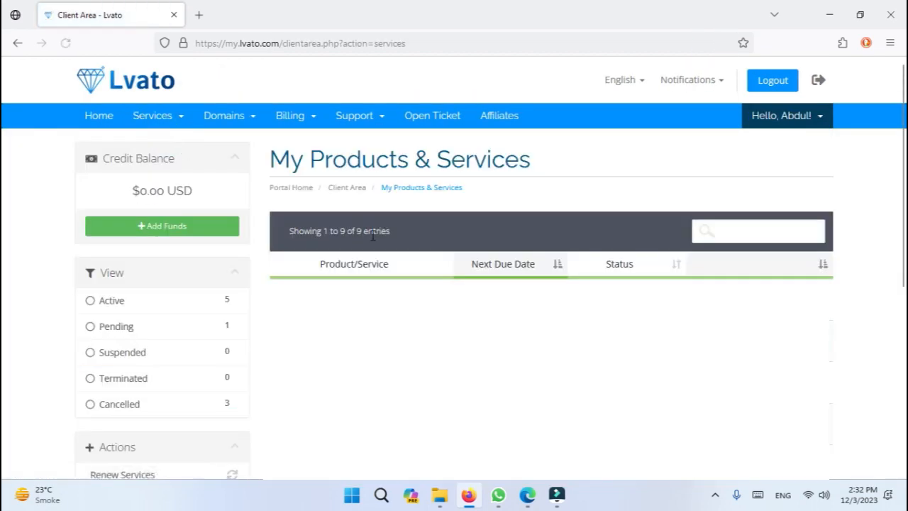
{"action": "scroll", "coordinate": [437, 262], "scroll_direction": "down", "scroll_amount": 5}
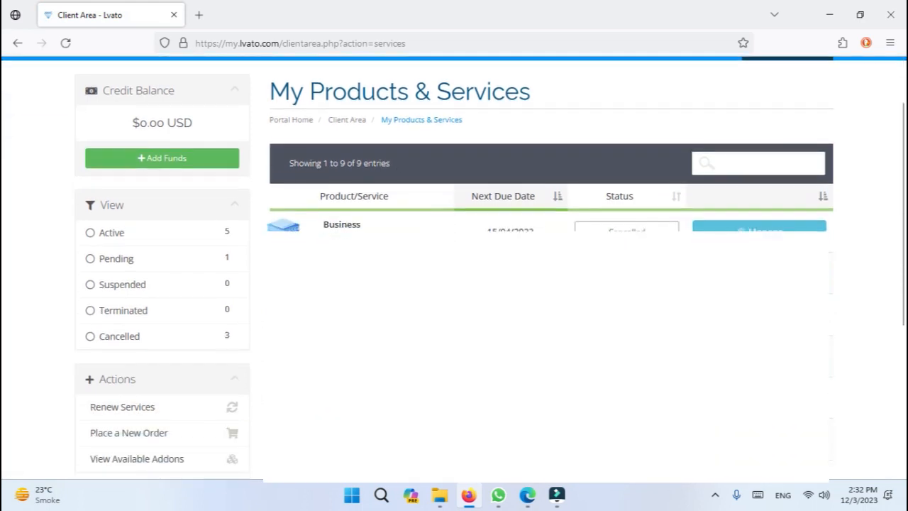
{"action": "left_click", "coordinate": [381, 103]}
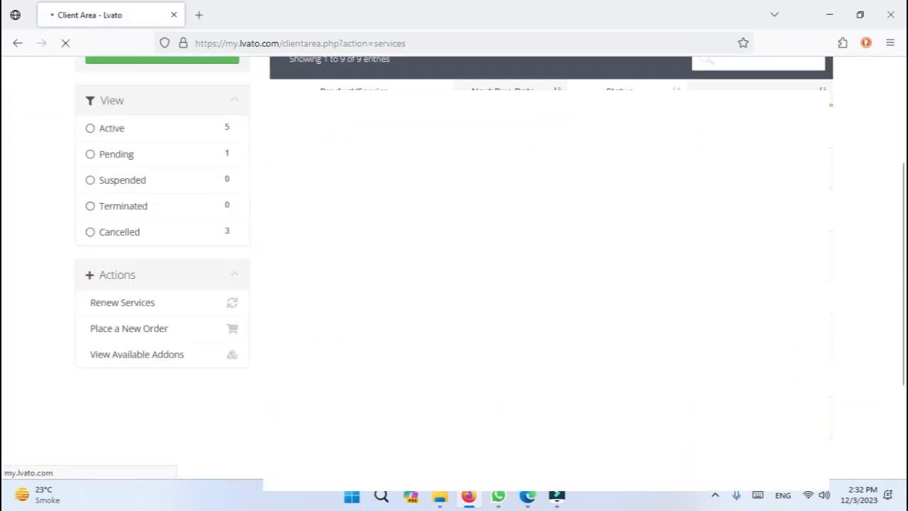
Launch the Hosting Panel from Login Details in a new tab and switch to its sign-in page
{"action": "scroll", "coordinate": [551, 246], "scroll_direction": "down", "scroll_amount": 1}
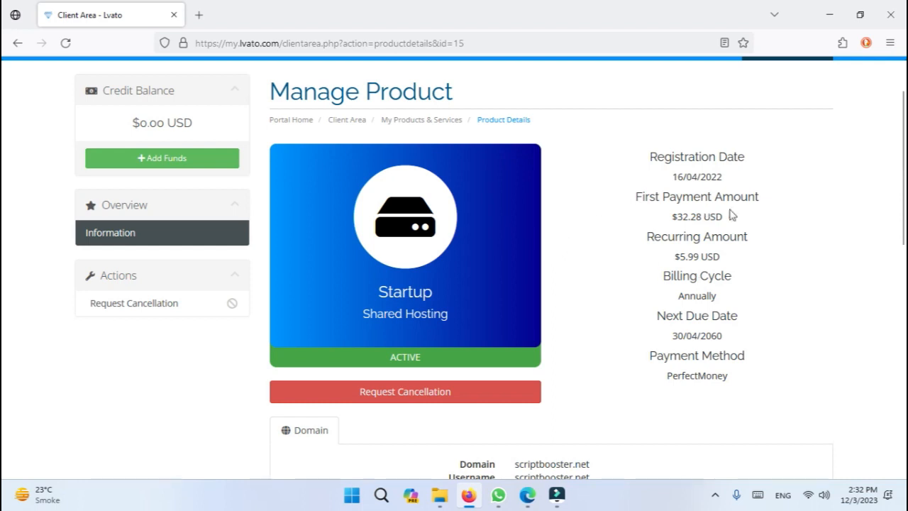
{"action": "scroll", "coordinate": [681, 254], "scroll_direction": "down", "scroll_amount": 1}
{"action": "scroll", "coordinate": [677, 261], "scroll_direction": "down", "scroll_amount": 2}
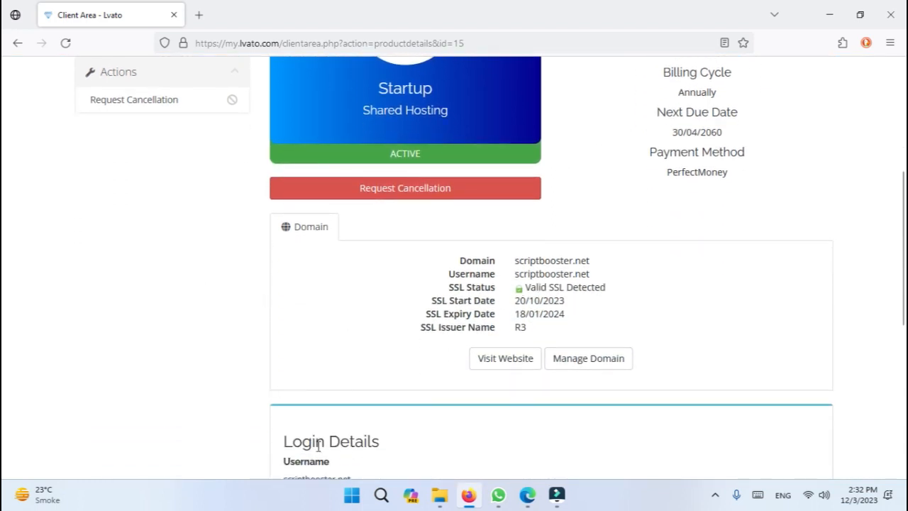
{"action": "left_click_drag", "start_coordinate": [319, 445], "coordinate": [255, 433]}
{"action": "left_click", "coordinate": [255, 433]}
{"action": "left_click", "coordinate": [440, 443]}
{"action": "scroll", "coordinate": [738, 313], "scroll_direction": "down", "scroll_amount": 3}
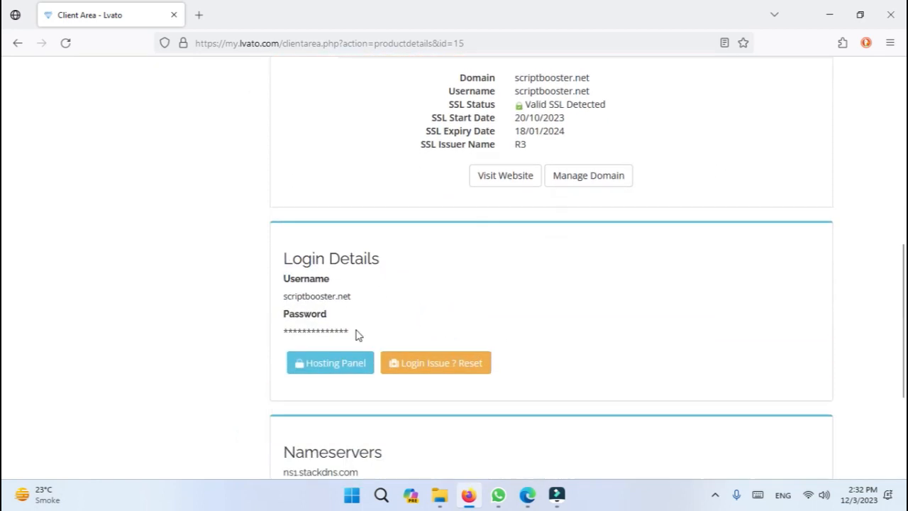
{"action": "scroll", "coordinate": [354, 294], "scroll_direction": "down", "scroll_amount": 2}
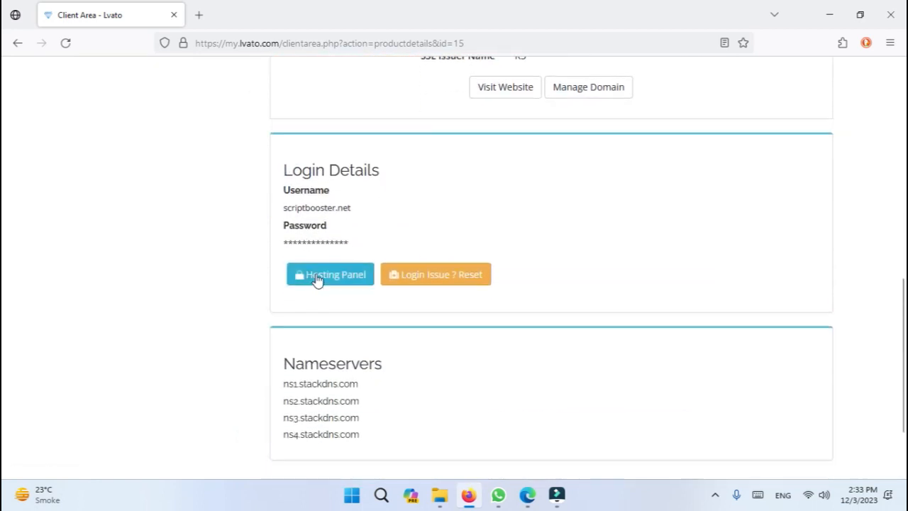
{"action": "left_click", "coordinate": [312, 281]}
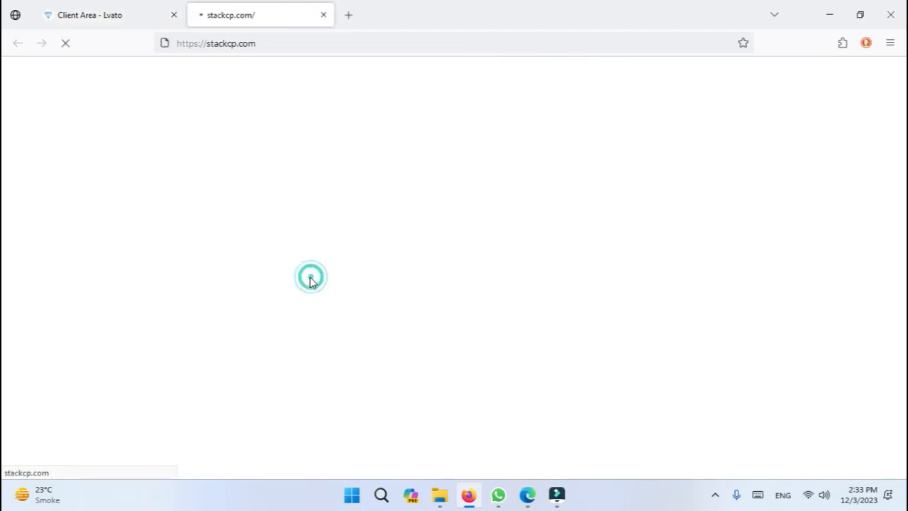
{"action": "left_click", "coordinate": [128, 8]}
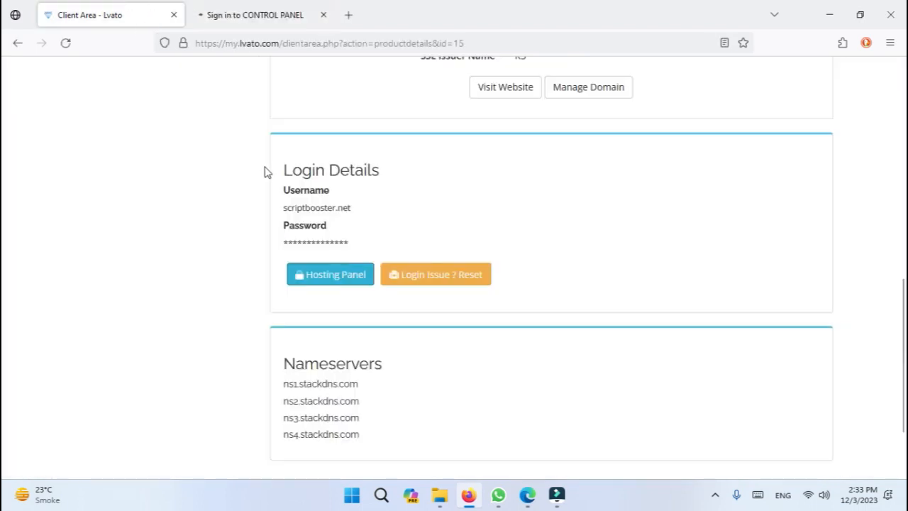
{"action": "triple_click", "coordinate": [304, 206]}
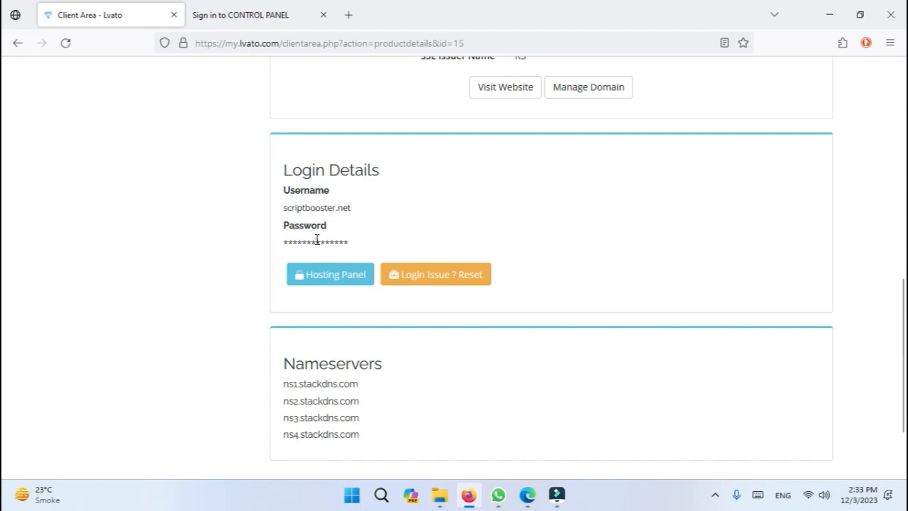
{"action": "triple_click", "coordinate": [316, 239]}
{"action": "key", "text": "ctrl+Tab"}
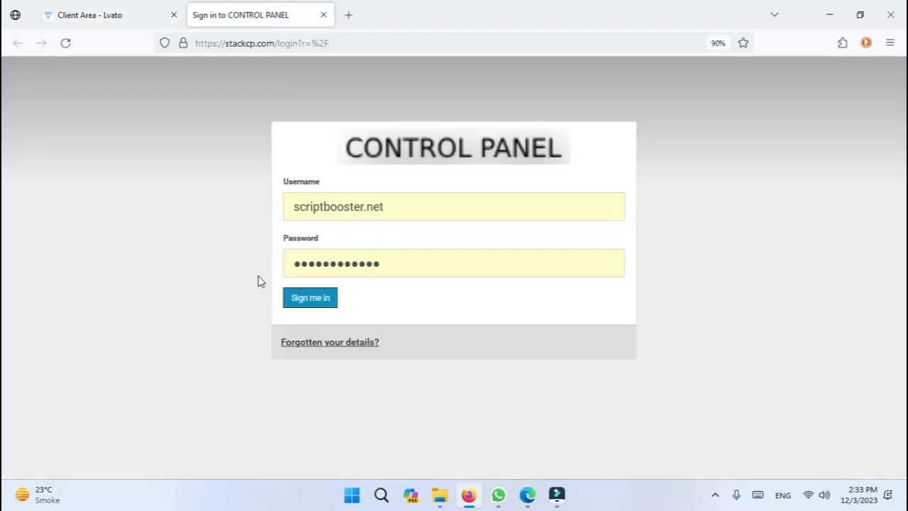
Sign in to StackCP and look for the WordPress one-click installer
{"action": "left_click", "coordinate": [301, 304]}
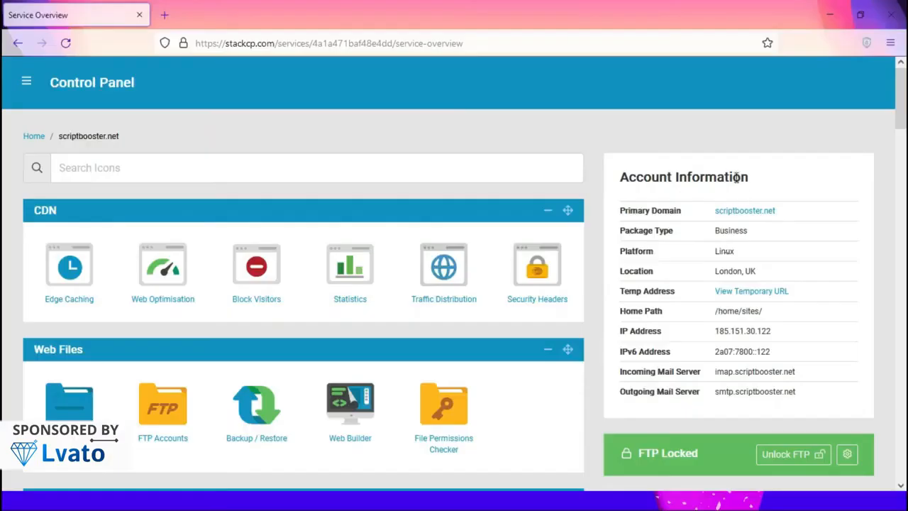
{"action": "left_click_drag", "start_coordinate": [900, 71], "coordinate": [5, 286]}
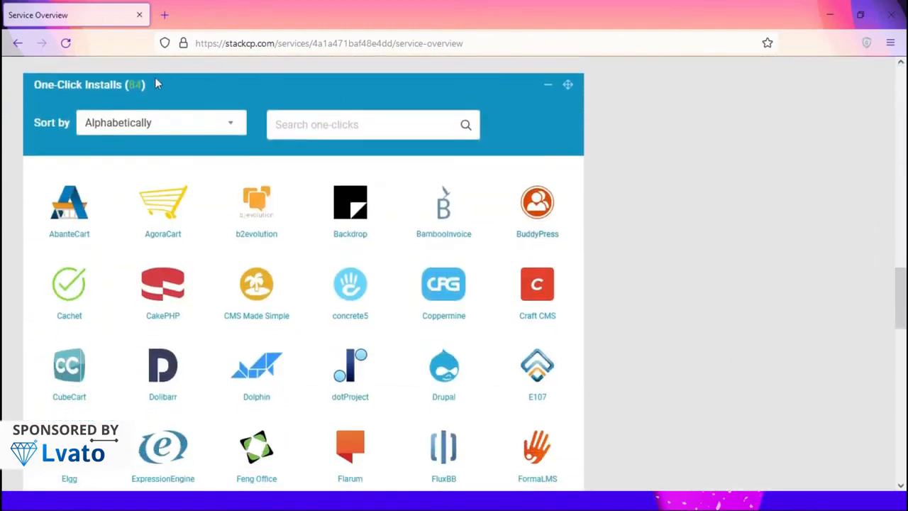
{"action": "left_click", "coordinate": [348, 134]}
{"action": "type", "text": "wor"}
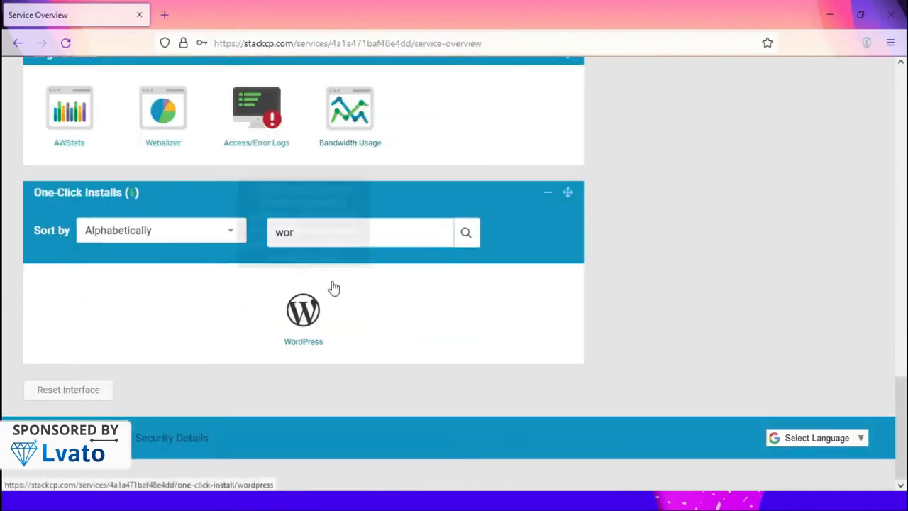
{"action": "double_click", "coordinate": [383, 233]}
{"action": "key", "text": "BackSpace"}
{"action": "left_click_drag", "start_coordinate": [900, 282], "coordinate": [900, 462]}
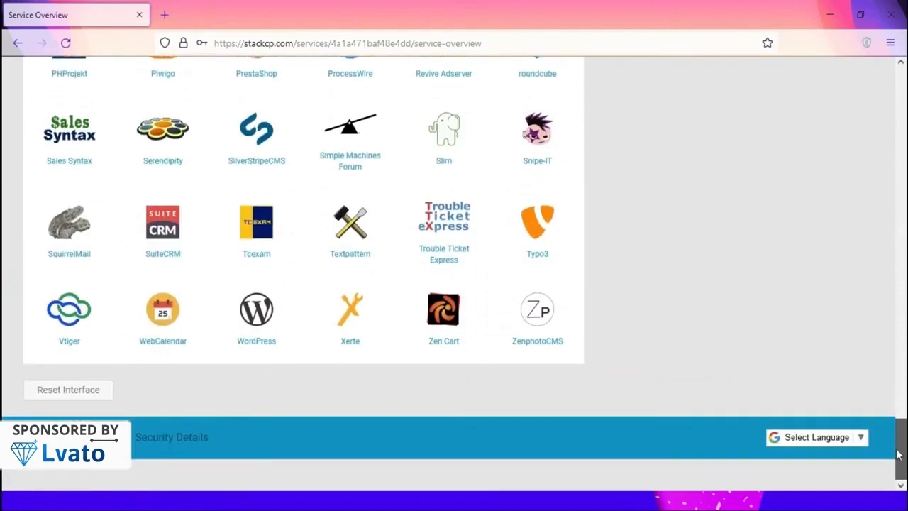
Install WordPress on scriptbooster.net with an empty directory so it sits at the root
{"action": "left_click", "coordinate": [260, 323]}
{"action": "left_click", "coordinate": [710, 247]}
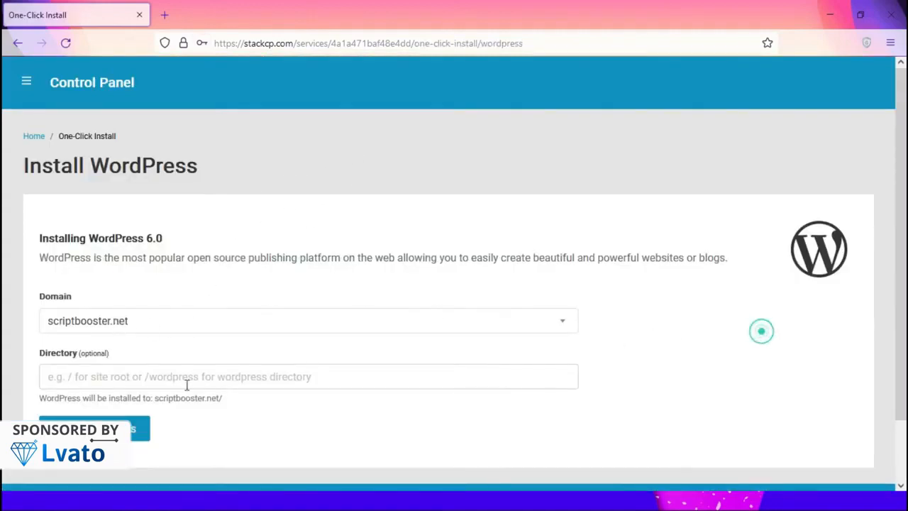
{"action": "left_click", "coordinate": [92, 378]}
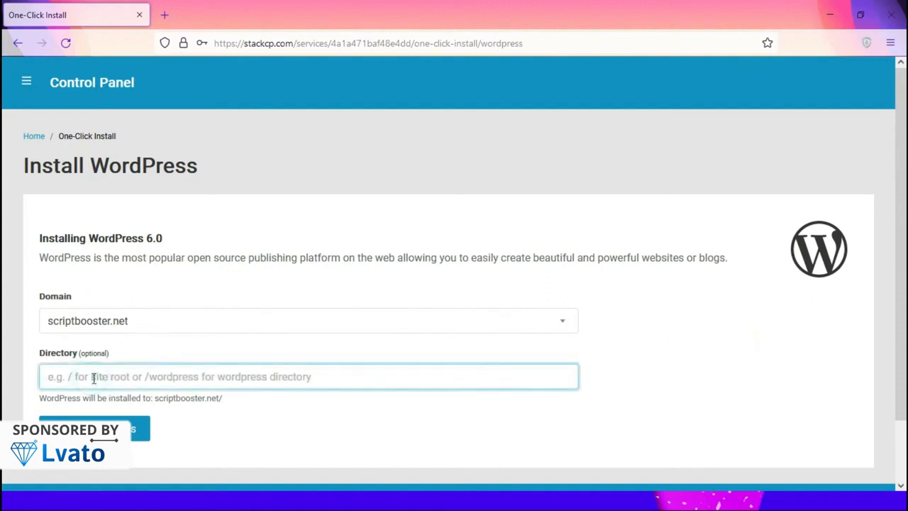
{"action": "type", "text": "eee"}
{"action": "key", "text": "BackSpace"}
{"action": "key", "text": "BackSpace"}
{"action": "key", "text": "BackSpace"}
{"action": "left_click", "coordinate": [263, 410]}
{"action": "left_click", "coordinate": [99, 418]}
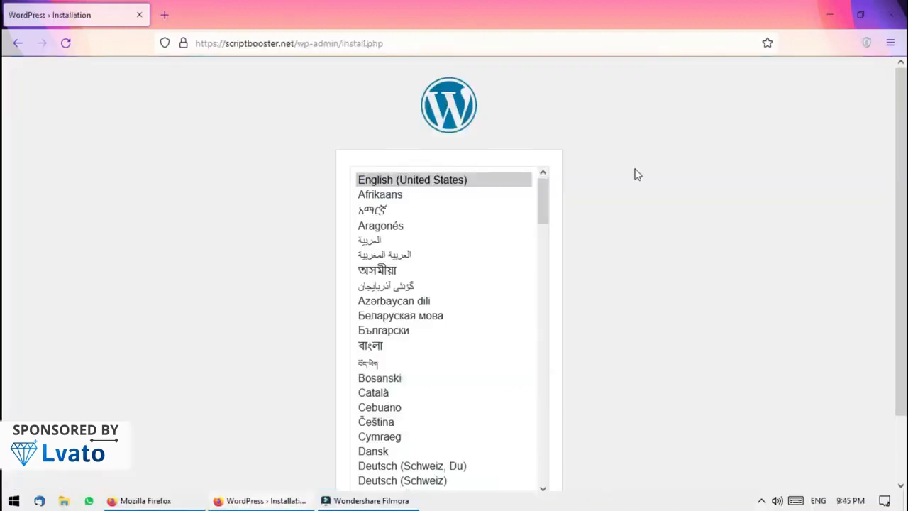
Keep English (United States) as the language and enter the site title ScriptBooster
{"action": "scroll", "coordinate": [635, 174], "scroll_direction": "down", "scroll_amount": 2}
{"action": "left_click", "coordinate": [531, 453]}
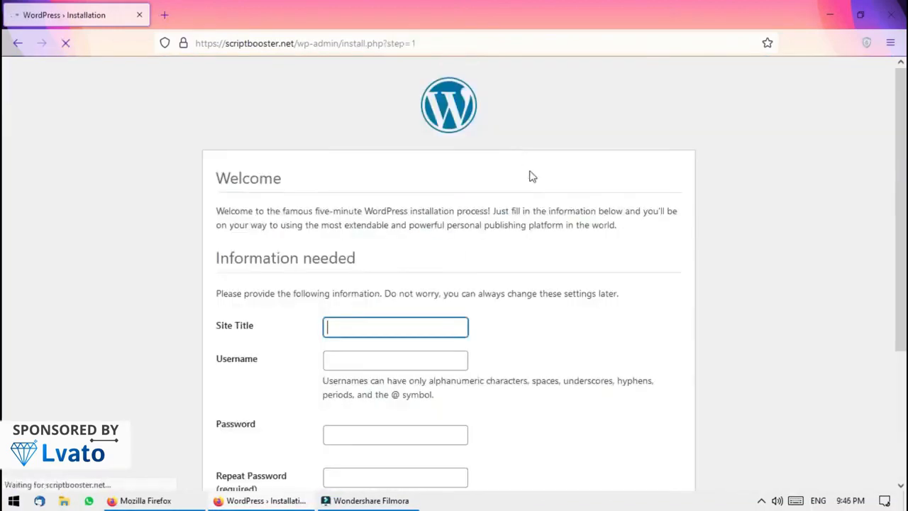
{"action": "scroll", "coordinate": [3, 204], "scroll_direction": "down", "scroll_amount": 1}
{"action": "scroll", "coordinate": [3, 234], "scroll_direction": "down", "scroll_amount": 2}
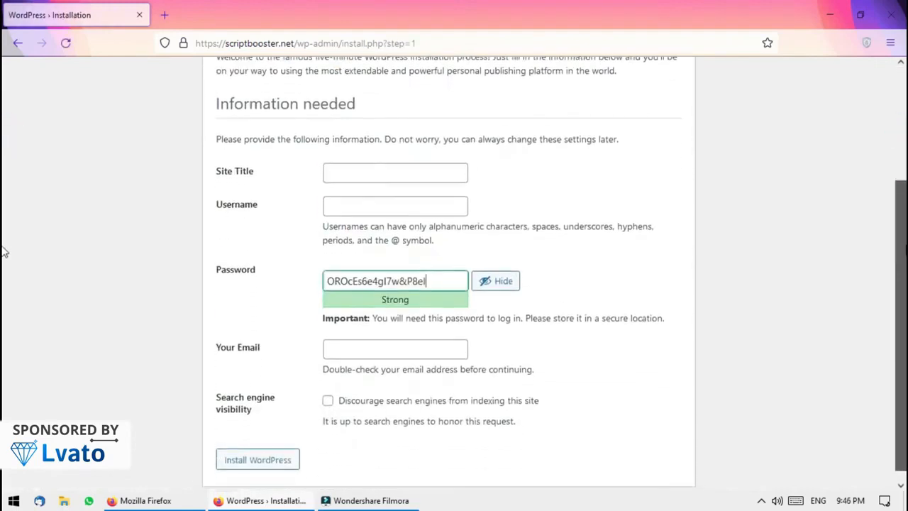
{"action": "scroll", "coordinate": [2, 220], "scroll_direction": "up", "scroll_amount": 1}
{"action": "scroll", "coordinate": [4, 232], "scroll_direction": "down", "scroll_amount": 1}
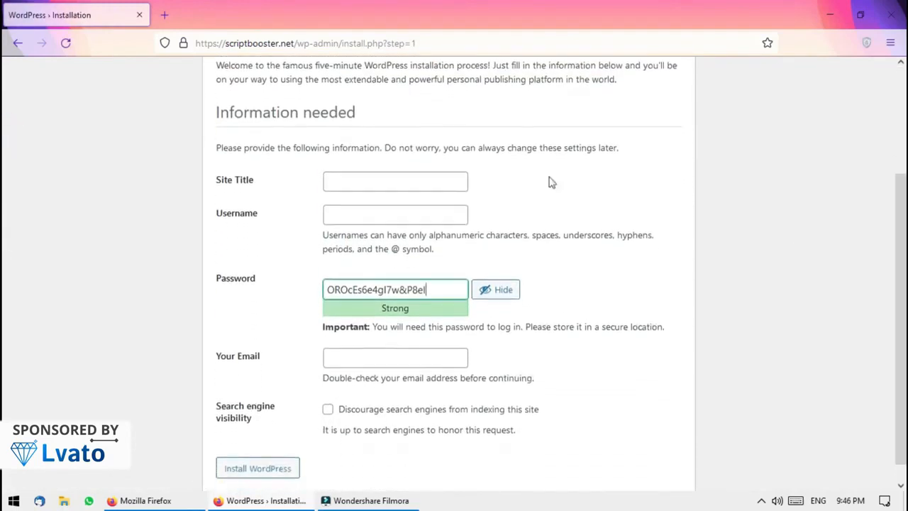
{"action": "left_click", "coordinate": [378, 183]}
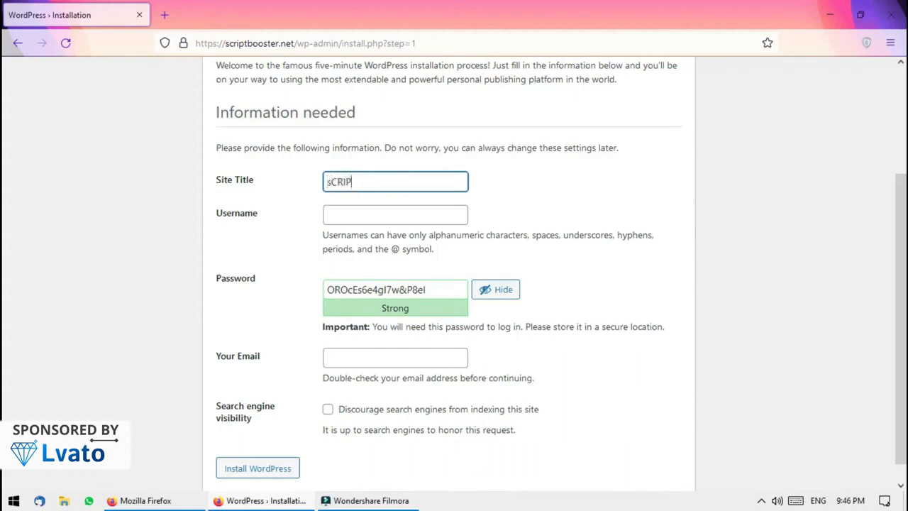
{"action": "key", "text": "BackSpace"}
{"action": "key", "text": "BackSpace"}
{"action": "key", "text": "BackSpace"}
{"action": "key", "text": "BackSpace"}
{"action": "key", "text": "BackSpace"}
{"action": "type", "text": "ScriptBooster"}
Fill in the admin username, strong password and a scriptbooster.net e-mail address
{"action": "left_click", "coordinate": [395, 215]}
{"action": "type", "text": "a"}
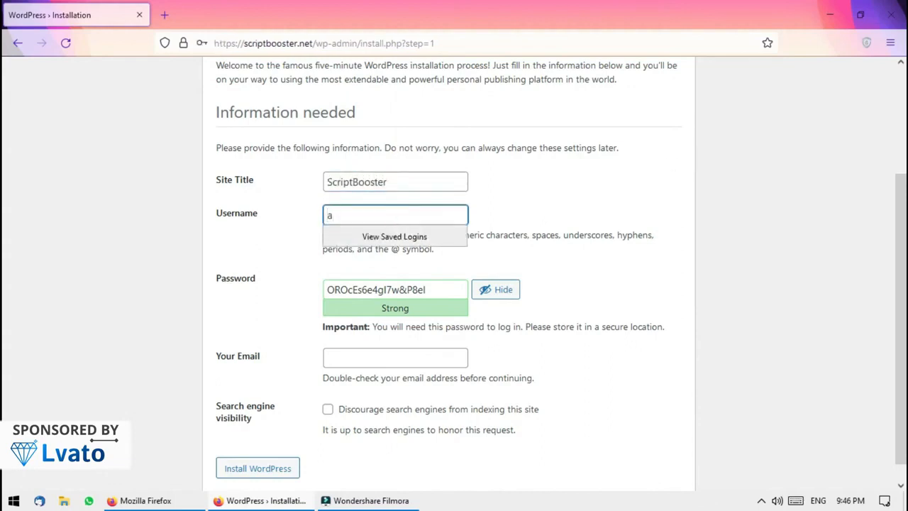
{"action": "type", "text": "dmin"}
{"action": "left_click", "coordinate": [450, 297]}
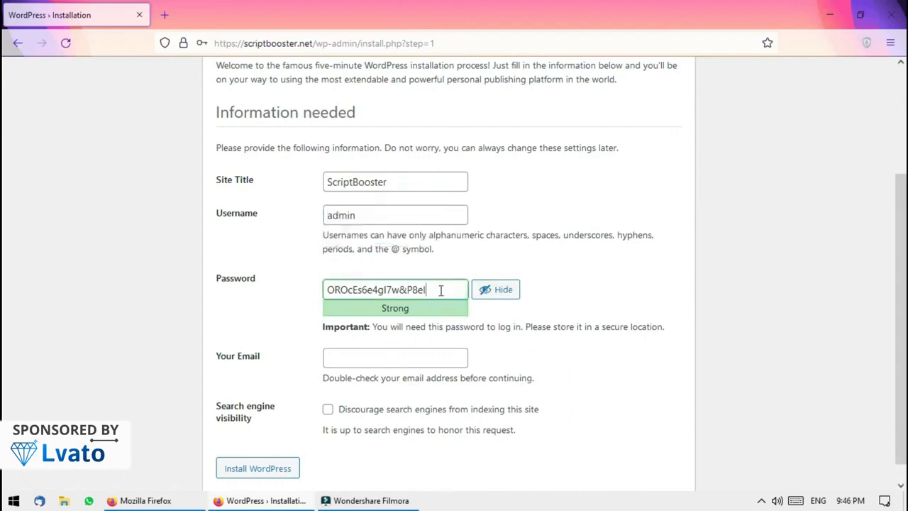
{"action": "left_click", "coordinate": [393, 354]}
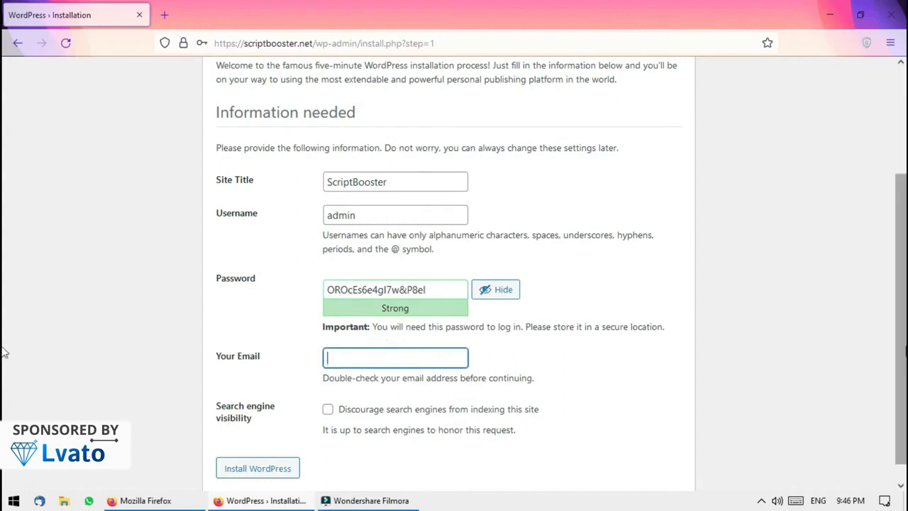
{"action": "scroll", "coordinate": [4, 341], "scroll_direction": "up", "scroll_amount": 2}
{"action": "scroll", "coordinate": [4, 292], "scroll_direction": "down", "scroll_amount": 3}
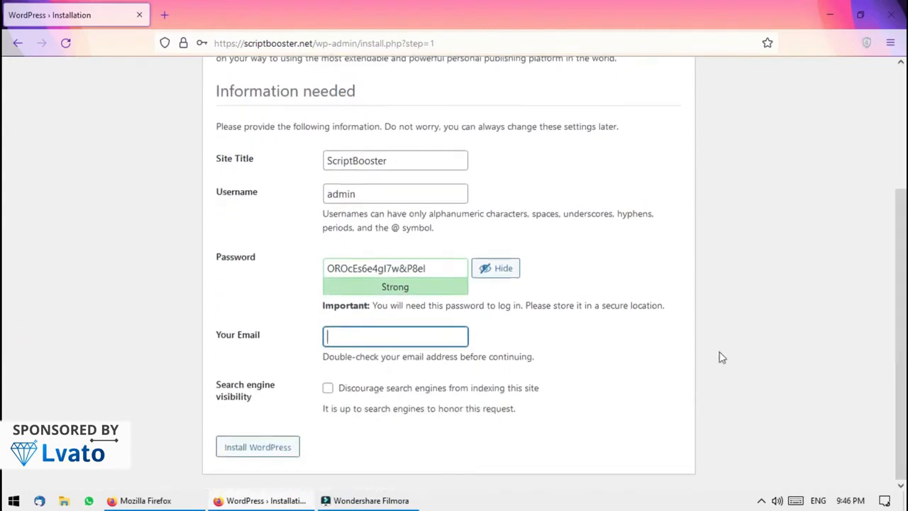
{"action": "left_click", "coordinate": [398, 340]}
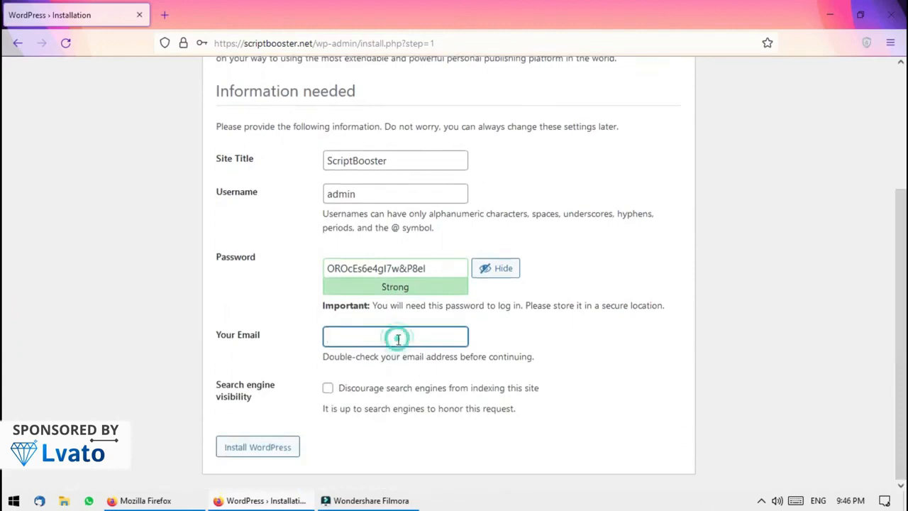
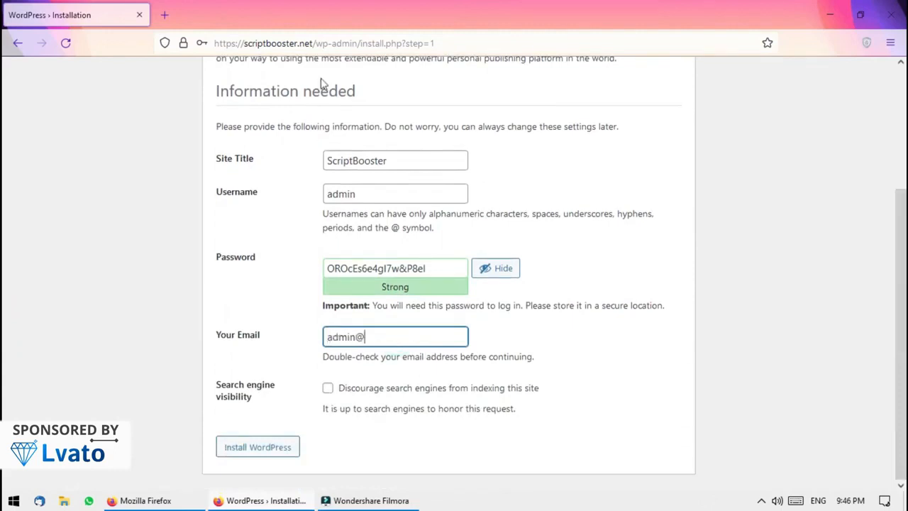
{"action": "left_click_drag", "start_coordinate": [313, 44], "coordinate": [247, 45]}
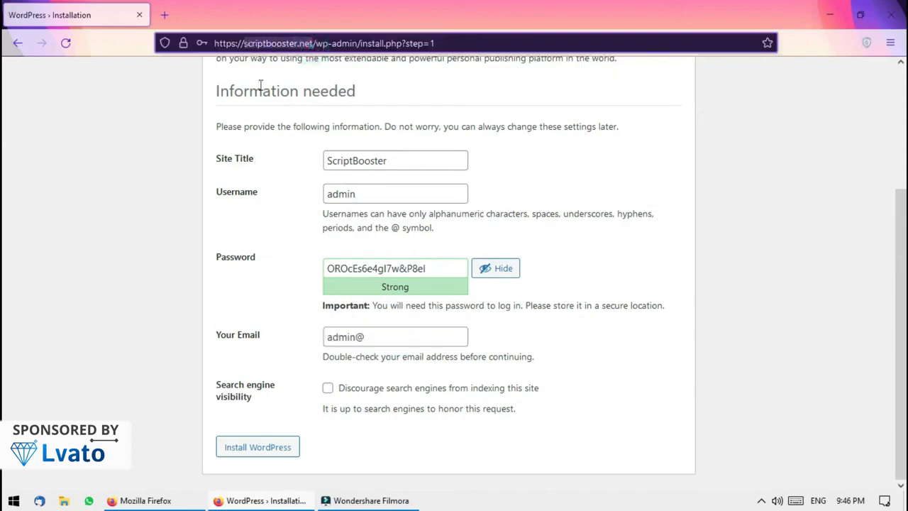
{"action": "key", "text": "ctrl+c"}
{"action": "left_click", "coordinate": [395, 334]}
{"action": "key", "text": "ctrl+v"}
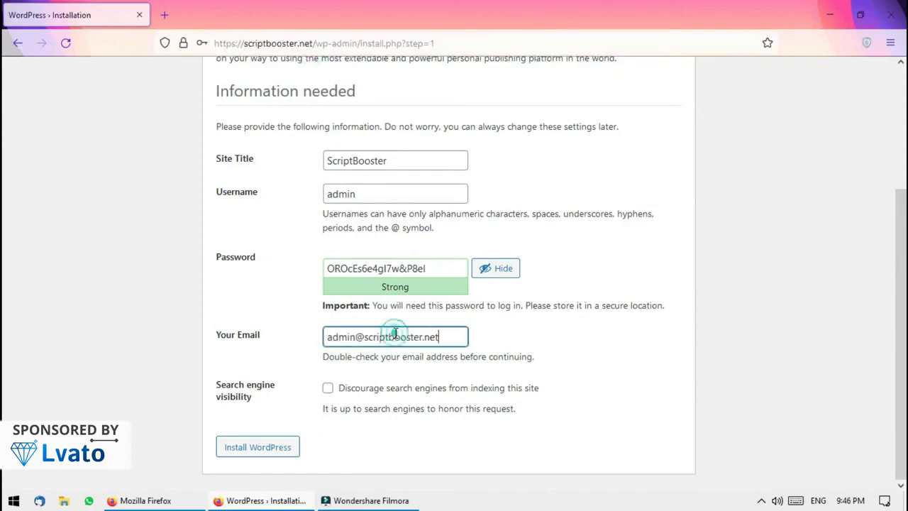
{"action": "triple_click", "coordinate": [449, 336]}
{"action": "double_click", "coordinate": [450, 336]}
{"action": "left_click", "coordinate": [610, 344]}
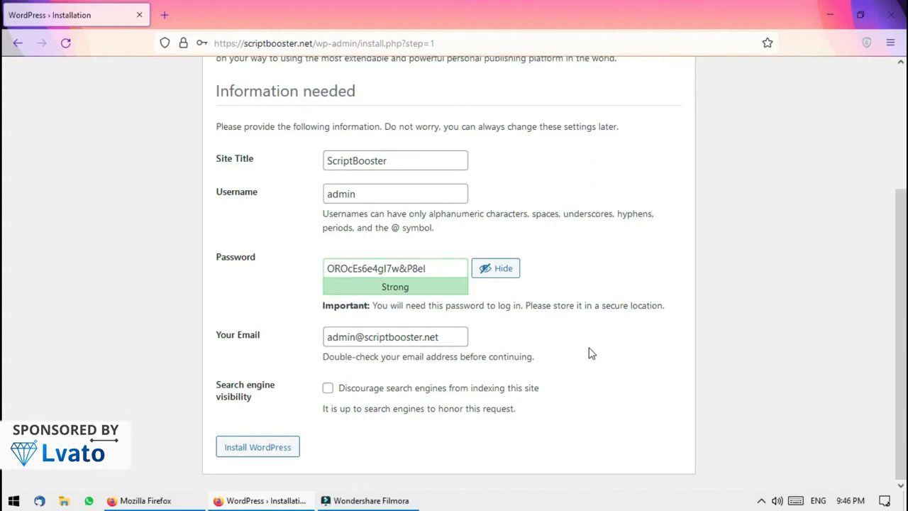
Toggle the search-engine visibility option and submit the installation
{"action": "left_click_drag", "start_coordinate": [903, 334], "coordinate": [904, 328]}
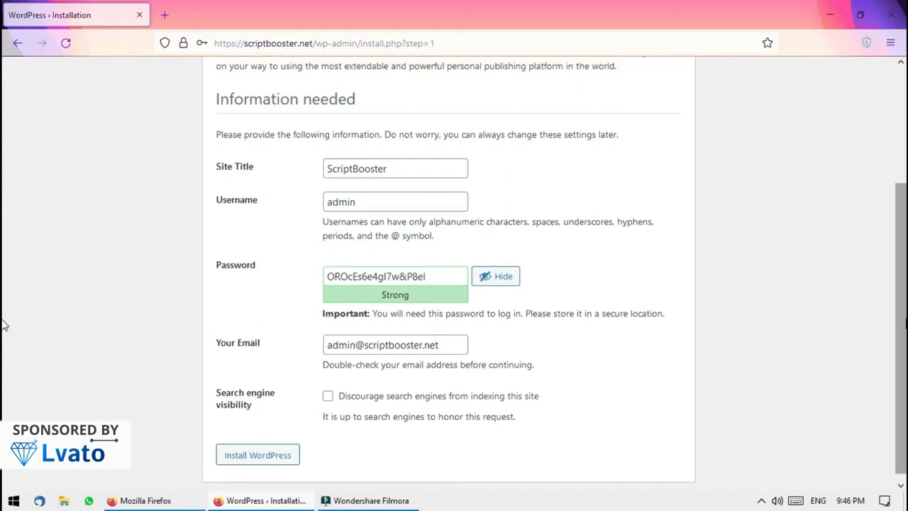
{"action": "left_click", "coordinate": [330, 398]}
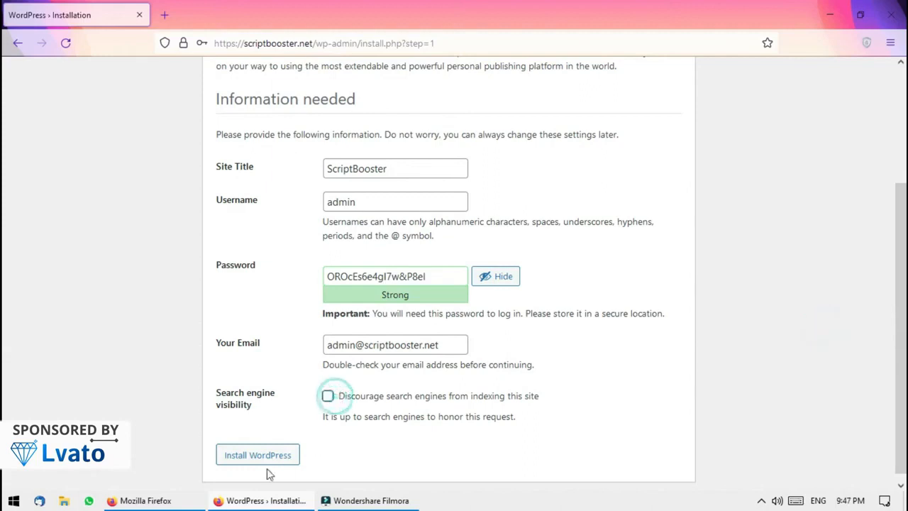
{"action": "left_click", "coordinate": [438, 456]}
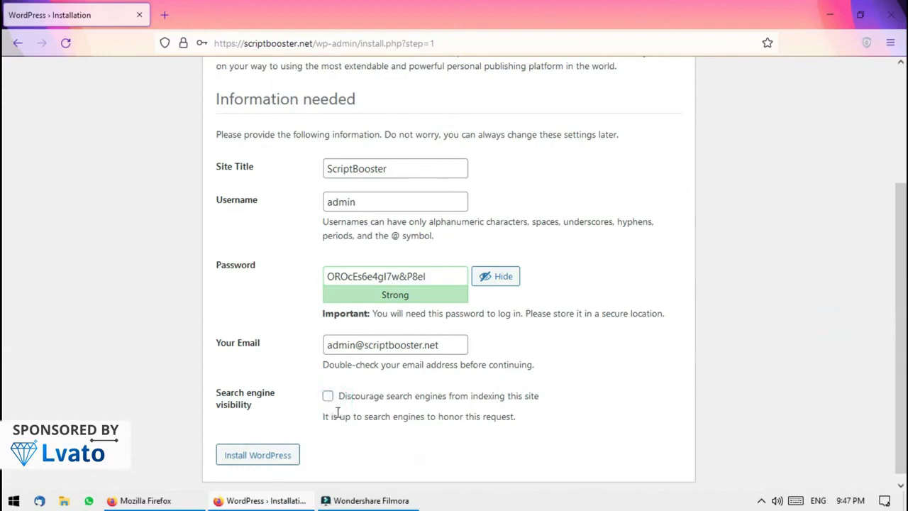
{"action": "left_click", "coordinate": [280, 455]}
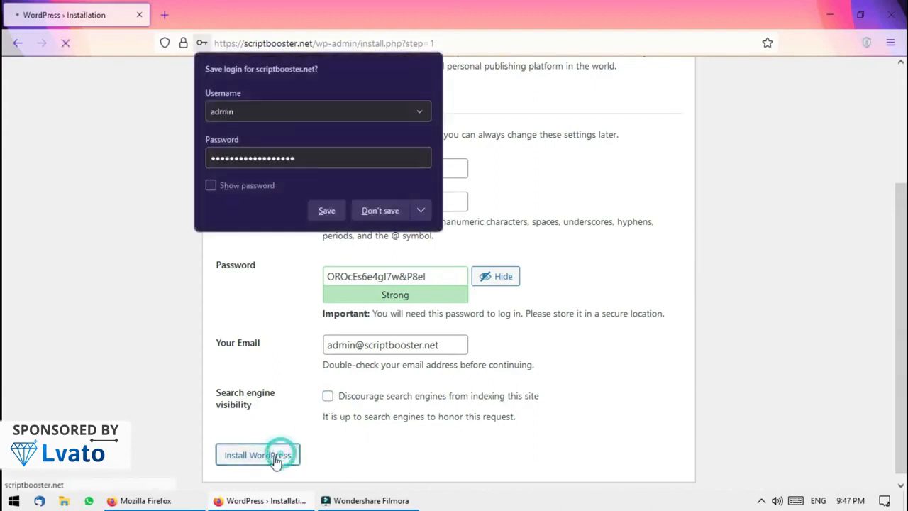
Log in to the ScriptBooster dashboard using the saved login details
{"action": "left_click", "coordinate": [403, 462]}
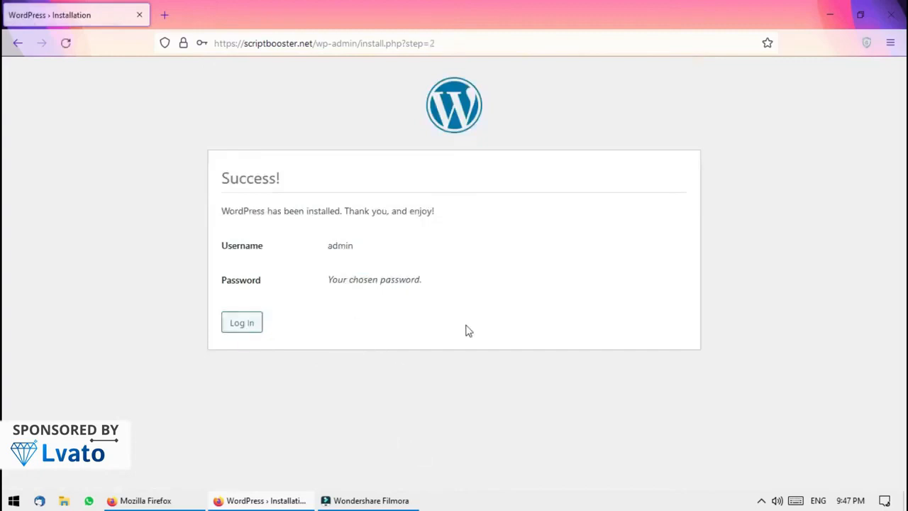
{"action": "left_click", "coordinate": [239, 326]}
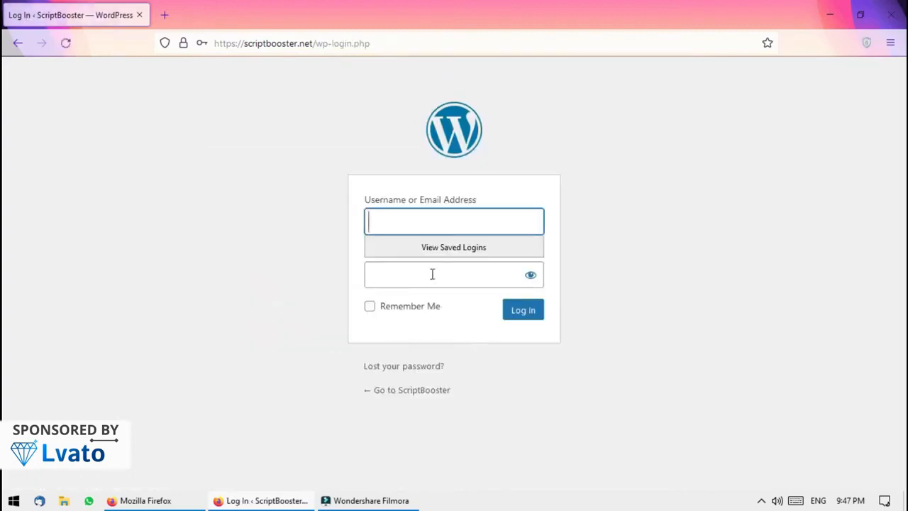
{"action": "left_click", "coordinate": [202, 44]}
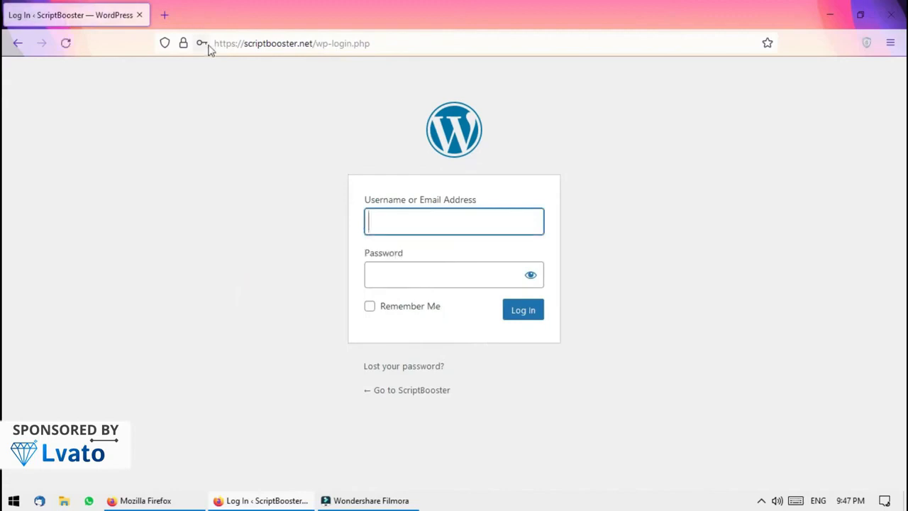
{"action": "left_click", "coordinate": [326, 184]}
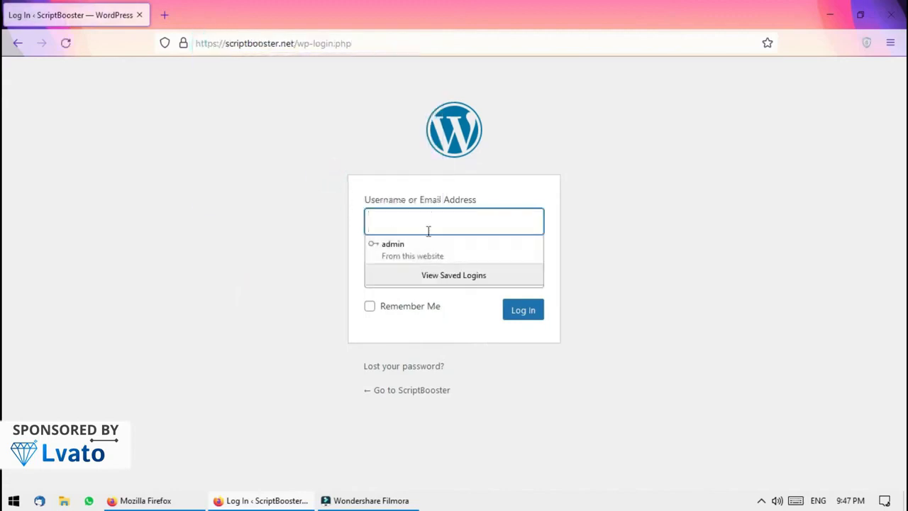
{"action": "left_click", "coordinate": [418, 244]}
{"action": "left_click", "coordinate": [525, 312]}
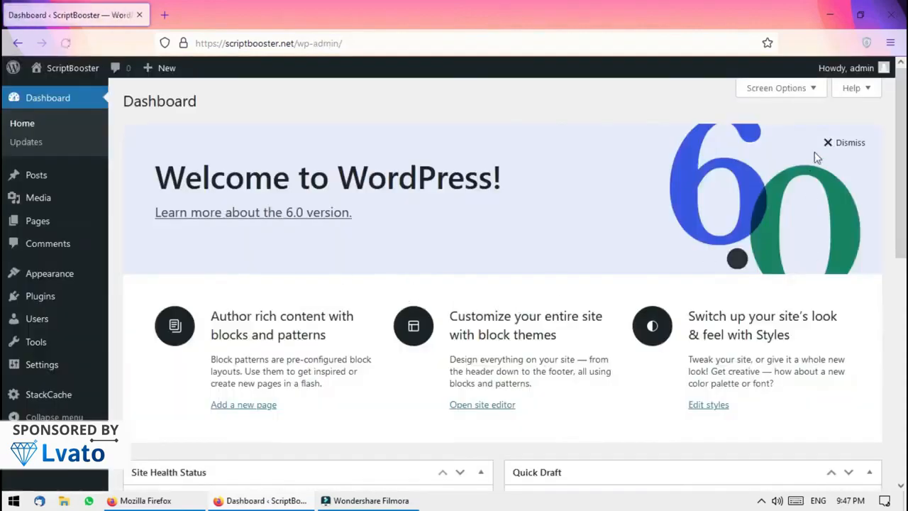
Dismiss the Welcome panel and view the live site, running Twenty Twenty-Two, in a new tab
{"action": "left_click", "coordinate": [837, 139]}
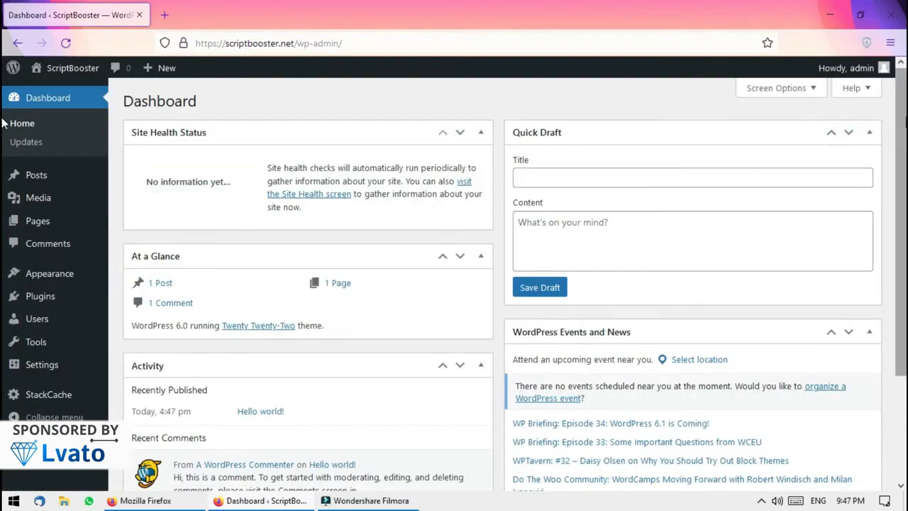
{"action": "left_click_drag", "start_coordinate": [296, 42], "coordinate": [165, 45]}
{"action": "left_click_drag", "start_coordinate": [269, 45], "coordinate": [301, 6]}
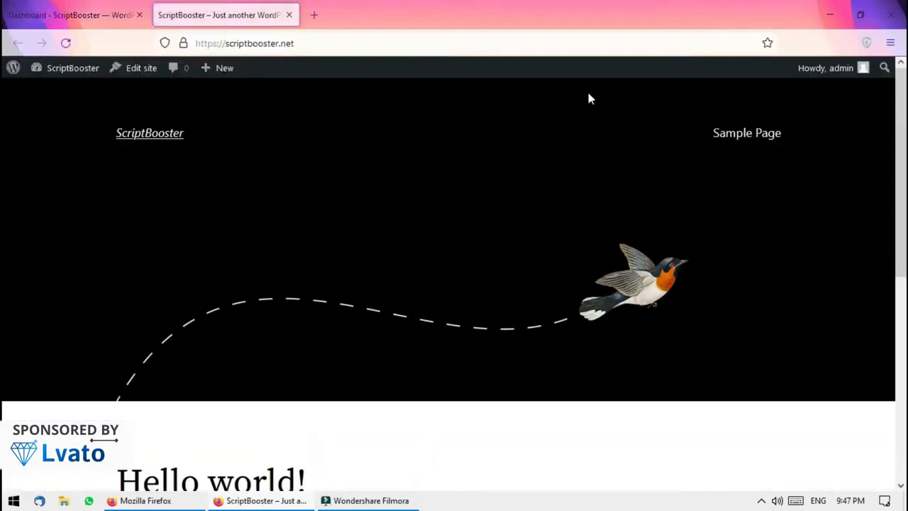
{"action": "scroll", "coordinate": [5, 132], "scroll_direction": "down", "scroll_amount": 5}
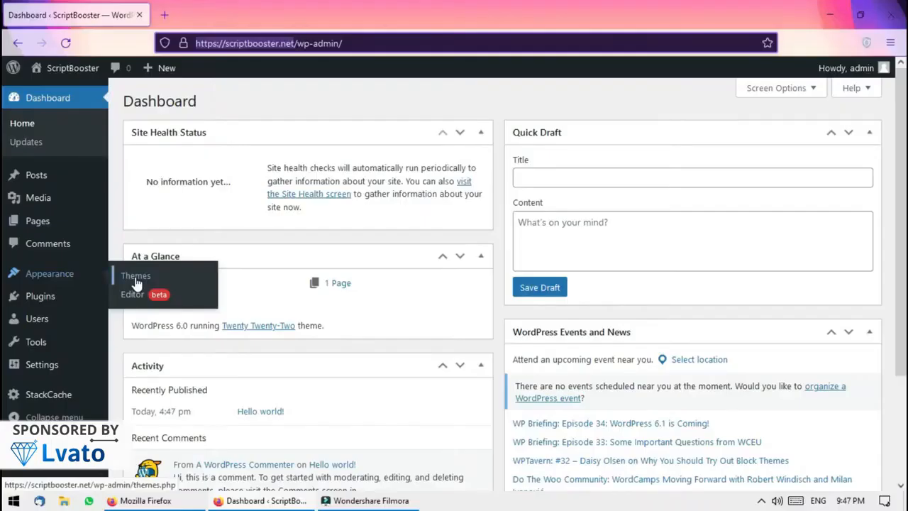
Find OceanWP among the Popular themes under Themes > Add New, install it and activate it
{"action": "left_click", "coordinate": [136, 282]}
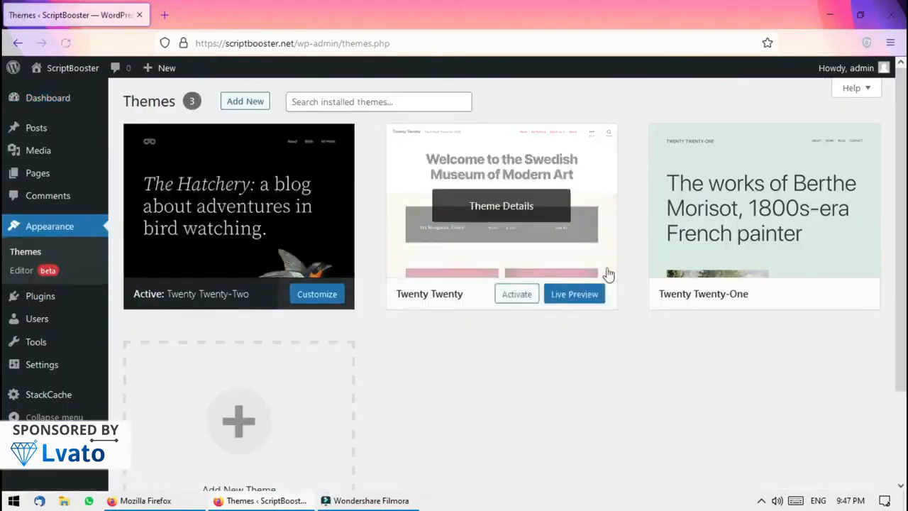
{"action": "left_click", "coordinate": [233, 106]}
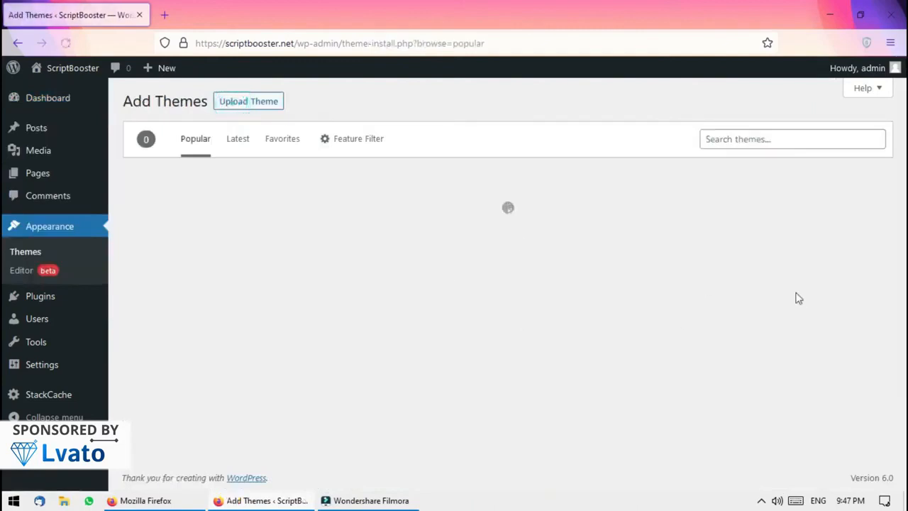
{"action": "left_click", "coordinate": [771, 139]}
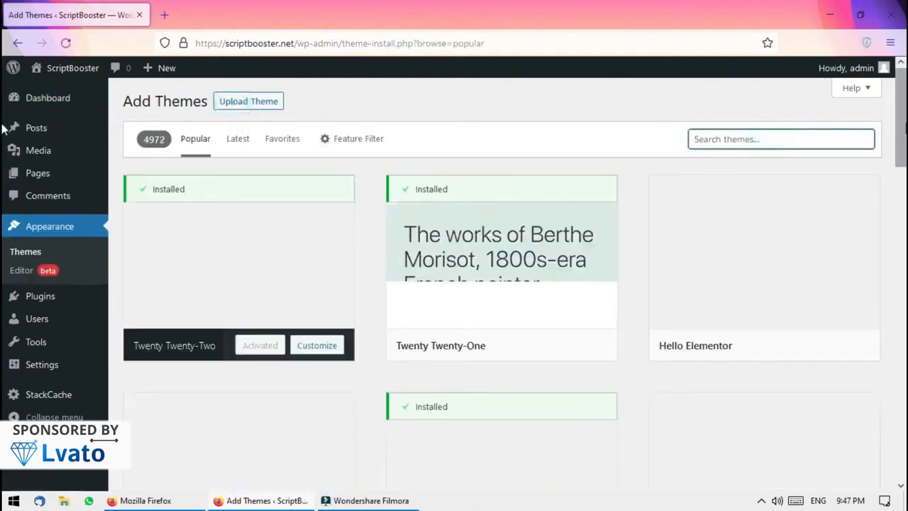
{"action": "scroll", "coordinate": [4, 128], "scroll_direction": "down", "scroll_amount": 5}
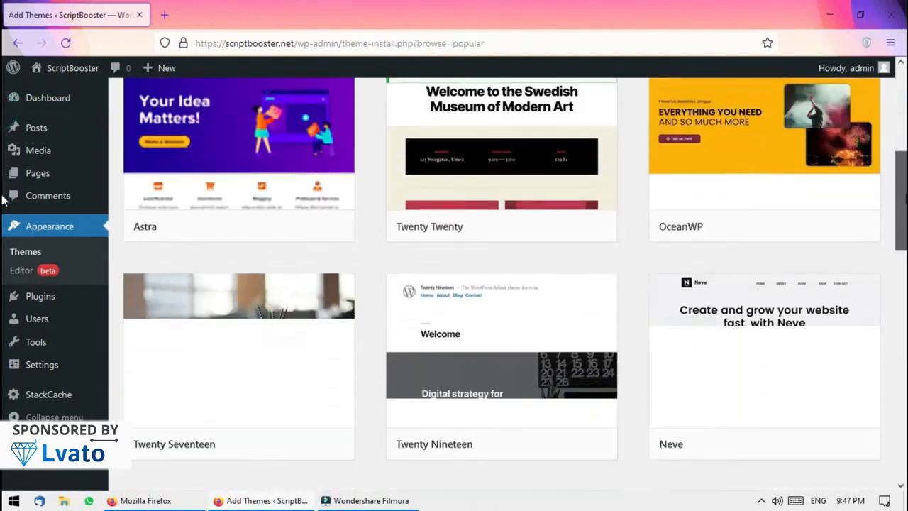
{"action": "scroll", "coordinate": [3, 199], "scroll_direction": "up", "scroll_amount": 2}
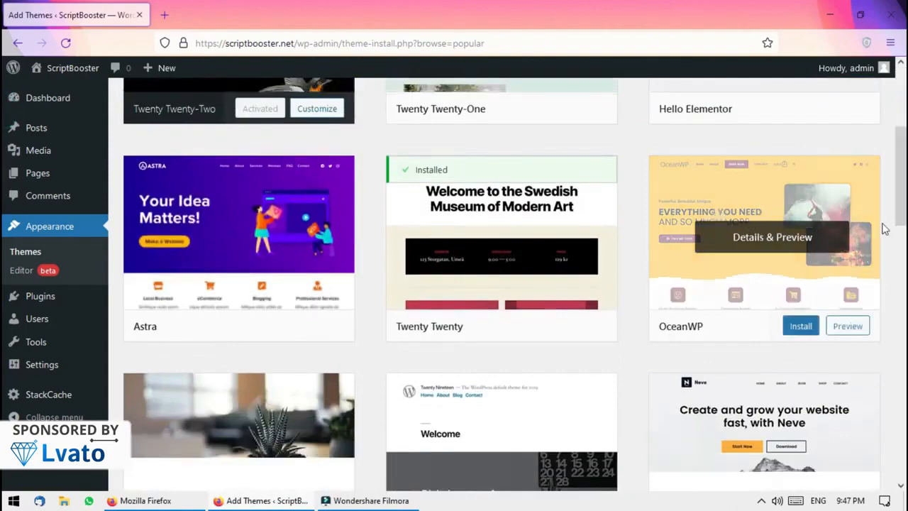
{"action": "scroll", "coordinate": [4, 213], "scroll_direction": "down", "scroll_amount": 4}
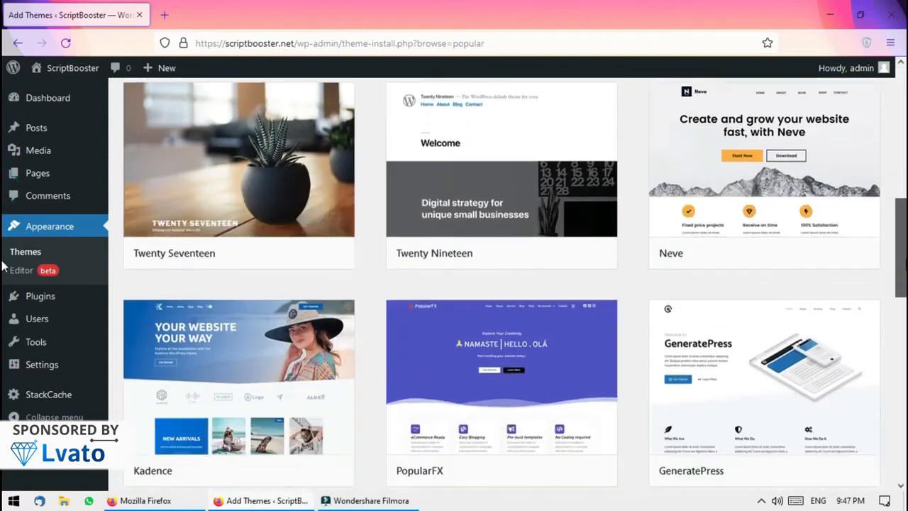
{"action": "scroll", "coordinate": [4, 266], "scroll_direction": "down", "scroll_amount": 10}
{"action": "scroll", "coordinate": [4, 206], "scroll_direction": "up", "scroll_amount": 5}
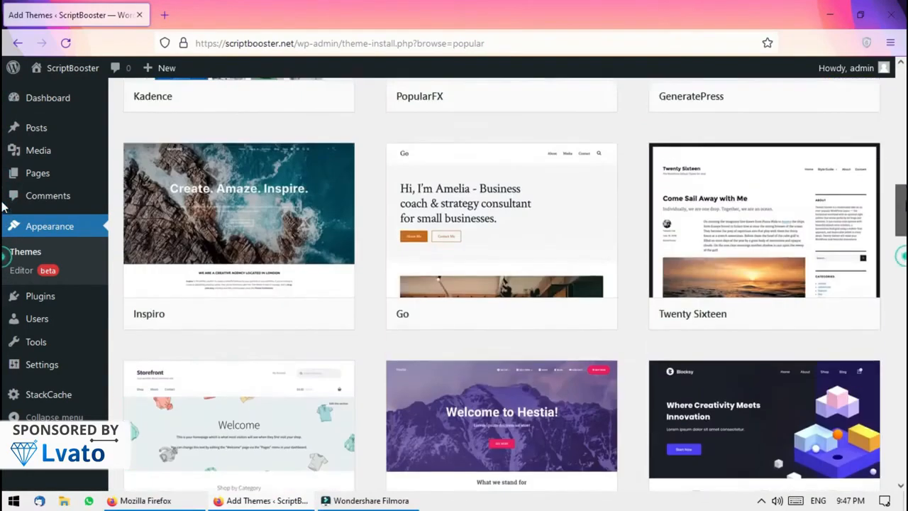
{"action": "scroll", "coordinate": [3, 206], "scroll_direction": "up", "scroll_amount": 5}
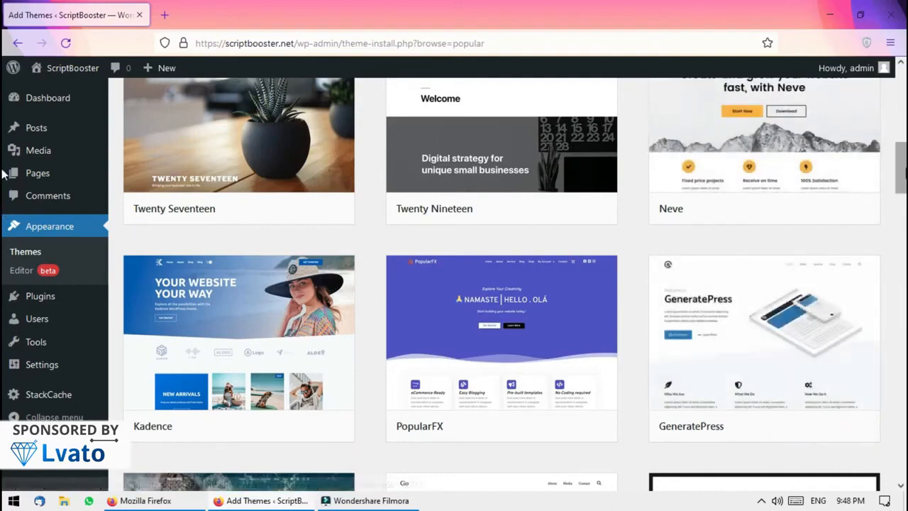
{"action": "scroll", "coordinate": [3, 132], "scroll_direction": "up", "scroll_amount": 4}
{"action": "scroll", "coordinate": [4, 131], "scroll_direction": "up", "scroll_amount": 2}
{"action": "scroll", "coordinate": [4, 142], "scroll_direction": "down", "scroll_amount": 10}
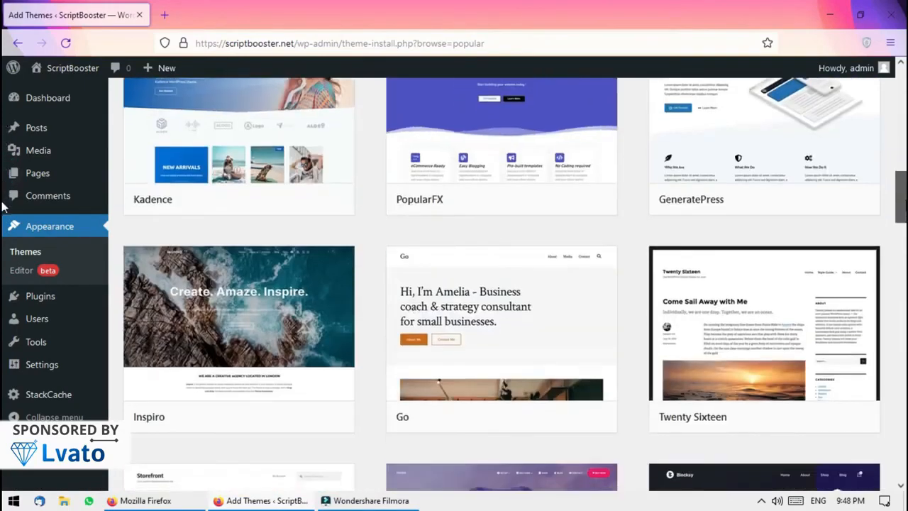
{"action": "scroll", "coordinate": [3, 181], "scroll_direction": "up", "scroll_amount": 3}
{"action": "scroll", "coordinate": [5, 142], "scroll_direction": "up", "scroll_amount": 6}
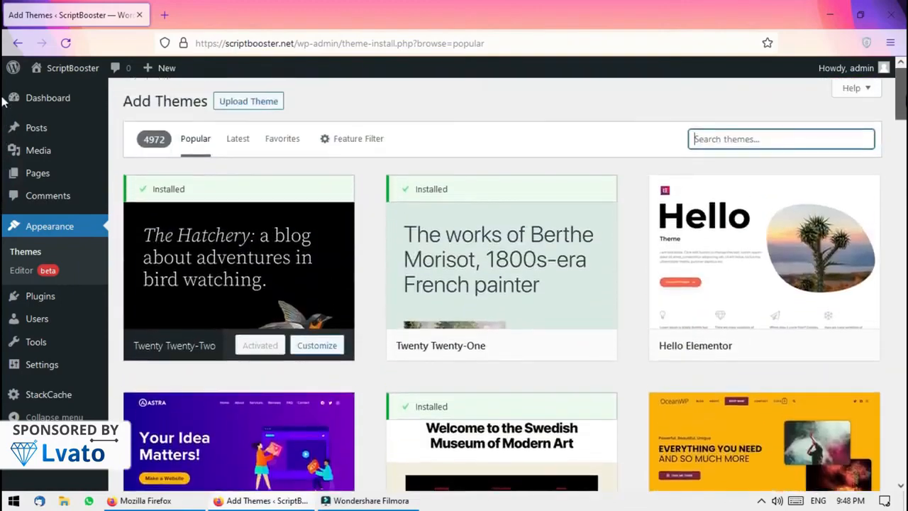
{"action": "scroll", "coordinate": [3, 124], "scroll_direction": "down", "scroll_amount": 2}
{"action": "scroll", "coordinate": [4, 128], "scroll_direction": "down", "scroll_amount": 2}
{"action": "scroll", "coordinate": [3, 128], "scroll_direction": "up", "scroll_amount": 1}
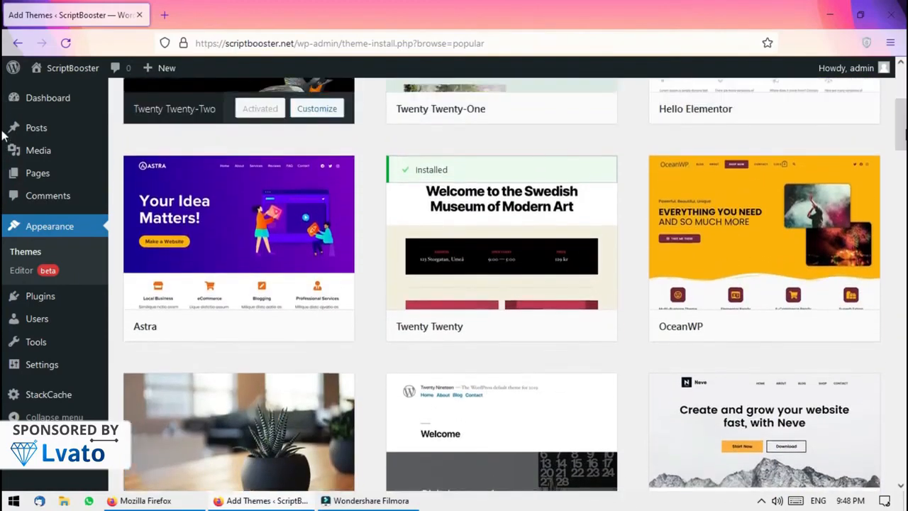
{"action": "left_click", "coordinate": [809, 326]}
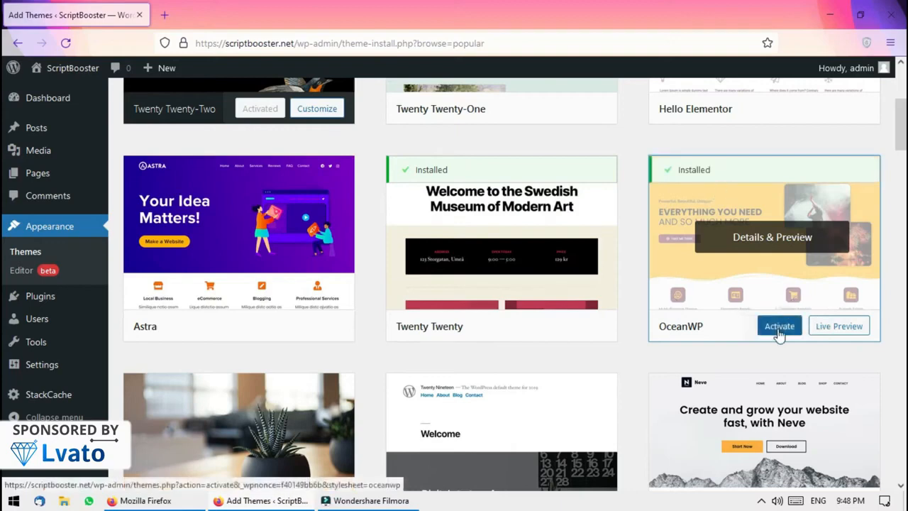
{"action": "left_click", "coordinate": [779, 331]}
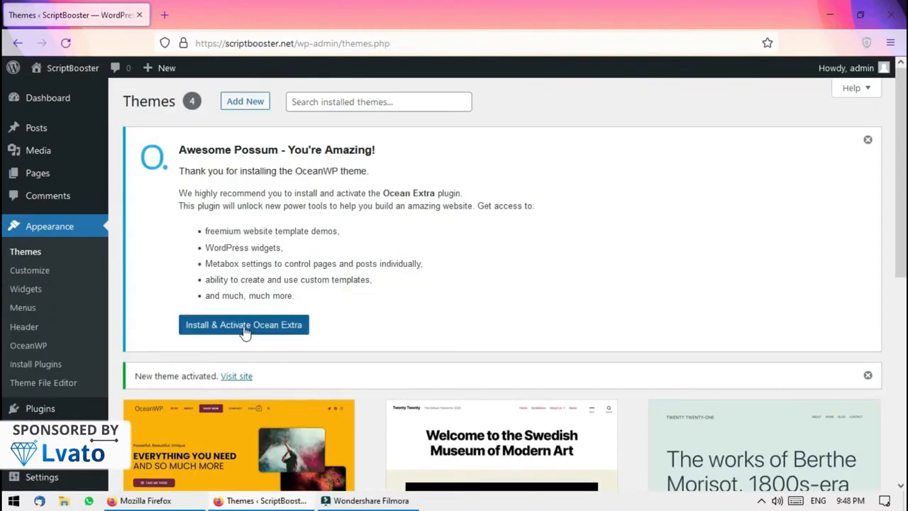
Install and activate Ocean Extra, skip the update opt-in and close the OceanWP upgrade notice
{"action": "left_click", "coordinate": [245, 326]}
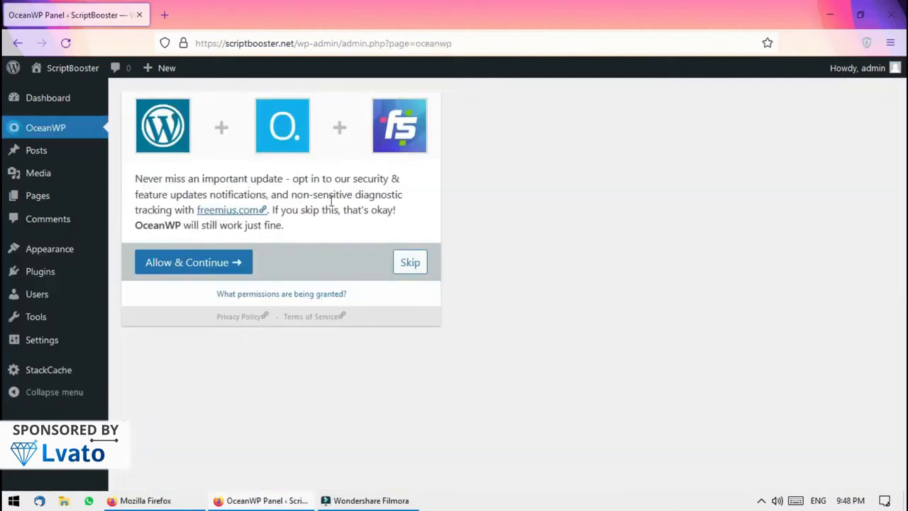
{"action": "left_click", "coordinate": [409, 271]}
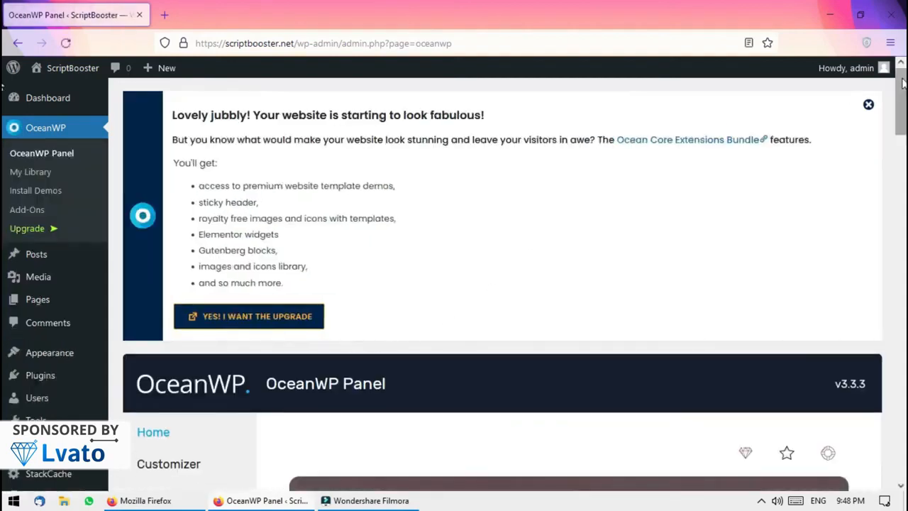
{"action": "left_click", "coordinate": [869, 104]}
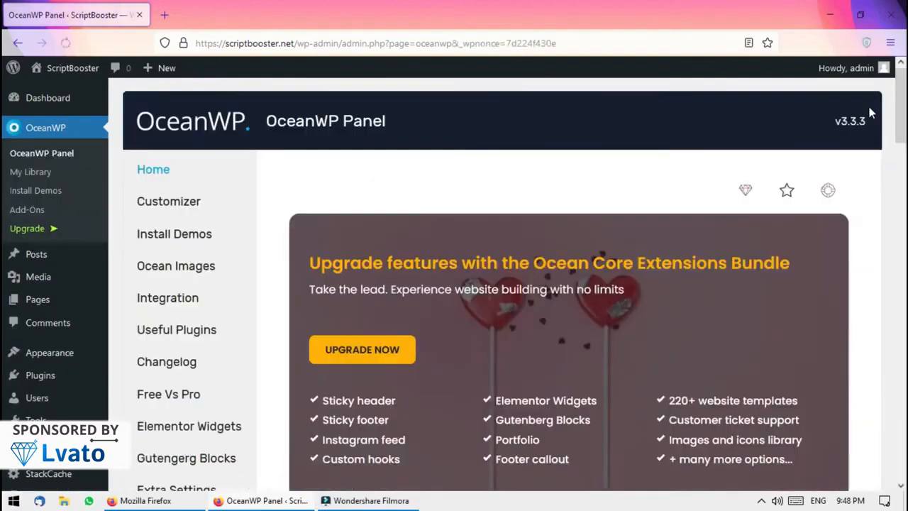
{"action": "scroll", "coordinate": [4, 354], "scroll_direction": "down", "scroll_amount": 10}
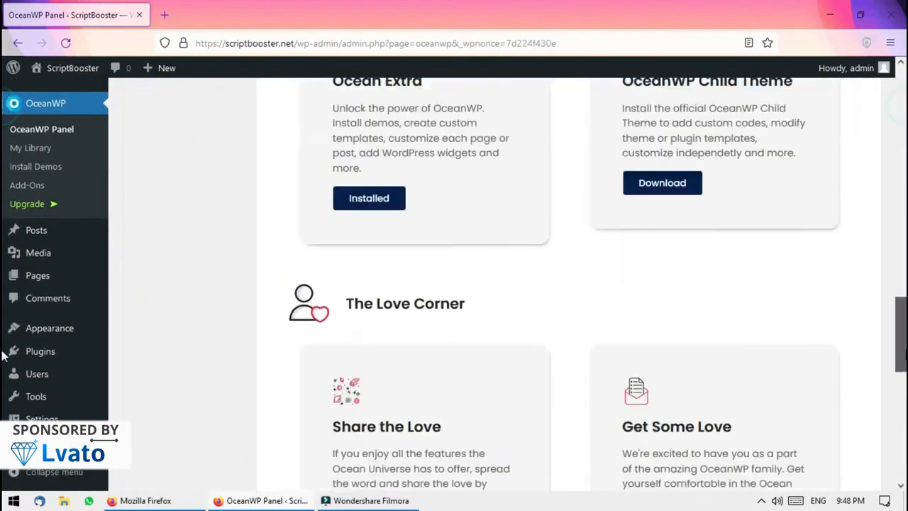
{"action": "scroll", "coordinate": [4, 354], "scroll_direction": "down", "scroll_amount": 6}
{"action": "mouse_move", "coordinate": [49, 339]}
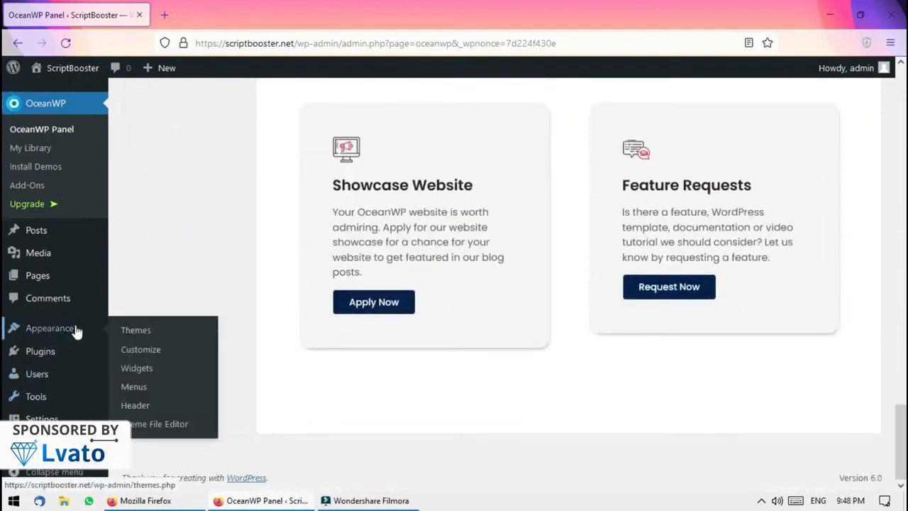
Install and activate Wordfence Security 7.5.11 from the 'security' plugin search results
{"action": "mouse_move", "coordinate": [69, 355]}
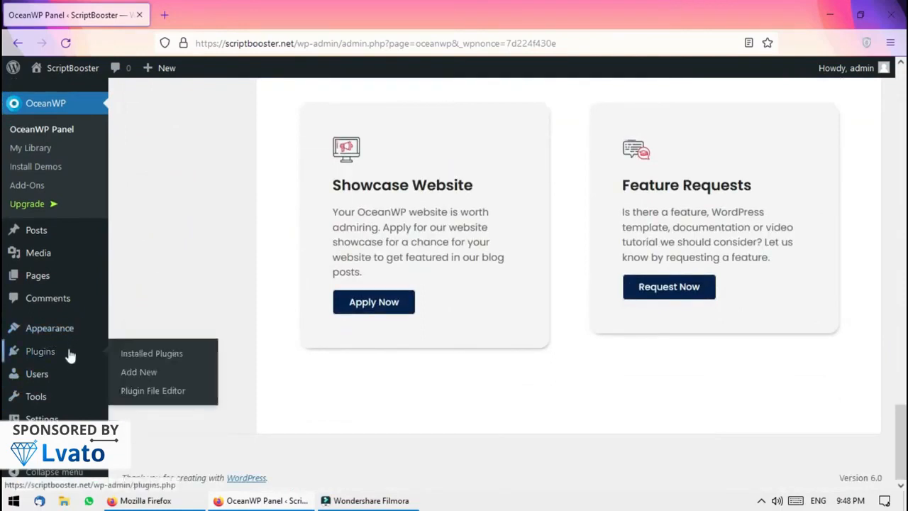
{"action": "left_click", "coordinate": [142, 354]}
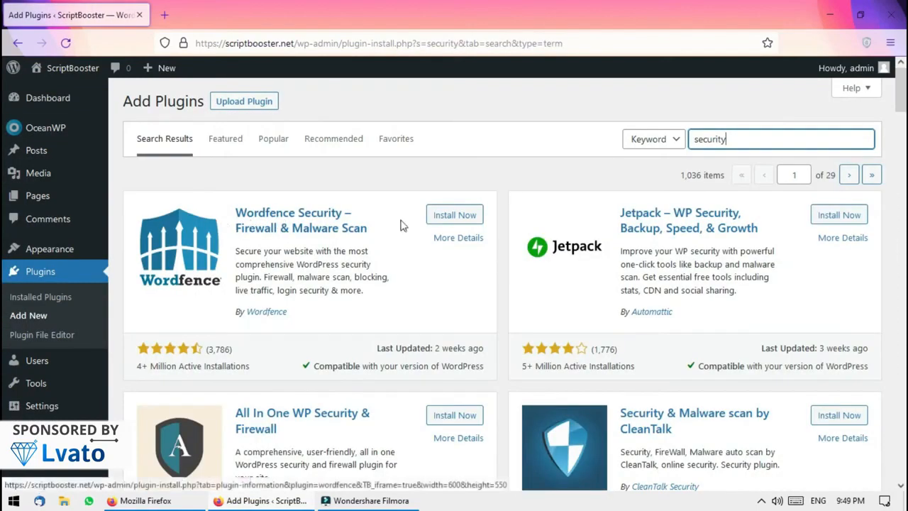
{"action": "left_click", "coordinate": [449, 215]}
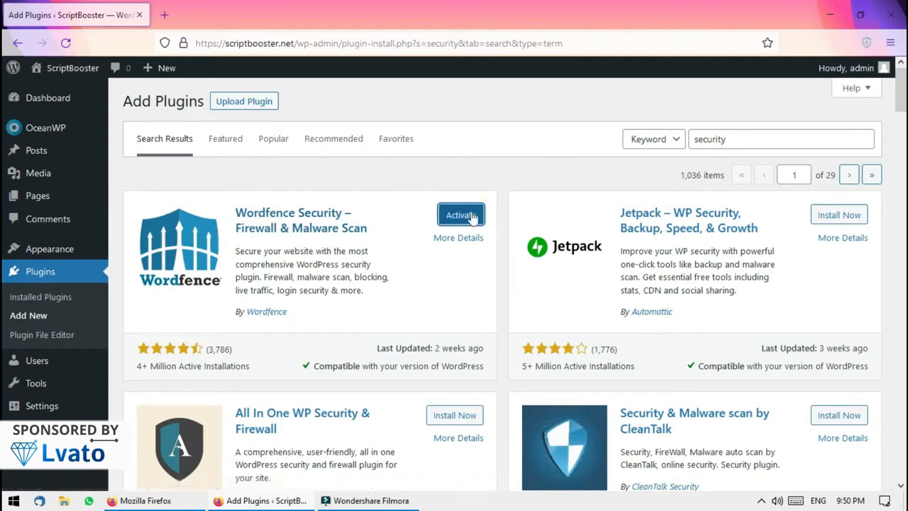
{"action": "left_click", "coordinate": [460, 215]}
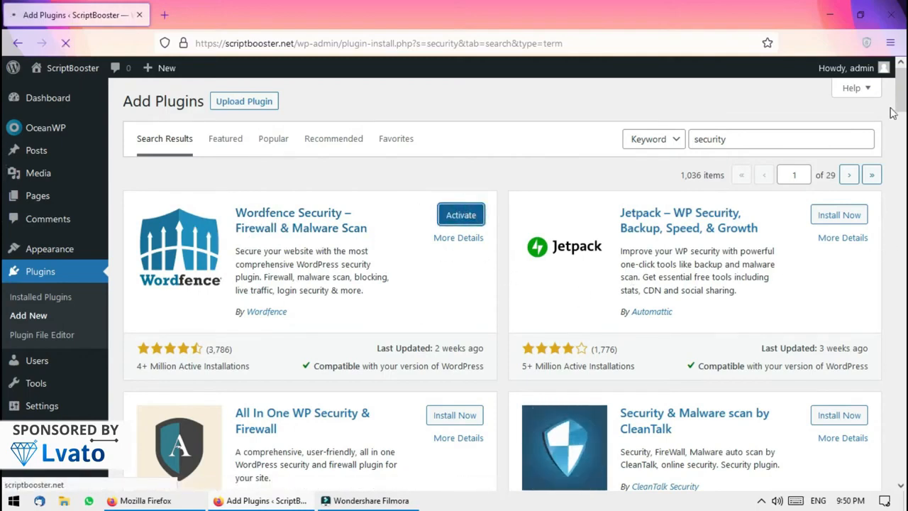
{"action": "scroll", "coordinate": [4, 101], "scroll_direction": "down", "scroll_amount": 3}
{"action": "scroll", "coordinate": [4, 100], "scroll_direction": "up", "scroll_amount": 3}
{"action": "scroll", "coordinate": [3, 106], "scroll_direction": "down", "scroll_amount": 3}
{"action": "scroll", "coordinate": [3, 114], "scroll_direction": "down", "scroll_amount": 5}
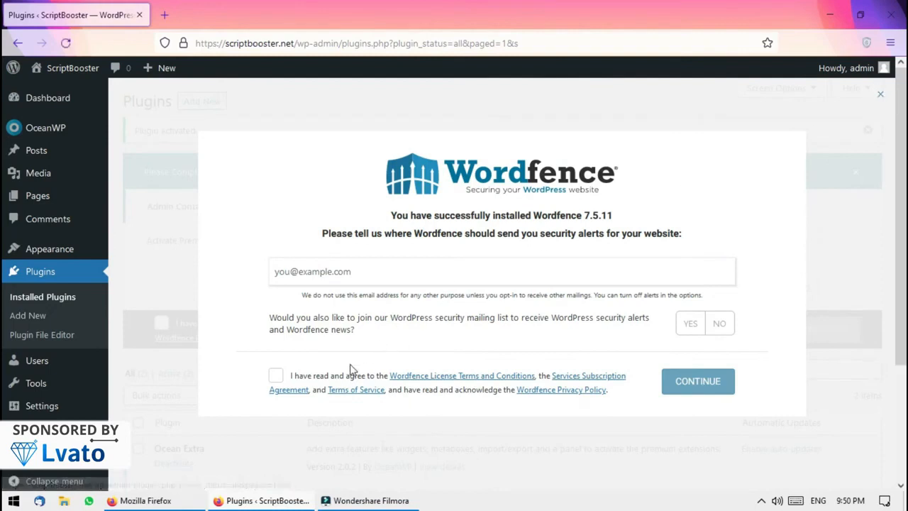
Accept the Wordfence licence terms, decline the mailing list, and paste the site domain into the alert e-mail field
{"action": "left_click", "coordinate": [298, 375]}
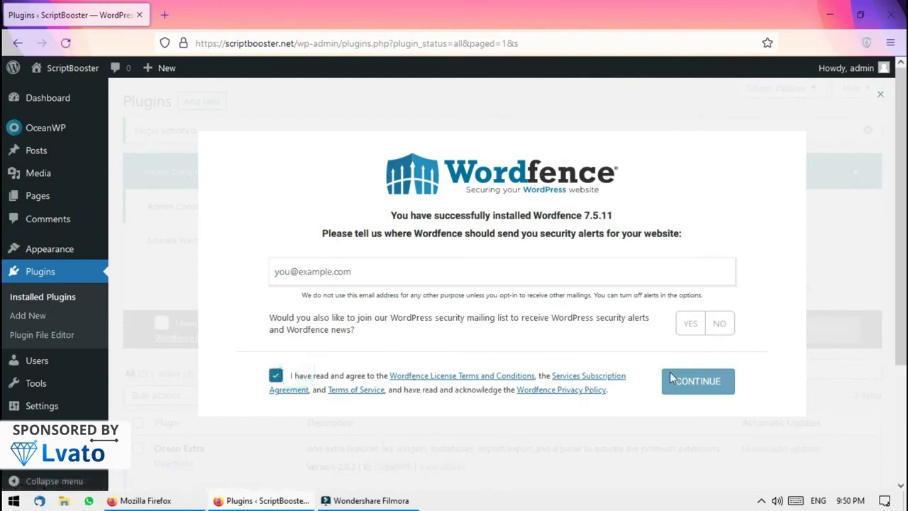
{"action": "left_click", "coordinate": [720, 324]}
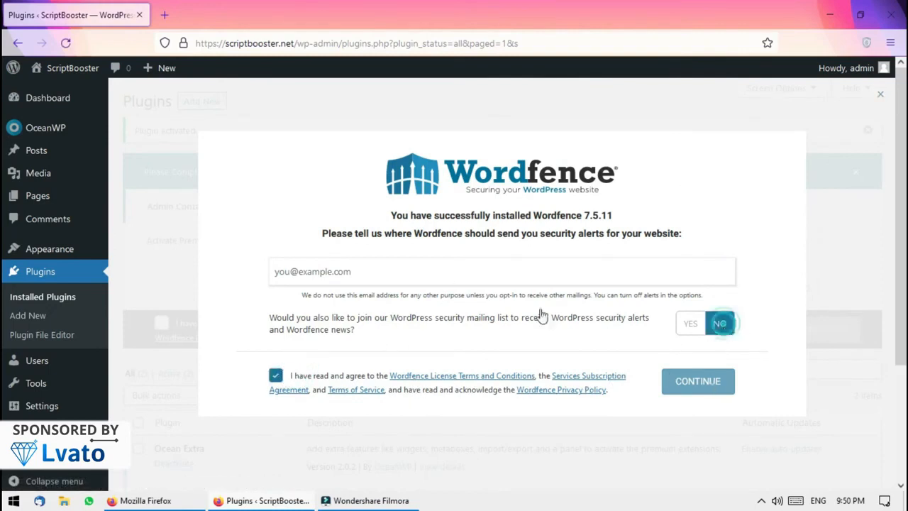
{"action": "left_click", "coordinate": [382, 272]}
{"action": "left_click_drag", "start_coordinate": [295, 43], "coordinate": [224, 43]}
{"action": "left_click", "coordinate": [390, 280]}
{"action": "type", "text": "criptbooster.net/"}
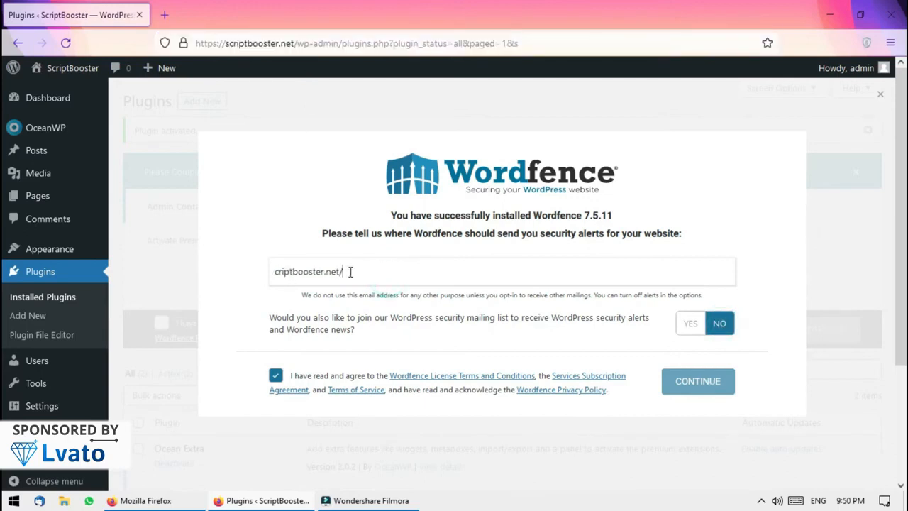
Complete the alert e-mail address, continue, and decline the Premium licence key offer
{"action": "left_click", "coordinate": [275, 272]}
{"action": "type", "text": "s"}
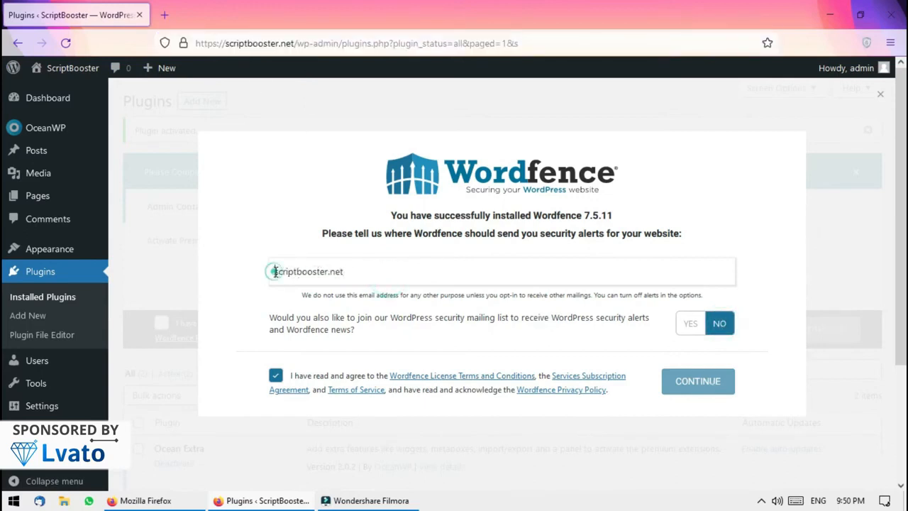
{"action": "left_click", "coordinate": [275, 271]}
{"action": "type", "text": "@"}
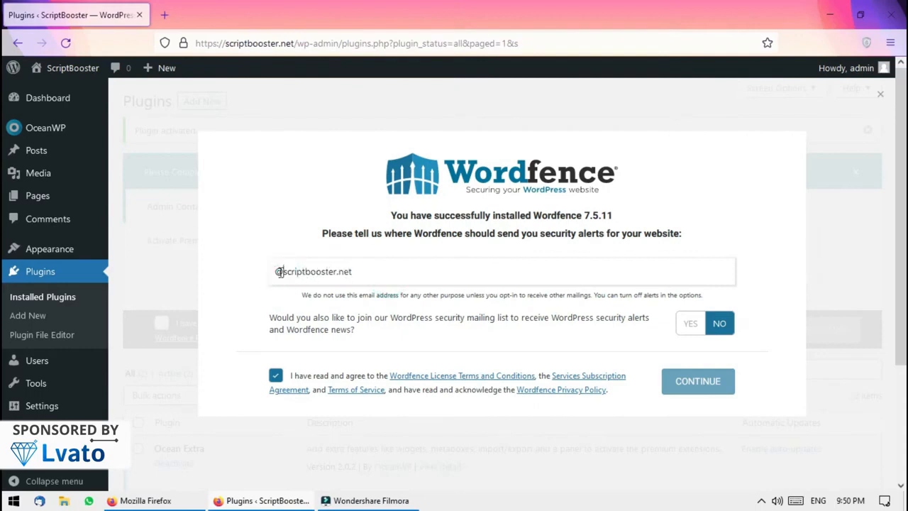
{"action": "type", "text": "1111"}
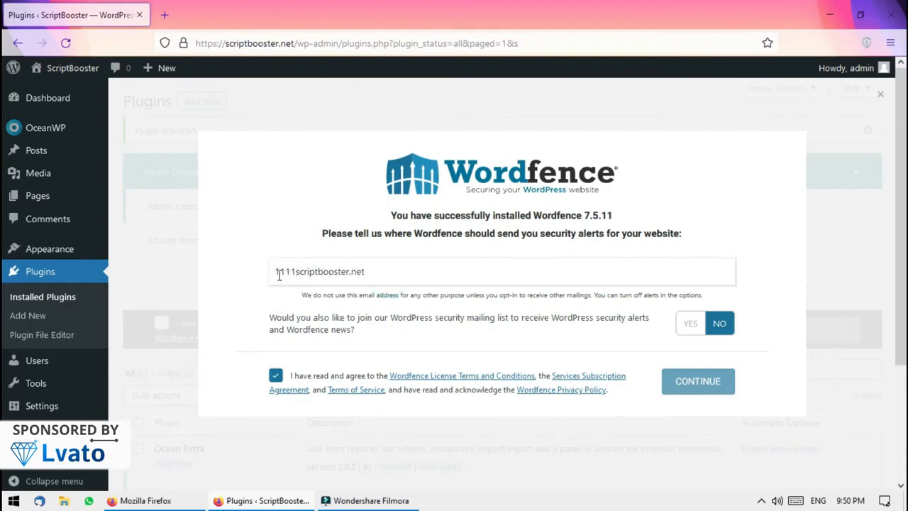
{"action": "type", "text": "@"}
{"action": "left_click", "coordinate": [699, 383]}
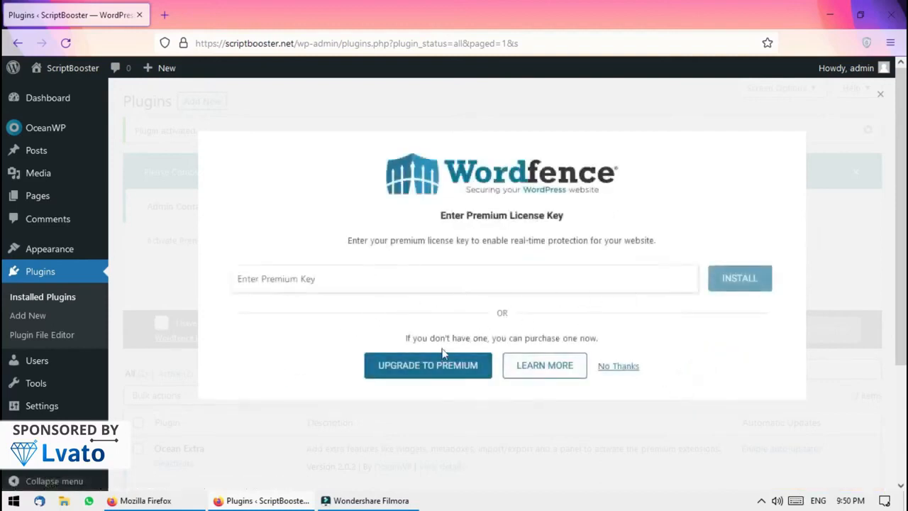
{"action": "left_click", "coordinate": [611, 371]}
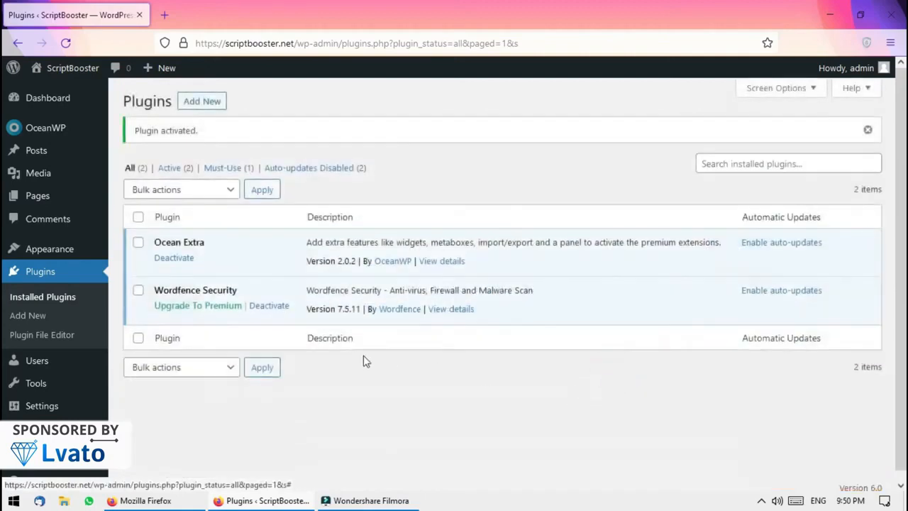
Go to Add Plugins, dismiss the Wordfence firewall notice, and locate Classic Editor
{"action": "left_click", "coordinate": [58, 297]}
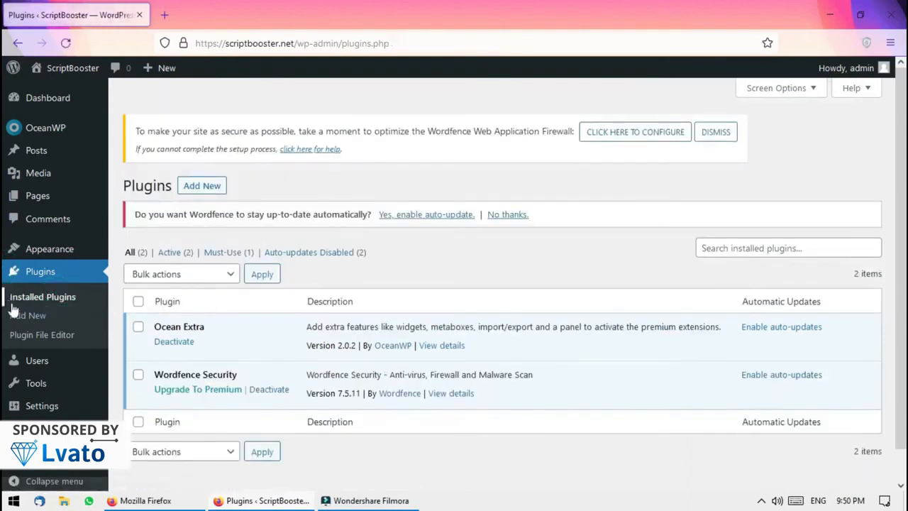
{"action": "left_click", "coordinate": [27, 315]}
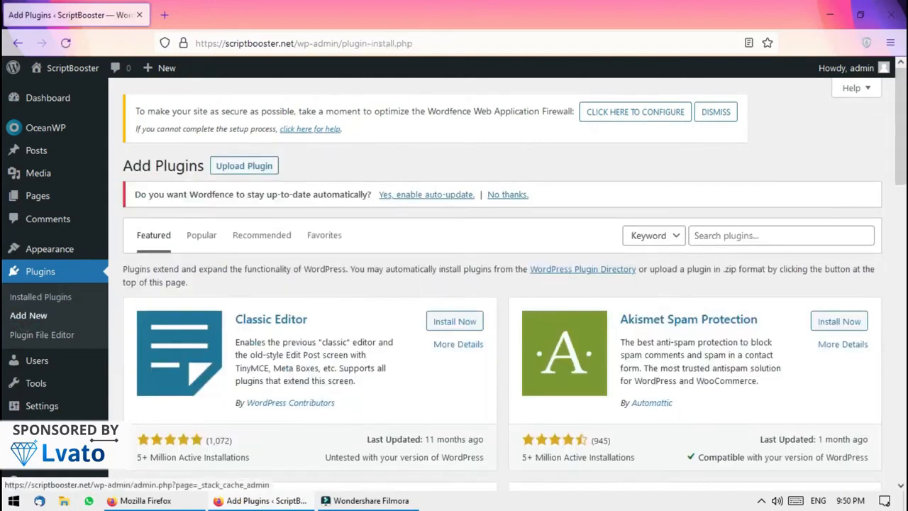
{"action": "left_click", "coordinate": [716, 112]}
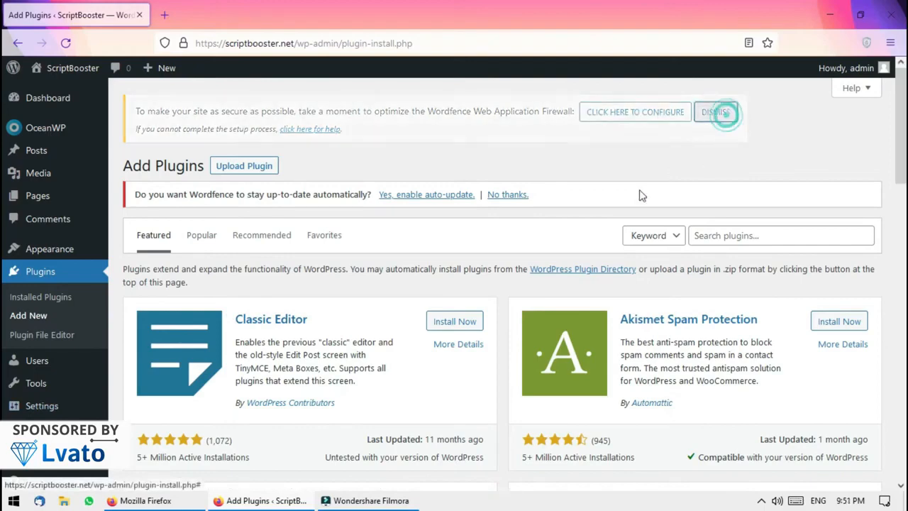
{"action": "left_click", "coordinate": [28, 316]}
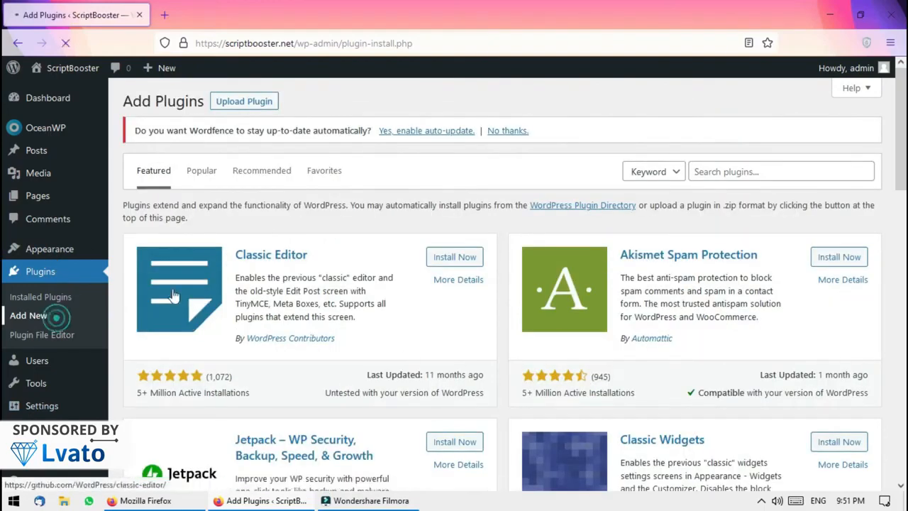
{"action": "scroll", "coordinate": [2, 145], "scroll_direction": "down", "scroll_amount": 5}
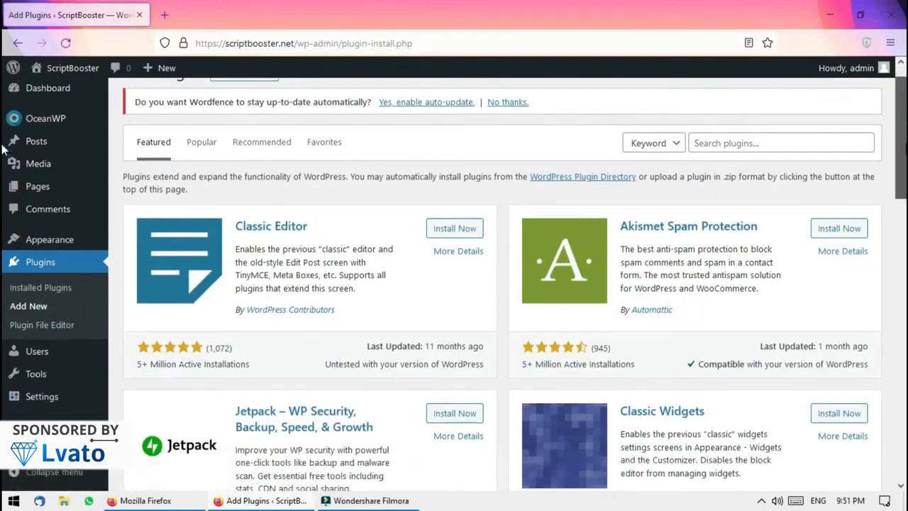
{"action": "scroll", "coordinate": [4, 234], "scroll_direction": "down", "scroll_amount": 2}
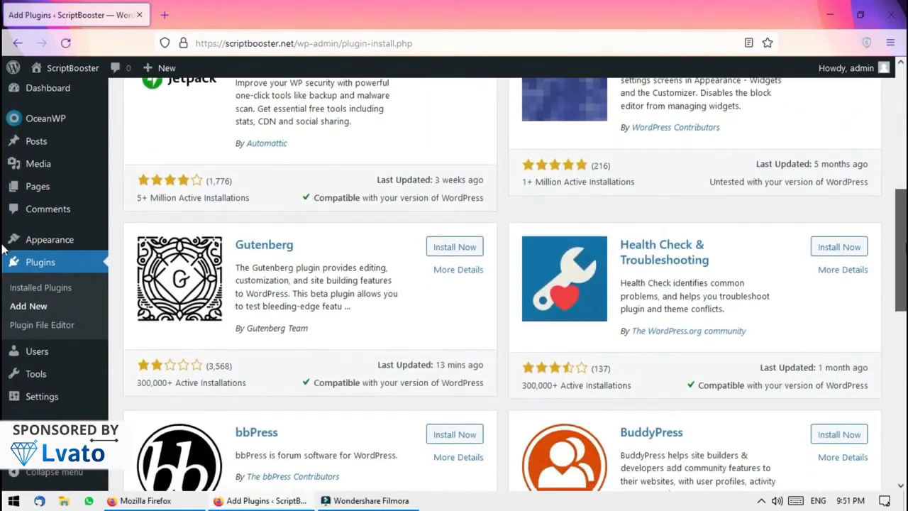
{"action": "scroll", "coordinate": [4, 262], "scroll_direction": "down", "scroll_amount": 1}
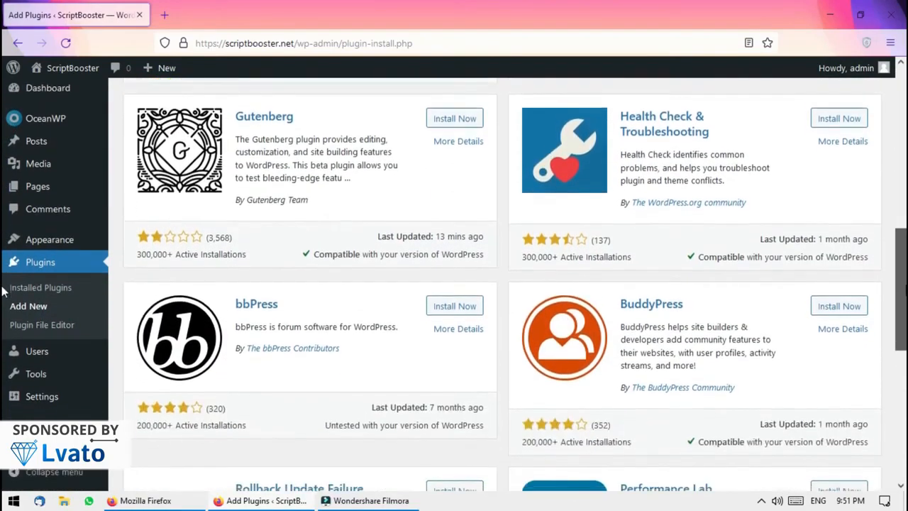
{"action": "scroll", "coordinate": [4, 124], "scroll_direction": "up", "scroll_amount": 6}
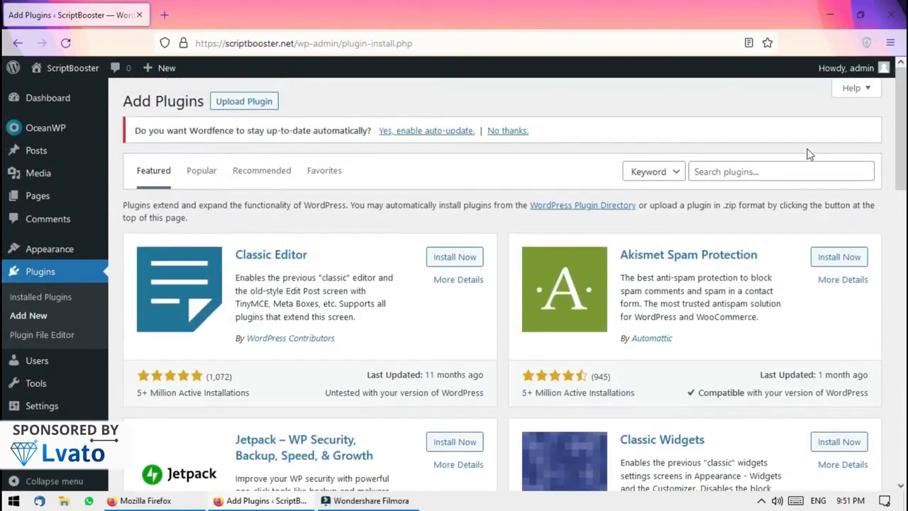
Install and activate Classic Editor, dismiss the notice, and decline Wordfence automatic updates
{"action": "left_click", "coordinate": [460, 258]}
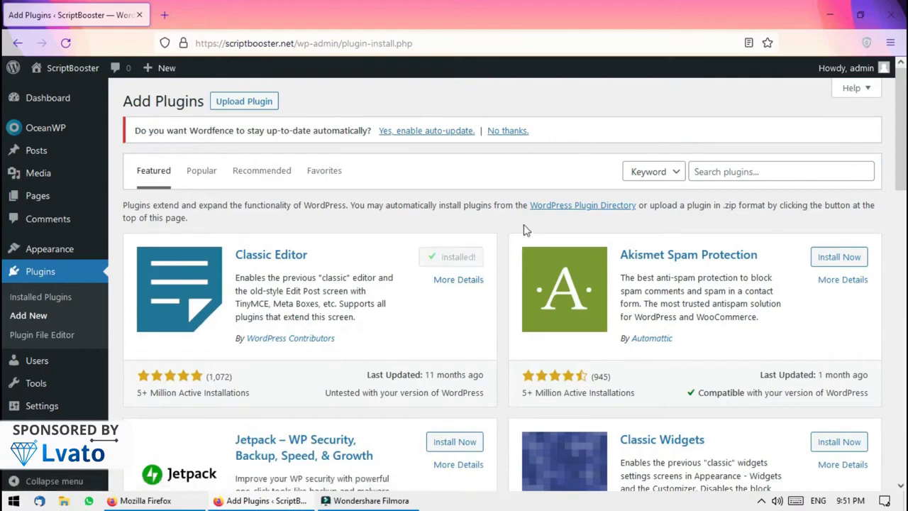
{"action": "left_click", "coordinate": [460, 258]}
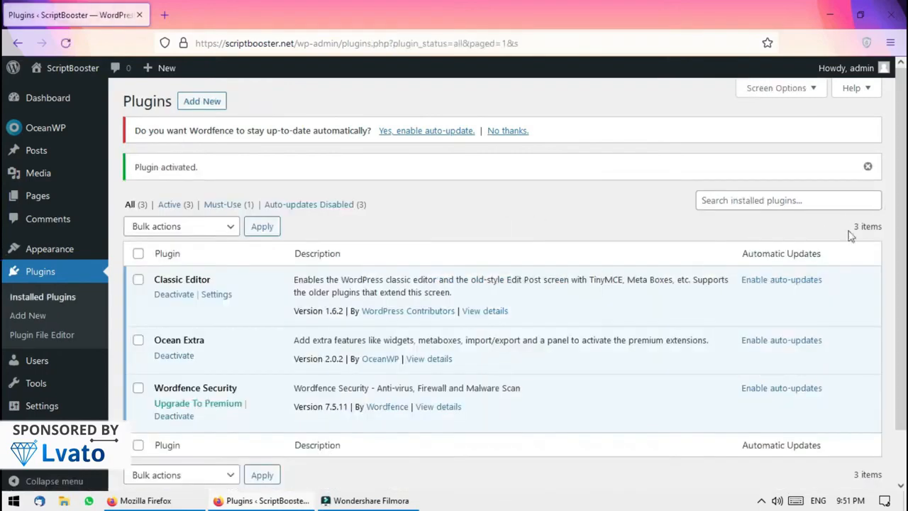
{"action": "left_click", "coordinate": [869, 167]}
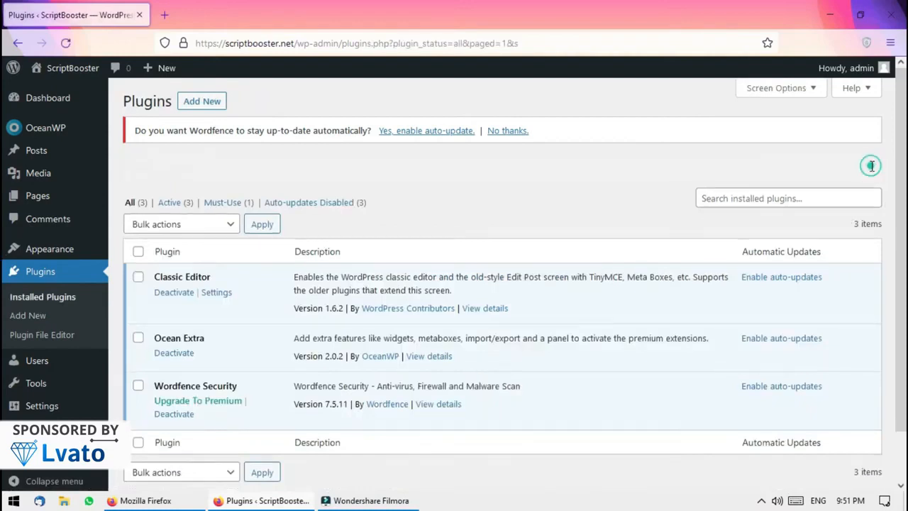
{"action": "left_click", "coordinate": [520, 135]}
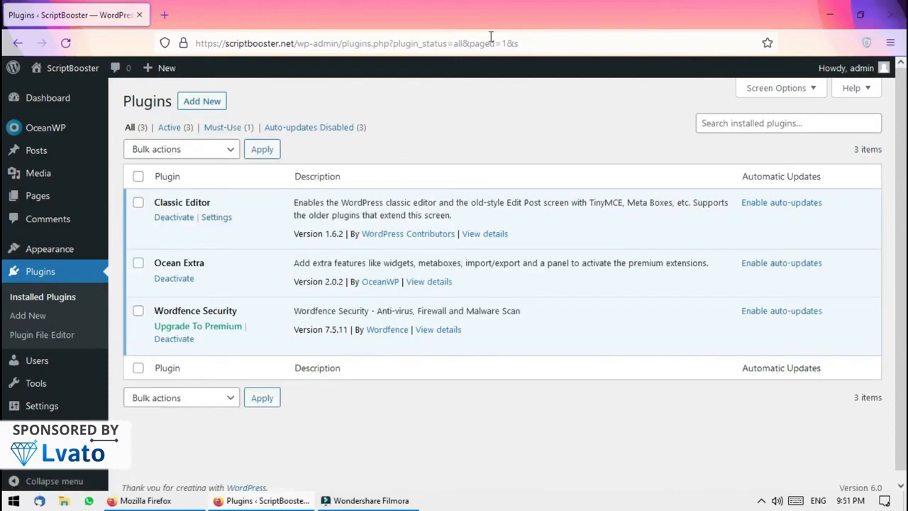
{"action": "mouse_move", "coordinate": [85, 154]}
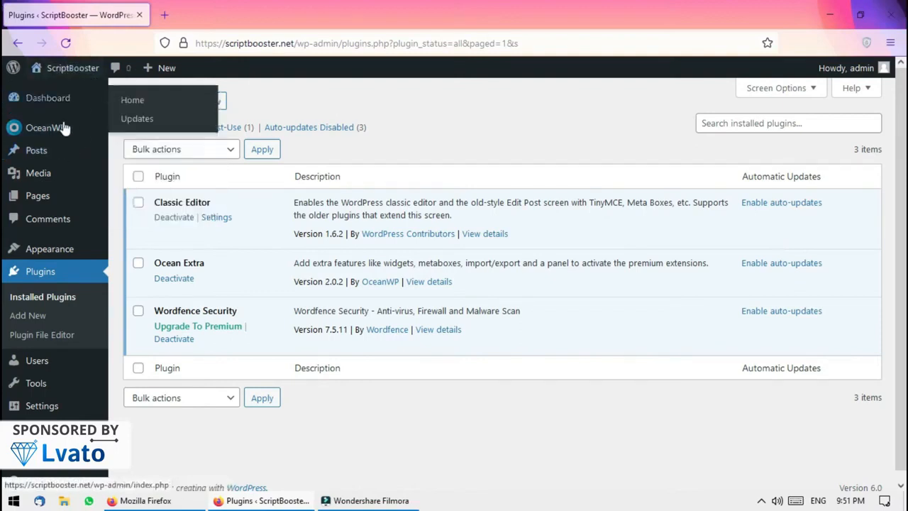
Open OceanWP's Install Demos page and toggle the Install Demos switch off and back on
{"action": "mouse_move", "coordinate": [62, 131]}
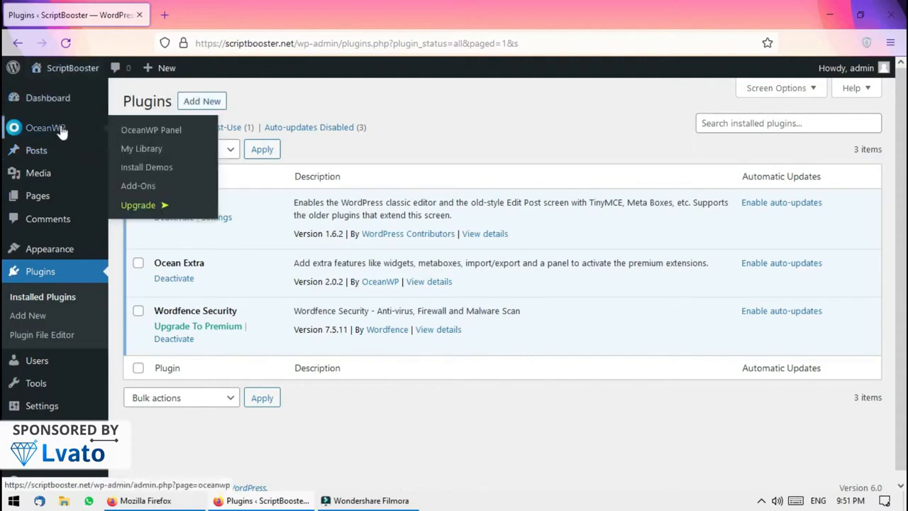
{"action": "left_click", "coordinate": [146, 168]}
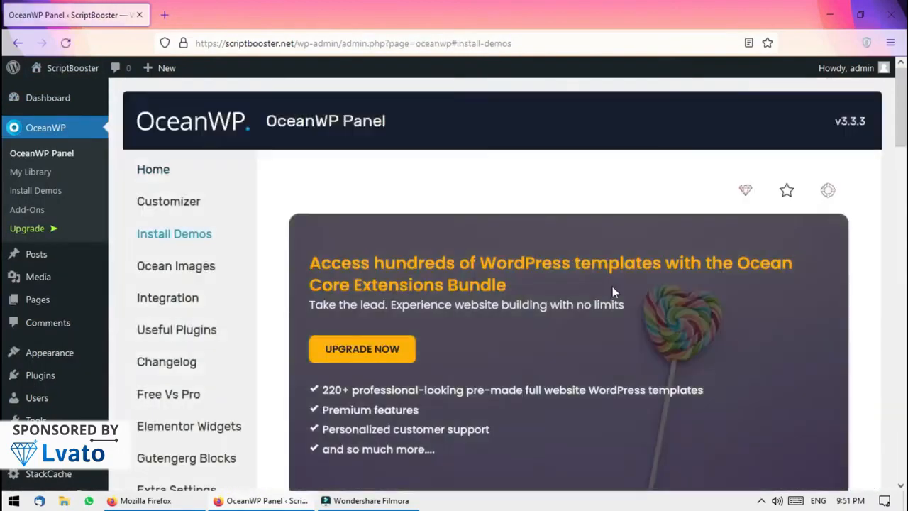
{"action": "left_click_drag", "start_coordinate": [902, 105], "coordinate": [905, 194]}
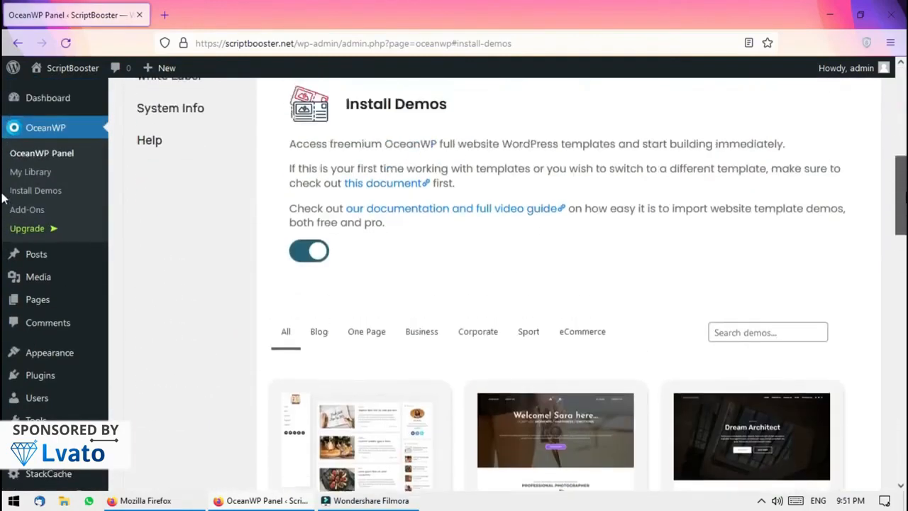
{"action": "left_click", "coordinate": [325, 255]}
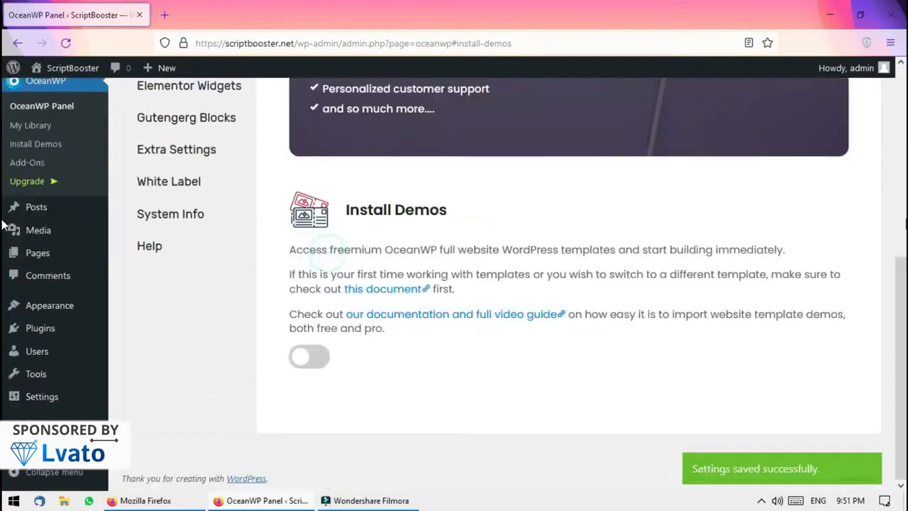
{"action": "left_click", "coordinate": [321, 366]}
Scroll through the demo grid showing Maria, Photos, Architect, Blogger, Coach and Yoga
{"action": "left_click_drag", "start_coordinate": [902, 174], "coordinate": [904, 249]}
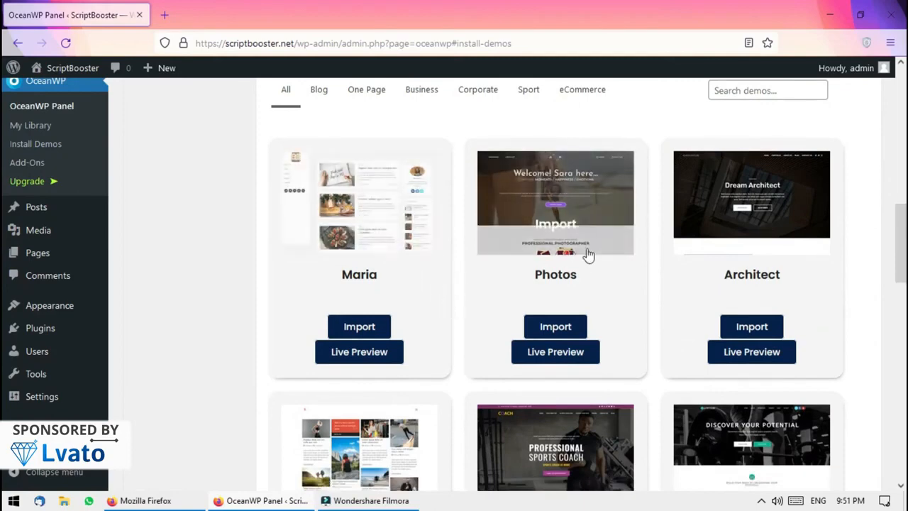
{"action": "left_click_drag", "start_coordinate": [905, 231], "coordinate": [904, 314]}
{"action": "scroll", "coordinate": [5, 326], "scroll_direction": "down", "scroll_amount": 2}
{"action": "scroll", "coordinate": [4, 305], "scroll_direction": "up", "scroll_amount": 2}
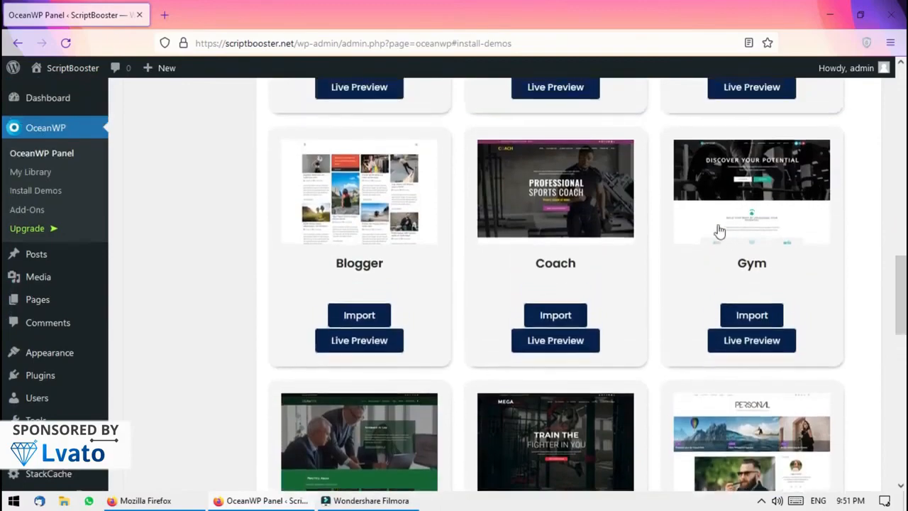
{"action": "scroll", "coordinate": [3, 278], "scroll_direction": "down", "scroll_amount": 8}
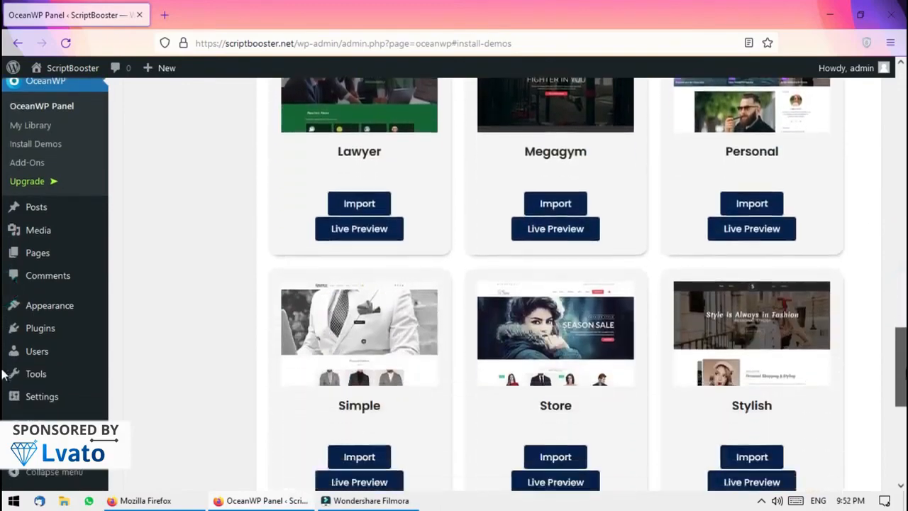
{"action": "scroll", "coordinate": [3, 410], "scroll_direction": "down", "scroll_amount": 3}
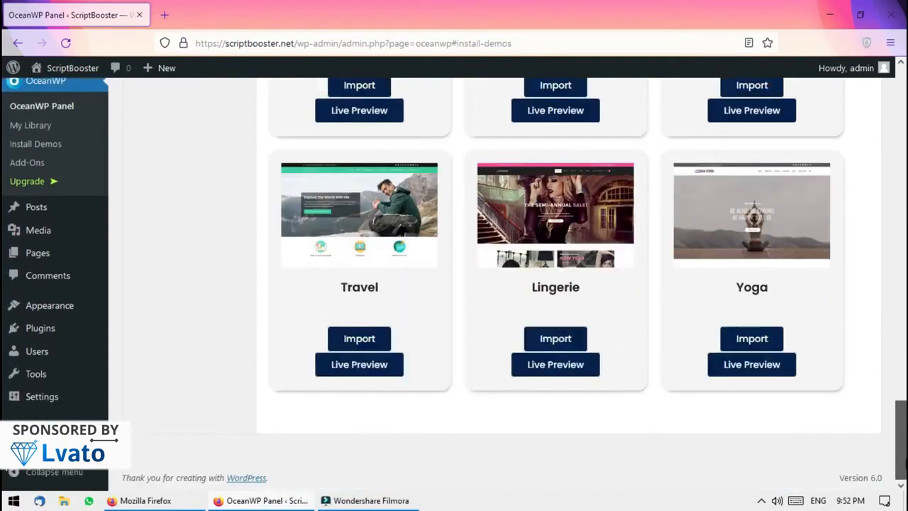
{"action": "scroll", "coordinate": [3, 298], "scroll_direction": "up", "scroll_amount": 10}
{"action": "scroll", "coordinate": [3, 291], "scroll_direction": "up", "scroll_amount": 4}
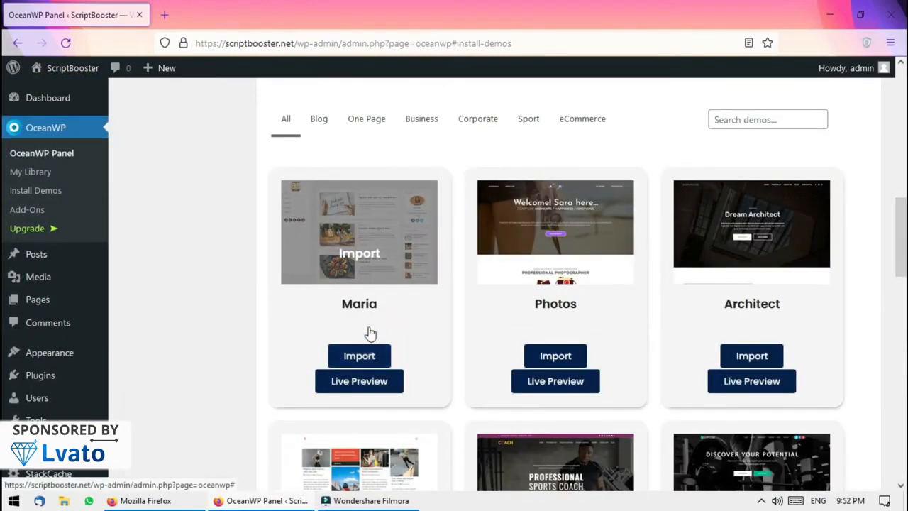
Install Ocean Social Sharing, Elementor, WPForms and Ocean Stick Anything for the Maria demo, then proceed to import options
{"action": "left_click", "coordinate": [367, 361]}
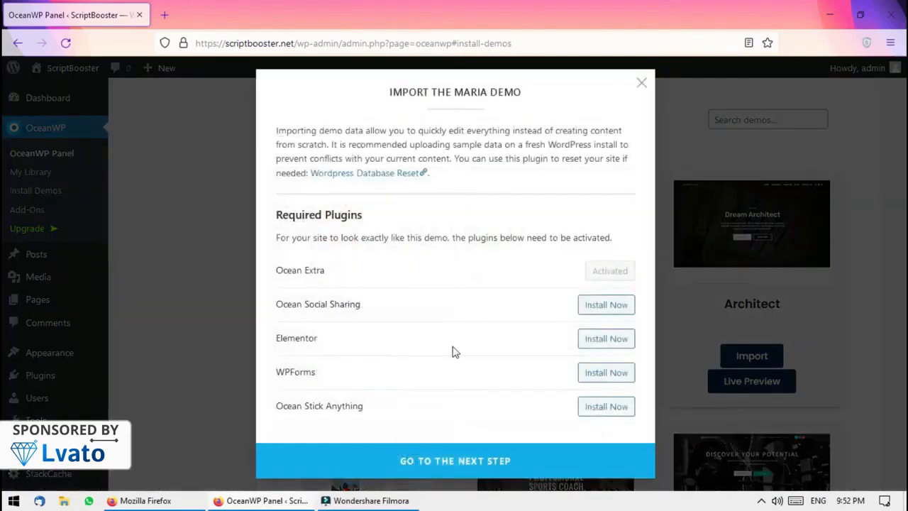
{"action": "left_click", "coordinate": [605, 306]}
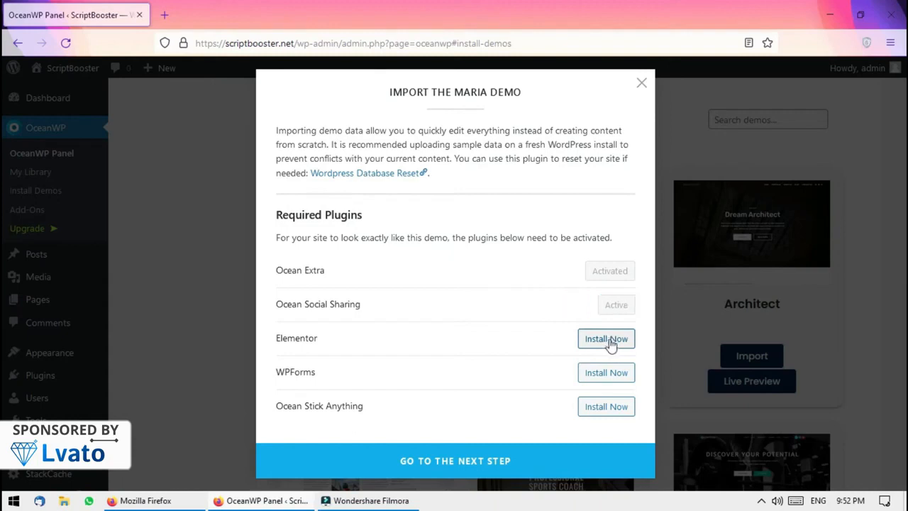
{"action": "left_click", "coordinate": [608, 341]}
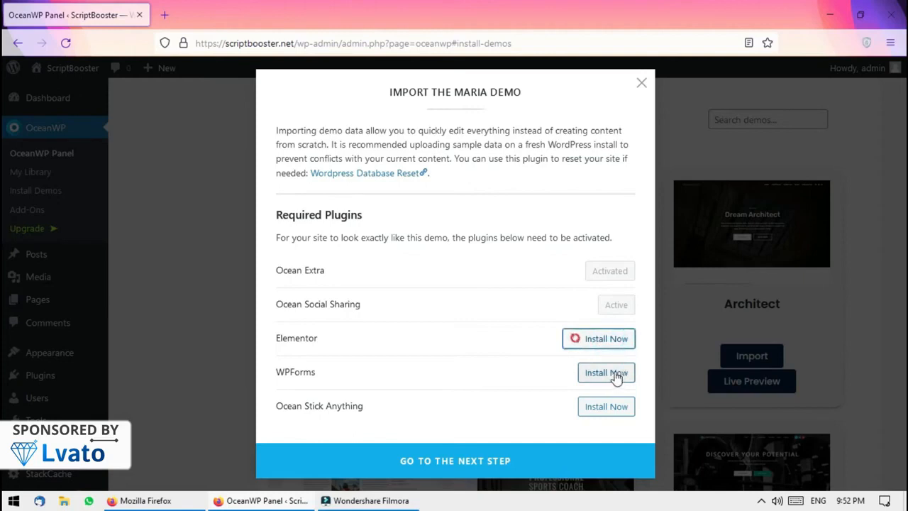
{"action": "left_click", "coordinate": [619, 378]}
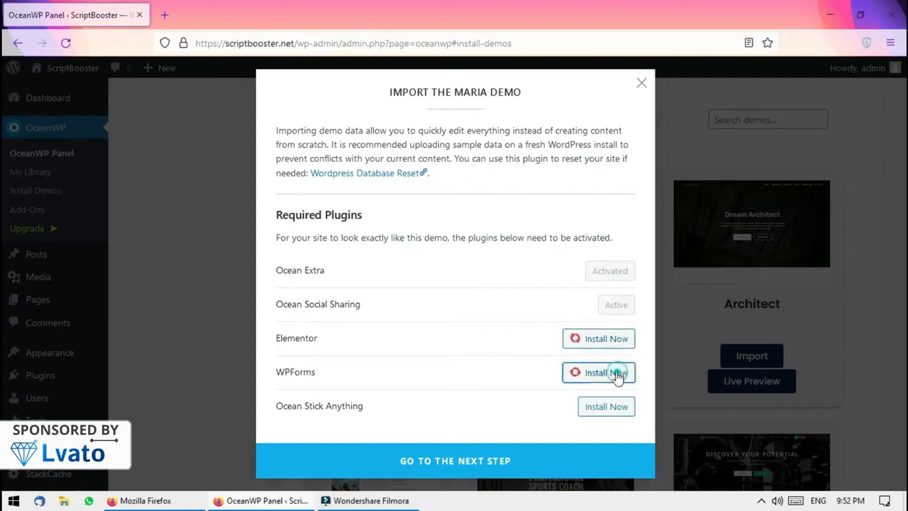
{"action": "left_click", "coordinate": [612, 406]}
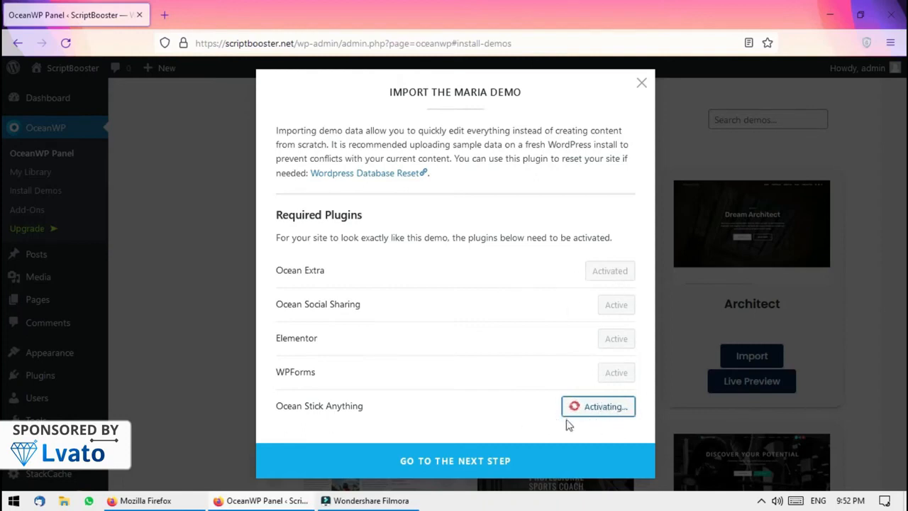
{"action": "left_click", "coordinate": [517, 459]}
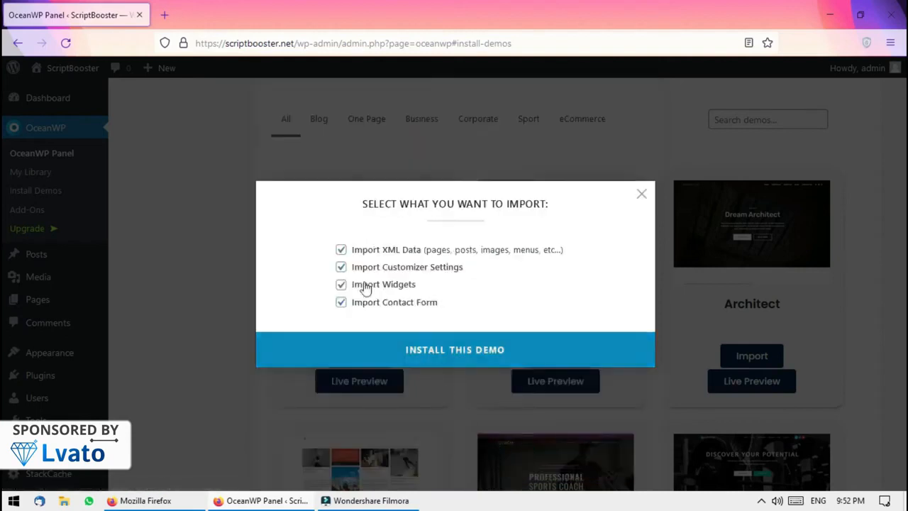
Start installing the Maria demo and open the site in a second browser tab
{"action": "left_click", "coordinate": [408, 350]}
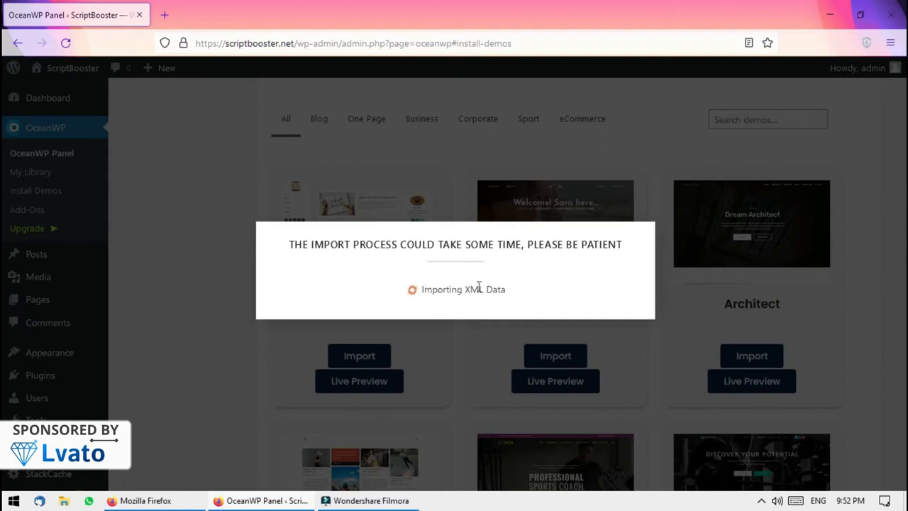
{"action": "left_click", "coordinate": [301, 44]}
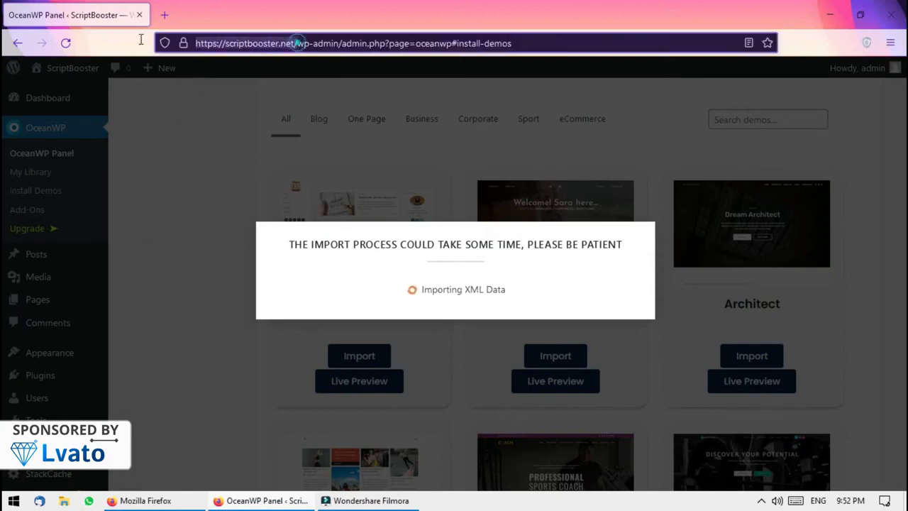
{"action": "left_click_drag", "start_coordinate": [301, 43], "coordinate": [218, 14]}
{"action": "left_click", "coordinate": [218, 14]}
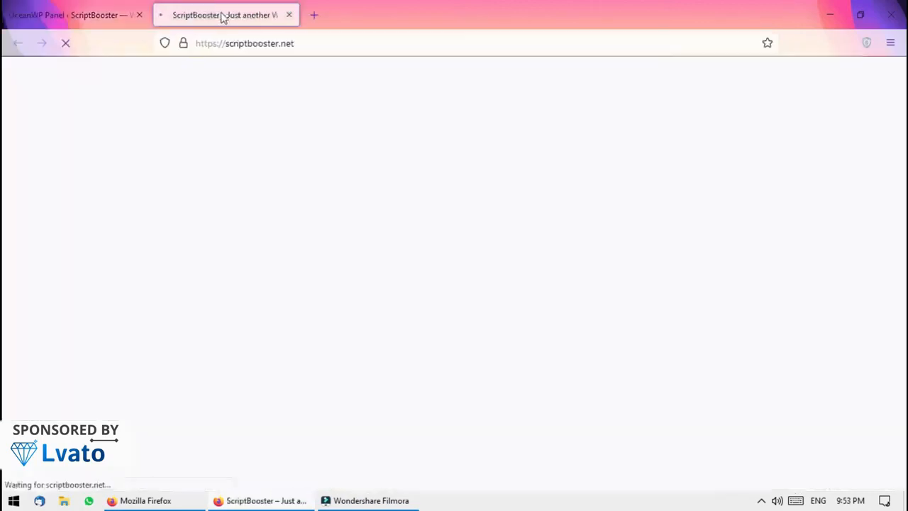
{"action": "left_click", "coordinate": [100, 14]}
{"action": "left_click", "coordinate": [220, 14]}
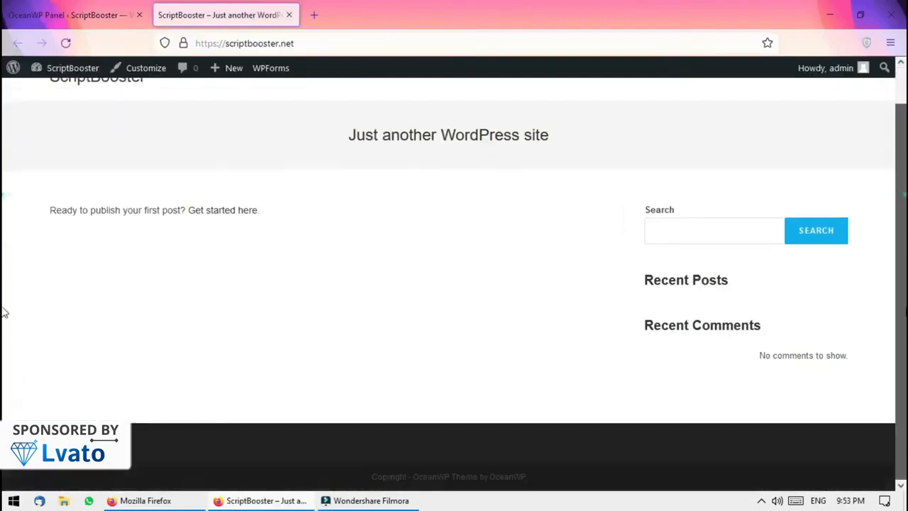
Switch between tabs to monitor the import until it reports Demo Imported
{"action": "left_click", "coordinate": [13, 5]}
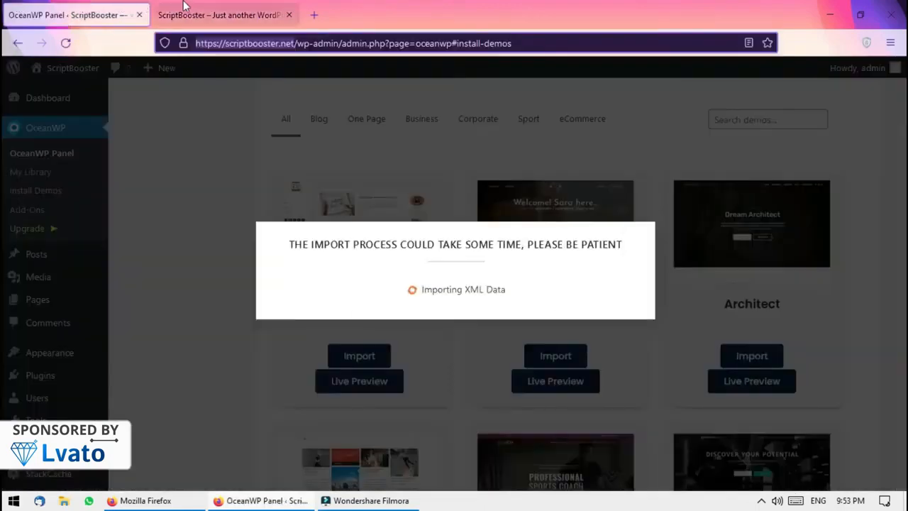
{"action": "left_click", "coordinate": [202, 12]}
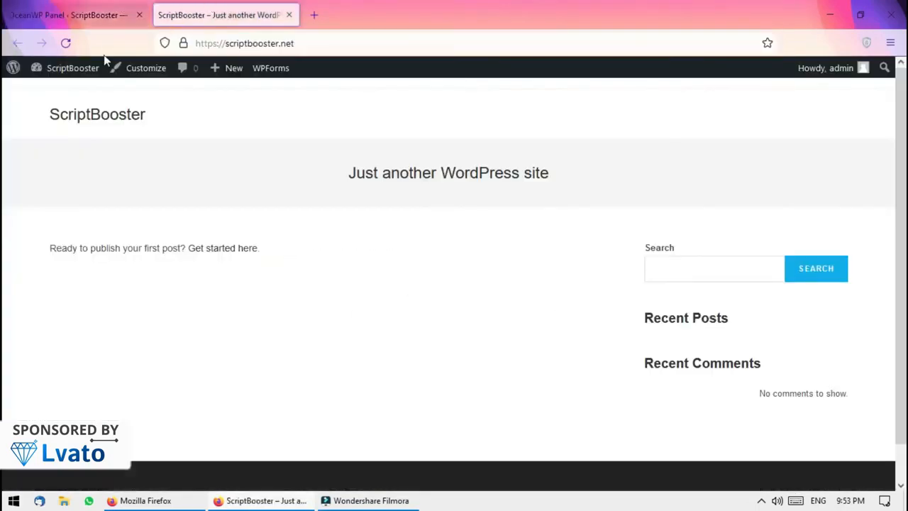
{"action": "left_click", "coordinate": [73, 91]}
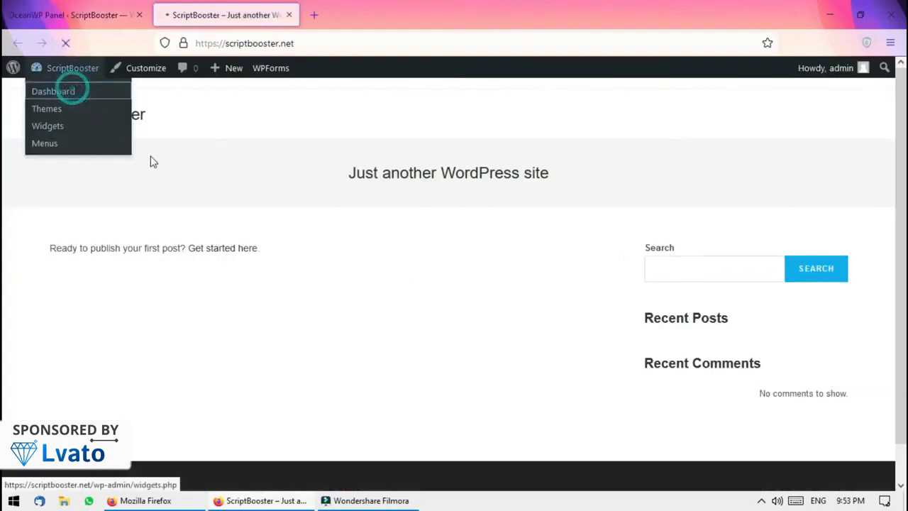
{"action": "left_click", "coordinate": [6, 10]}
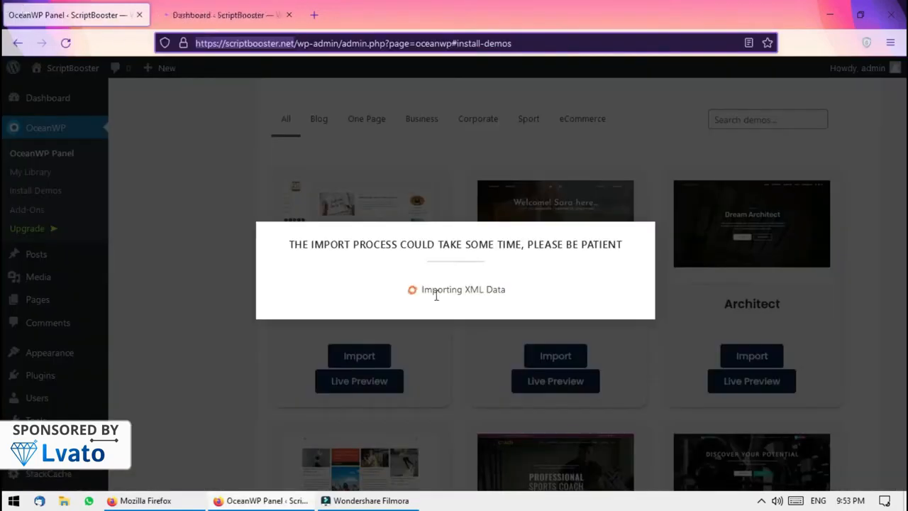
{"action": "triple_click", "coordinate": [442, 243]}
{"action": "left_click", "coordinate": [440, 248]}
{"action": "left_click", "coordinate": [426, 264]}
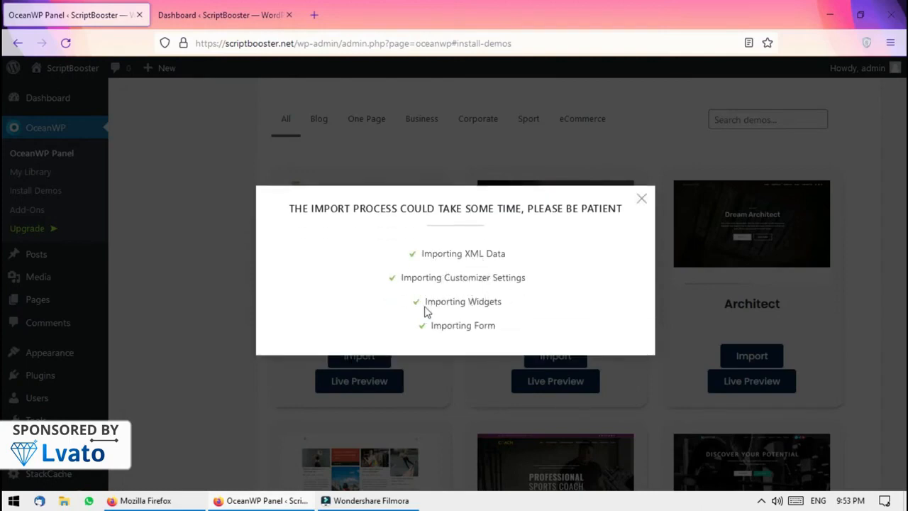
{"action": "left_click", "coordinate": [198, 10]}
{"action": "left_click", "coordinate": [299, 43]}
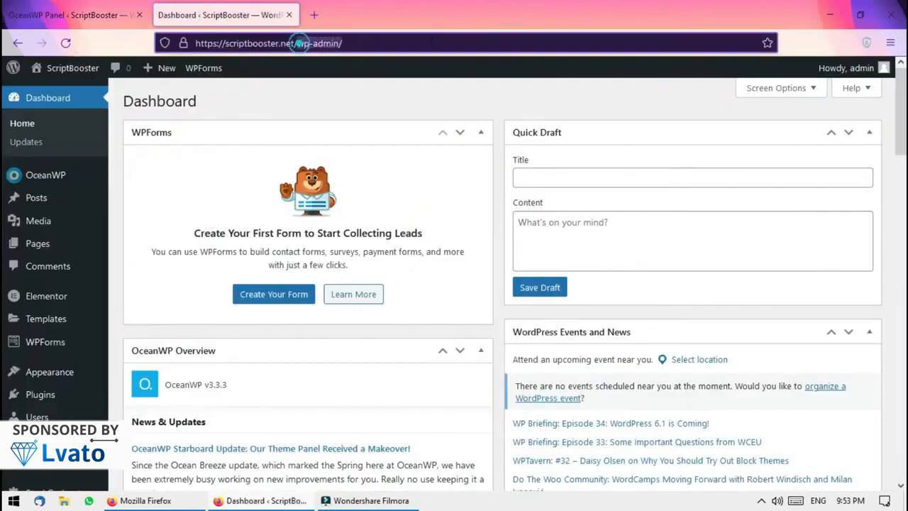
{"action": "type", "text": "https://scriptbooster.net"}
{"action": "key", "text": "Return"}
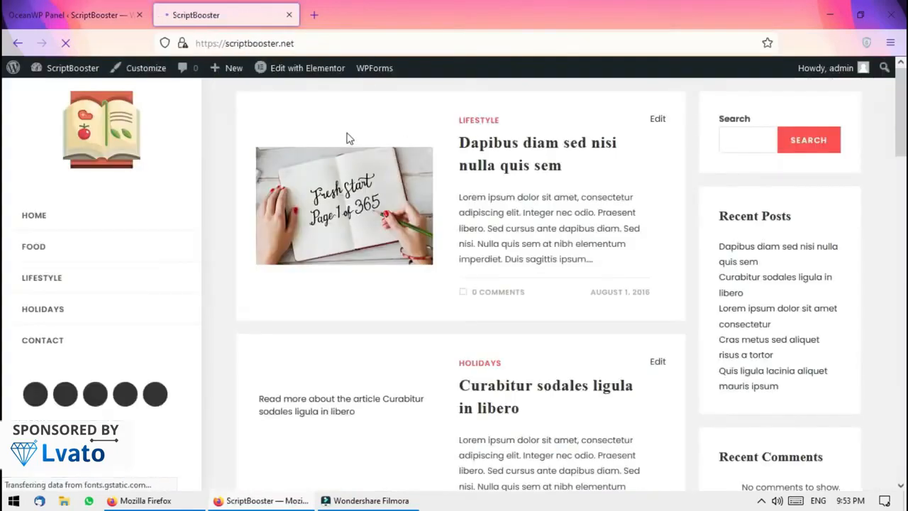
{"action": "scroll", "coordinate": [4, 135], "scroll_direction": "down", "scroll_amount": 20}
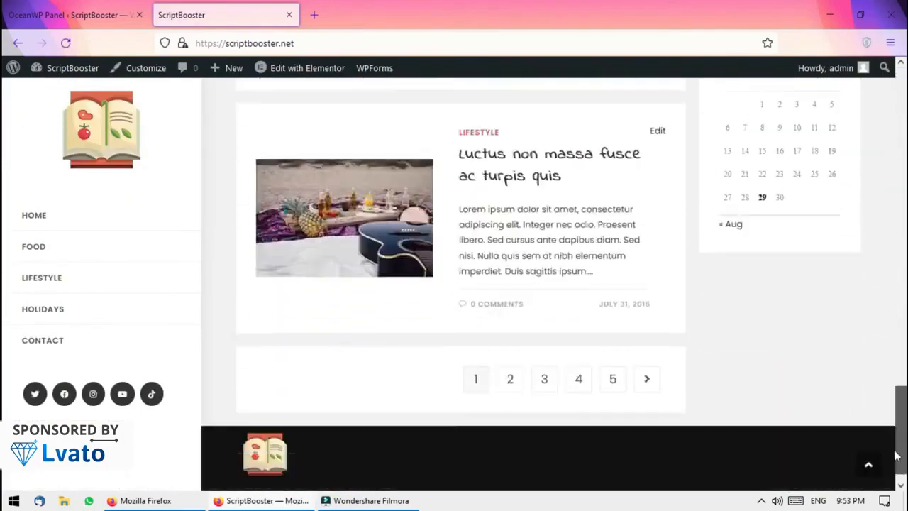
{"action": "left_click_drag", "start_coordinate": [897, 452], "coordinate": [899, 47]}
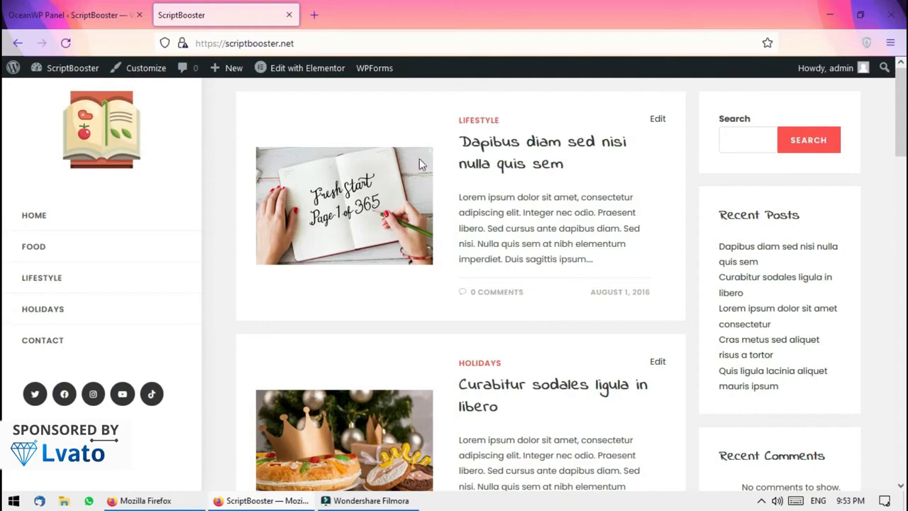
{"action": "left_click", "coordinate": [182, 44]}
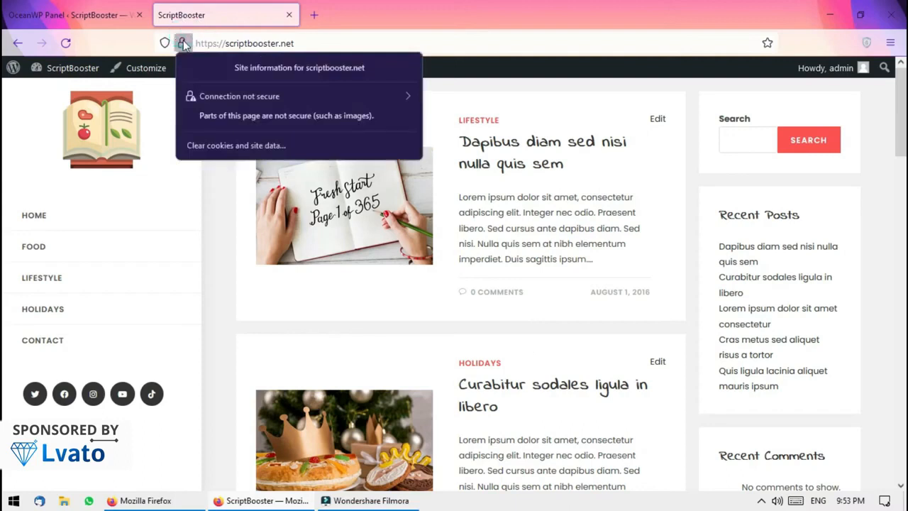
{"action": "left_click", "coordinate": [200, 98]}
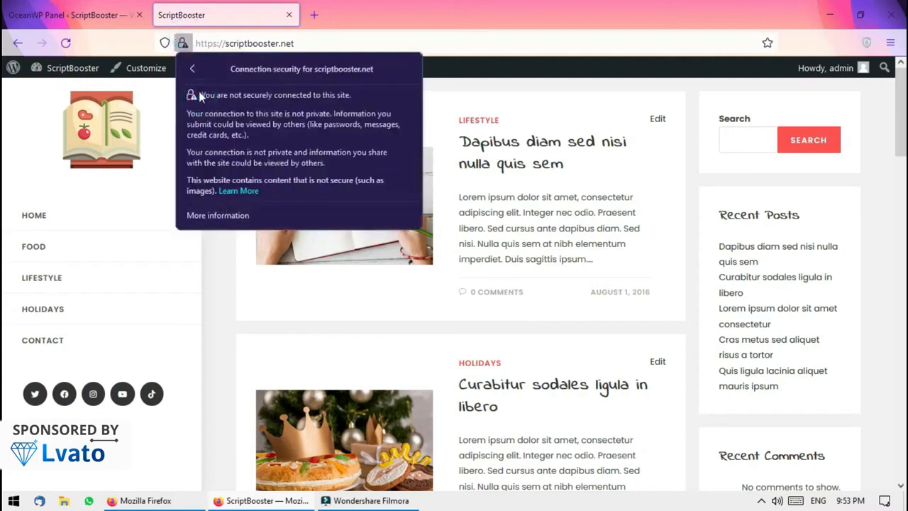
{"action": "left_click", "coordinate": [192, 69]}
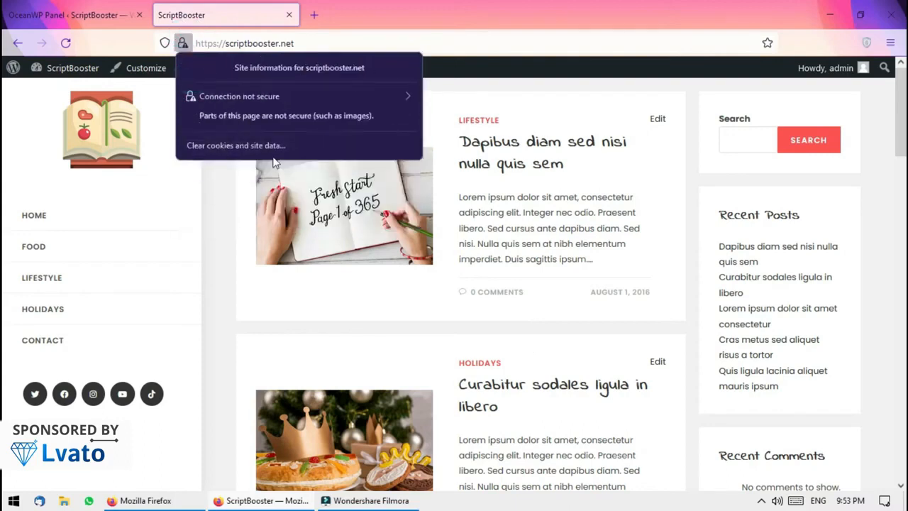
{"action": "left_click", "coordinate": [234, 225]}
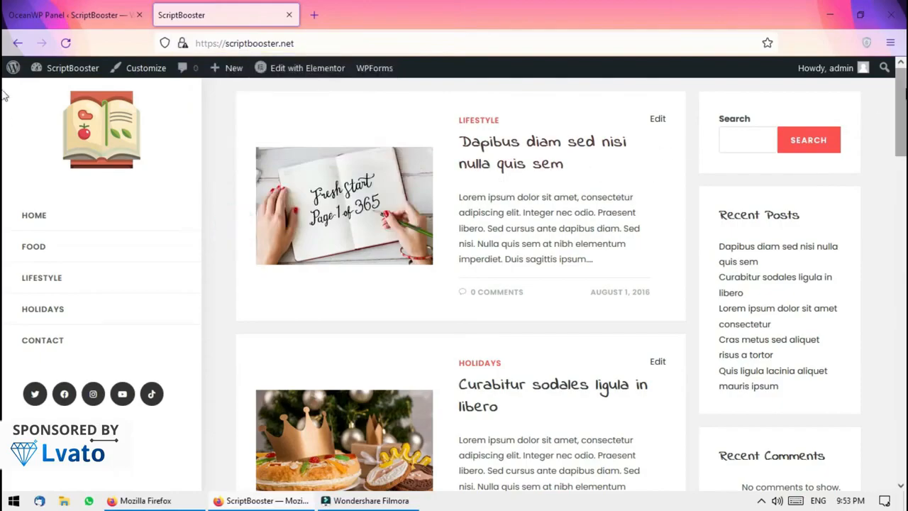
{"action": "left_click_drag", "start_coordinate": [901, 91], "coordinate": [901, 211]}
{"action": "scroll", "coordinate": [4, 215], "scroll_direction": "down", "scroll_amount": 8}
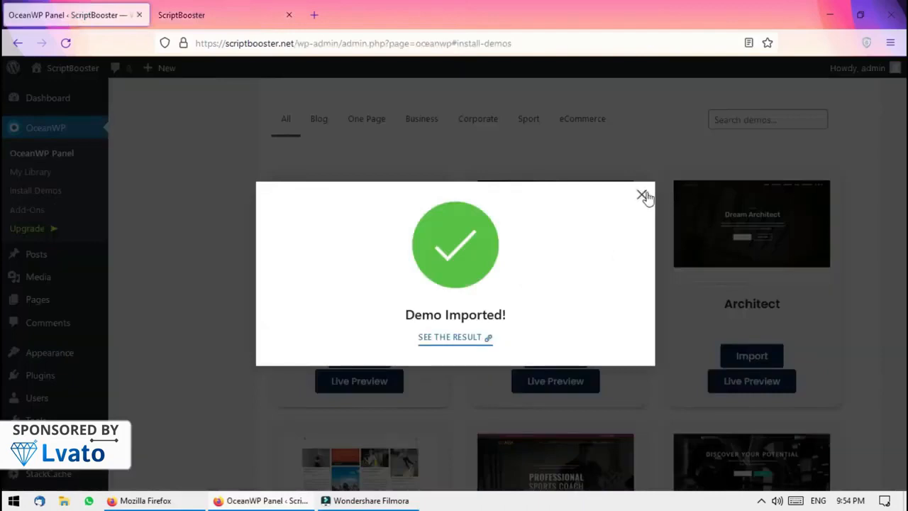
Dismiss the Demo Imported confirmation and open Settings > General, glancing at the front-page tab
{"action": "left_click", "coordinate": [642, 195]}
{"action": "mouse_move", "coordinate": [28, 442]}
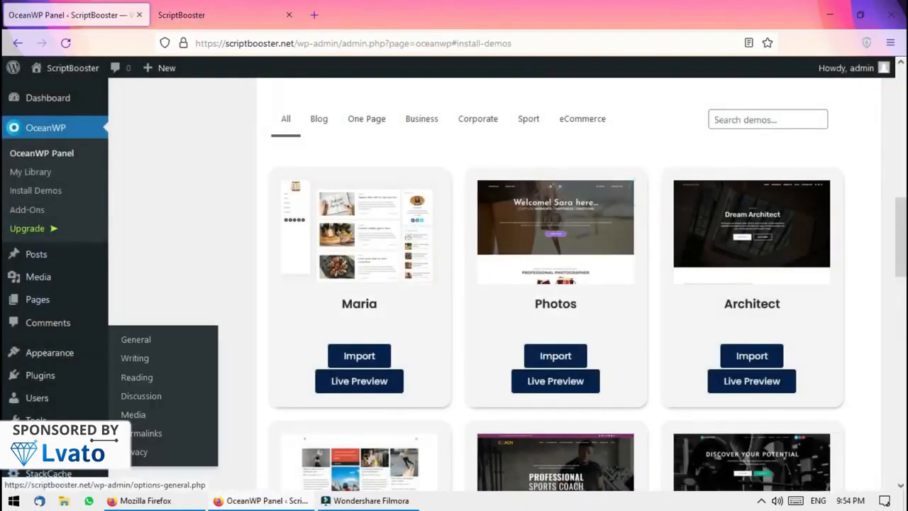
{"action": "left_click", "coordinate": [135, 339]}
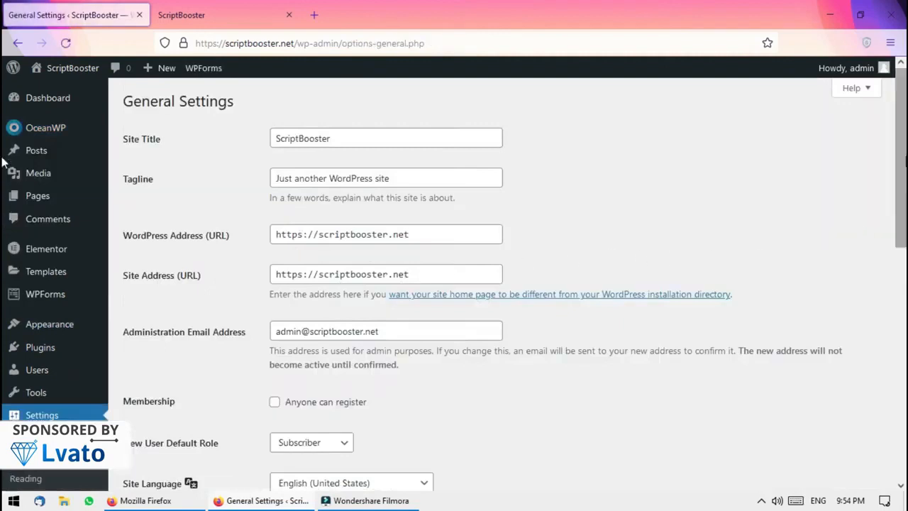
{"action": "scroll", "coordinate": [865, 234], "scroll_direction": "down", "scroll_amount": 1}
{"action": "scroll", "coordinate": [770, 162], "scroll_direction": "up", "scroll_amount": 1}
{"action": "left_click", "coordinate": [447, 179]}
{"action": "triple_click", "coordinate": [447, 179]}
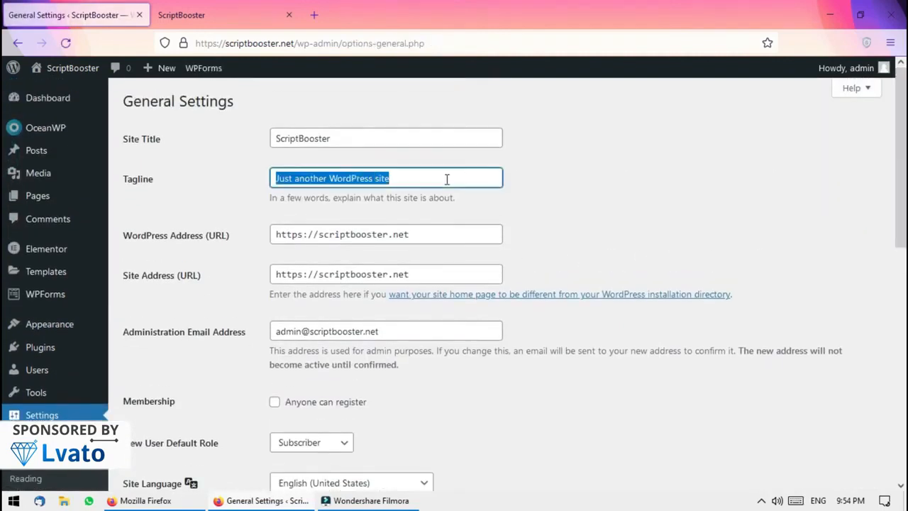
{"action": "left_click", "coordinate": [195, 9]}
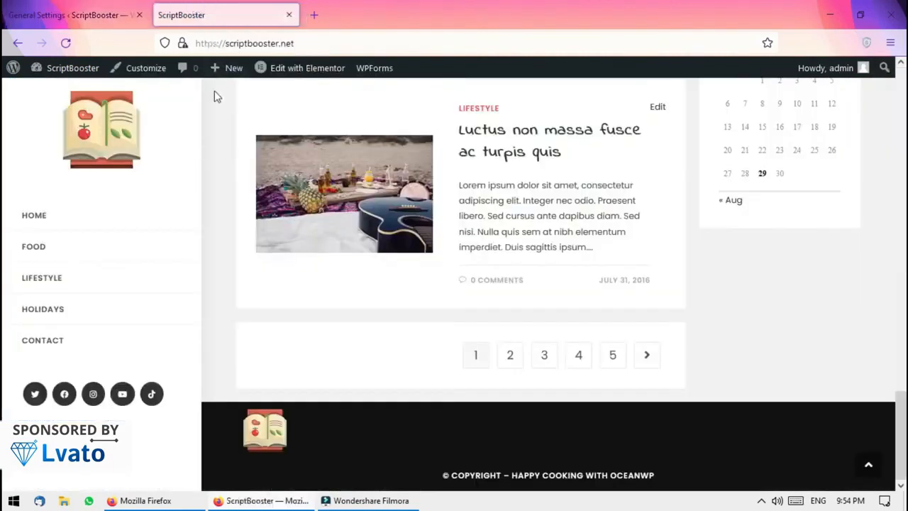
{"action": "key", "text": "ctrl+Tab"}
Replace the tagline with 'Get Latest Updates about tech' and scroll down to Save Changes
{"action": "left_click", "coordinate": [398, 145]}
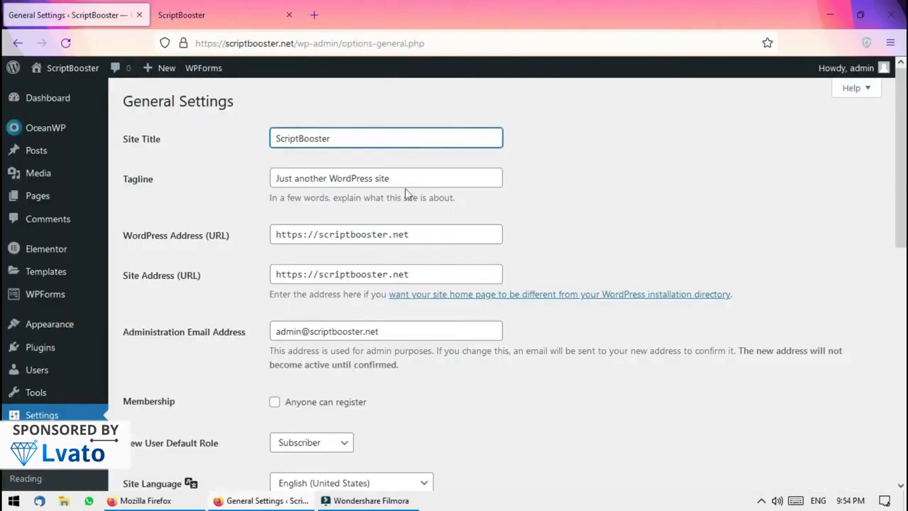
{"action": "triple_click", "coordinate": [408, 178]}
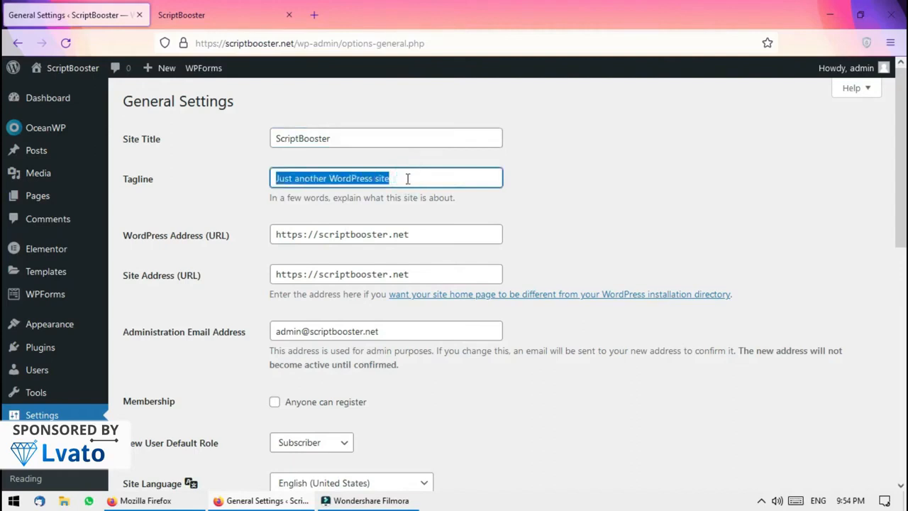
{"action": "triple_click", "coordinate": [363, 139]}
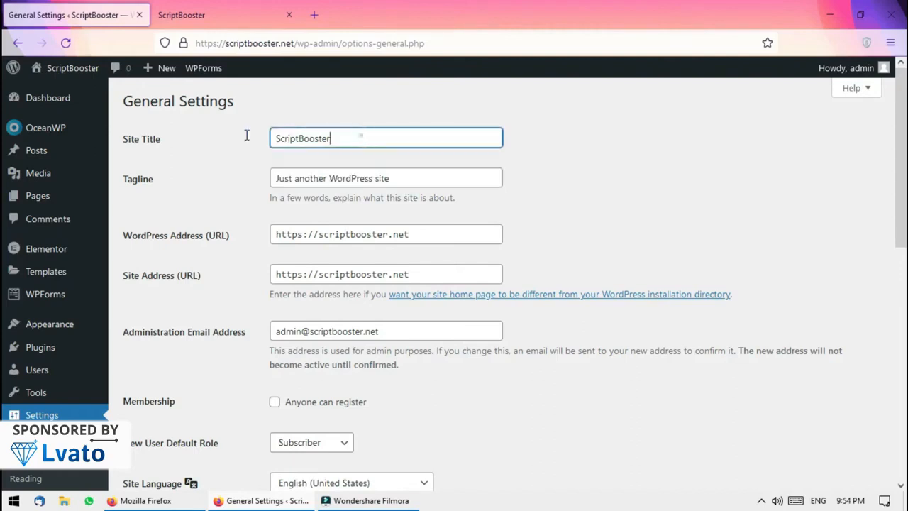
{"action": "triple_click", "coordinate": [422, 174]}
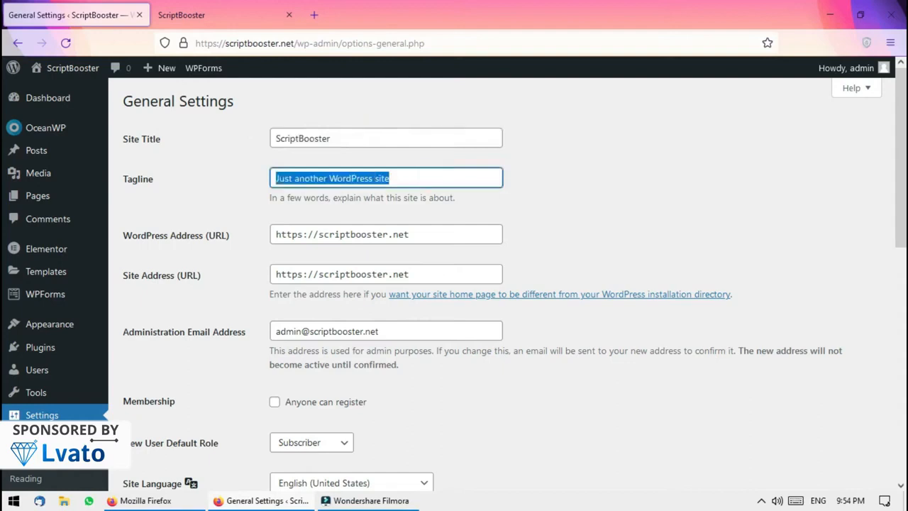
{"action": "type", "text": "Get Latest Updates about tech."}
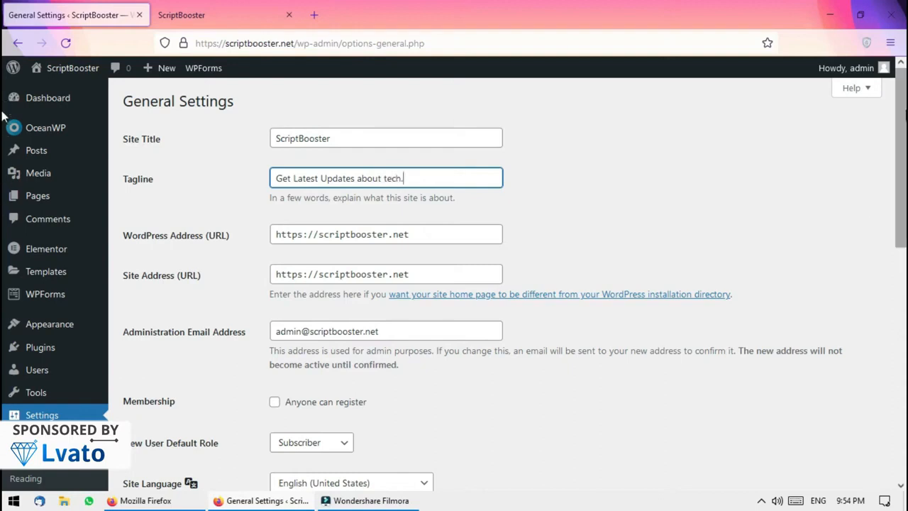
{"action": "scroll", "coordinate": [3, 213], "scroll_direction": "down", "scroll_amount": 5}
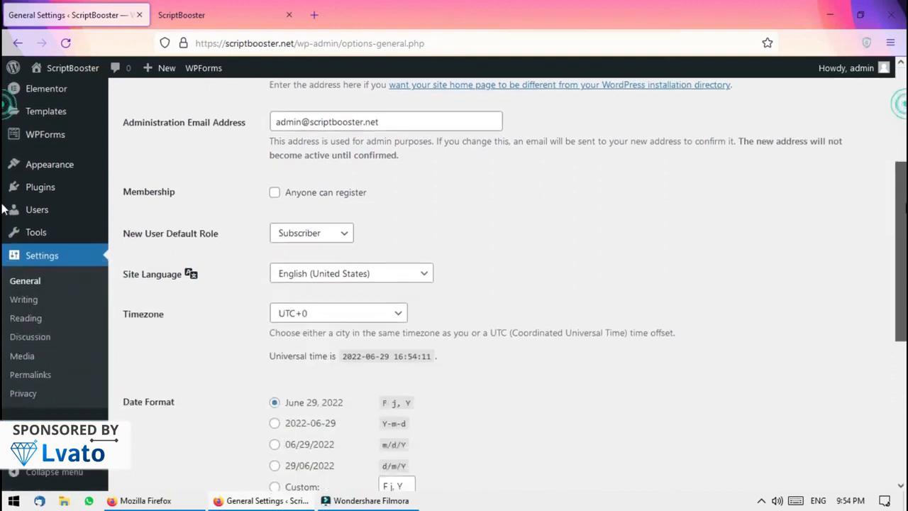
{"action": "scroll", "coordinate": [5, 293], "scroll_direction": "down", "scroll_amount": 5}
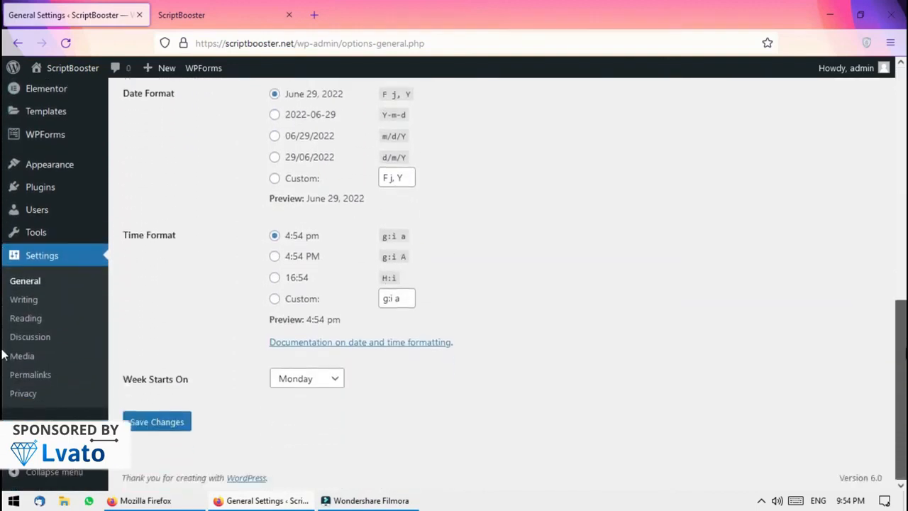
Save General Settings, resend after the critical error, and dismiss the Settings saved notice
{"action": "left_click", "coordinate": [162, 423]}
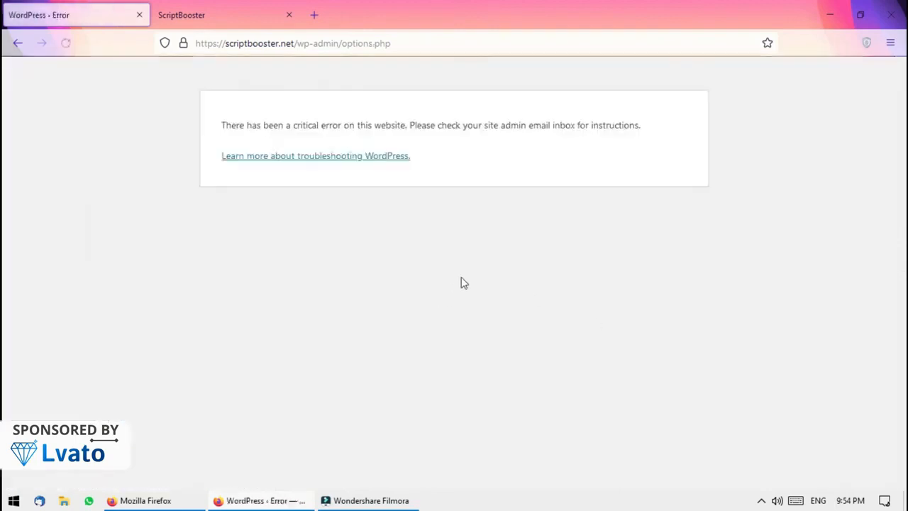
{"action": "left_click", "coordinate": [66, 42]}
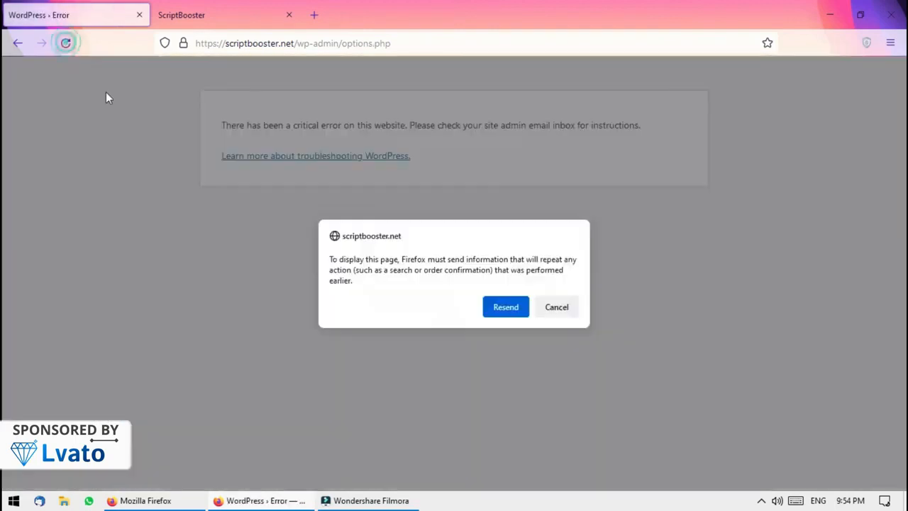
{"action": "left_click", "coordinate": [498, 307]}
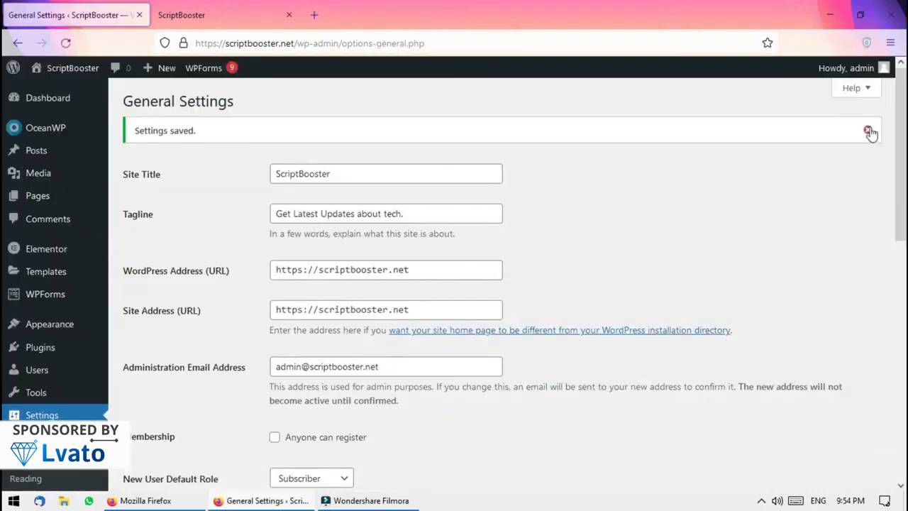
{"action": "left_click", "coordinate": [869, 130]}
{"action": "scroll", "coordinate": [869, 132], "scroll_direction": "down", "scroll_amount": 6}
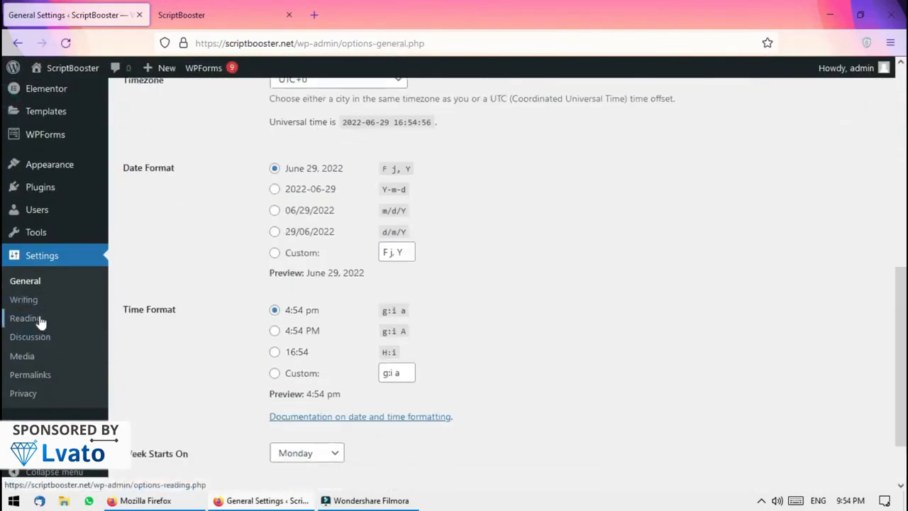
Review the Writing and Reading settings, keeping Uncategorized as the default post category
{"action": "left_click", "coordinate": [26, 300]}
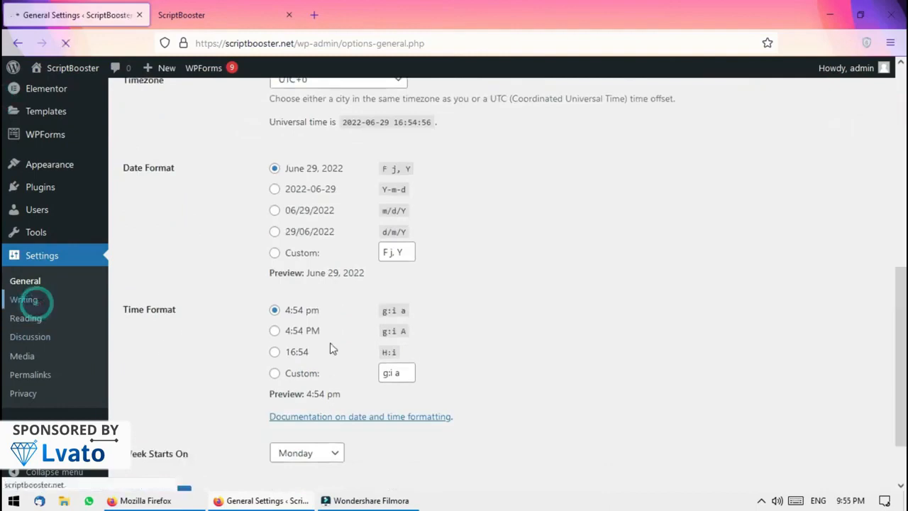
{"action": "scroll", "coordinate": [472, 258], "scroll_direction": "down", "scroll_amount": 3}
{"action": "scroll", "coordinate": [3, 316], "scroll_direction": "down", "scroll_amount": 2}
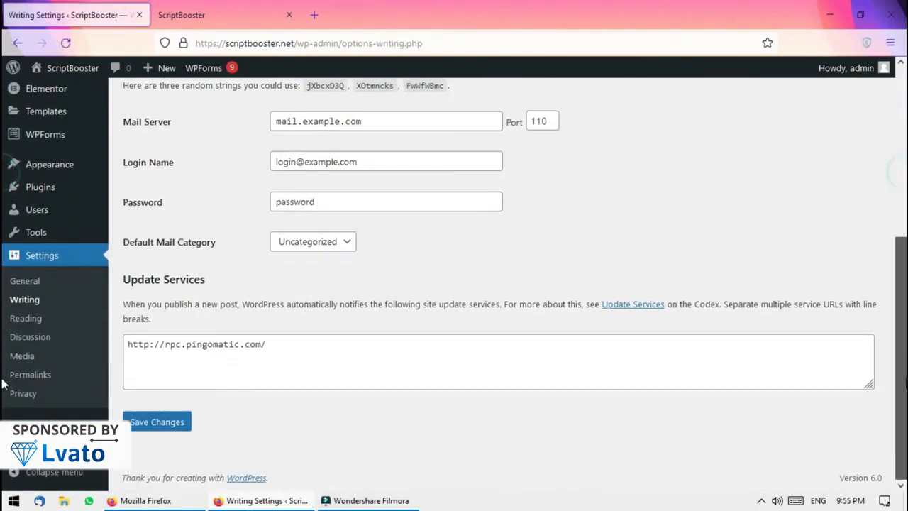
{"action": "scroll", "coordinate": [4, 284], "scroll_direction": "up", "scroll_amount": 5}
{"action": "scroll", "coordinate": [3, 284], "scroll_direction": "down", "scroll_amount": 3}
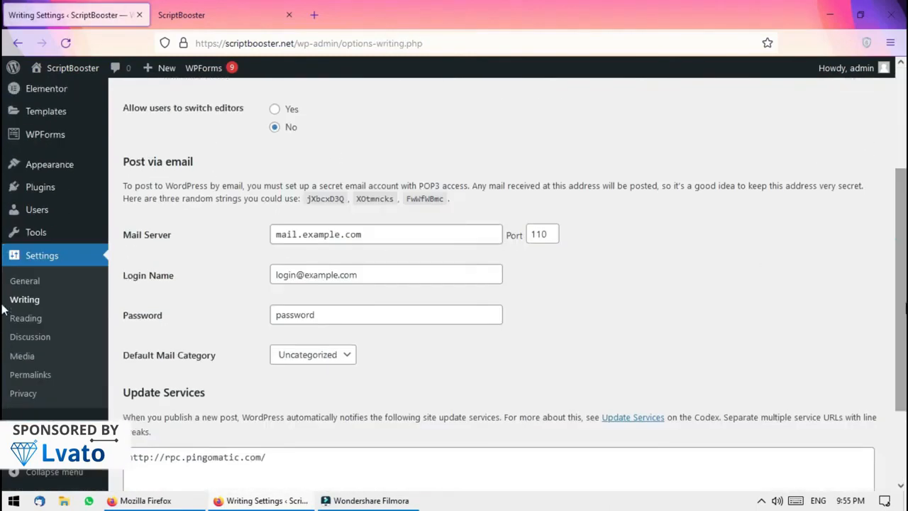
{"action": "scroll", "coordinate": [5, 310], "scroll_direction": "up", "scroll_amount": 3}
{"action": "left_click", "coordinate": [312, 138]}
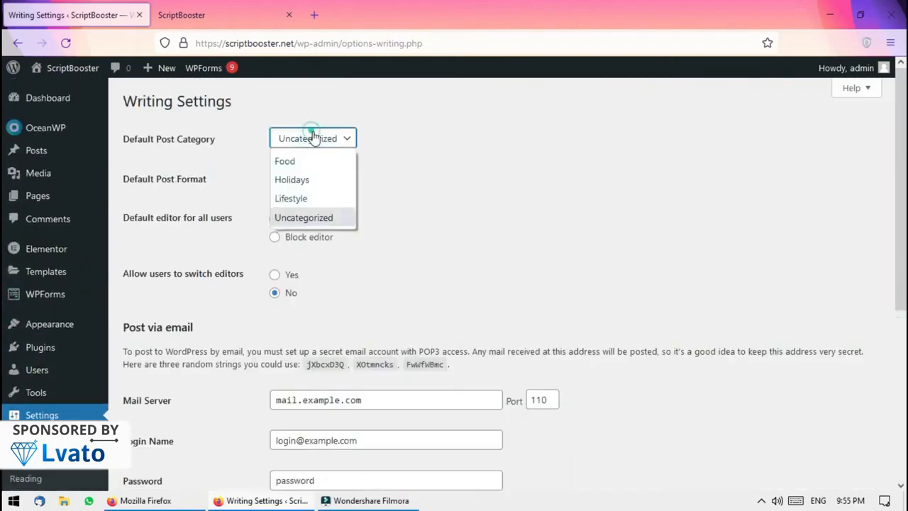
{"action": "left_click", "coordinate": [313, 138]}
{"action": "scroll", "coordinate": [3, 305], "scroll_direction": "down", "scroll_amount": 3}
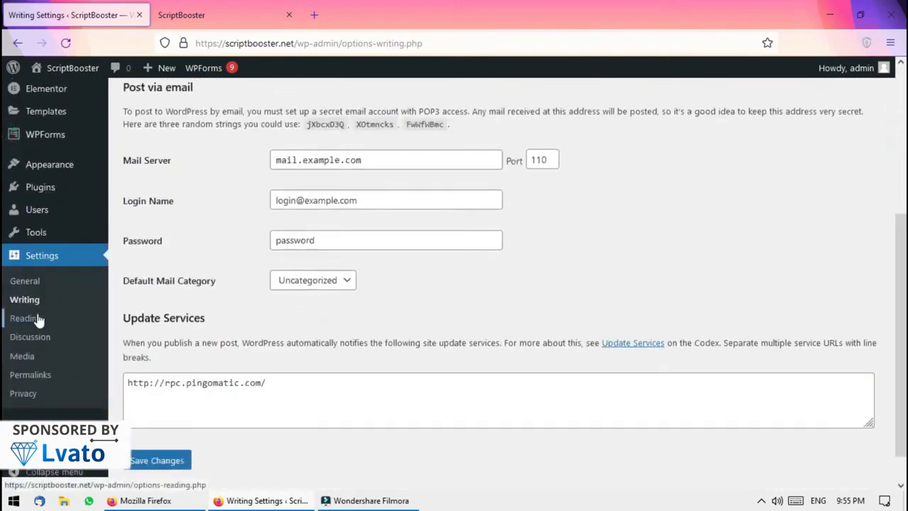
{"action": "left_click", "coordinate": [23, 318]}
{"action": "scroll", "coordinate": [4, 348], "scroll_direction": "down", "scroll_amount": 3}
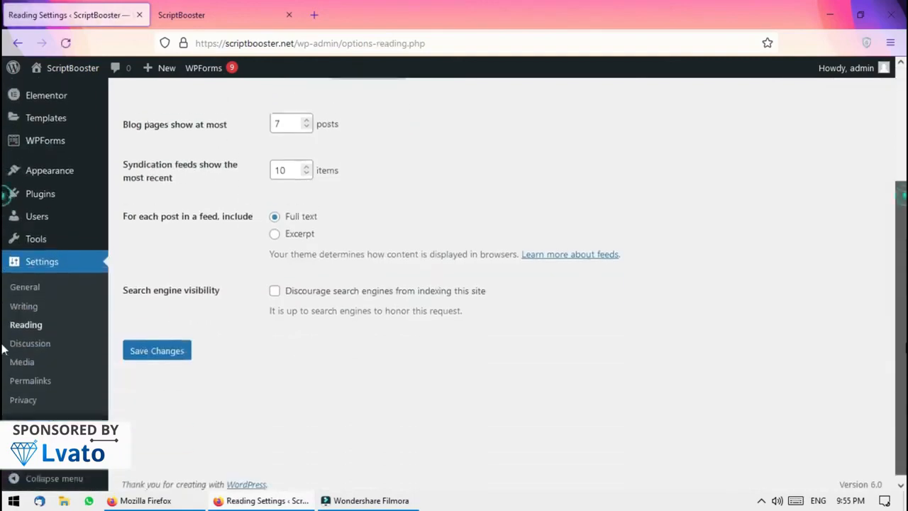
Set permalinks to Post name (/%postname%/), save, and switch to the ScriptBooster tab
{"action": "left_click", "coordinate": [58, 374]}
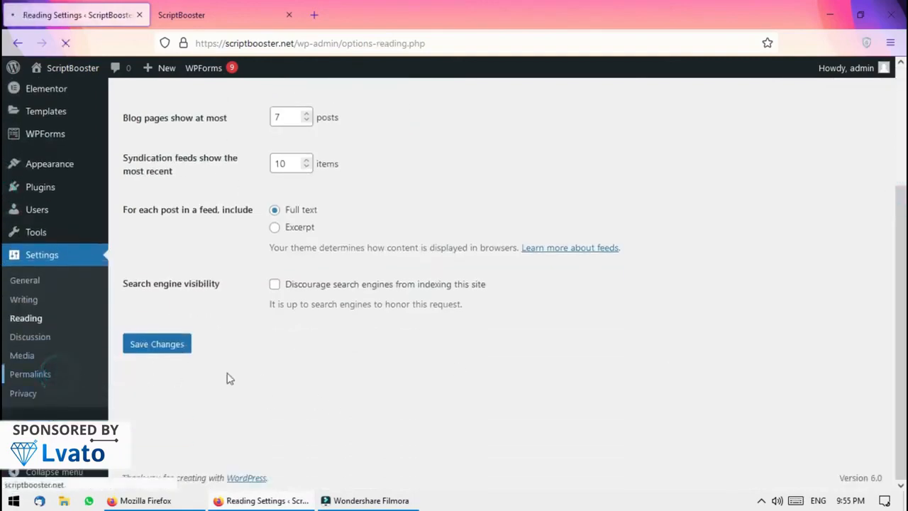
{"action": "scroll", "coordinate": [901, 326], "scroll_direction": "down", "scroll_amount": 3}
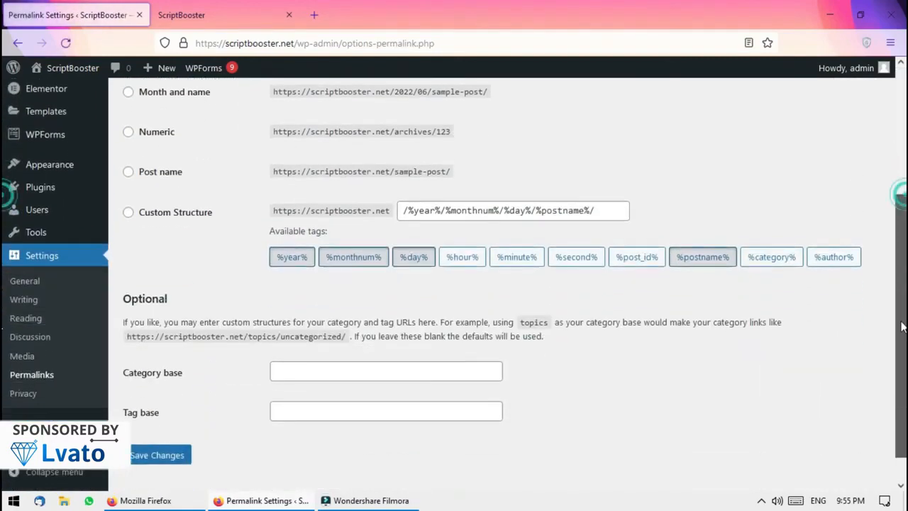
{"action": "scroll", "coordinate": [901, 326], "scroll_direction": "up", "scroll_amount": 3}
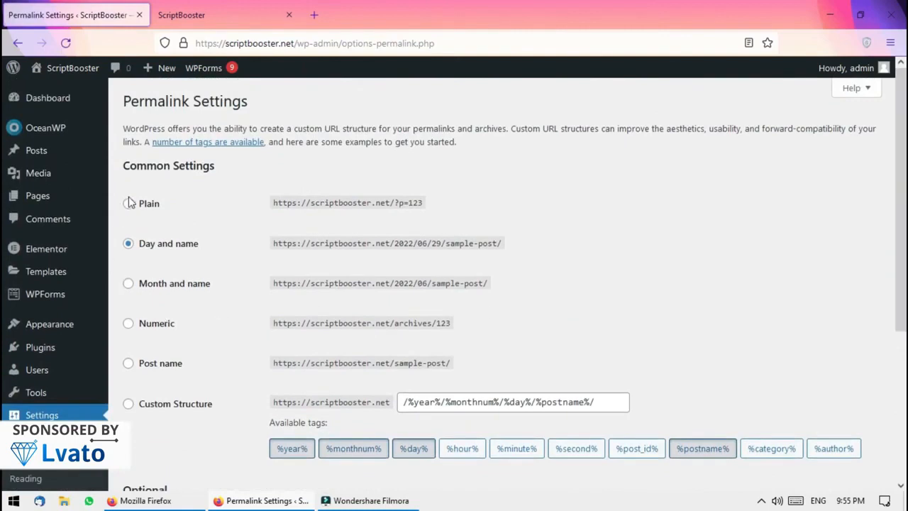
{"action": "scroll", "coordinate": [685, 351], "scroll_direction": "down", "scroll_amount": 3}
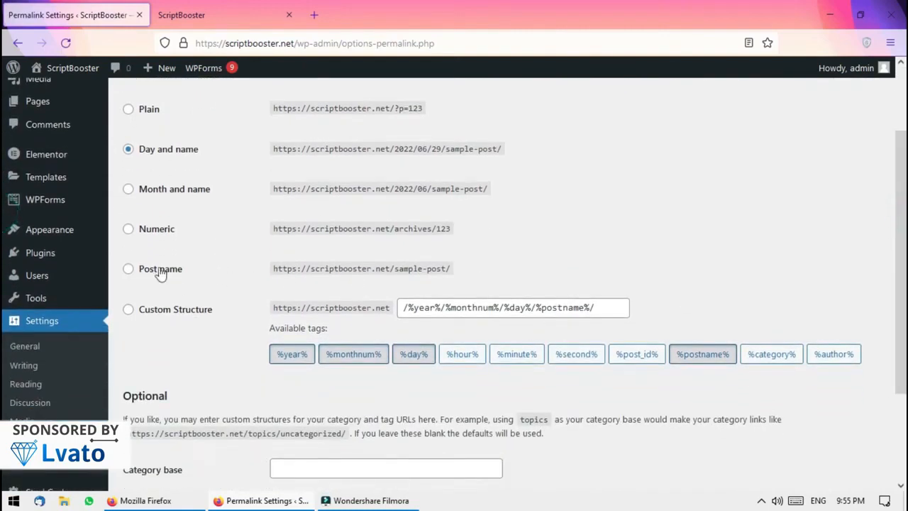
{"action": "left_click", "coordinate": [142, 271]}
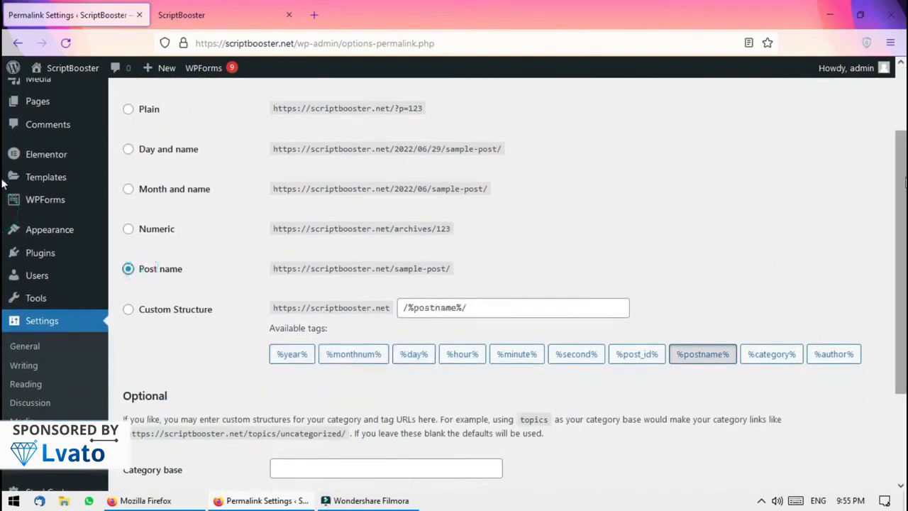
{"action": "scroll", "coordinate": [410, 286], "scroll_direction": "down", "scroll_amount": 3}
{"action": "left_click", "coordinate": [131, 421]}
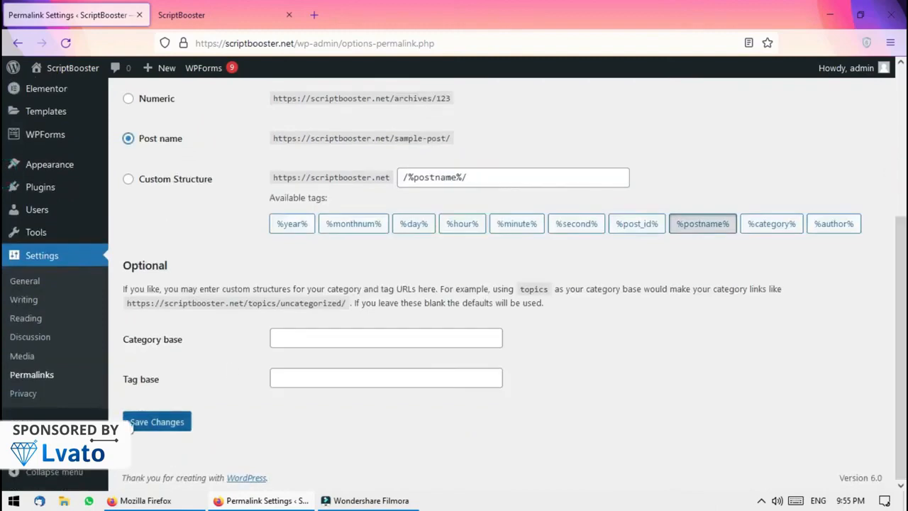
{"action": "left_click", "coordinate": [205, 7]}
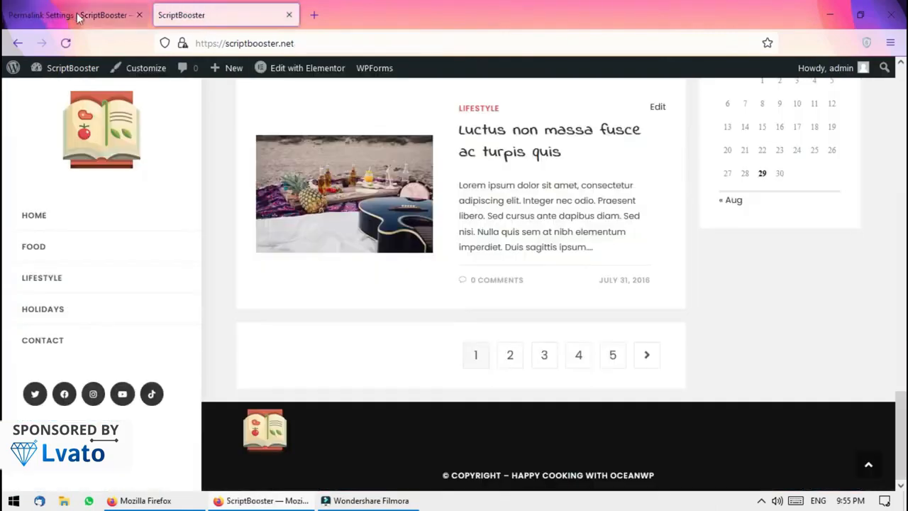
Search plugins for 'all in one', then install and activate All in One SEO
{"action": "left_click", "coordinate": [66, 43]}
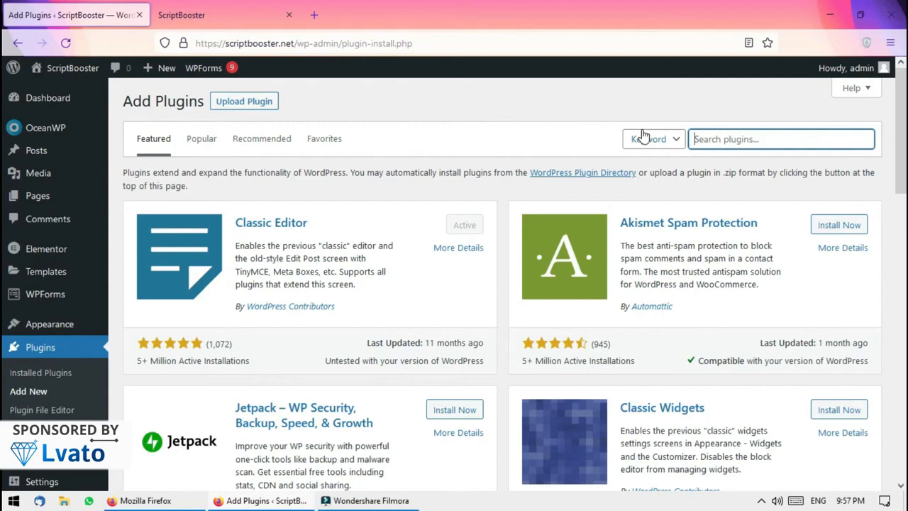
{"action": "type", "text": "a"}
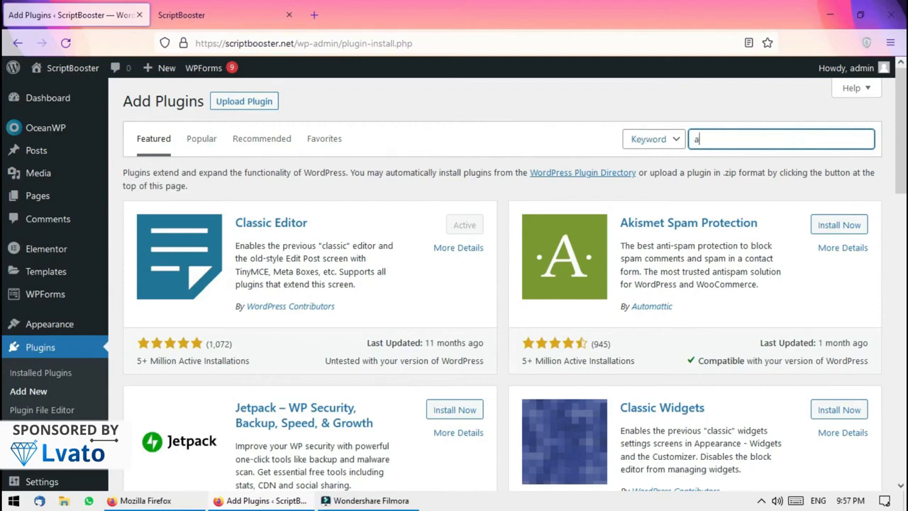
{"action": "type", "text": "ll "}
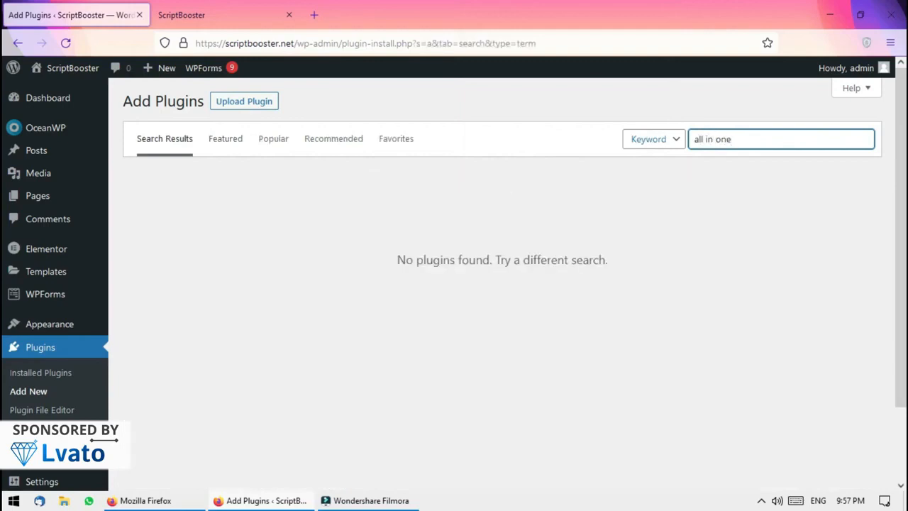
{"action": "type", "text": "in one"}
{"action": "key", "text": "BackSpace"}
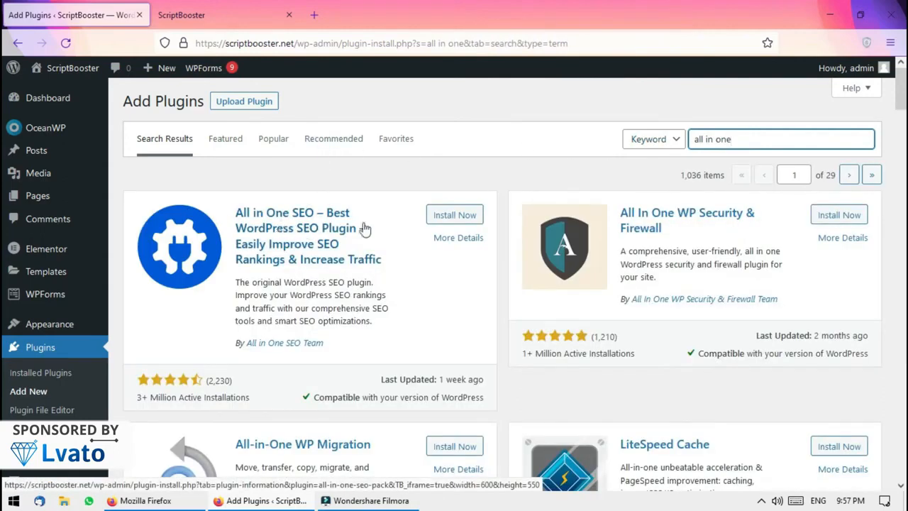
{"action": "left_click", "coordinate": [454, 215]}
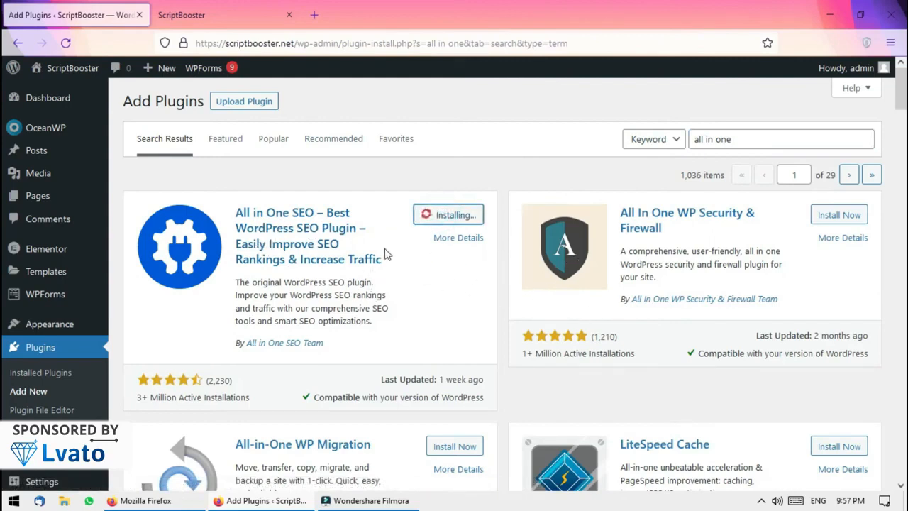
{"action": "left_click", "coordinate": [469, 220]}
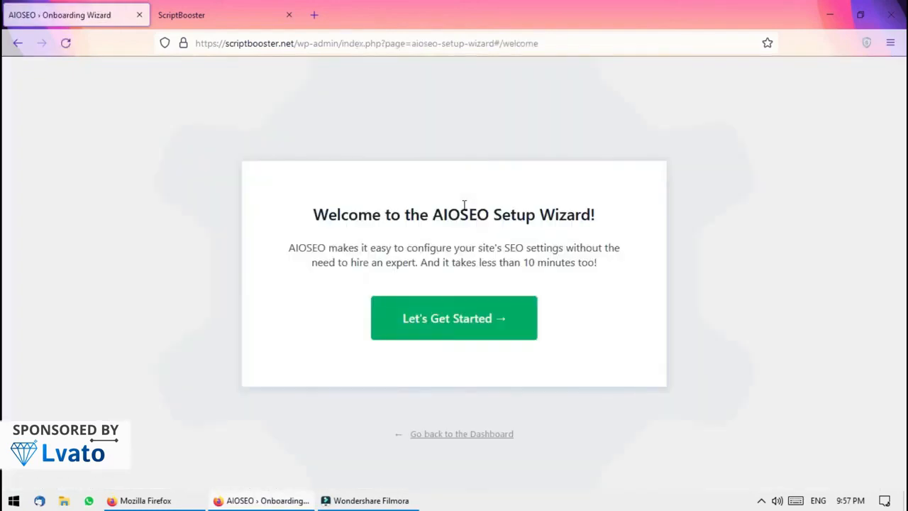
Start the AIOSEO setup wizard and clear the default Home Page Title tags
{"action": "left_click", "coordinate": [460, 329]}
{"action": "scroll", "coordinate": [4, 206], "scroll_direction": "down", "scroll_amount": 3}
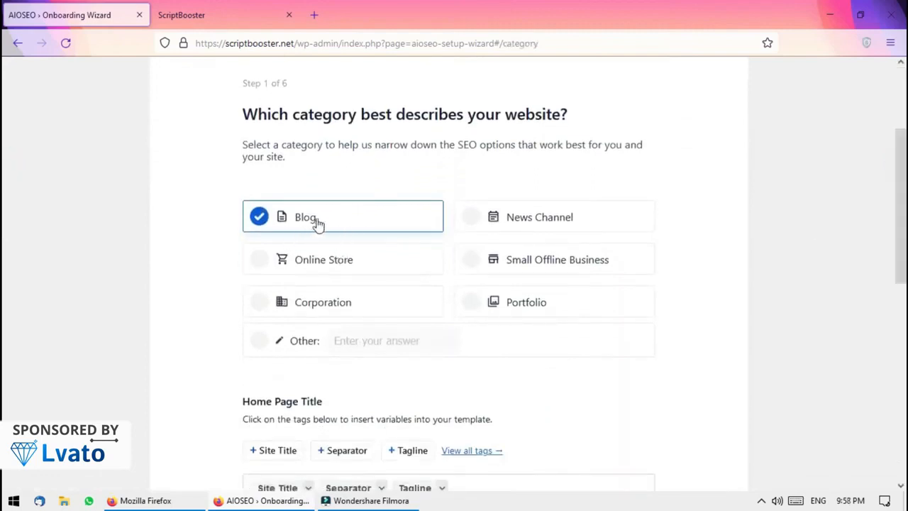
{"action": "scroll", "coordinate": [3, 213], "scroll_direction": "down", "scroll_amount": 2}
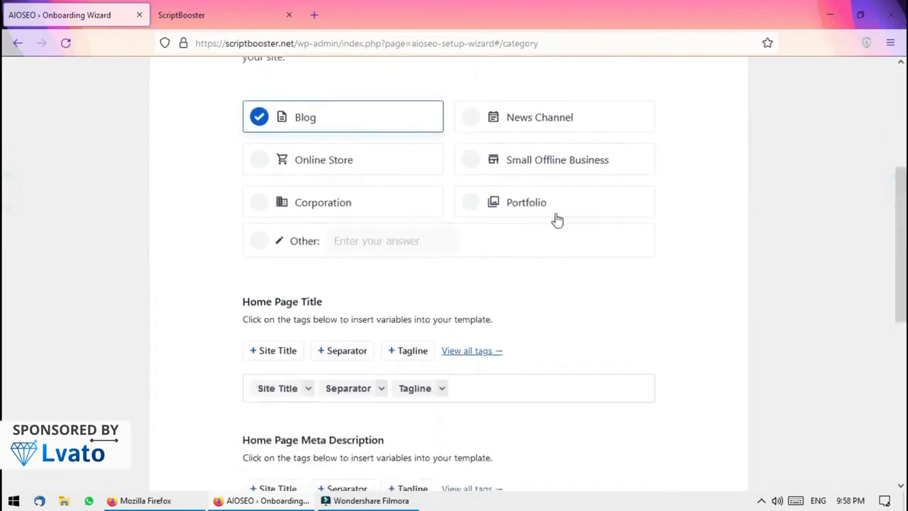
{"action": "scroll", "coordinate": [4, 239], "scroll_direction": "down", "scroll_amount": 3}
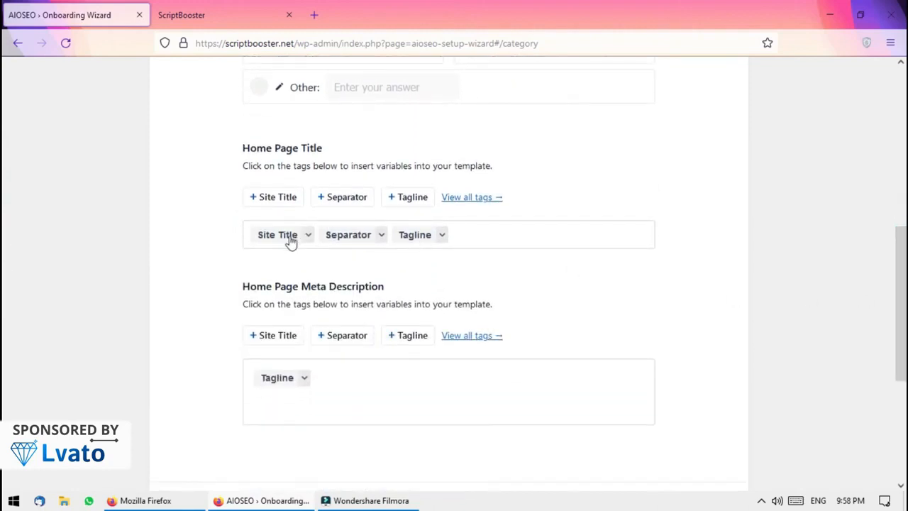
{"action": "left_click", "coordinate": [489, 231]}
{"action": "key", "text": "ctrl+Tab"}
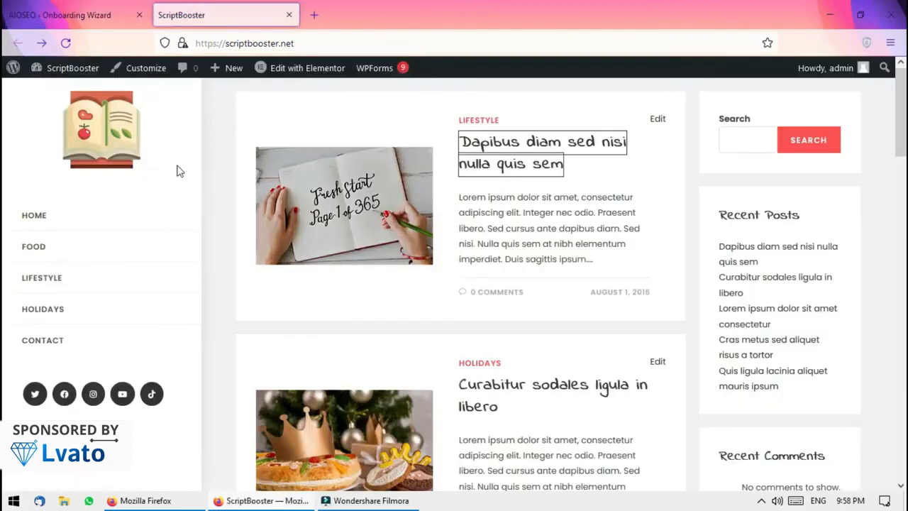
{"action": "key", "text": "ctrl+Tab"}
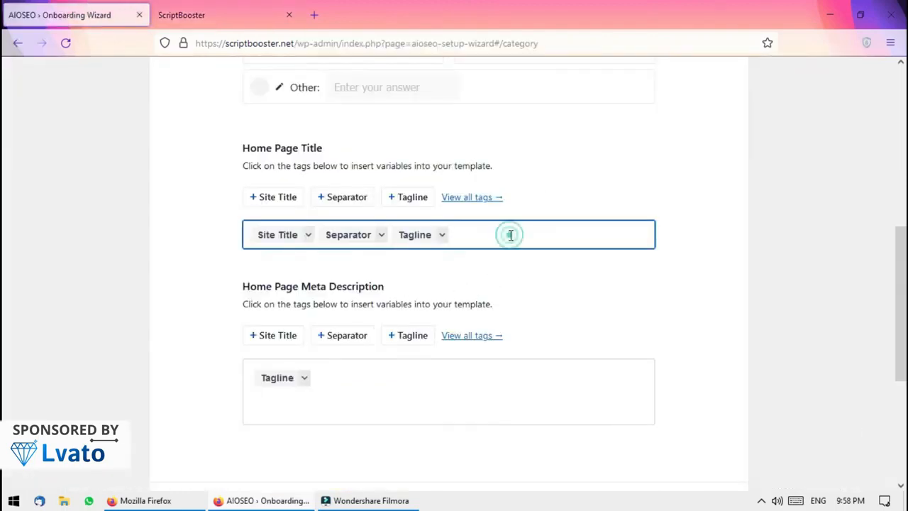
{"action": "key", "text": "ctrl+a"}
{"action": "key", "text": "BackSpace"}
Fill the Home Page Title with the capitalised site name: 'Scriptbooster - Latest Tech Upadtes'
{"action": "left_click", "coordinate": [230, 6]}
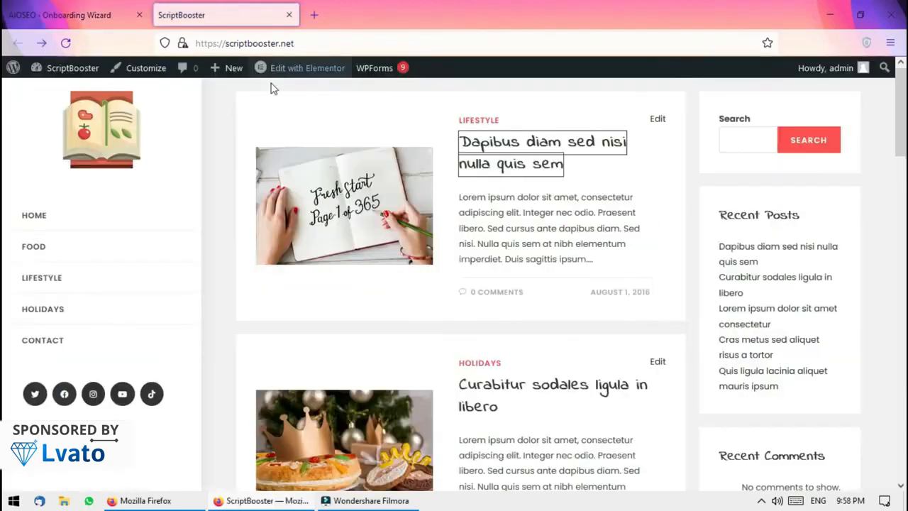
{"action": "left_click", "coordinate": [274, 44]}
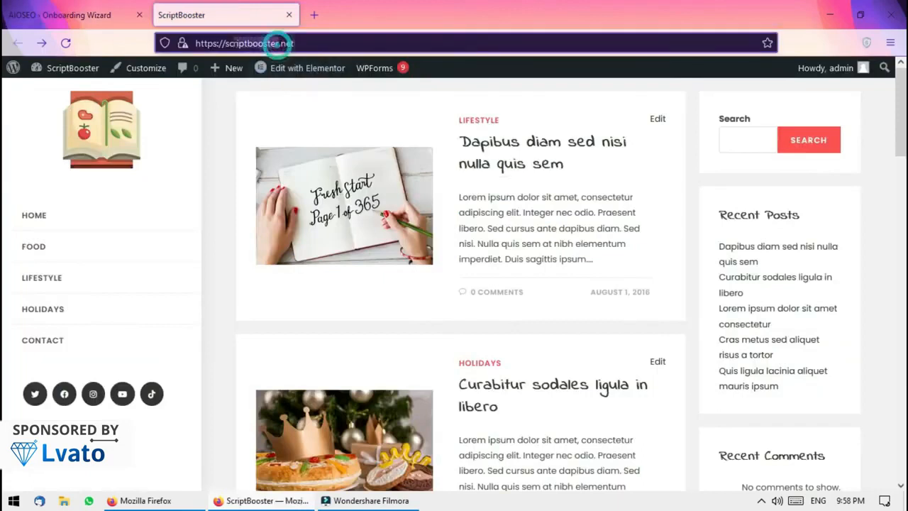
{"action": "left_click", "coordinate": [31, 6]}
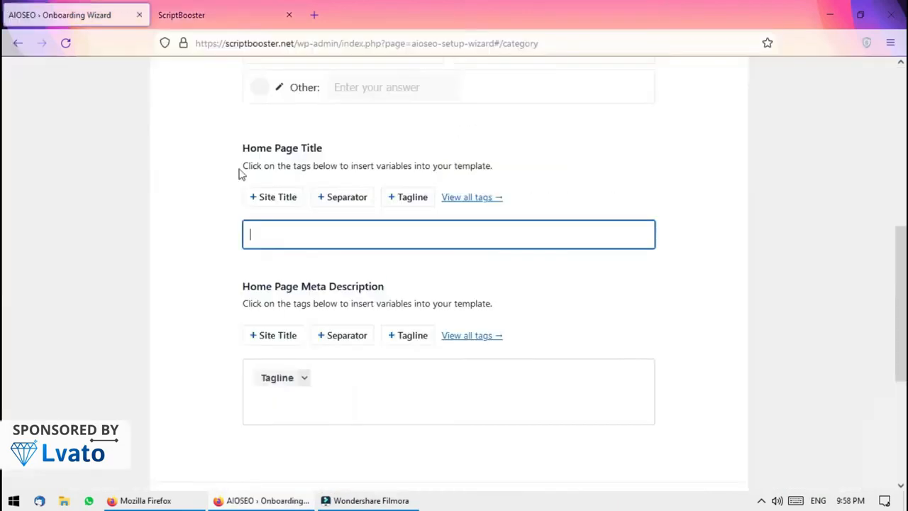
{"action": "type", "text": "scriptbooster"}
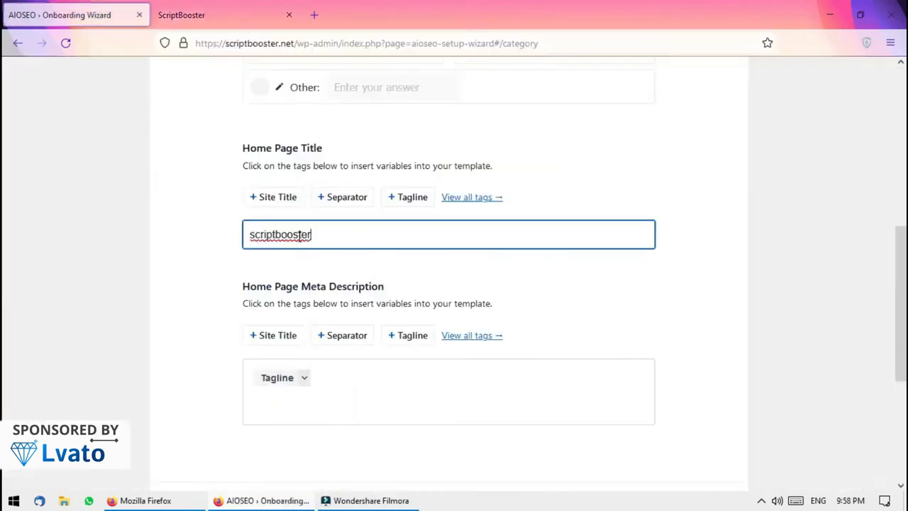
{"action": "left_click", "coordinate": [251, 234]}
{"action": "key", "text": "Delete"}
{"action": "type", "text": "S"}
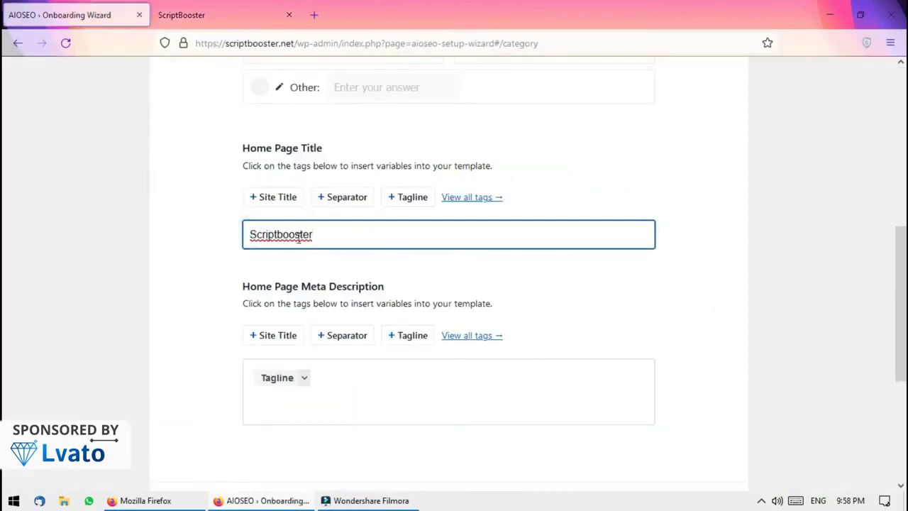
{"action": "left_click", "coordinate": [280, 234]}
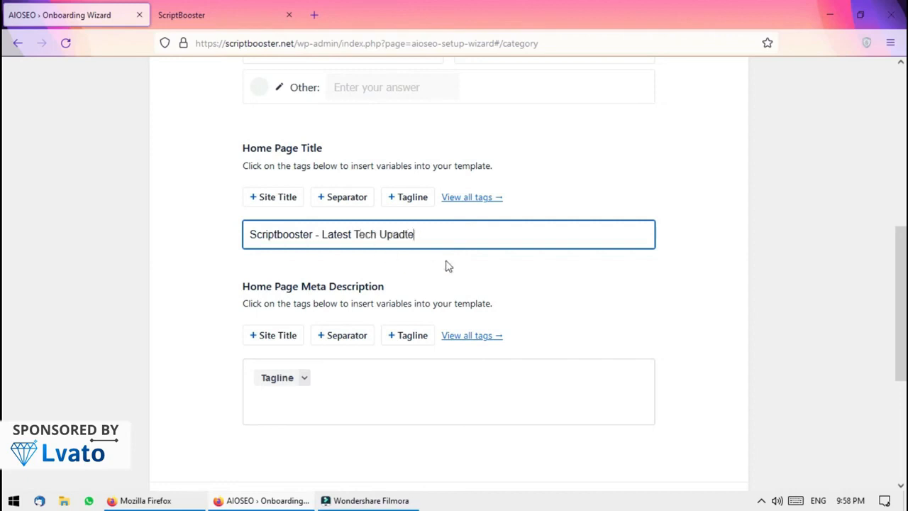
{"action": "left_click", "coordinate": [360, 376]}
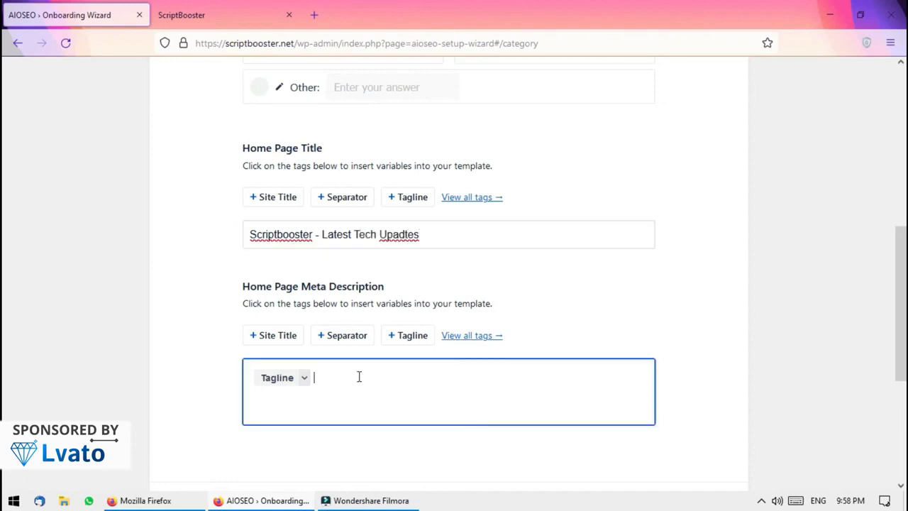
{"action": "left_click", "coordinate": [255, 17]}
{"action": "left_click", "coordinate": [7, 9]}
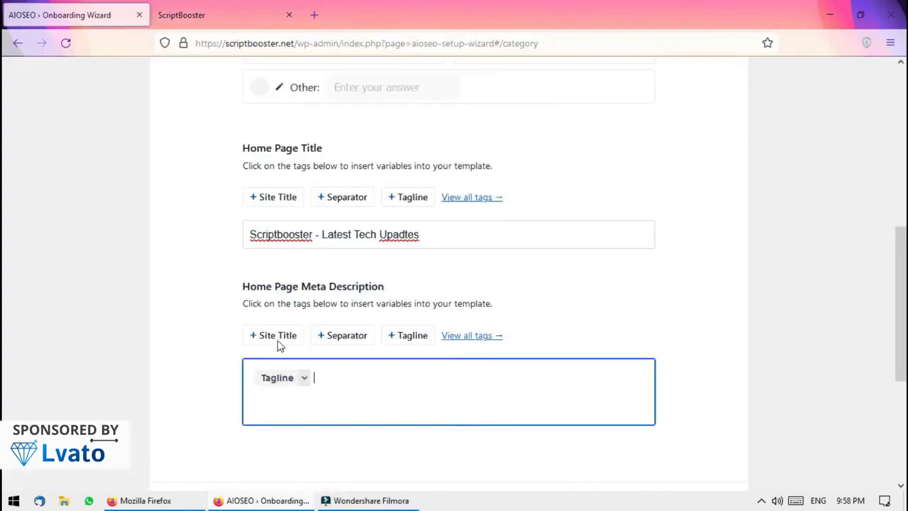
View the homepage's page source, then close it
{"action": "left_click", "coordinate": [226, 8]}
{"action": "key", "text": "ctrl+u"}
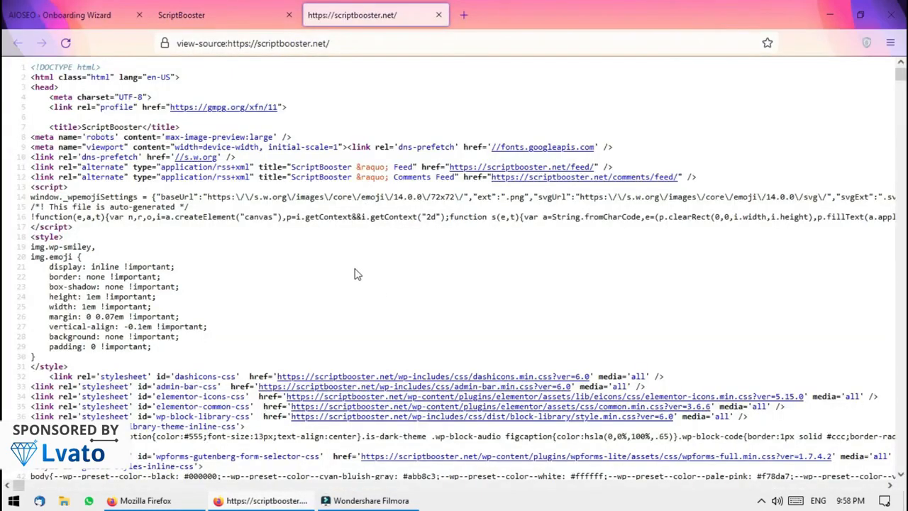
{"action": "left_click", "coordinate": [249, 15]}
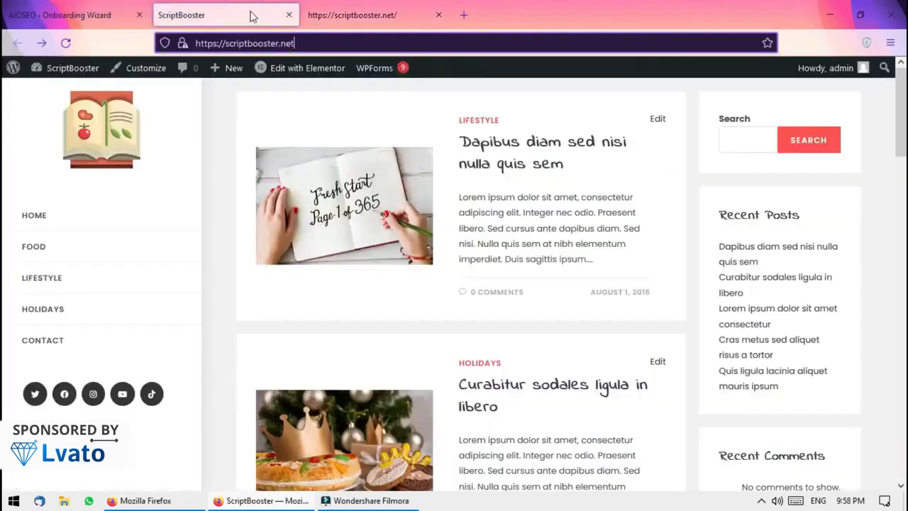
{"action": "left_click", "coordinate": [345, 9]}
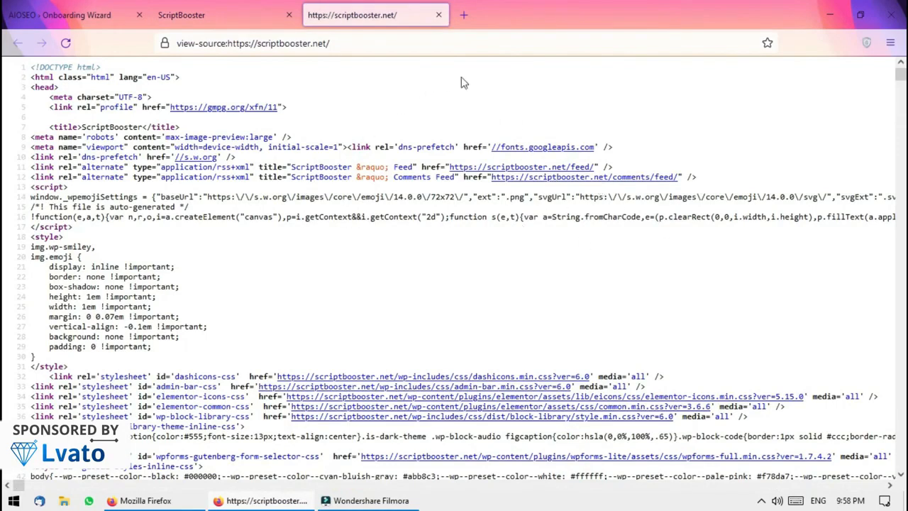
{"action": "left_click", "coordinate": [437, 15]}
Google 'scriptbooster' and copy the first result's description text
{"action": "left_click_drag", "start_coordinate": [279, 44], "coordinate": [324, 5]}
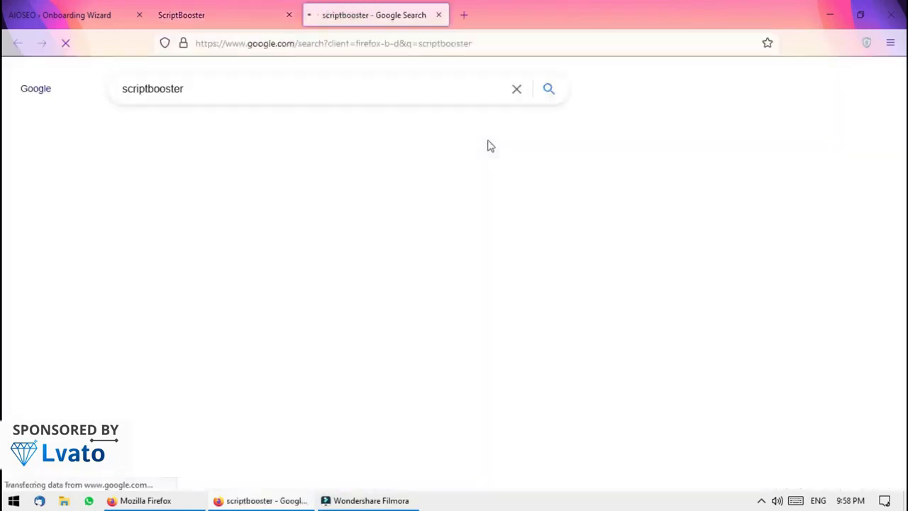
{"action": "left_click_drag", "start_coordinate": [306, 238], "coordinate": [119, 229]}
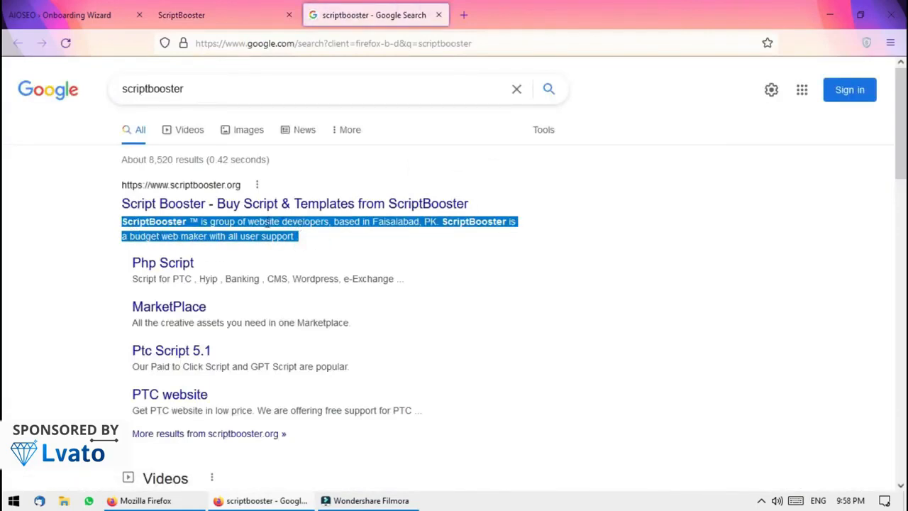
{"action": "right_click", "coordinate": [286, 226]}
{"action": "left_click", "coordinate": [312, 239]}
{"action": "left_click", "coordinate": [492, 267]}
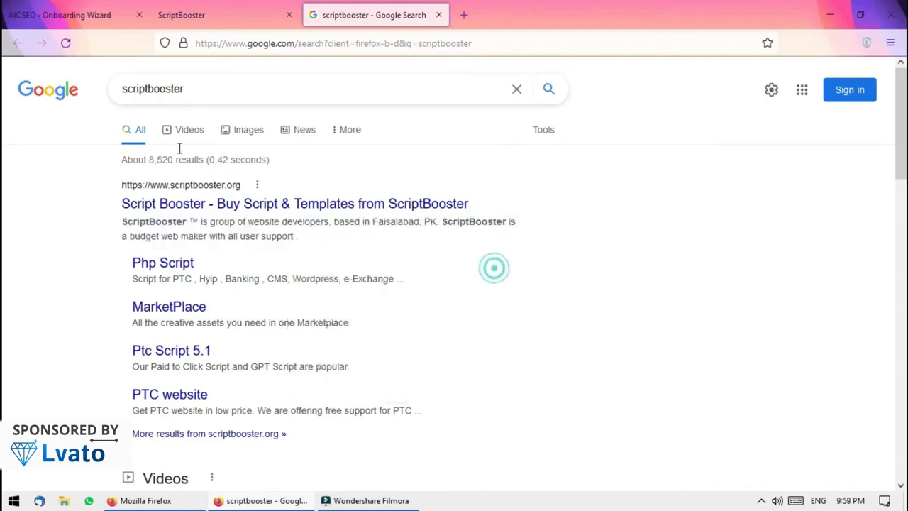
{"action": "left_click", "coordinate": [270, 8]}
{"action": "left_click", "coordinate": [128, 15]}
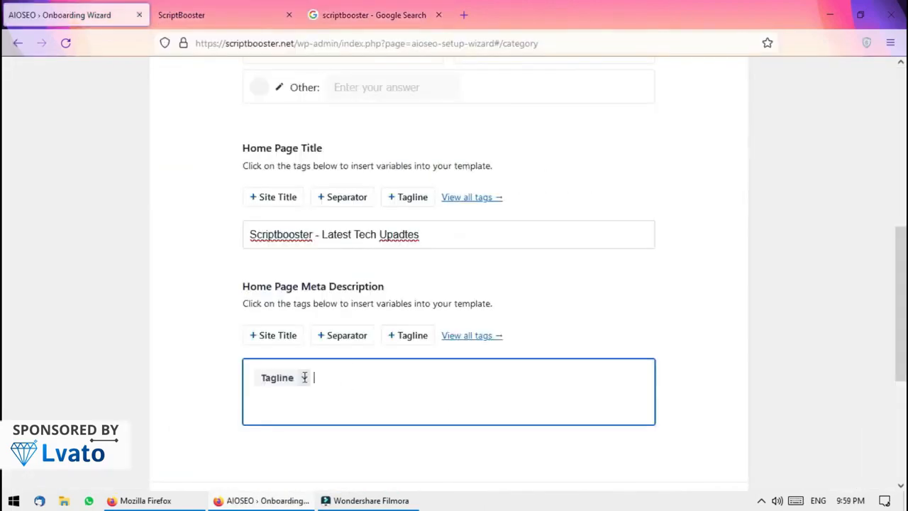
Replace the Tagline tag in the Home Page Meta Description with the copied description, then save
{"action": "key", "text": "ctrl+a"}
{"action": "key", "text": "ctrl+v"}
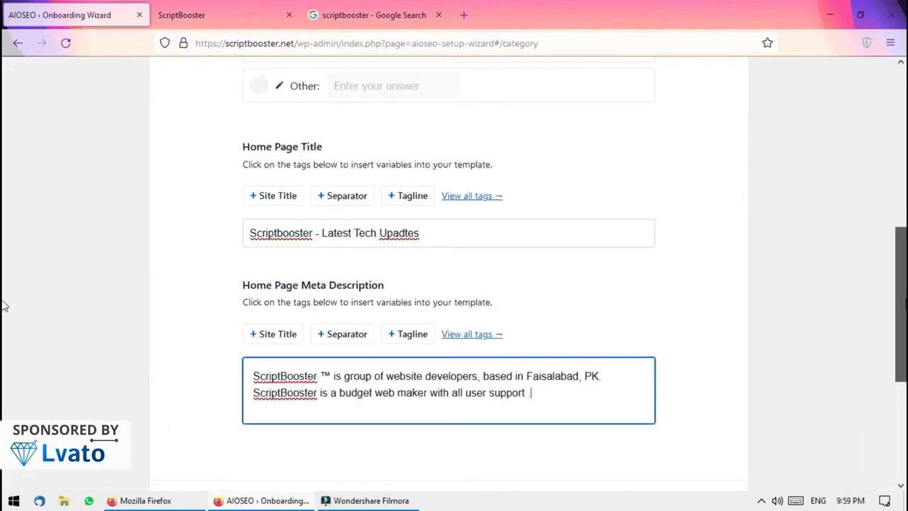
{"action": "scroll", "coordinate": [5, 284], "scroll_direction": "down", "scroll_amount": 2}
{"action": "left_click", "coordinate": [672, 371]}
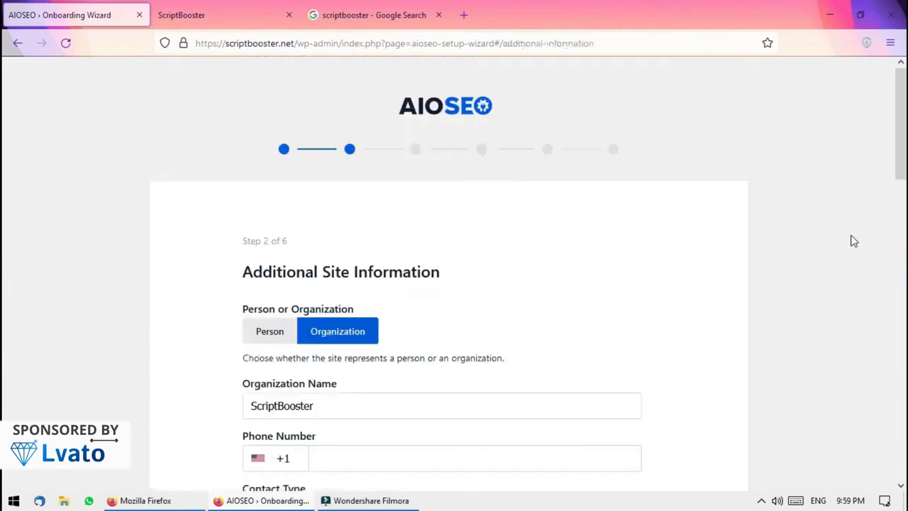
Try the Organization option and its contact type list, settling on manual entry
{"action": "scroll", "coordinate": [4, 177], "scroll_direction": "down", "scroll_amount": 3}
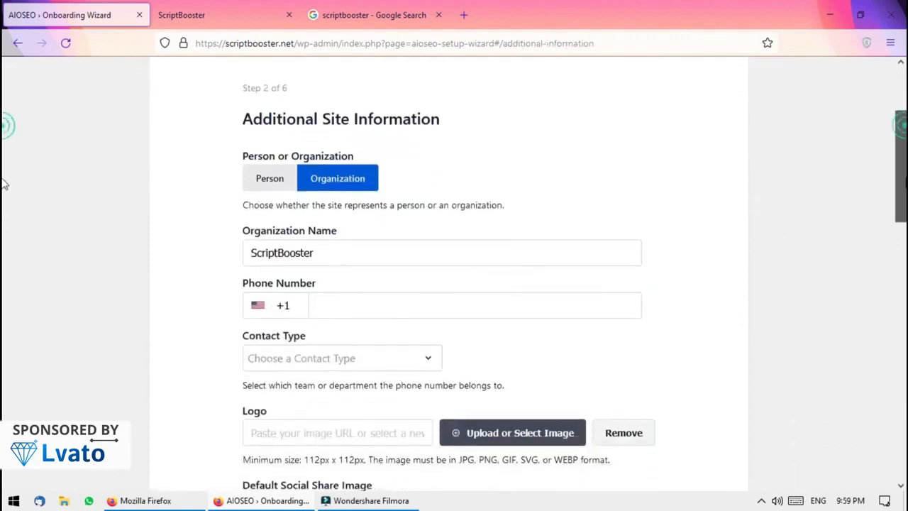
{"action": "scroll", "coordinate": [4, 192], "scroll_direction": "up", "scroll_amount": 1}
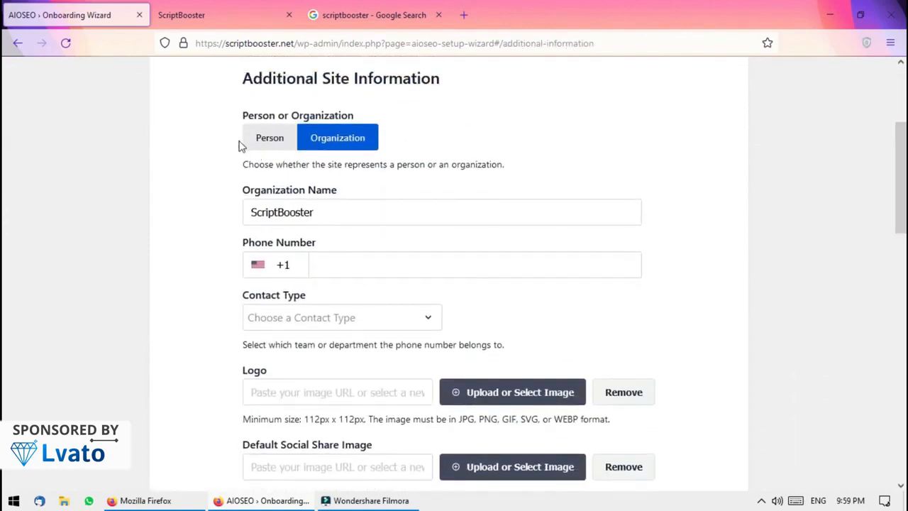
{"action": "left_click", "coordinate": [268, 141]}
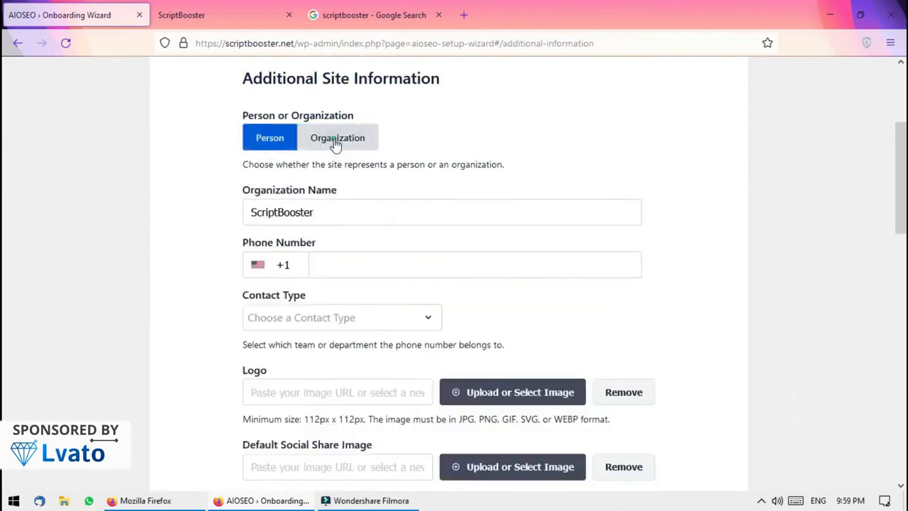
{"action": "left_click", "coordinate": [337, 142]}
{"action": "scroll", "coordinate": [4, 239], "scroll_direction": "down", "scroll_amount": 3}
{"action": "scroll", "coordinate": [4, 239], "scroll_direction": "up", "scroll_amount": 3}
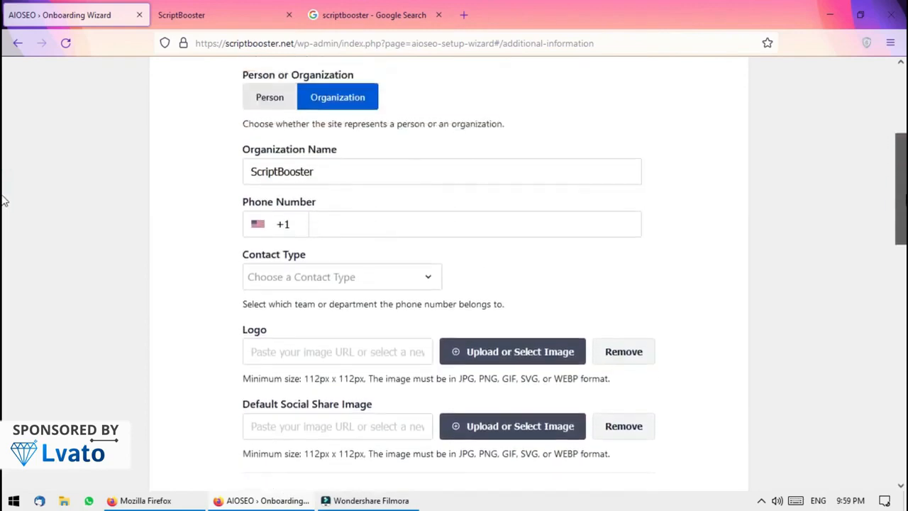
{"action": "scroll", "coordinate": [4, 231], "scroll_direction": "down", "scroll_amount": 2}
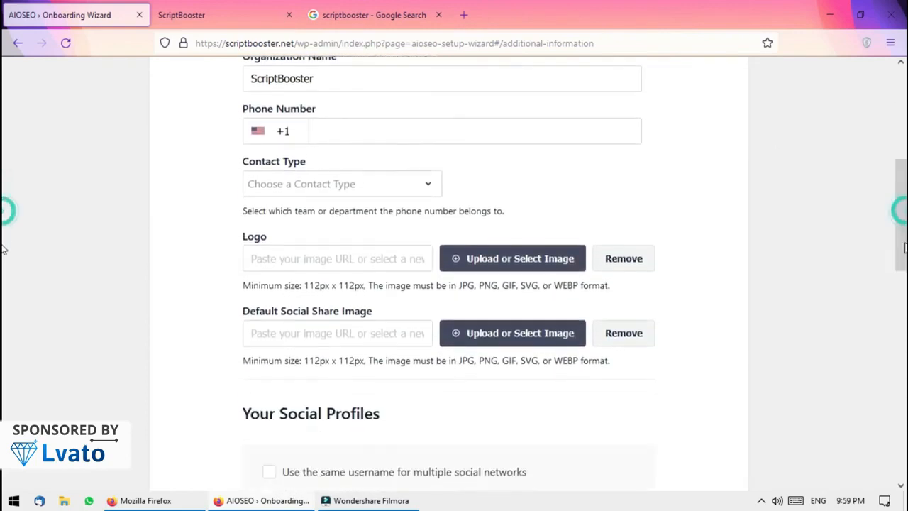
{"action": "left_click", "coordinate": [341, 178]}
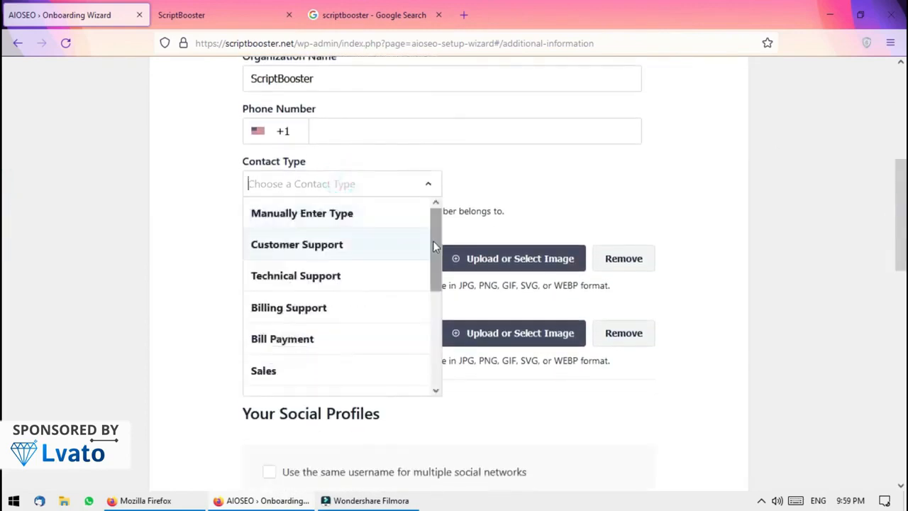
{"action": "left_click_drag", "start_coordinate": [432, 244], "coordinate": [437, 349]}
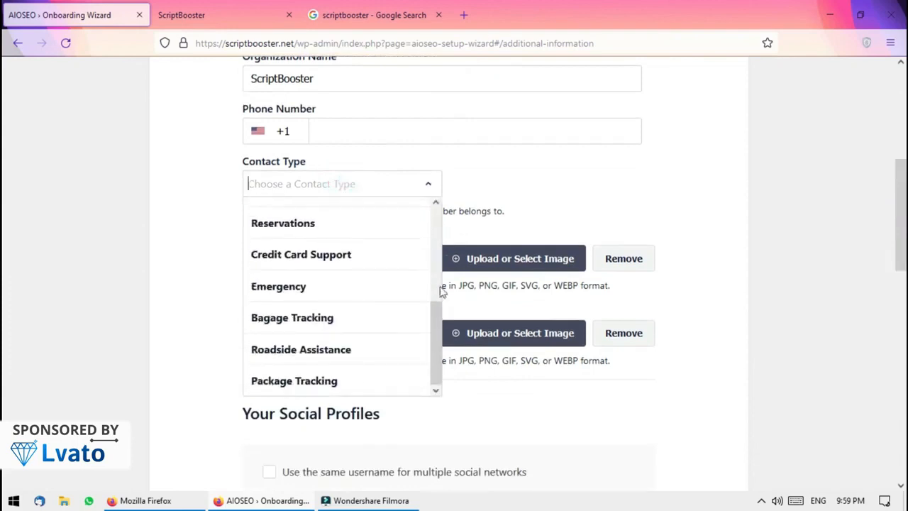
{"action": "left_click_drag", "start_coordinate": [441, 291], "coordinate": [442, 192]}
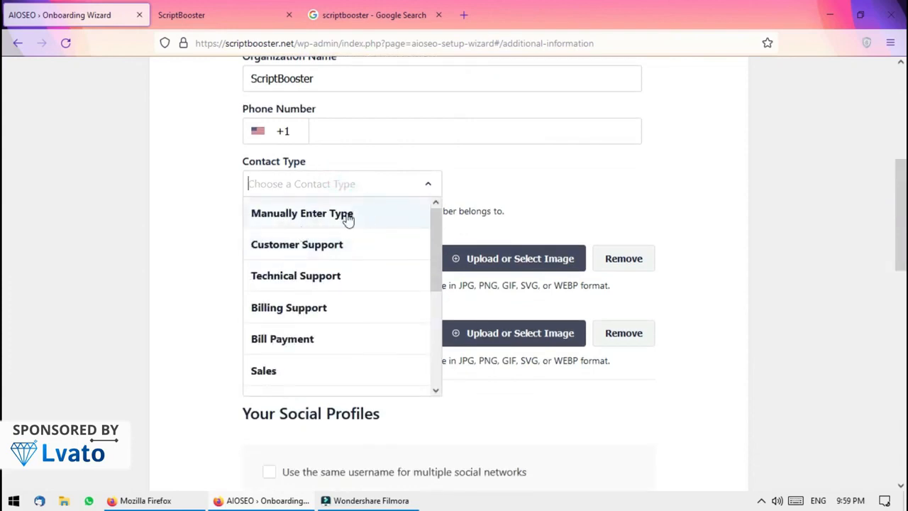
{"action": "left_click", "coordinate": [374, 214]}
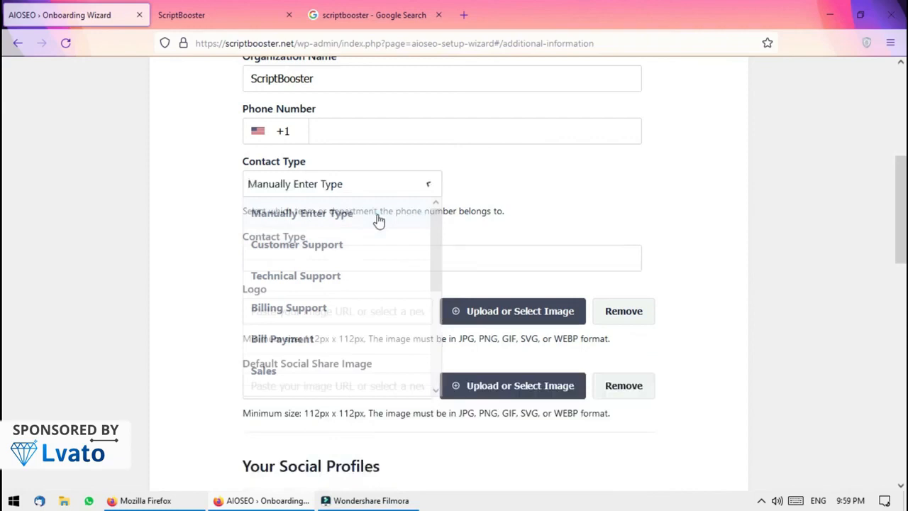
{"action": "left_click", "coordinate": [293, 183]}
{"action": "left_click", "coordinate": [319, 213]}
{"action": "left_click", "coordinate": [389, 260]}
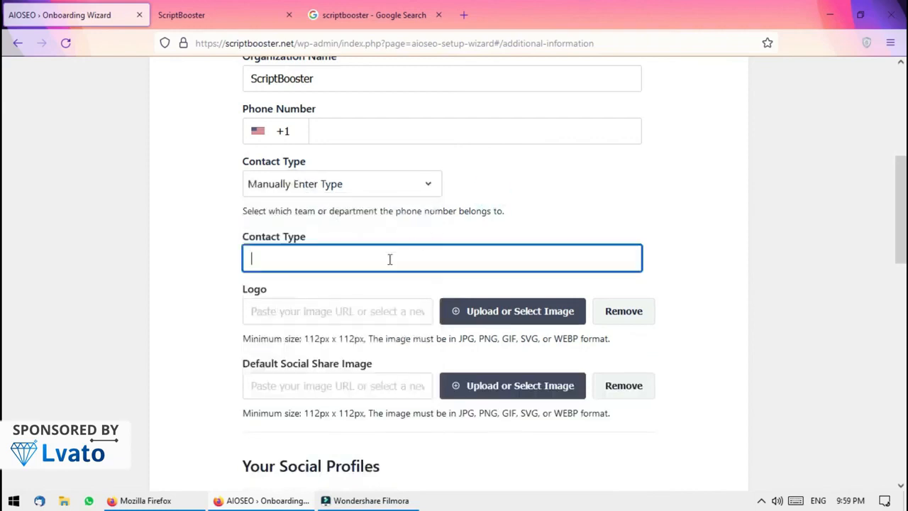
{"action": "left_click", "coordinate": [368, 180]}
{"action": "scroll", "coordinate": [436, 256], "scroll_direction": "down", "scroll_amount": 4}
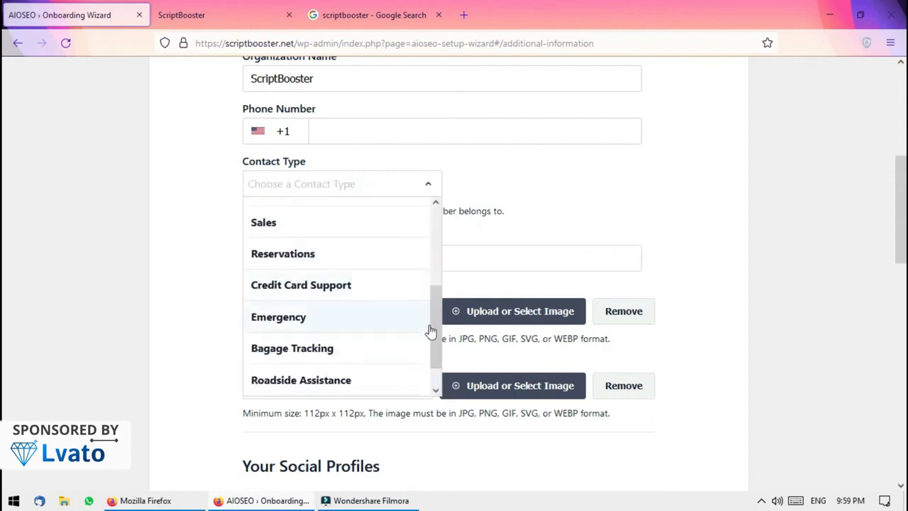
{"action": "left_click_drag", "start_coordinate": [433, 329], "coordinate": [433, 361]}
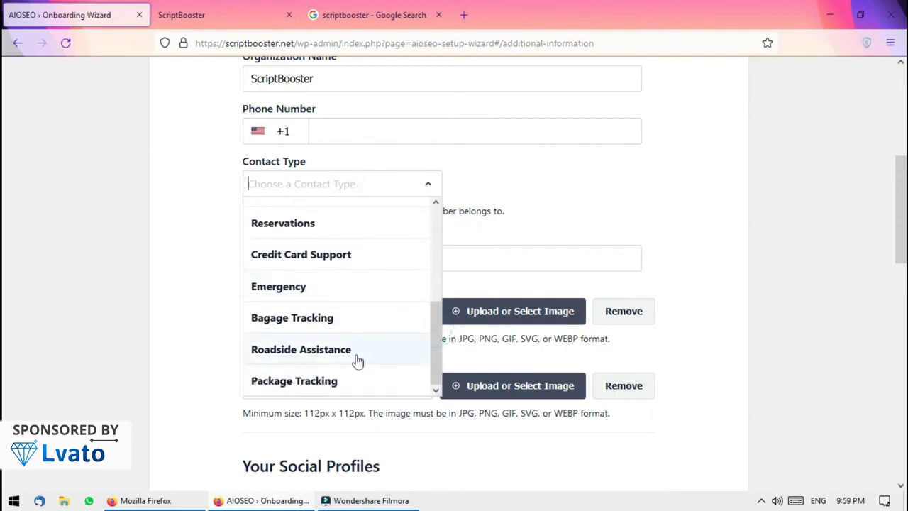
{"action": "left_click", "coordinate": [231, 364]}
Set the site to represent a Person, leave social profiles blank, and save
{"action": "scroll", "coordinate": [238, 114], "scroll_direction": "up", "scroll_amount": 3}
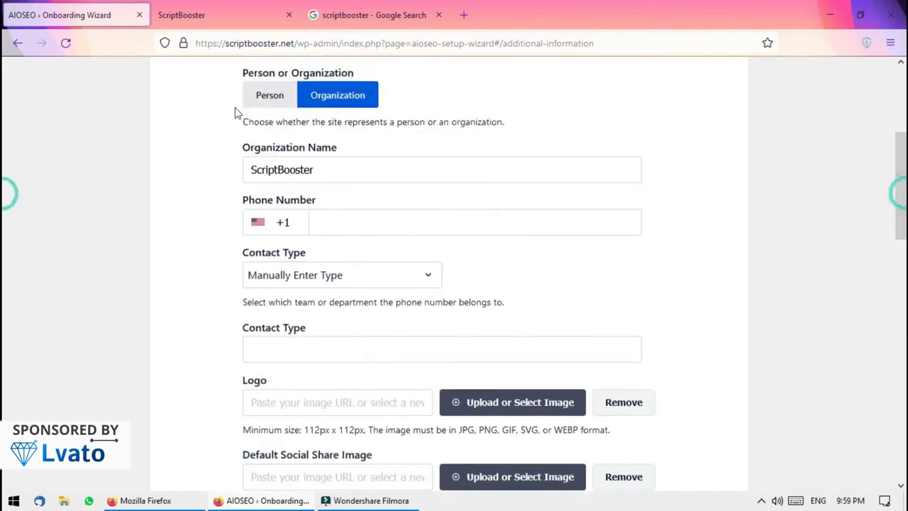
{"action": "left_click", "coordinate": [270, 95]}
{"action": "scroll", "coordinate": [3, 242], "scroll_direction": "down", "scroll_amount": 1}
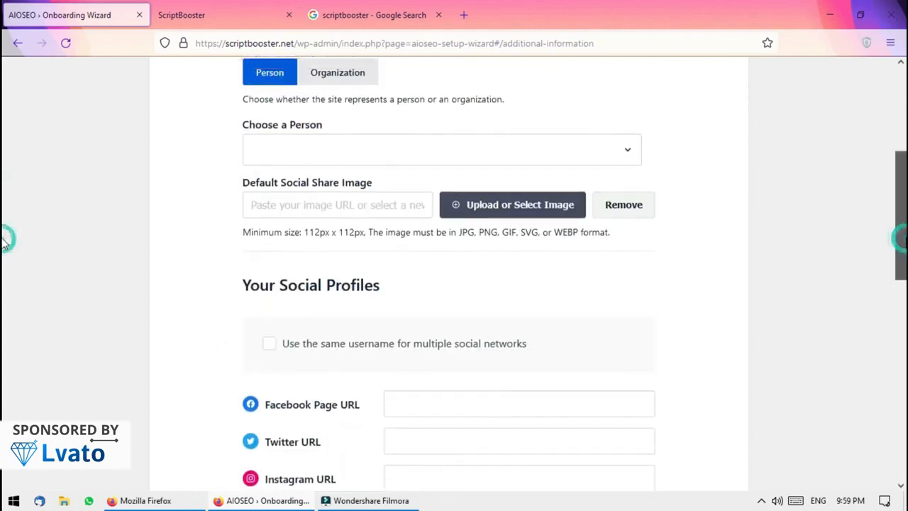
{"action": "scroll", "coordinate": [4, 241], "scroll_direction": "up", "scroll_amount": 1}
{"action": "scroll", "coordinate": [688, 257], "scroll_direction": "down", "scroll_amount": 10}
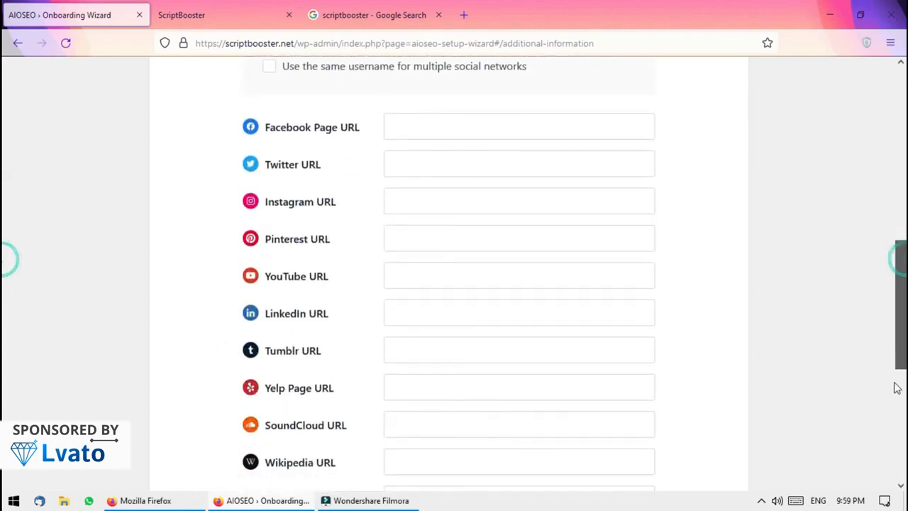
{"action": "left_click", "coordinate": [661, 317]}
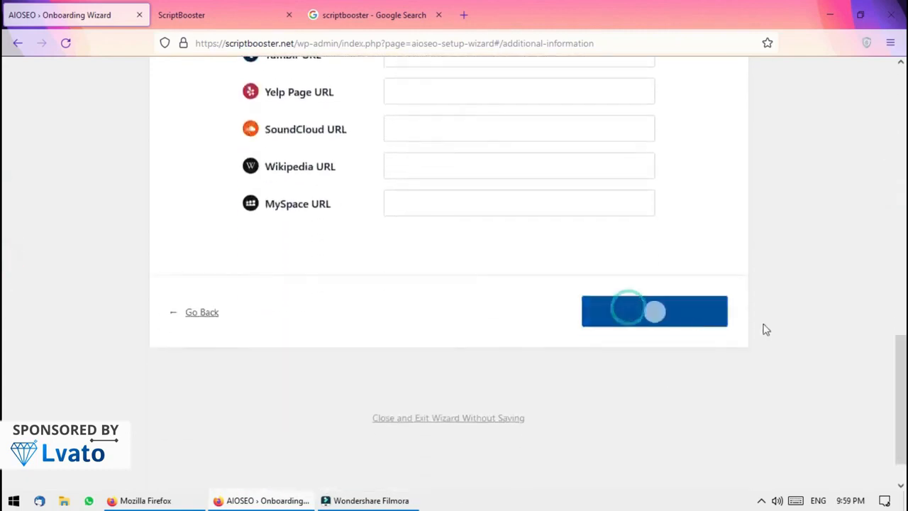
Turn off Link Assistant, Smart Redirects + 404 Detection and Image SEO
{"action": "scroll", "coordinate": [4, 166], "scroll_direction": "down", "scroll_amount": 5}
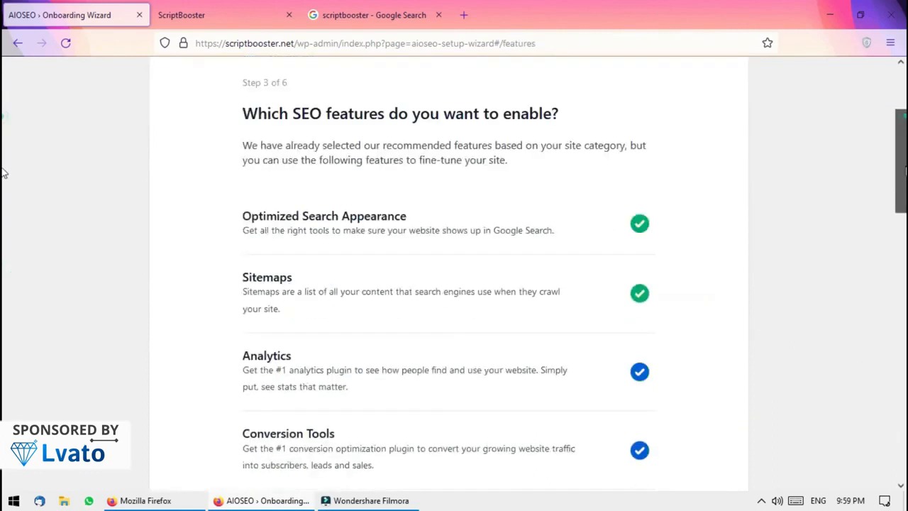
{"action": "scroll", "coordinate": [4, 195], "scroll_direction": "up", "scroll_amount": 1}
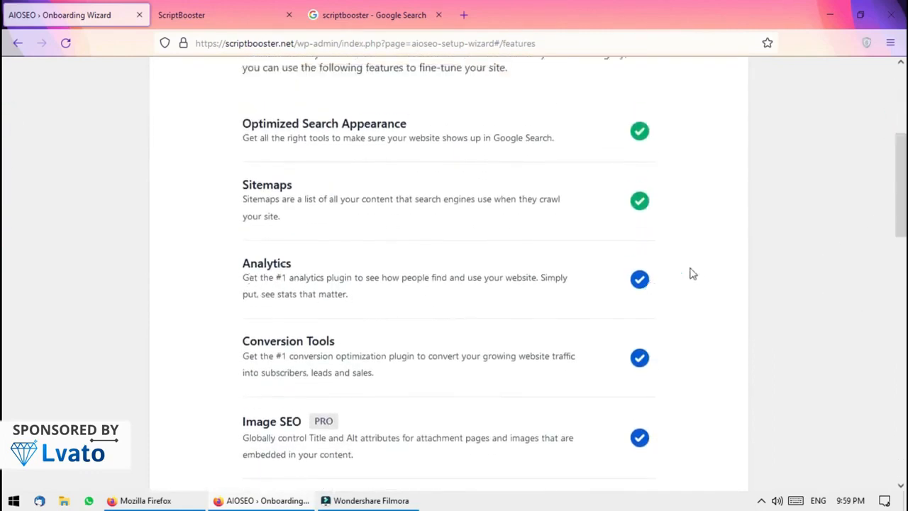
{"action": "scroll", "coordinate": [4, 284], "scroll_direction": "down", "scroll_amount": 8}
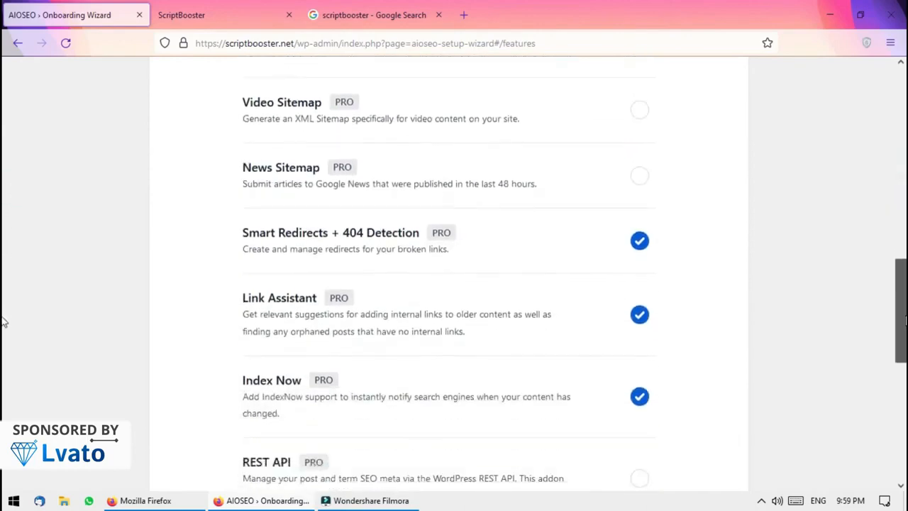
{"action": "scroll", "coordinate": [3, 340], "scroll_direction": "down", "scroll_amount": 2}
{"action": "scroll", "coordinate": [2, 358], "scroll_direction": "up", "scroll_amount": 1}
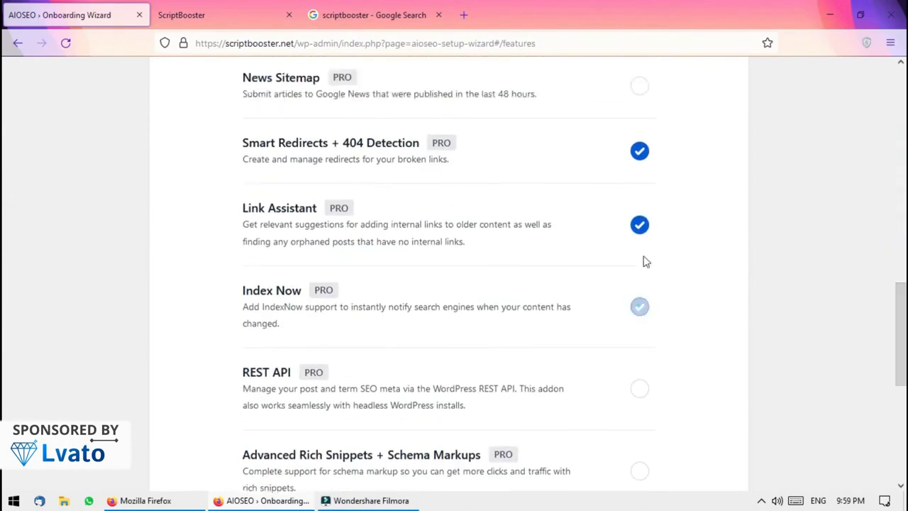
{"action": "left_click", "coordinate": [640, 224]}
{"action": "left_click", "coordinate": [640, 154]}
{"action": "scroll", "coordinate": [4, 263], "scroll_direction": "up", "scroll_amount": 8}
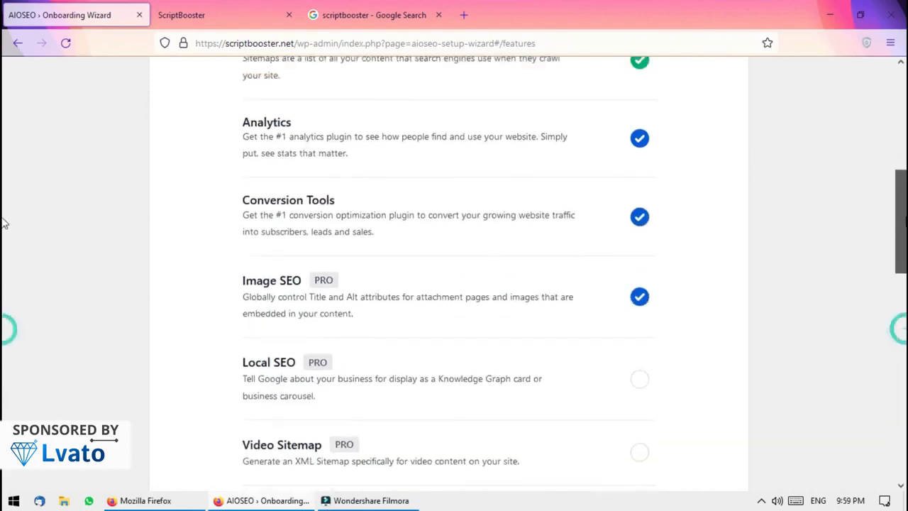
{"action": "left_click", "coordinate": [654, 310]}
Review the remaining features and save them to continue
{"action": "scroll", "coordinate": [2, 210], "scroll_direction": "up", "scroll_amount": 3}
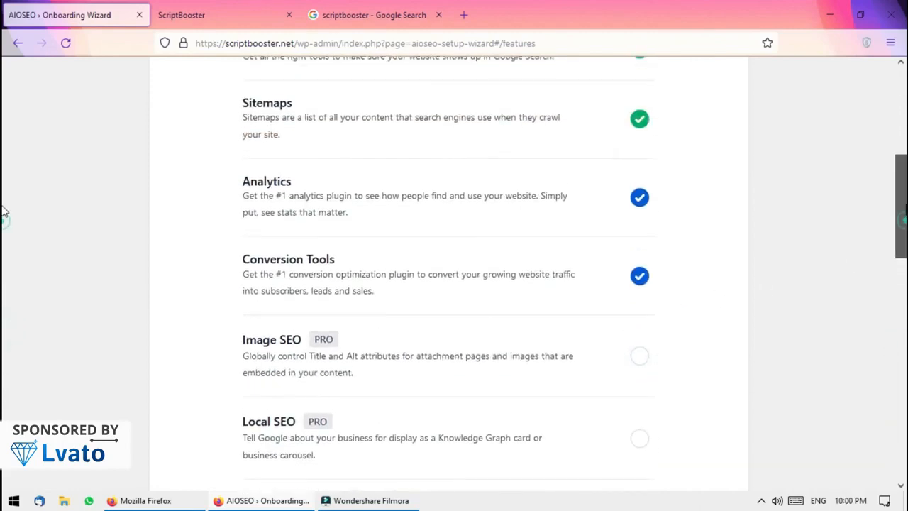
{"action": "scroll", "coordinate": [3, 187], "scroll_direction": "up", "scroll_amount": 1}
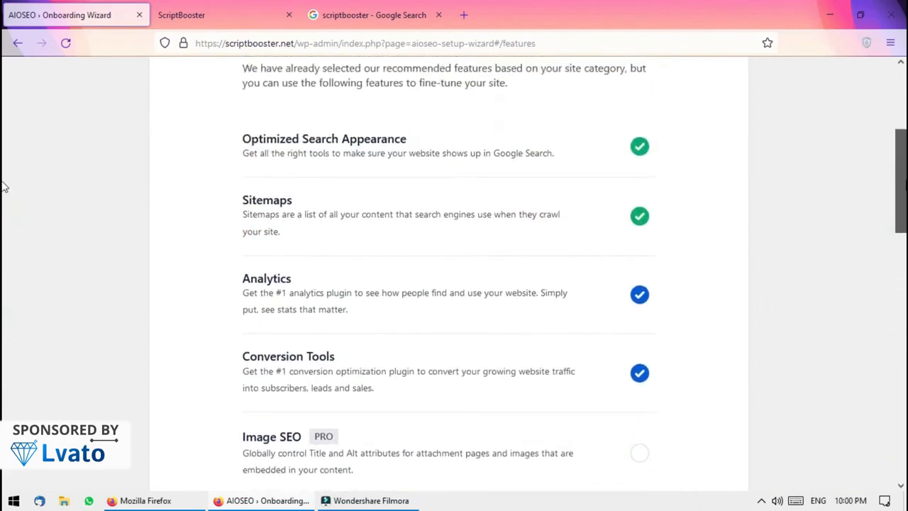
{"action": "scroll", "coordinate": [3, 186], "scroll_direction": "up", "scroll_amount": 2}
{"action": "scroll", "coordinate": [3, 177], "scroll_direction": "down", "scroll_amount": 2}
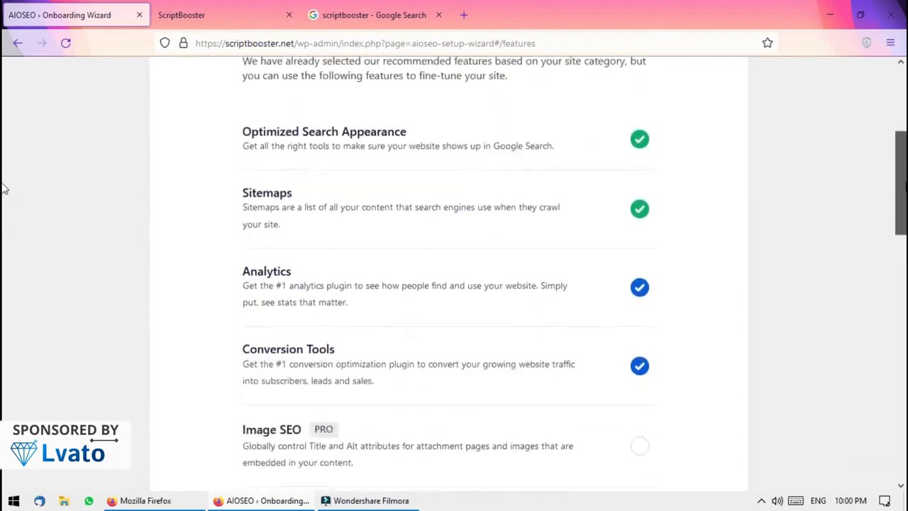
{"action": "scroll", "coordinate": [3, 188], "scroll_direction": "down", "scroll_amount": 2}
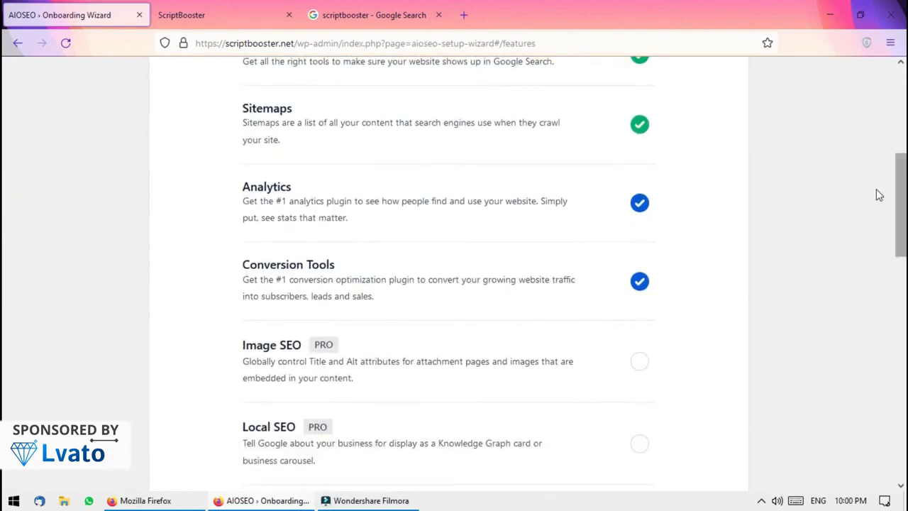
{"action": "scroll", "coordinate": [4, 206], "scroll_direction": "down", "scroll_amount": 3}
{"action": "scroll", "coordinate": [5, 245], "scroll_direction": "down", "scroll_amount": 10}
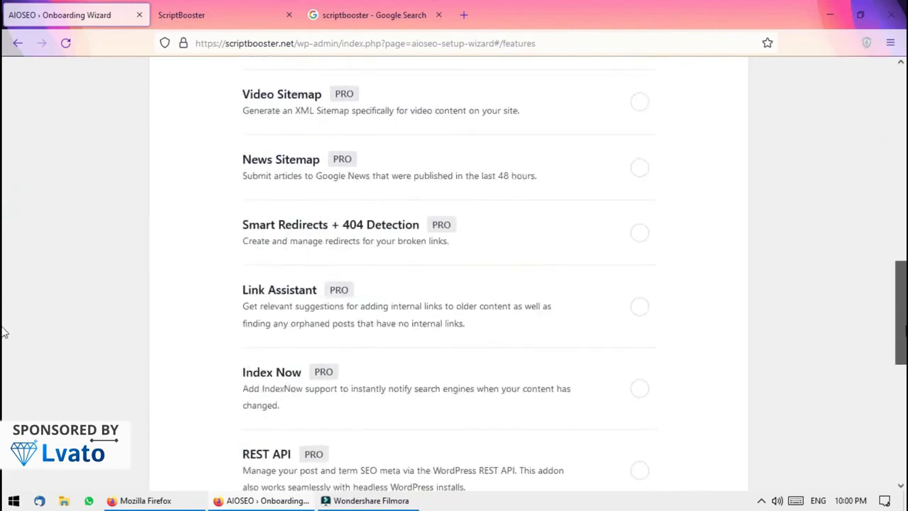
{"action": "left_click", "coordinate": [665, 336]}
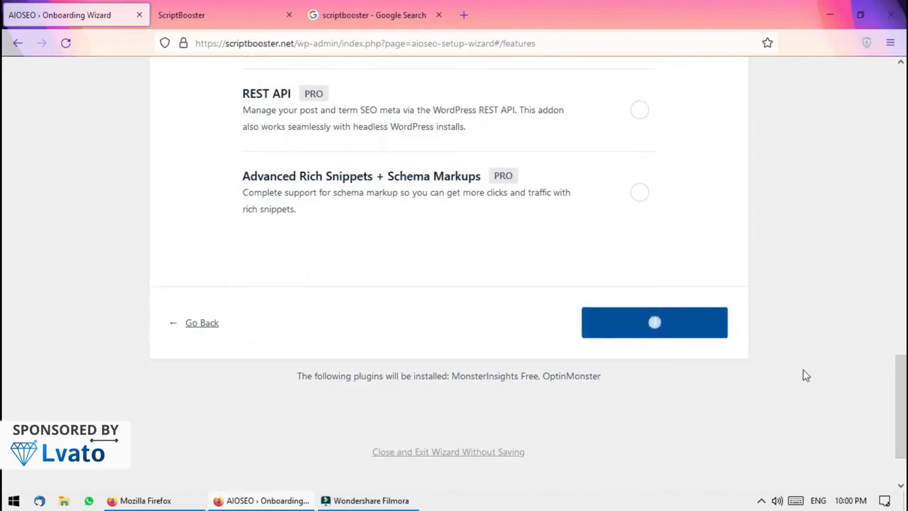
{"action": "left_click_drag", "start_coordinate": [901, 395], "coordinate": [901, 366]}
{"action": "left_click_drag", "start_coordinate": [3, 367], "coordinate": [702, 362]}
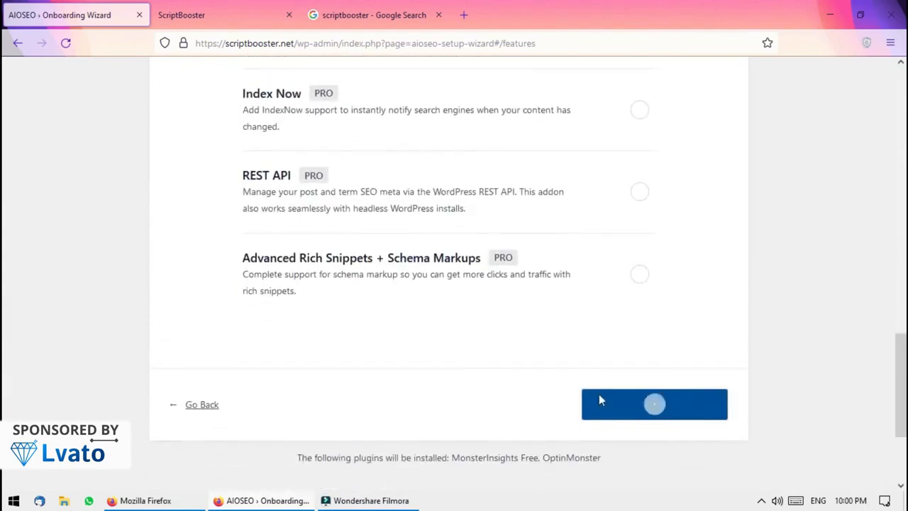
Answer No to 'Do you have multiple authors?' on the Search Appearance step
{"action": "scroll", "coordinate": [797, 295], "scroll_direction": "down", "scroll_amount": 10}
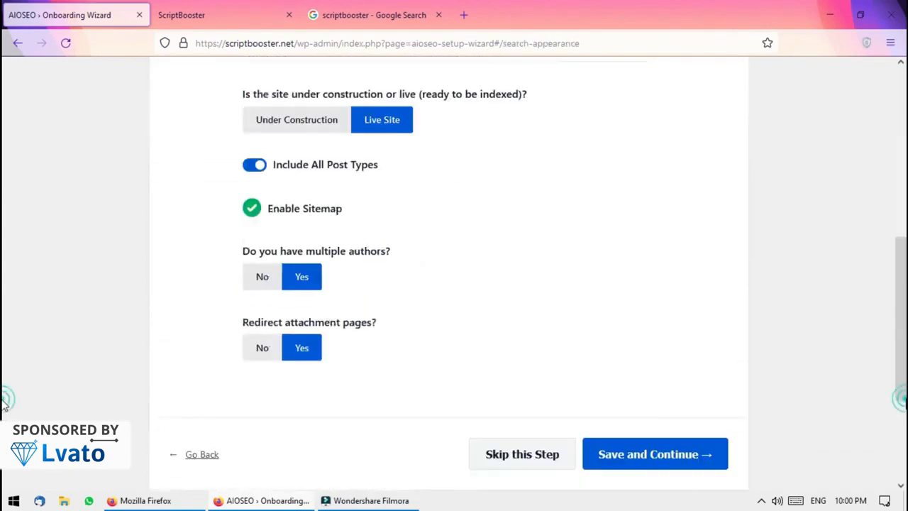
{"action": "scroll", "coordinate": [291, 361], "scroll_direction": "up", "scroll_amount": 3}
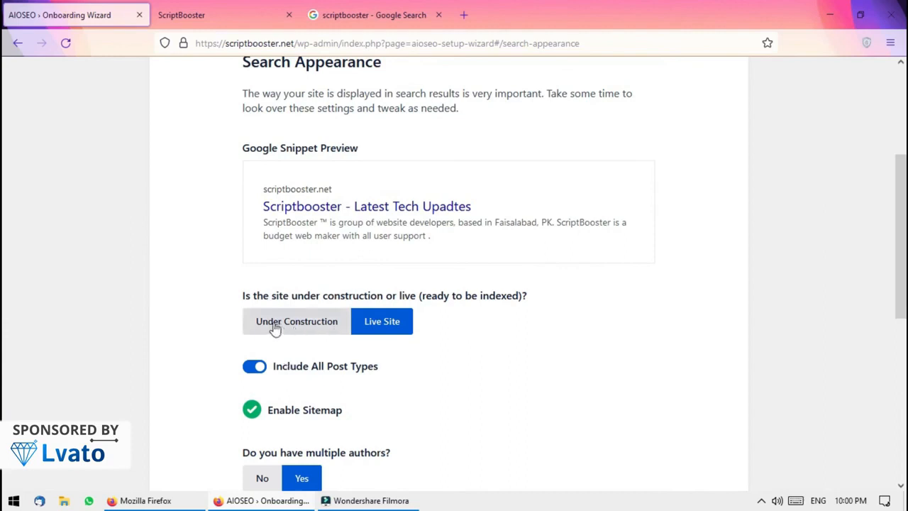
{"action": "mouse_move", "coordinate": [268, 177]}
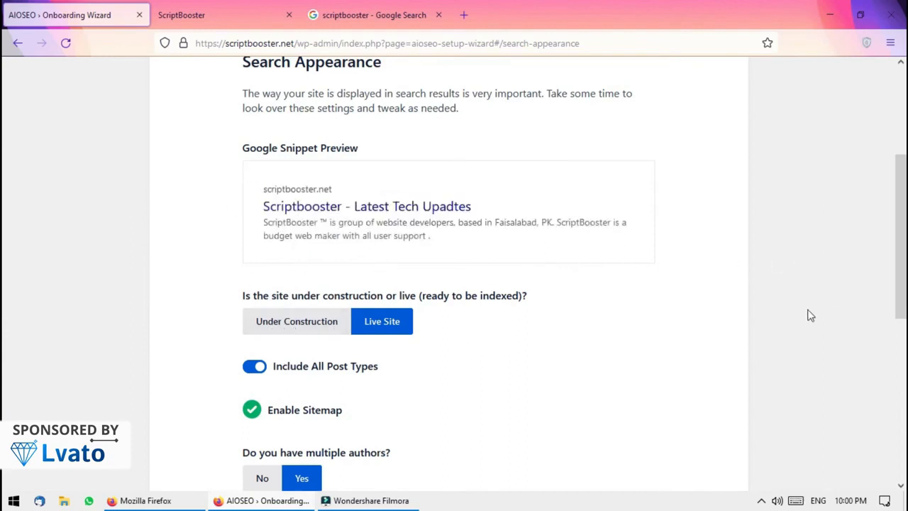
{"action": "mouse_move", "coordinate": [266, 207]}
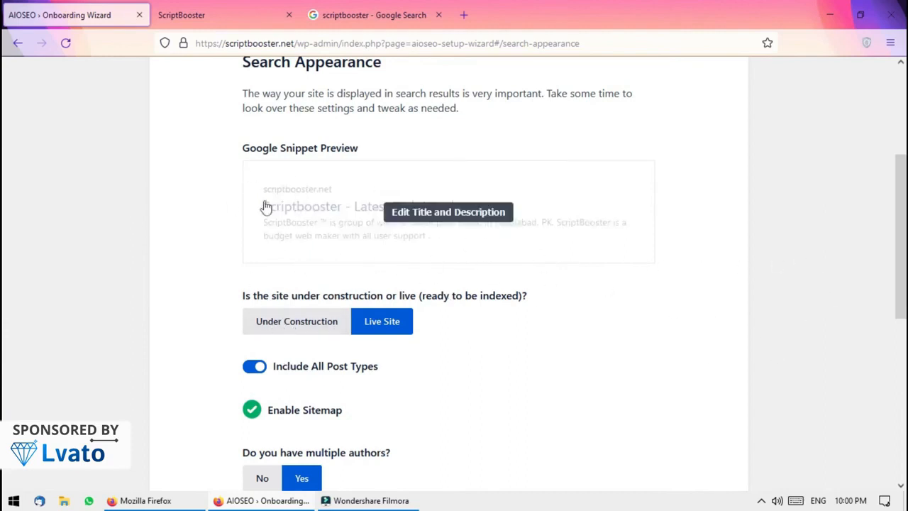
{"action": "scroll", "coordinate": [3, 163], "scroll_direction": "up", "scroll_amount": 1}
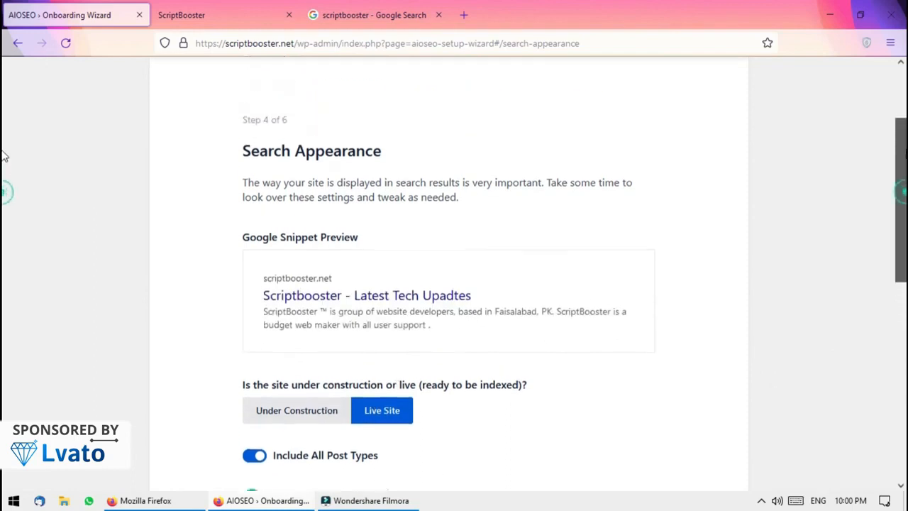
{"action": "scroll", "coordinate": [3, 177], "scroll_direction": "down", "scroll_amount": 1}
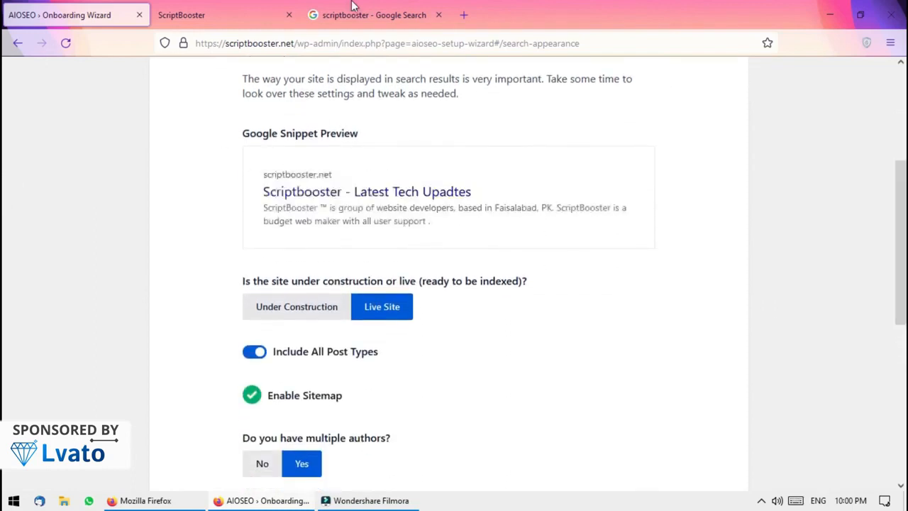
{"action": "left_click", "coordinate": [349, 11]}
{"action": "left_click", "coordinate": [71, 14]}
{"action": "scroll", "coordinate": [5, 220], "scroll_direction": "down", "scroll_amount": 2}
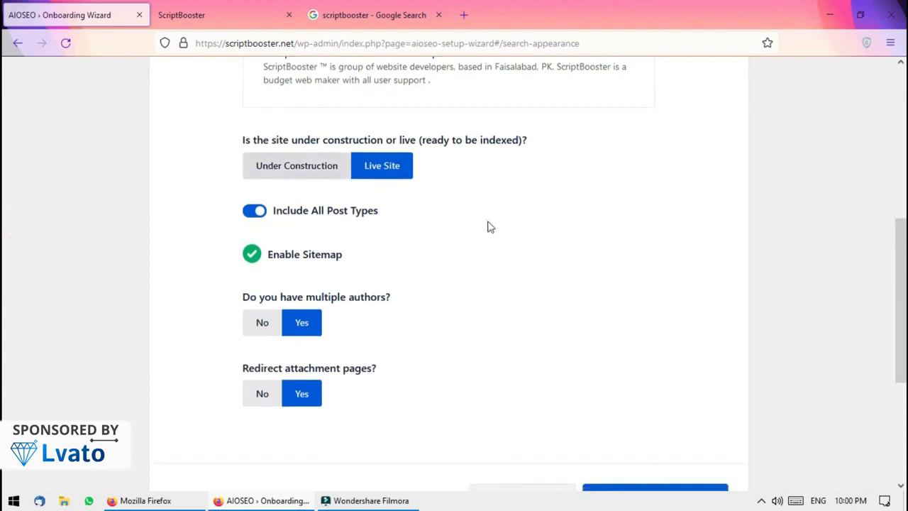
{"action": "scroll", "coordinate": [821, 294], "scroll_direction": "down", "scroll_amount": 1}
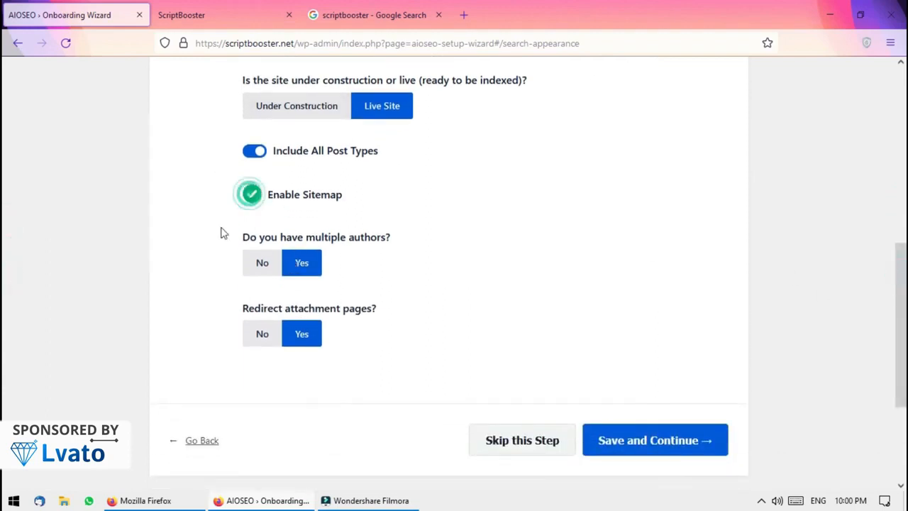
{"action": "left_click", "coordinate": [267, 265]}
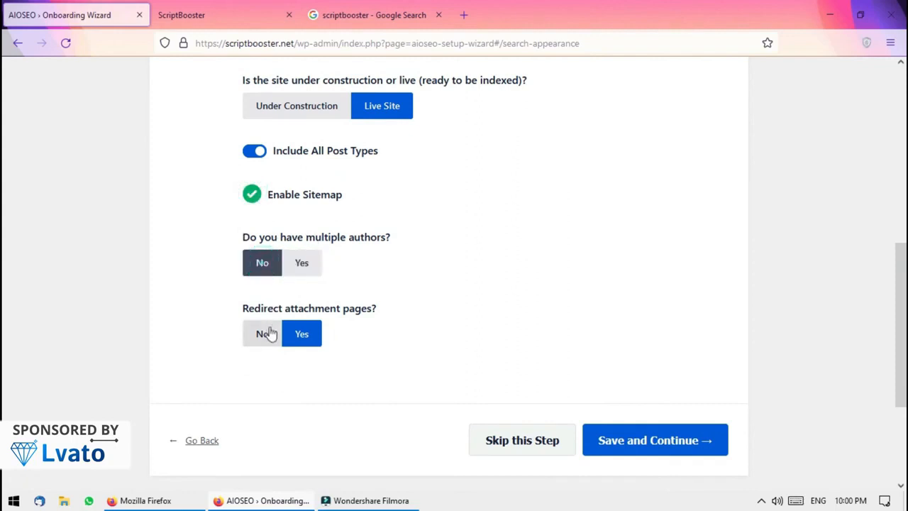
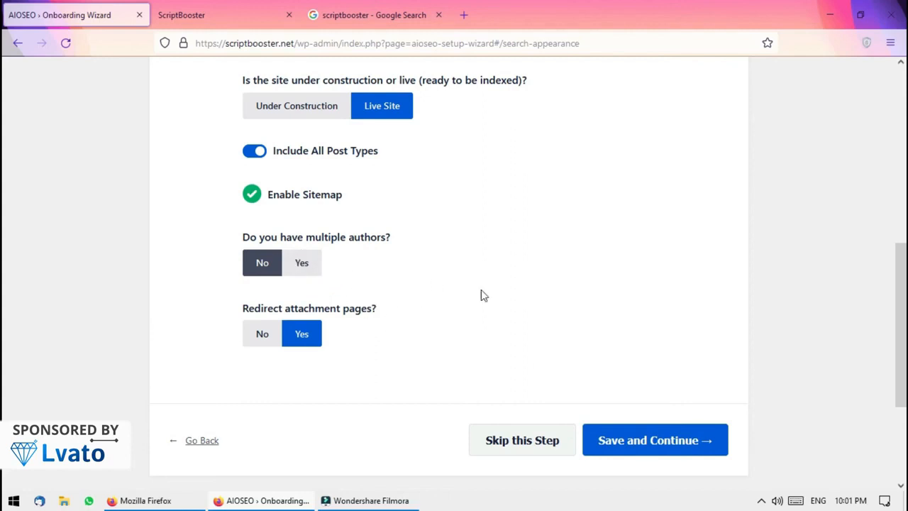
Save the Search Appearance step and edit the recommendations email address
{"action": "left_click", "coordinate": [638, 440]}
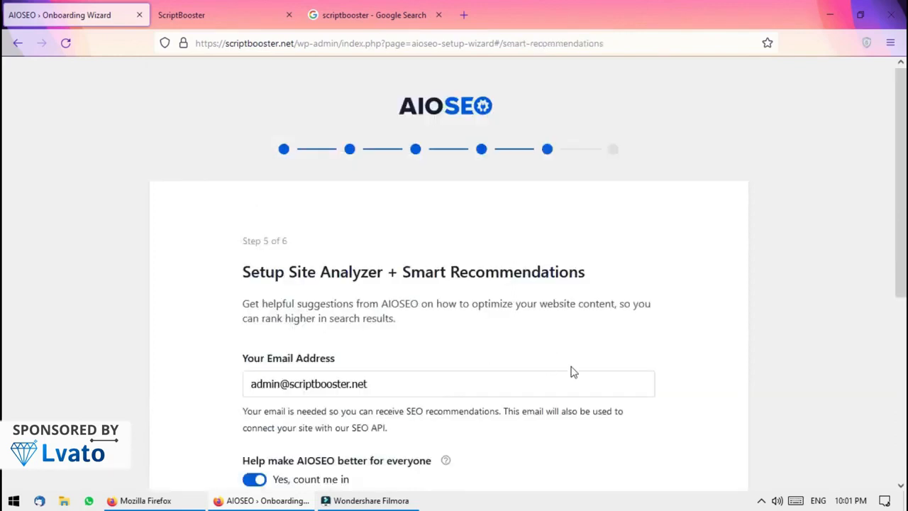
{"action": "scroll", "coordinate": [4, 198], "scroll_direction": "down", "scroll_amount": 3}
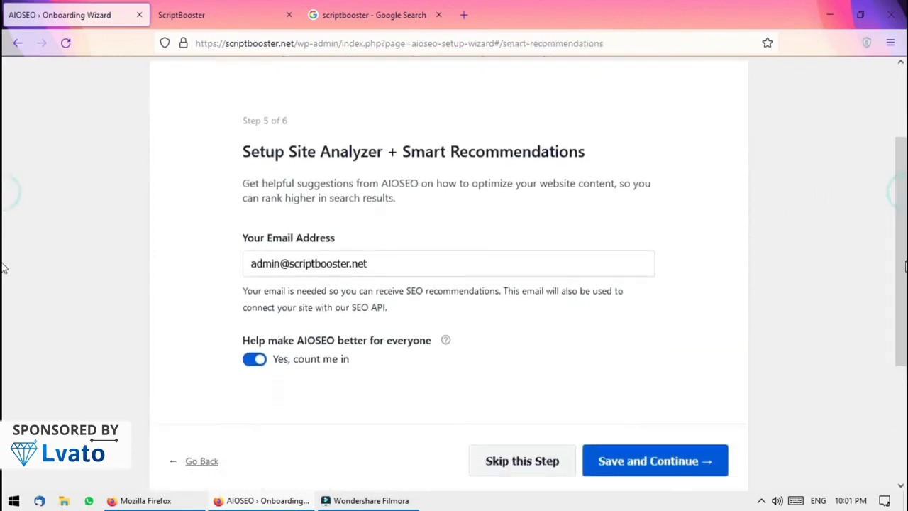
{"action": "left_click_drag", "start_coordinate": [286, 264], "coordinate": [225, 263]}
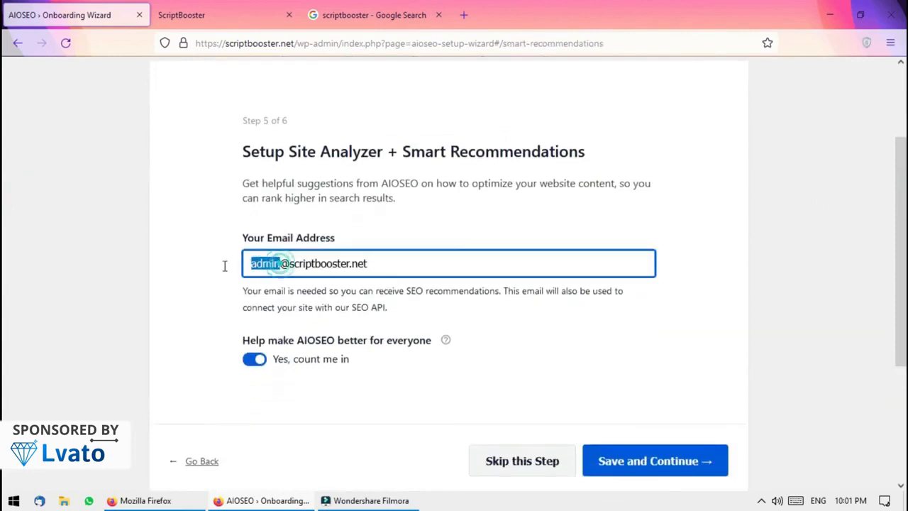
{"action": "type", "text": "111"}
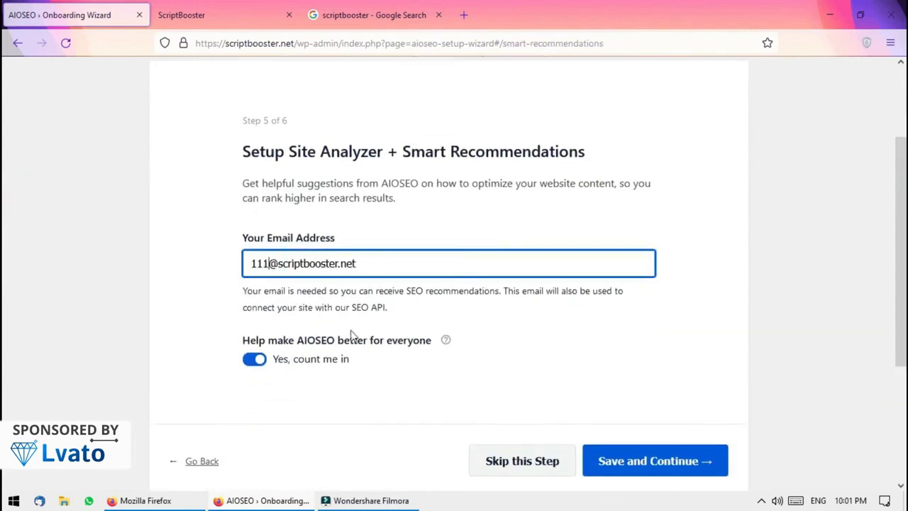
{"action": "type", "text": "1"}
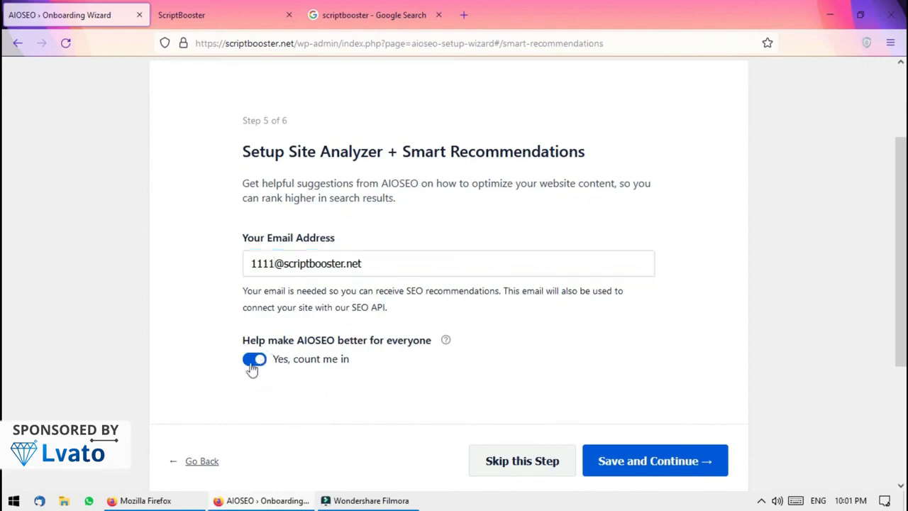
Opt out of sharing usage data and skip the license key step
{"action": "left_click", "coordinate": [252, 360]}
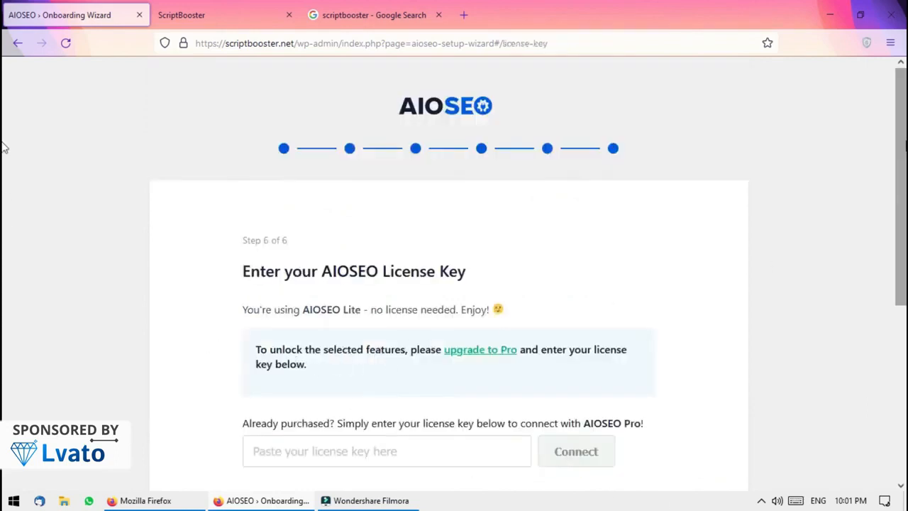
{"action": "scroll", "coordinate": [4, 146], "scroll_direction": "down", "scroll_amount": 3}
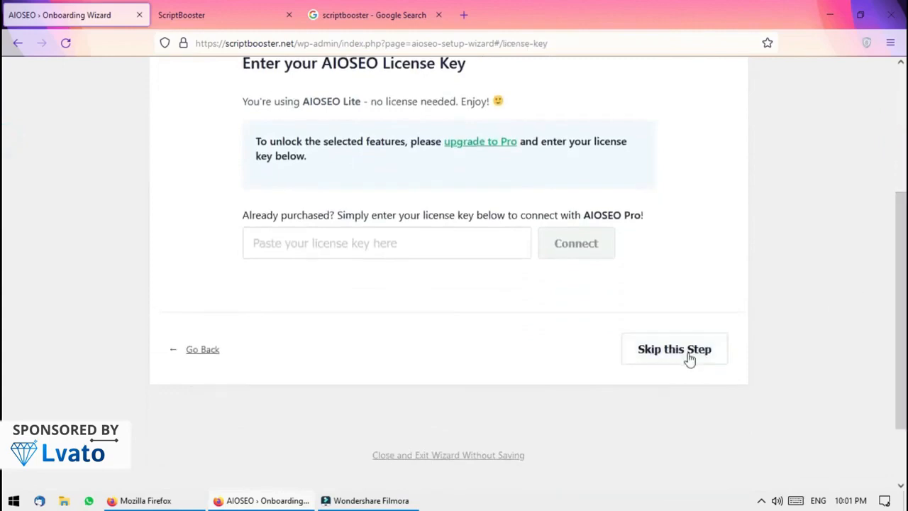
{"action": "left_click", "coordinate": [689, 358]}
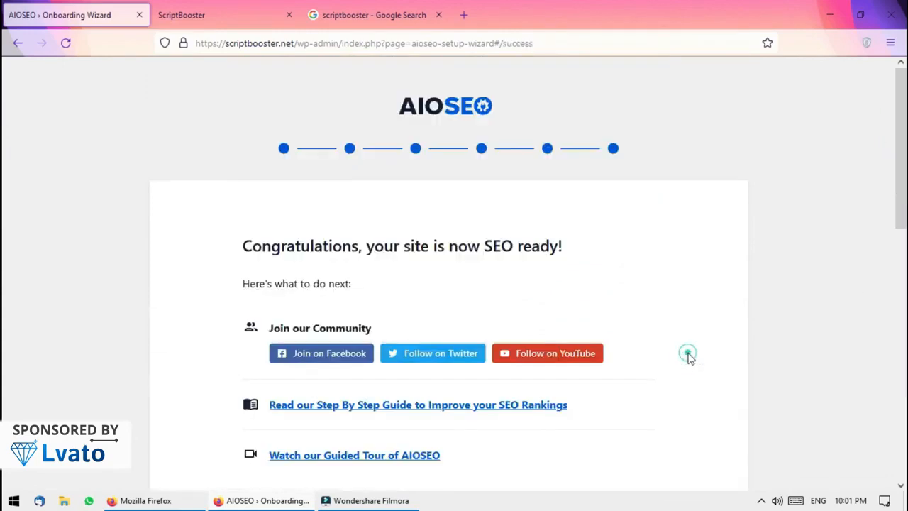
{"action": "scroll", "coordinate": [4, 147], "scroll_direction": "down", "scroll_amount": 5}
{"action": "scroll", "coordinate": [4, 324], "scroll_direction": "down", "scroll_amount": 3}
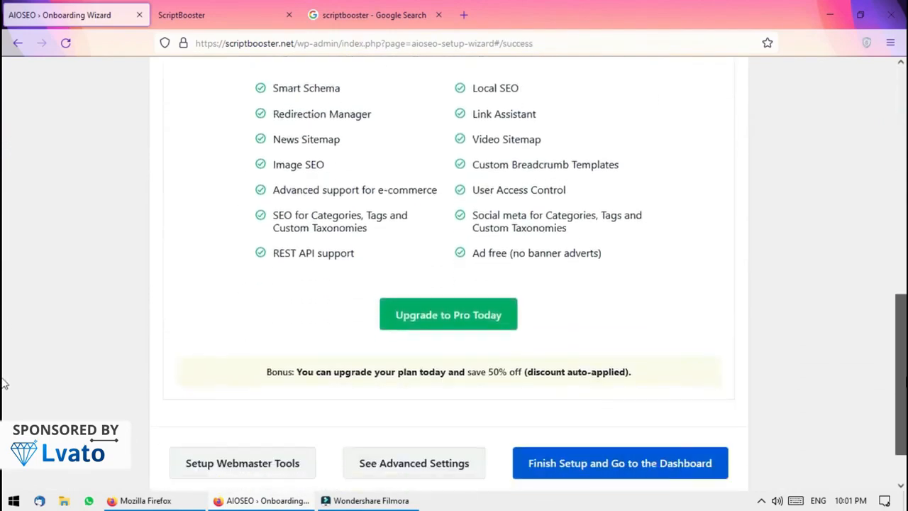
Finish the AIOSEO setup and go to the WordPress dashboard
{"action": "left_click", "coordinate": [618, 404]}
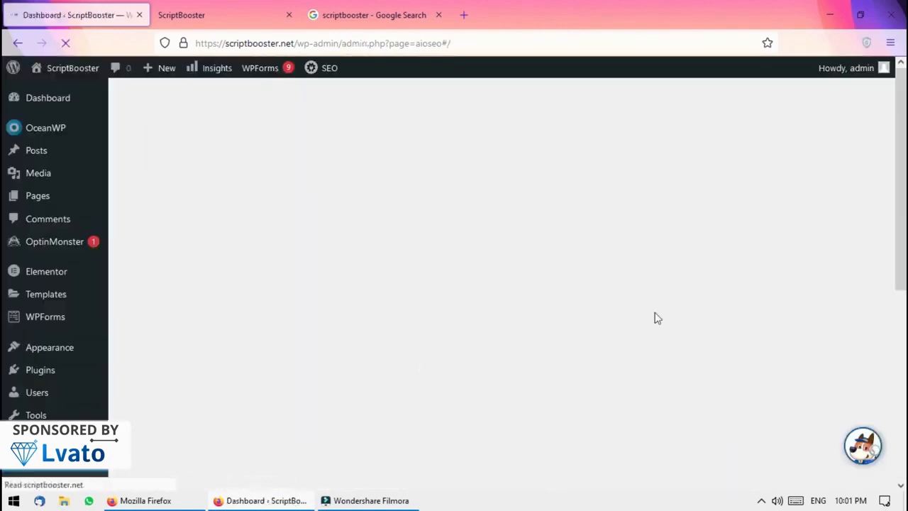
{"action": "scroll", "coordinate": [4, 204], "scroll_direction": "down", "scroll_amount": 2}
{"action": "scroll", "coordinate": [3, 204], "scroll_direction": "up", "scroll_amount": 2}
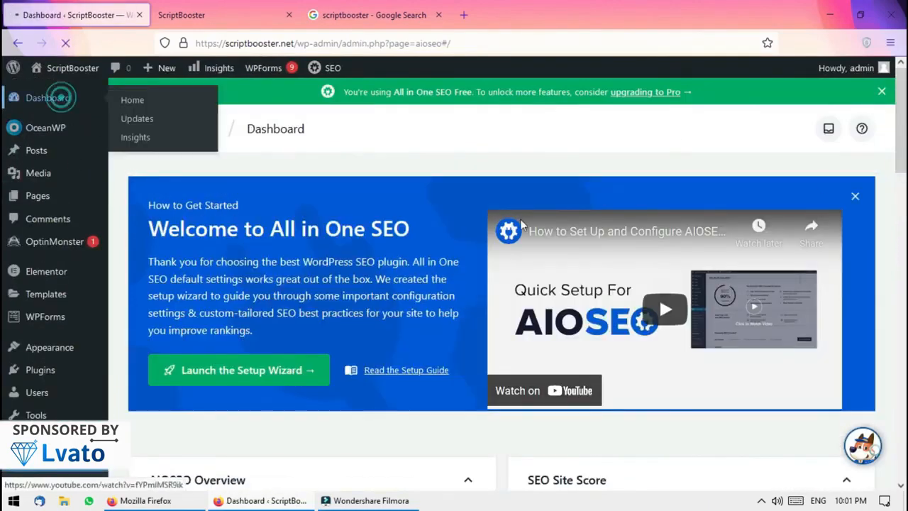
Open the dashboard and the Posts list, then switch to the live ScriptBooster tab
{"action": "left_click", "coordinate": [57, 99]}
{"action": "scroll", "coordinate": [4, 131], "scroll_direction": "down", "scroll_amount": 10}
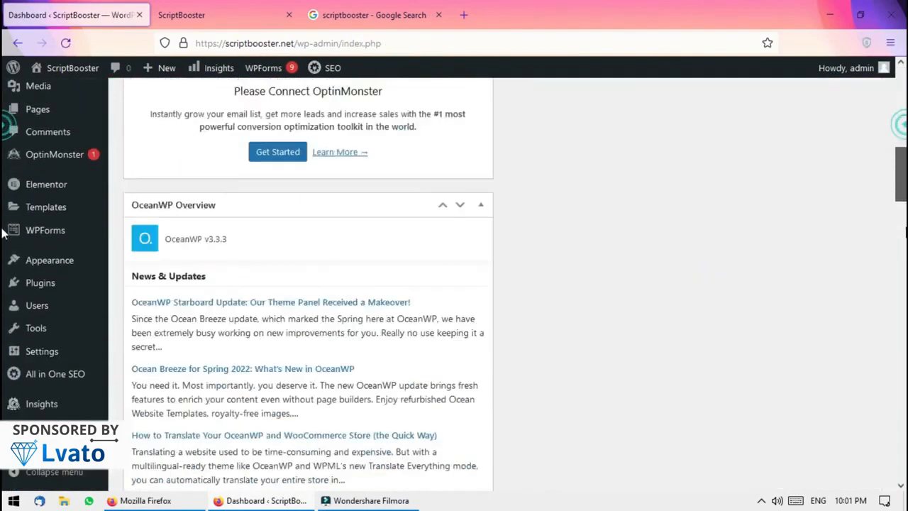
{"action": "scroll", "coordinate": [3, 162], "scroll_direction": "up", "scroll_amount": 10}
{"action": "scroll", "coordinate": [4, 146], "scroll_direction": "down", "scroll_amount": 10}
{"action": "scroll", "coordinate": [3, 240], "scroll_direction": "down", "scroll_amount": 8}
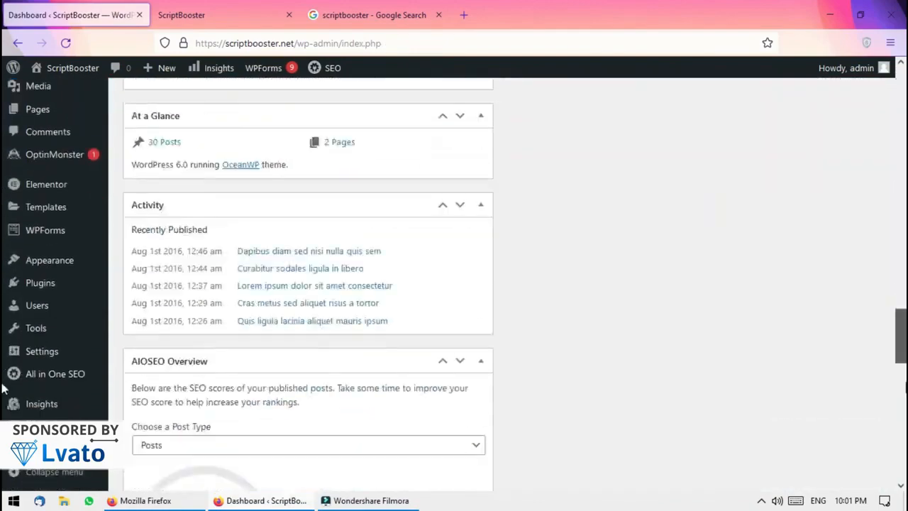
{"action": "scroll", "coordinate": [3, 405], "scroll_direction": "up", "scroll_amount": 3}
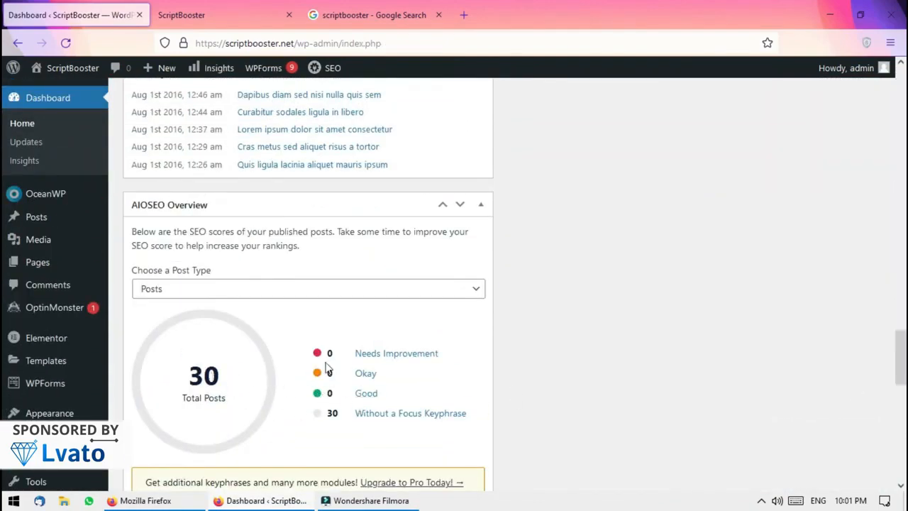
{"action": "left_click", "coordinate": [66, 216]}
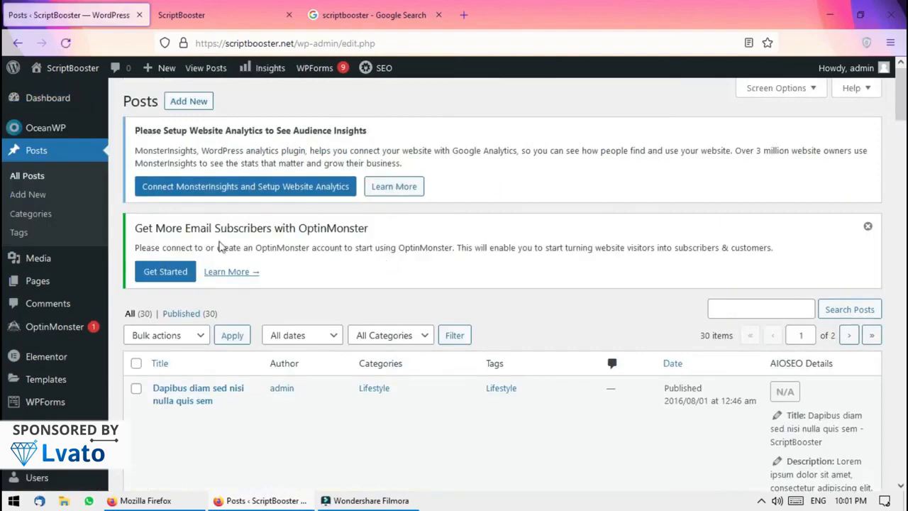
{"action": "left_click", "coordinate": [202, 12]}
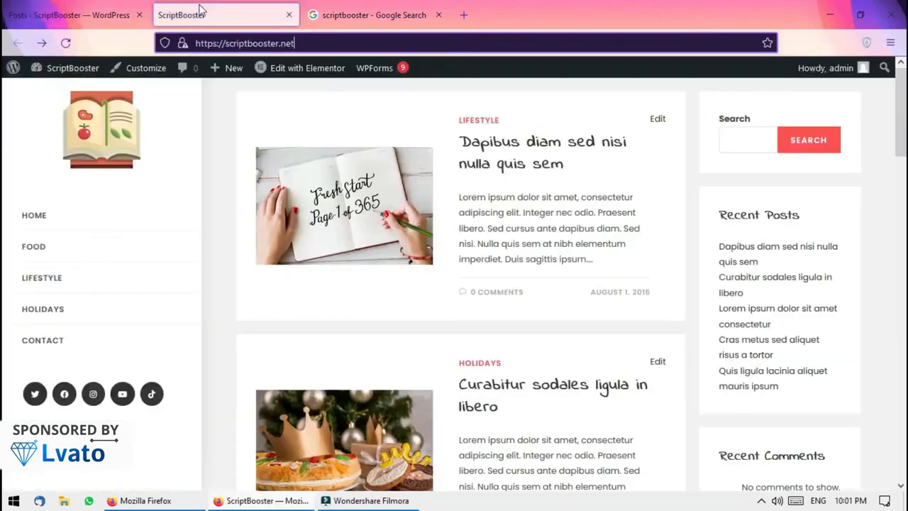
Launch the theme Customizer from the live site's admin toolbar
{"action": "left_click", "coordinate": [33, 6]}
{"action": "left_click", "coordinate": [177, 10]}
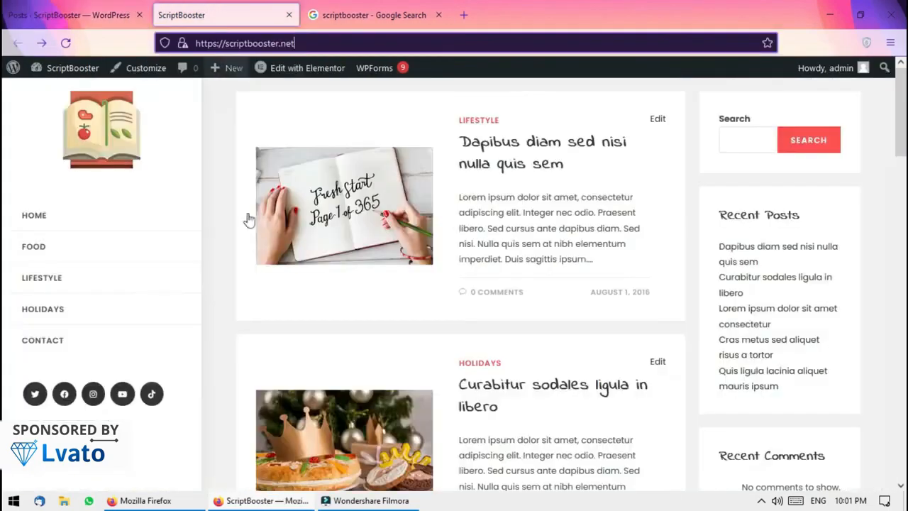
{"action": "left_click", "coordinate": [100, 7]}
{"action": "left_click", "coordinate": [161, 7]}
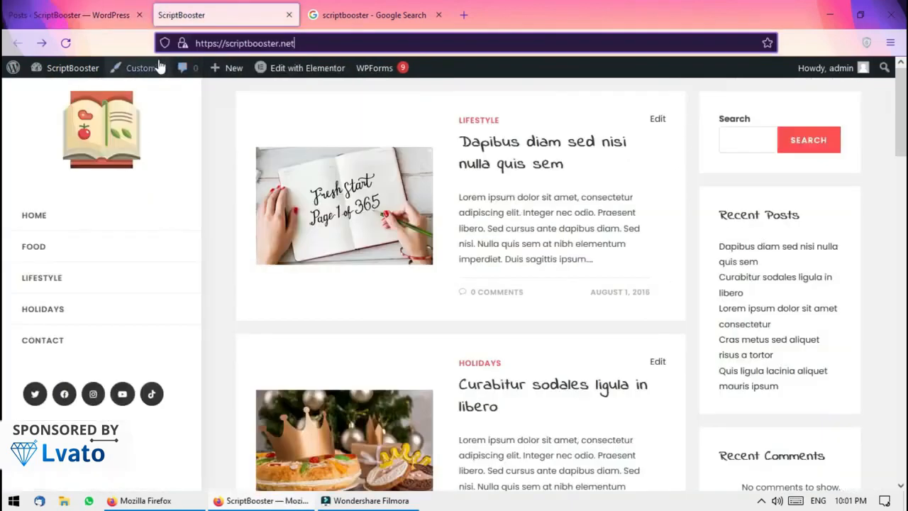
{"action": "key", "text": "Return"}
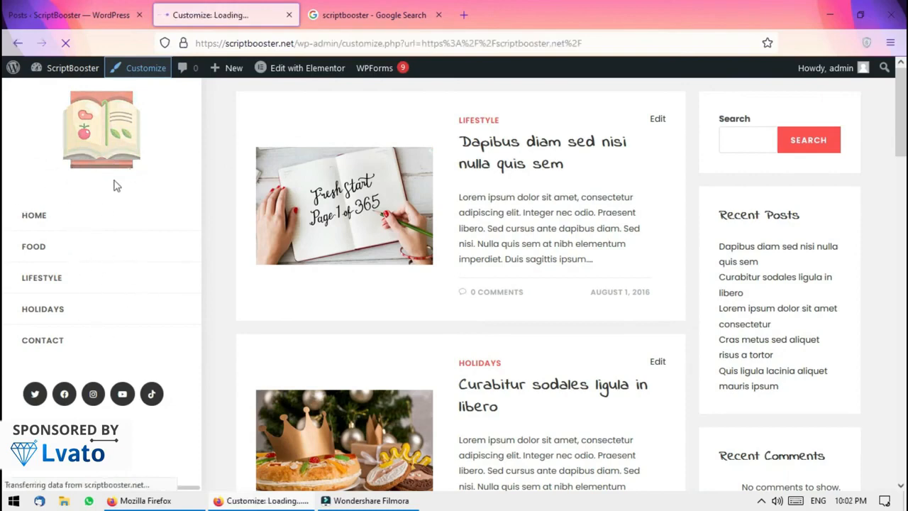
Flip between browser tabs while the Customizer loads, ending back on it
{"action": "left_click", "coordinate": [39, 7]}
{"action": "left_click", "coordinate": [198, 8]}
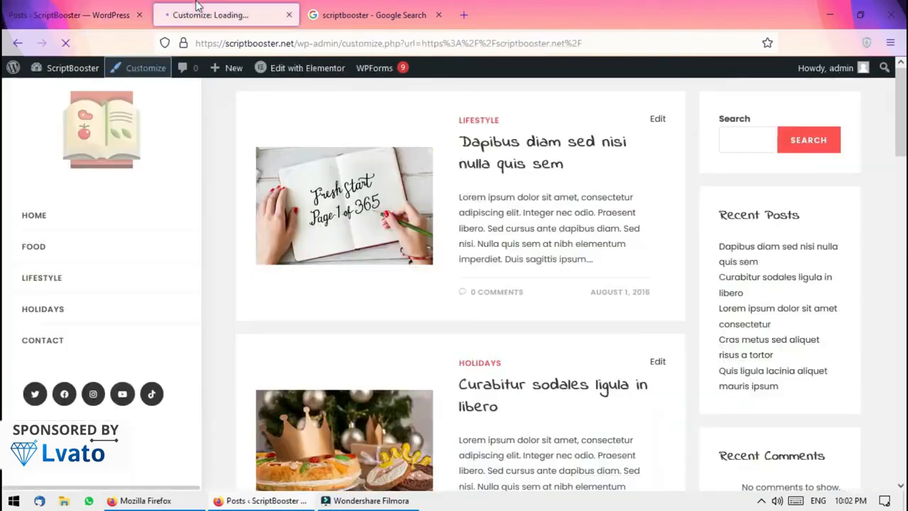
{"action": "left_click", "coordinate": [49, 7]}
{"action": "left_click", "coordinate": [215, 7]}
{"action": "left_click", "coordinate": [8, 6]}
{"action": "left_click", "coordinate": [181, 5]}
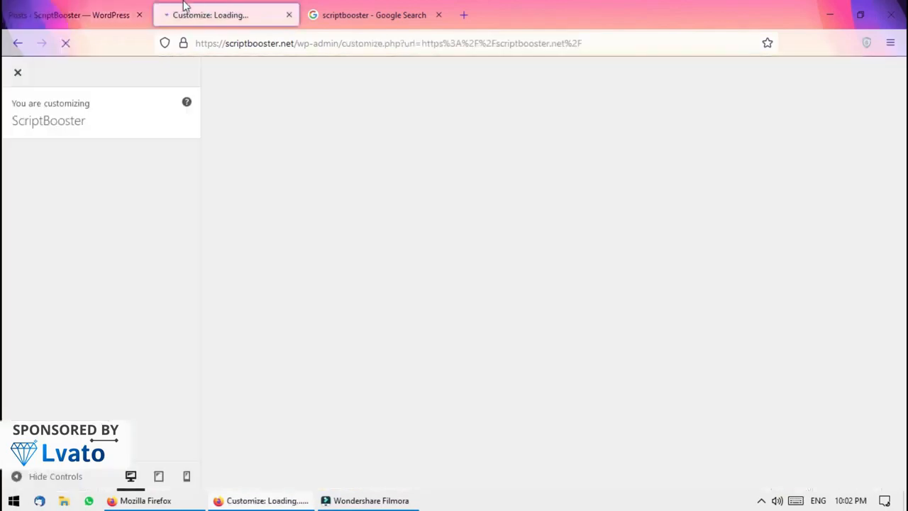
{"action": "left_click", "coordinate": [71, 7]}
{"action": "left_click", "coordinate": [275, 4]}
{"action": "left_click", "coordinate": [372, 15]}
{"action": "left_click", "coordinate": [220, 14]}
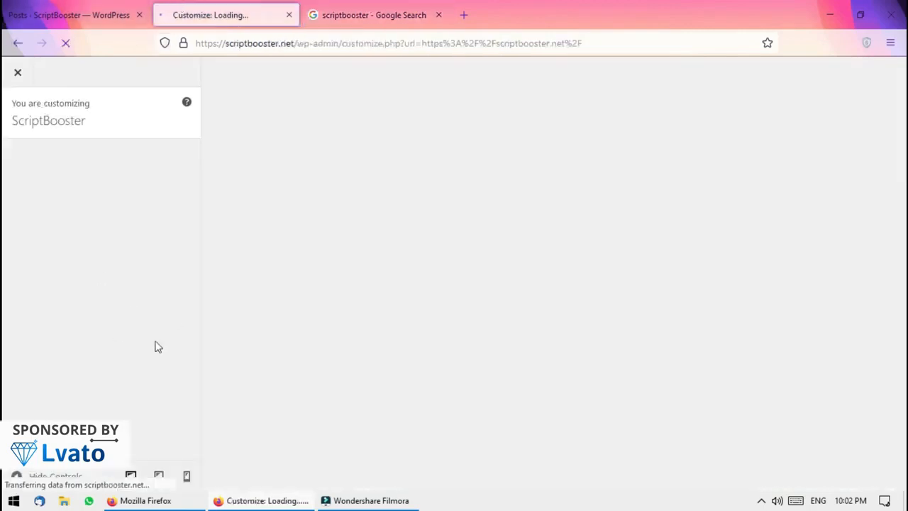
{"action": "left_click", "coordinate": [83, 11]}
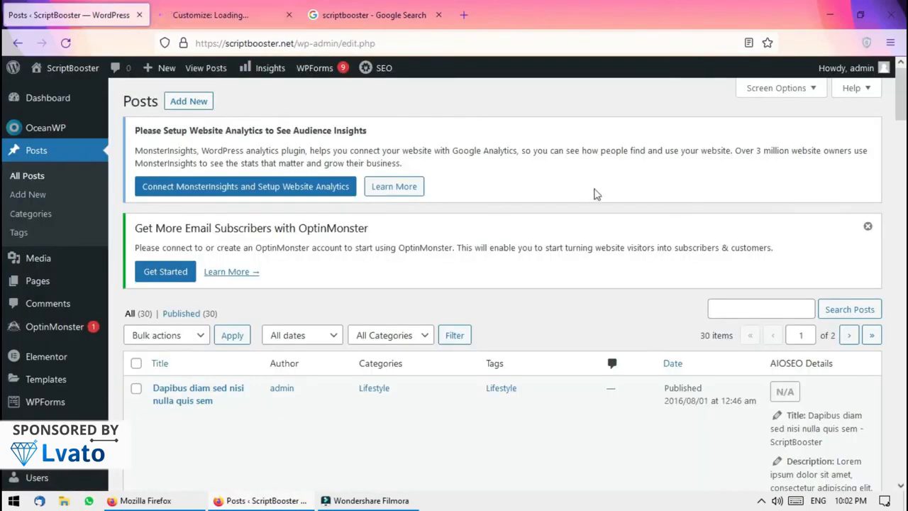
{"action": "left_click", "coordinate": [163, 10]}
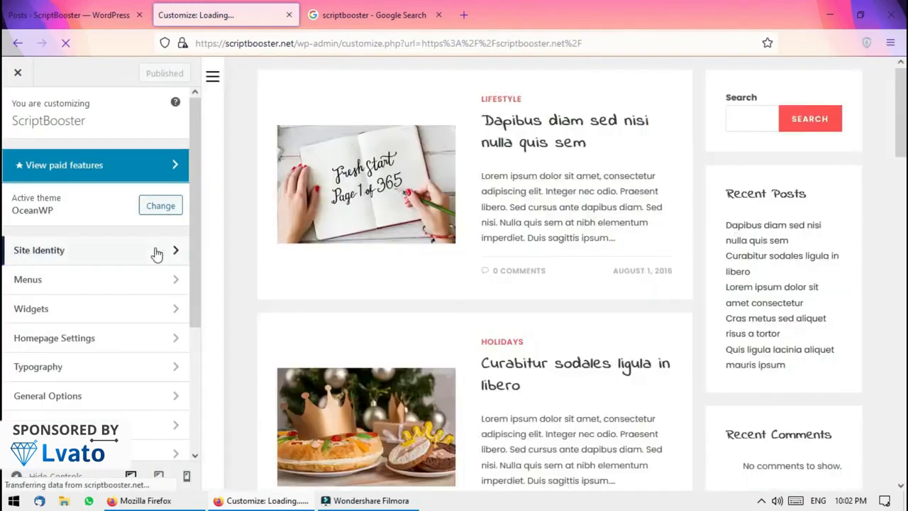
Open the Site Identity settings, briefly checking the Google results tab
{"action": "left_click", "coordinate": [154, 248]}
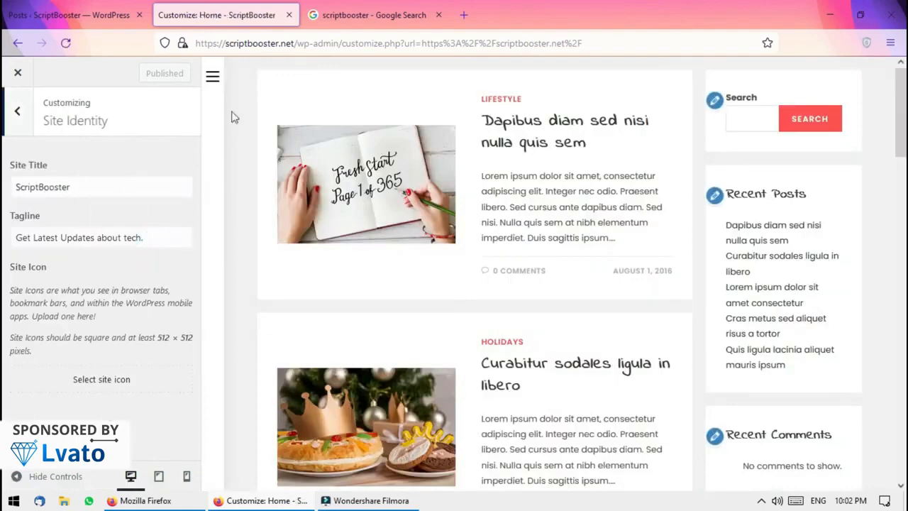
{"action": "left_click", "coordinate": [332, 20]}
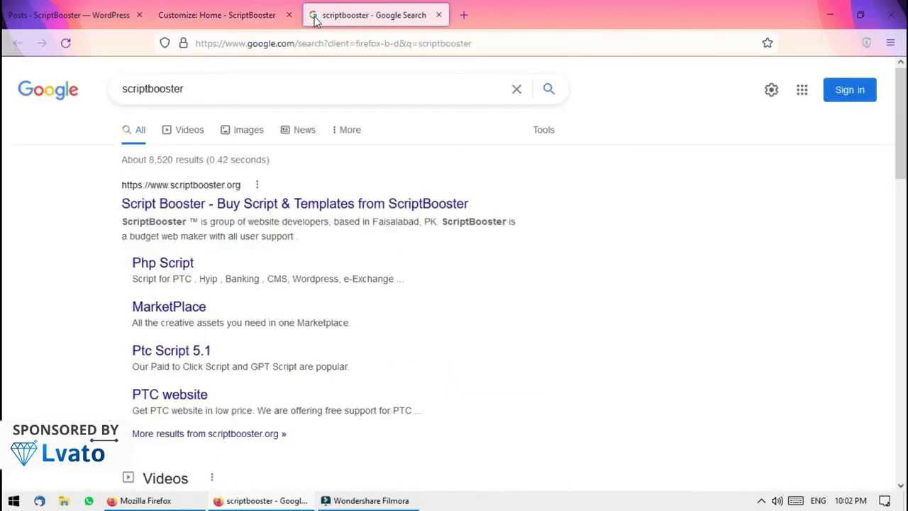
{"action": "left_click", "coordinate": [230, 11]}
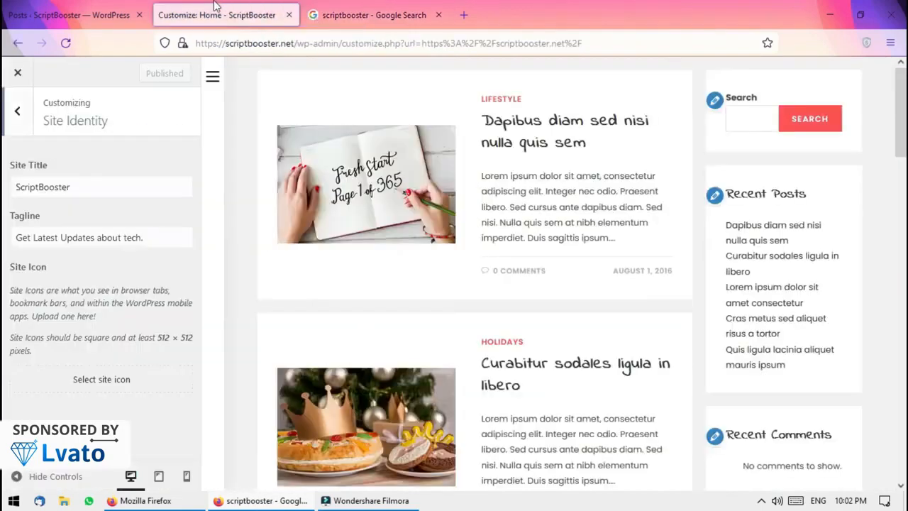
{"action": "left_click", "coordinate": [311, 20]}
{"action": "left_click", "coordinate": [220, 15]}
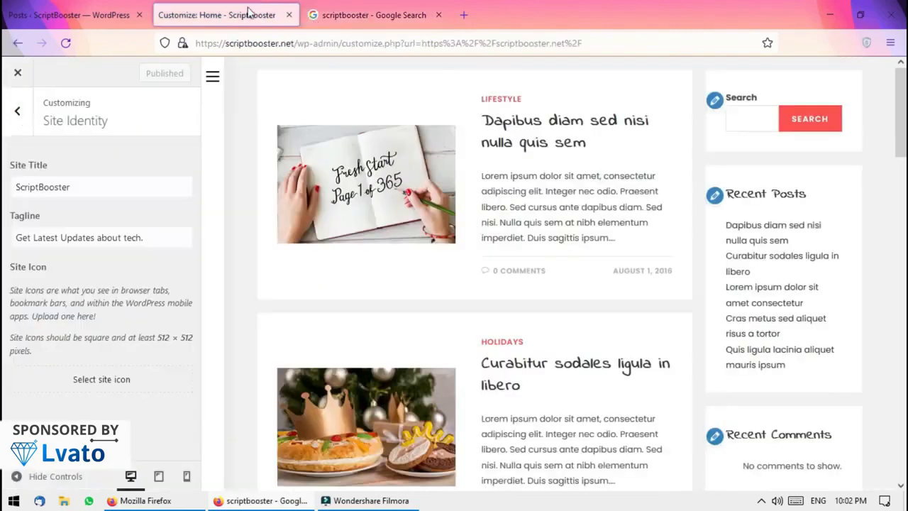
Set the cook-book image from the media library as site icon and publish it
{"action": "left_click", "coordinate": [101, 378]}
{"action": "left_click", "coordinate": [122, 122]}
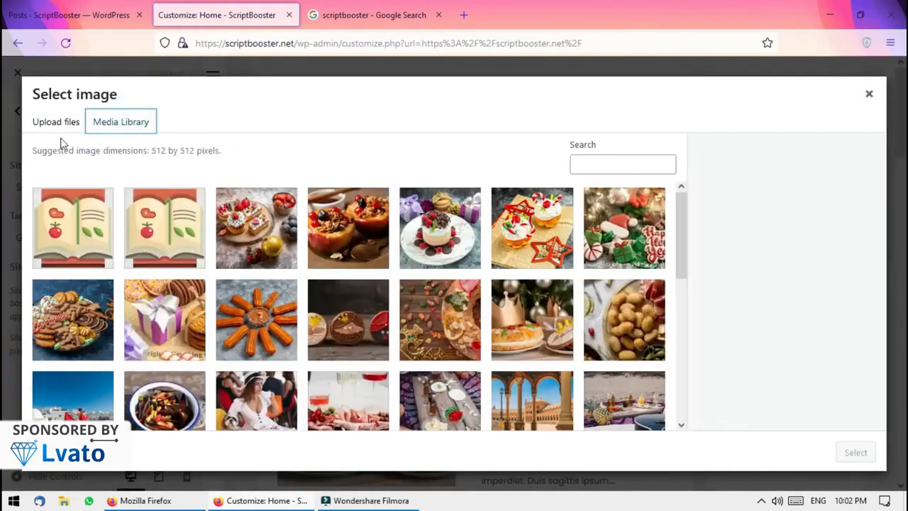
{"action": "left_click", "coordinate": [101, 229]}
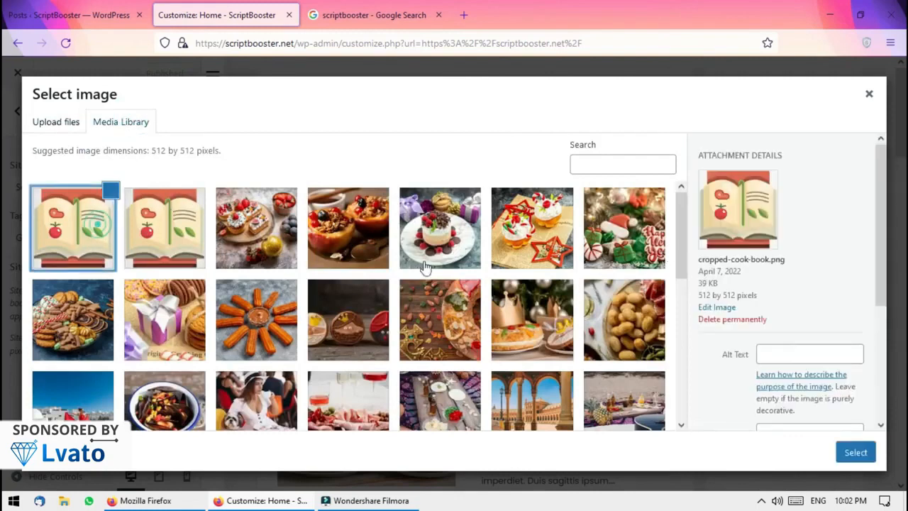
{"action": "scroll", "coordinate": [873, 249], "scroll_direction": "down", "scroll_amount": 5}
{"action": "left_click", "coordinate": [858, 457]}
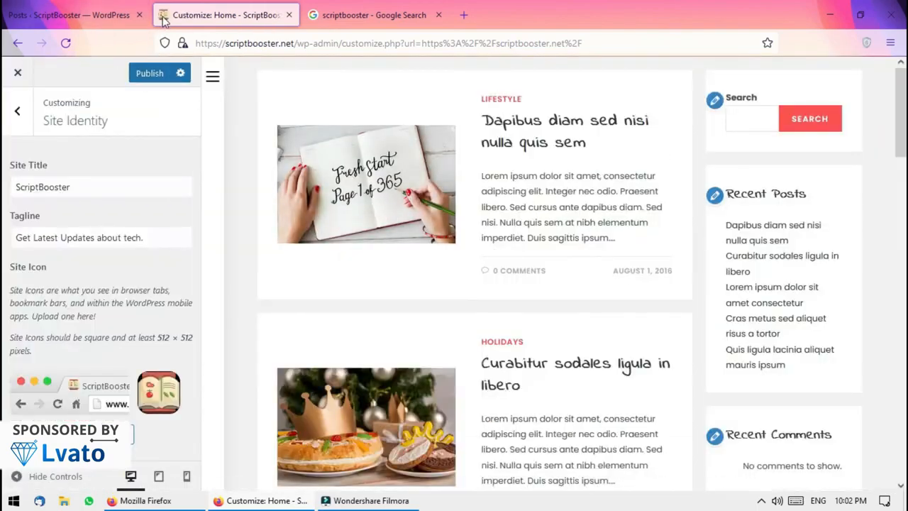
{"action": "left_click", "coordinate": [157, 72]}
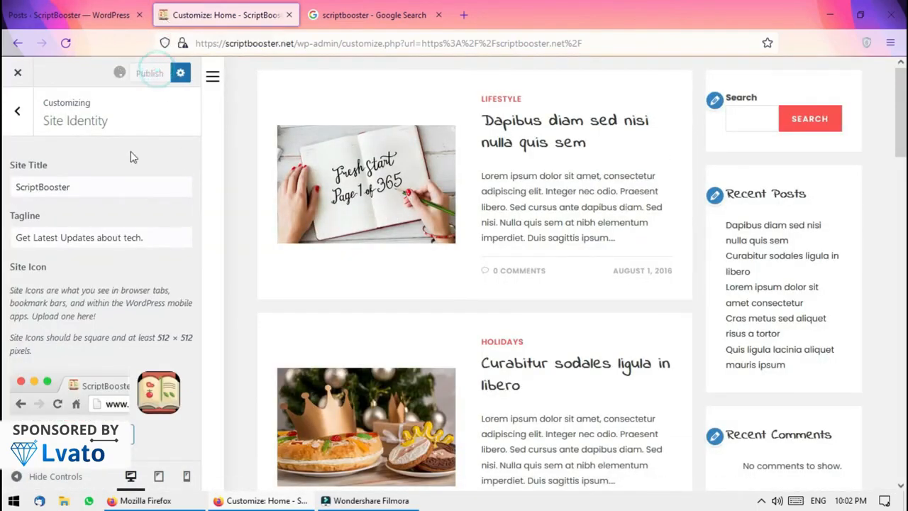
{"action": "left_click", "coordinate": [17, 110]}
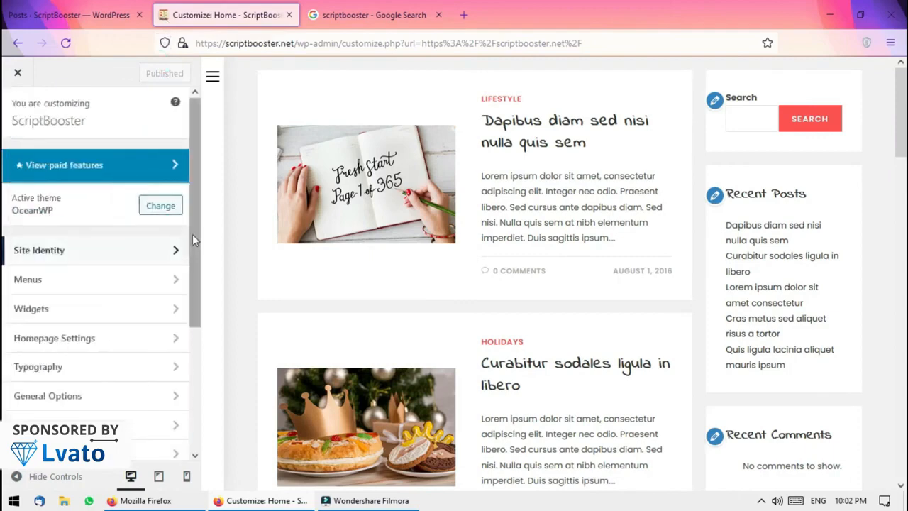
Look through the Homepage Settings page list without changing anything
{"action": "left_click_drag", "start_coordinate": [192, 238], "coordinate": [190, 307]}
{"action": "left_click", "coordinate": [155, 254]}
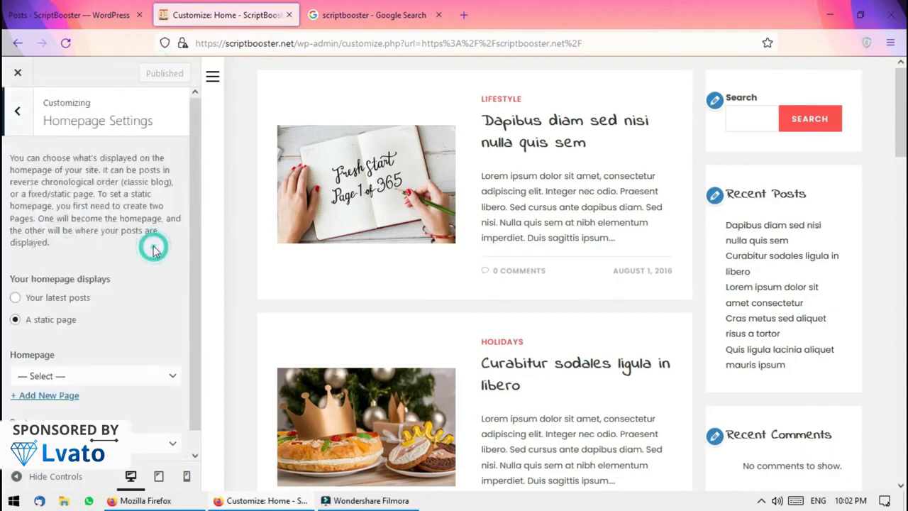
{"action": "left_click_drag", "start_coordinate": [193, 188], "coordinate": [194, 200]}
{"action": "left_click", "coordinate": [149, 422]}
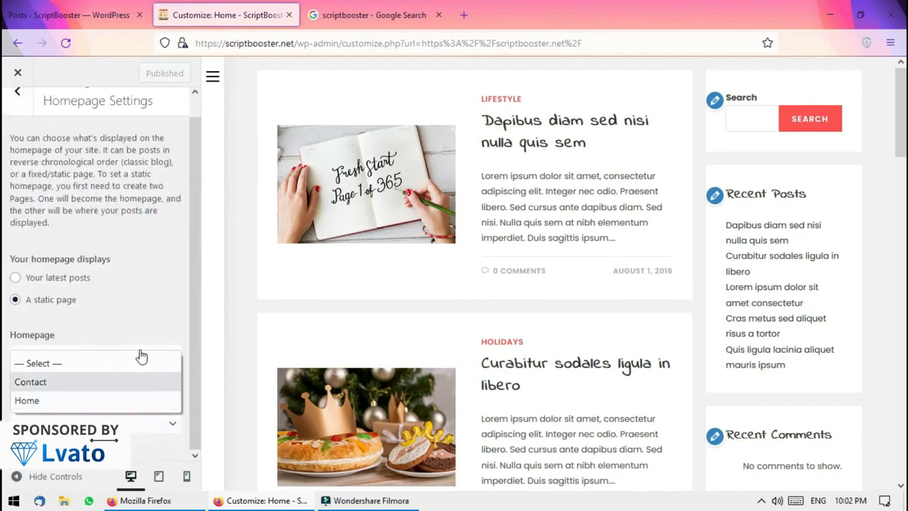
{"action": "left_click", "coordinate": [145, 286]}
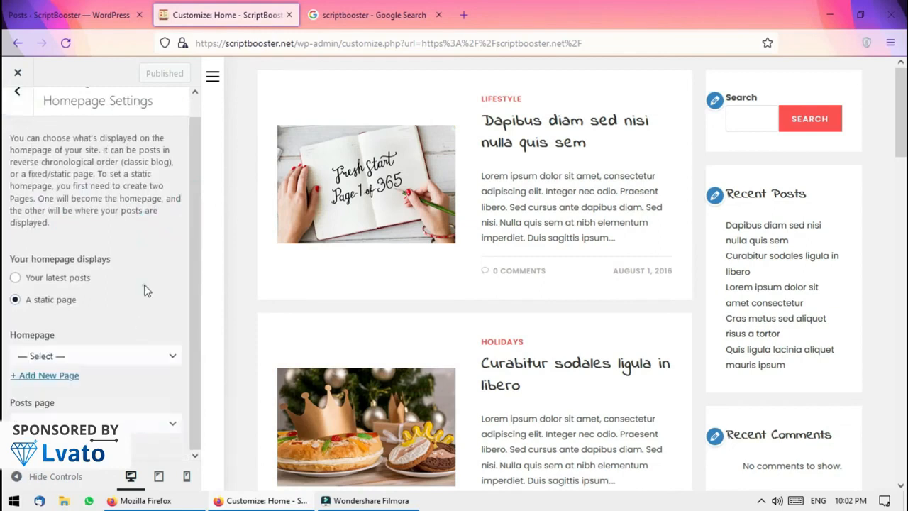
{"action": "left_click", "coordinate": [15, 101]}
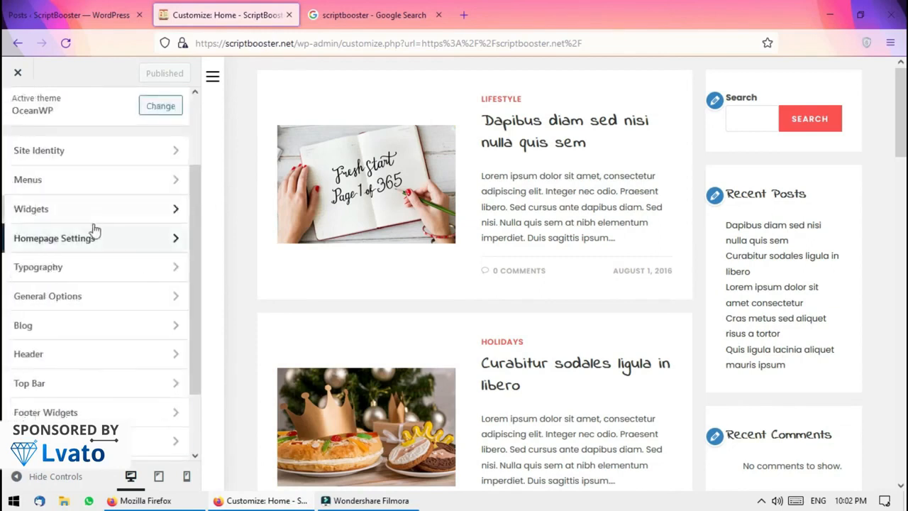
Browse the Typography sections, including the General and Body options
{"action": "left_click", "coordinate": [125, 271]}
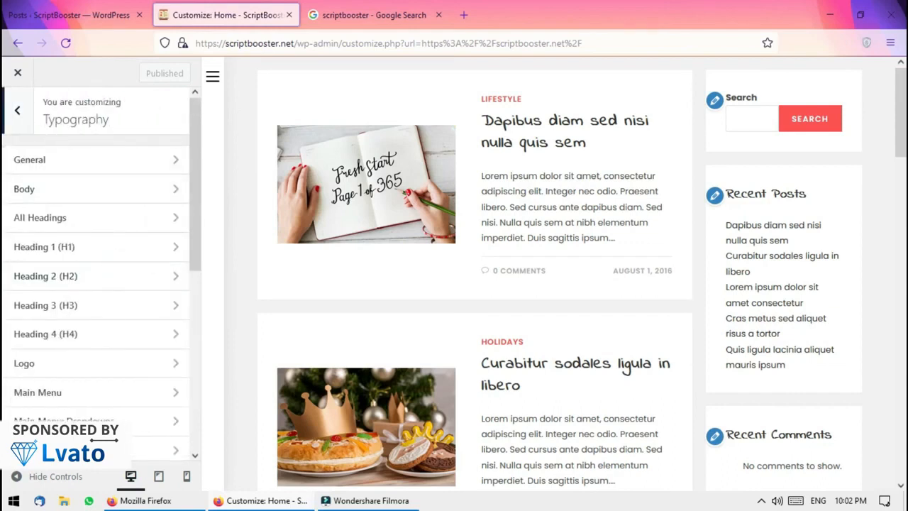
{"action": "left_click", "coordinate": [17, 110]}
{"action": "left_click", "coordinate": [76, 275]}
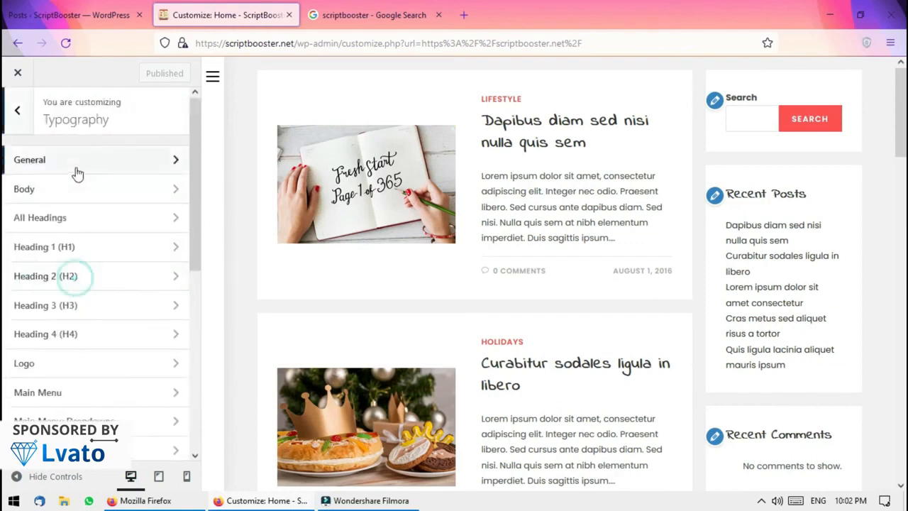
{"action": "left_click", "coordinate": [86, 163]}
{"action": "left_click", "coordinate": [16, 114]}
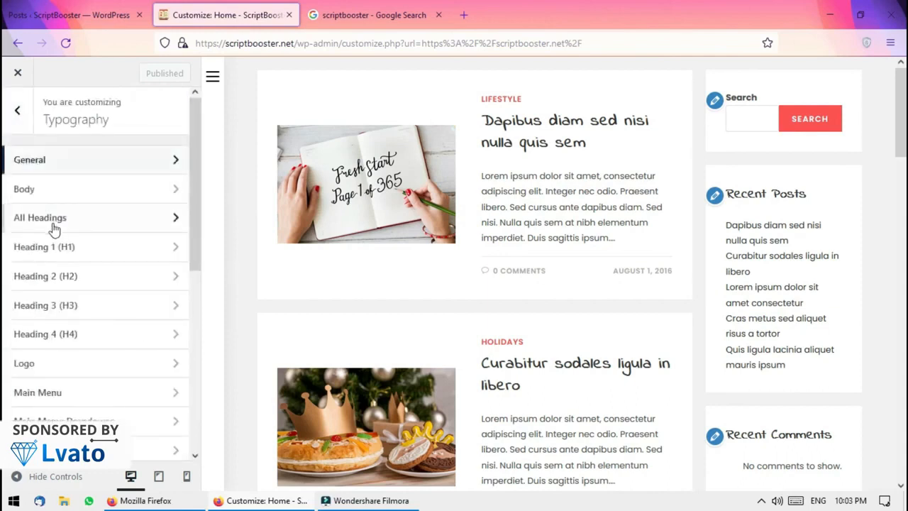
{"action": "left_click", "coordinate": [46, 193]}
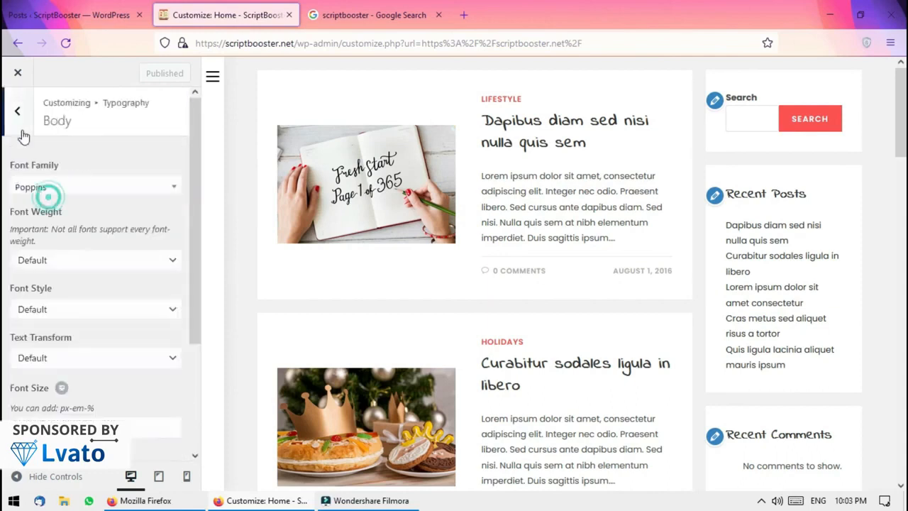
{"action": "left_click", "coordinate": [17, 113]}
Set the Logo typography line height to 1.4 with the slide-out menu shown in preview
{"action": "left_click", "coordinate": [68, 363]}
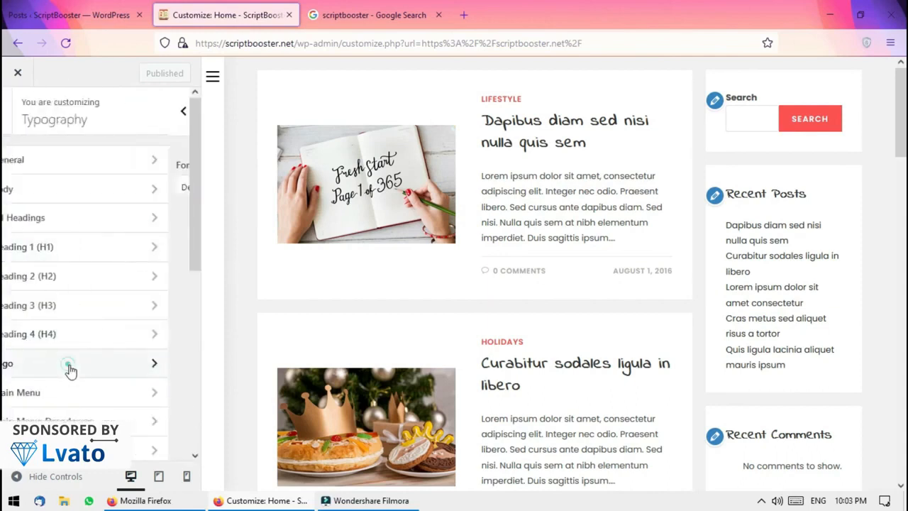
{"action": "scroll", "coordinate": [195, 319], "scroll_direction": "down", "scroll_amount": 1}
{"action": "left_click_drag", "start_coordinate": [196, 319], "coordinate": [193, 240]}
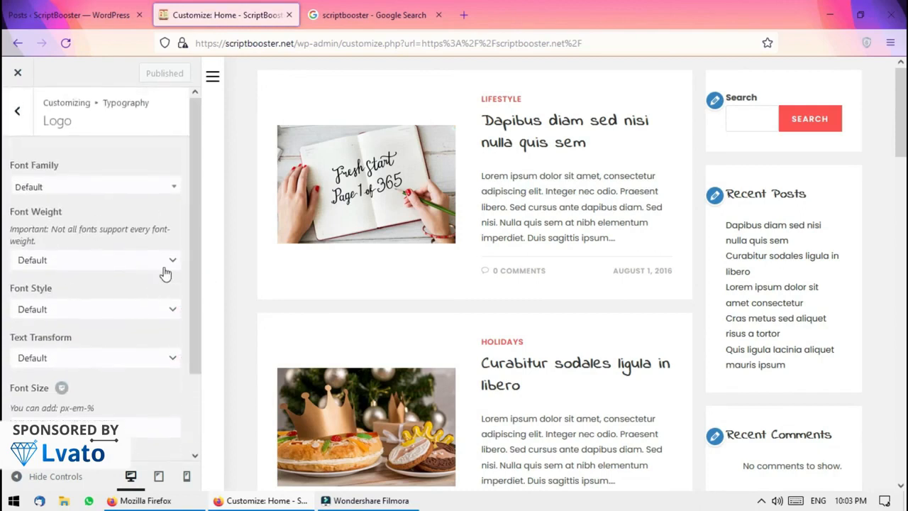
{"action": "left_click", "coordinate": [213, 80]}
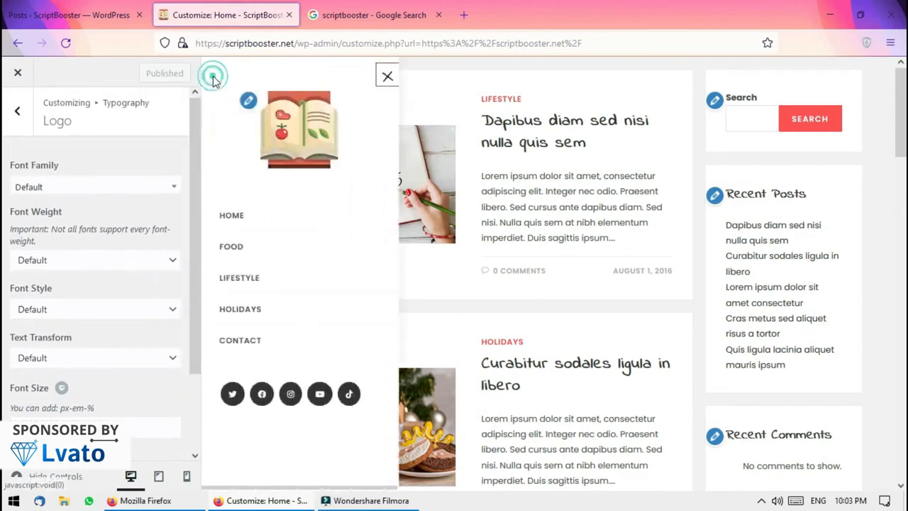
{"action": "left_click_drag", "start_coordinate": [191, 337], "coordinate": [190, 383]}
{"action": "left_click", "coordinate": [69, 423]}
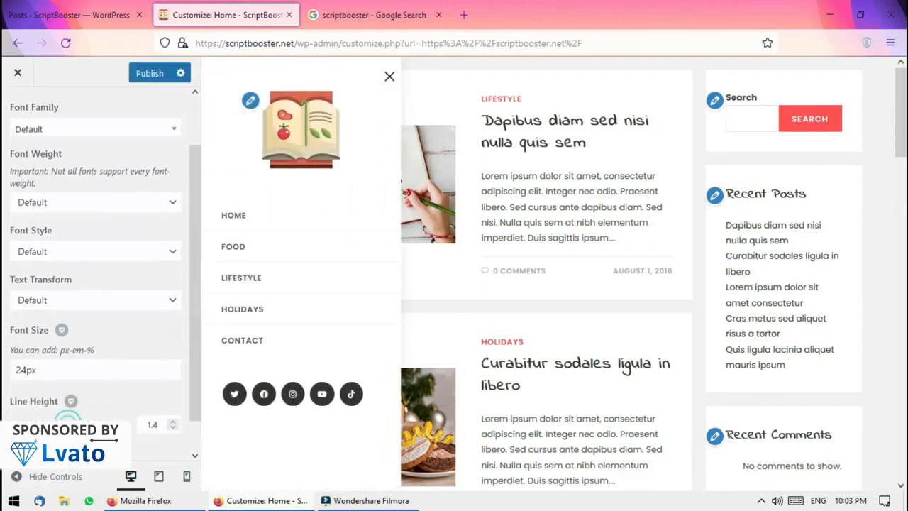
Open the Header logo setting and upload the mtk image from Downloads
{"action": "left_click", "coordinate": [250, 100]}
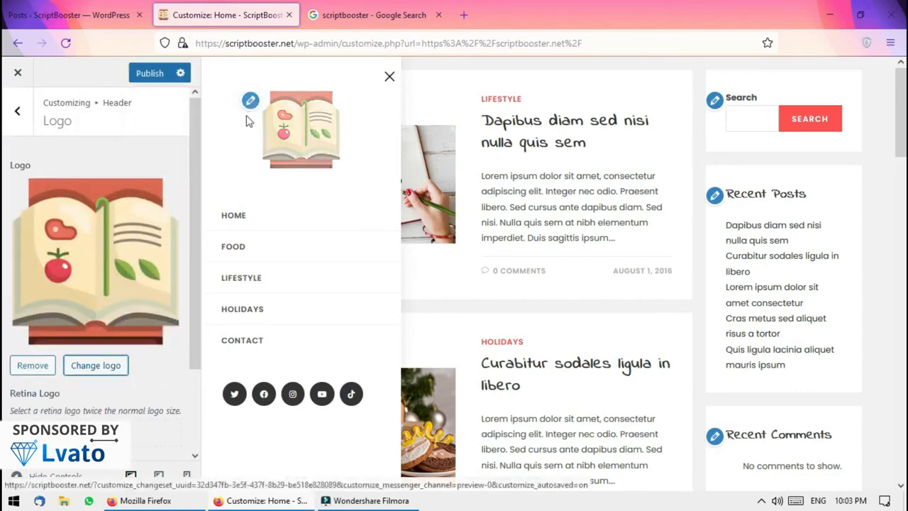
{"action": "left_click", "coordinate": [117, 371]}
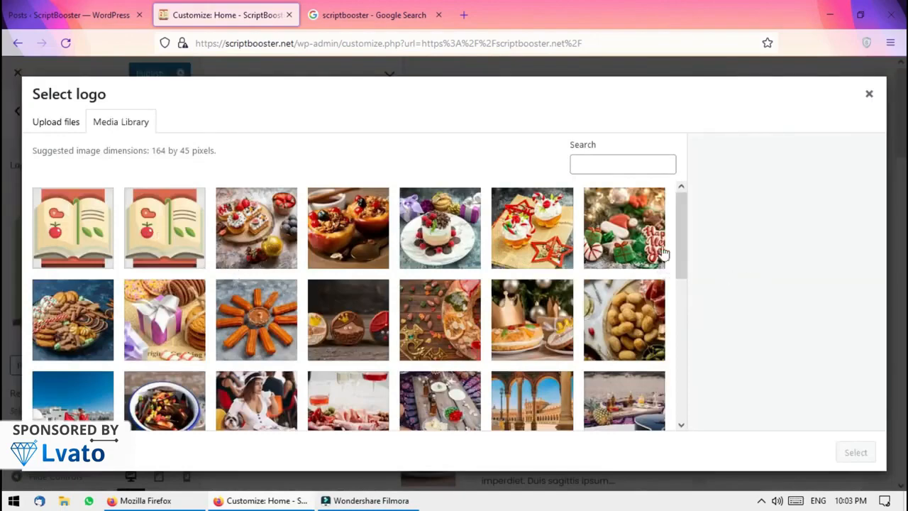
{"action": "scroll", "coordinate": [680, 263], "scroll_direction": "down", "scroll_amount": 10}
{"action": "left_click", "coordinate": [71, 122]}
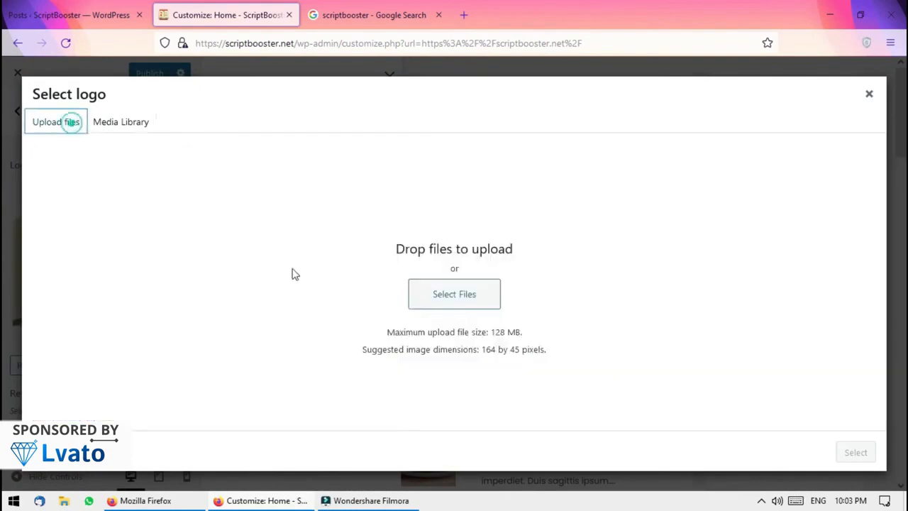
{"action": "left_click", "coordinate": [442, 301]}
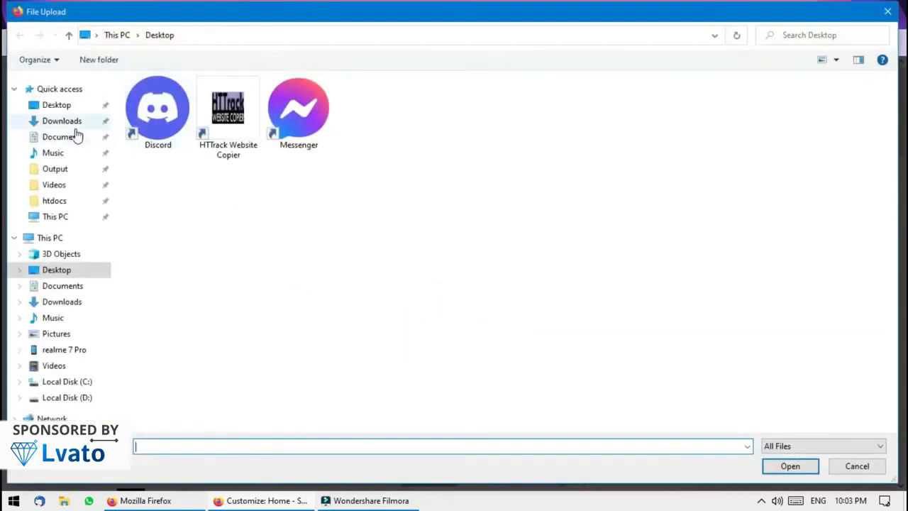
{"action": "left_click", "coordinate": [97, 126]}
{"action": "left_click_drag", "start_coordinate": [893, 99], "coordinate": [896, 200]}
{"action": "scroll", "coordinate": [897, 200], "scroll_direction": "up", "scroll_amount": 3}
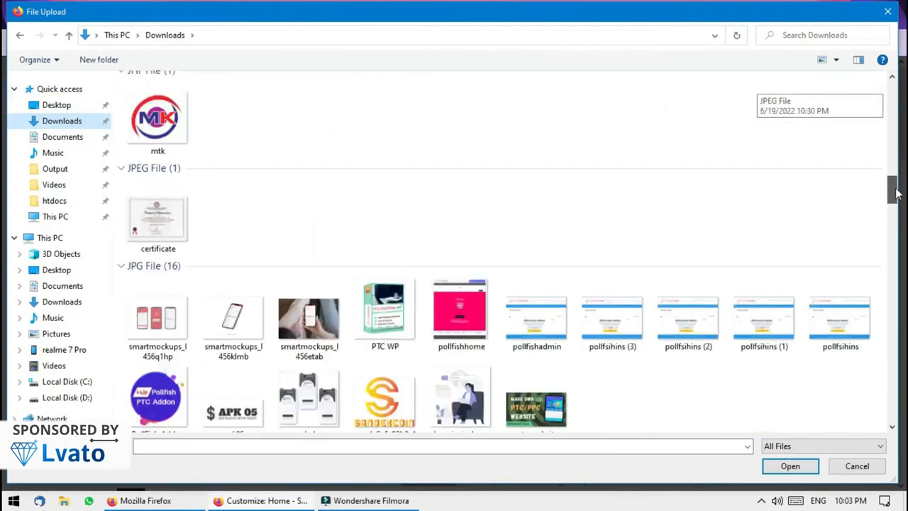
{"action": "left_click", "coordinate": [160, 216]}
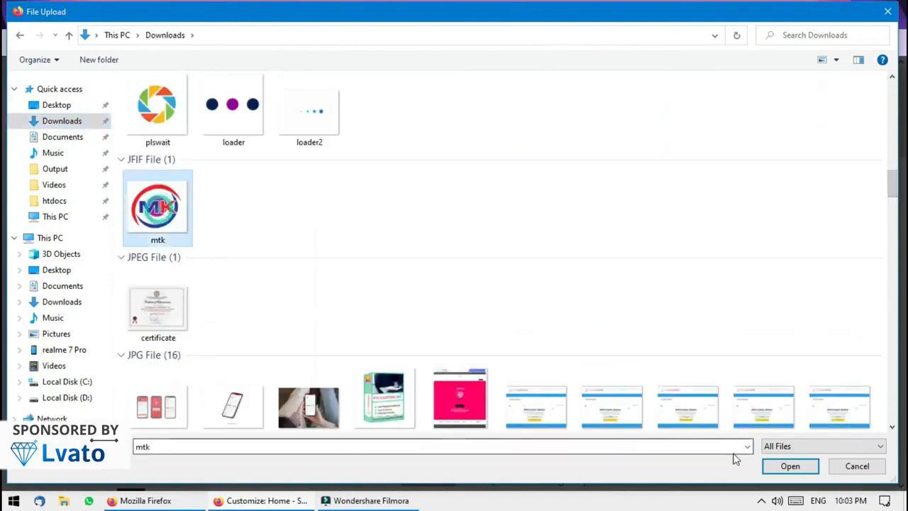
{"action": "left_click", "coordinate": [789, 466]}
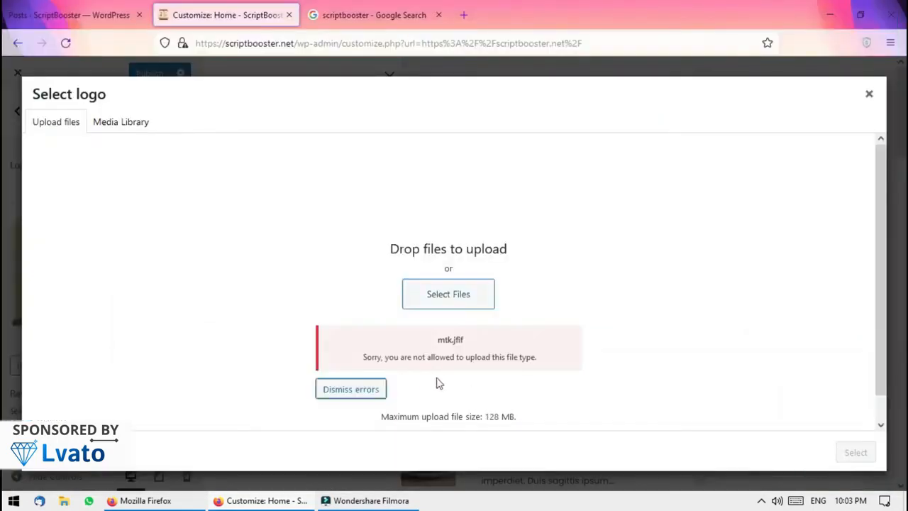
Upload usdt.png, then select and crop it as the site logo
{"action": "left_click", "coordinate": [442, 302]}
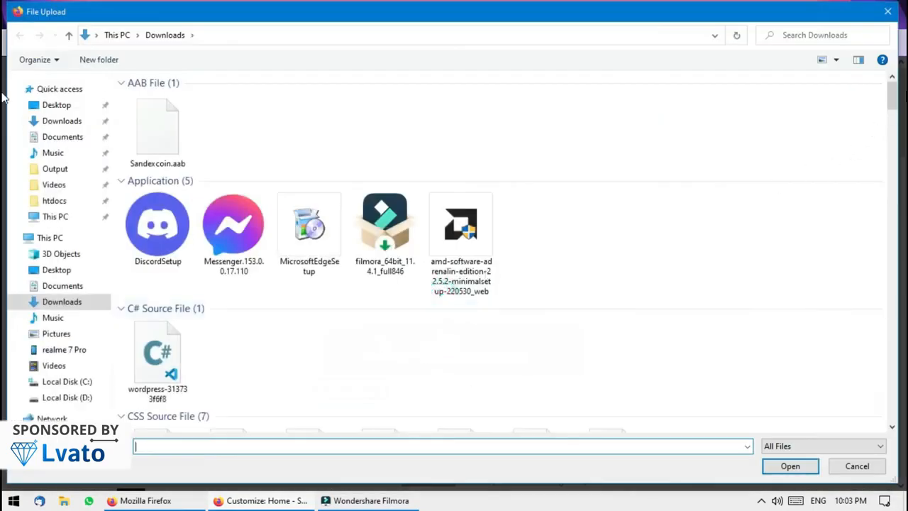
{"action": "left_click_drag", "start_coordinate": [892, 98], "coordinate": [891, 309]}
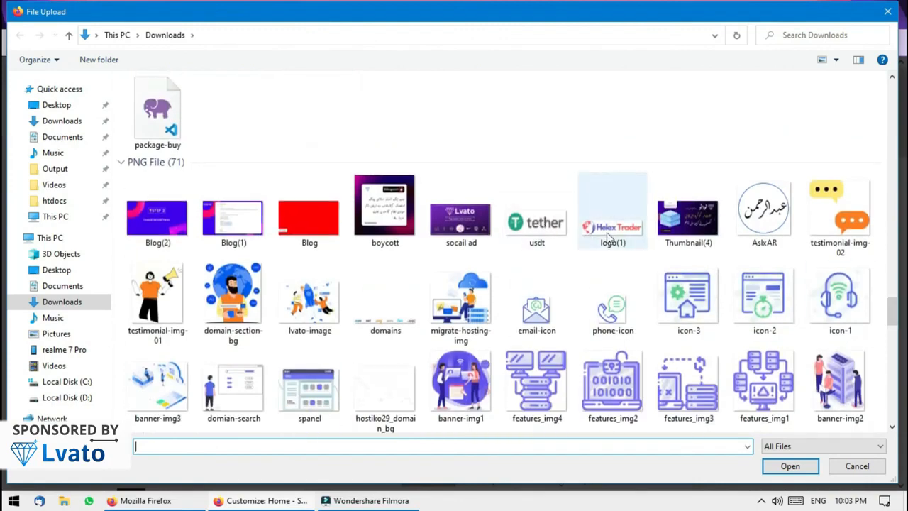
{"action": "left_click", "coordinate": [537, 217]}
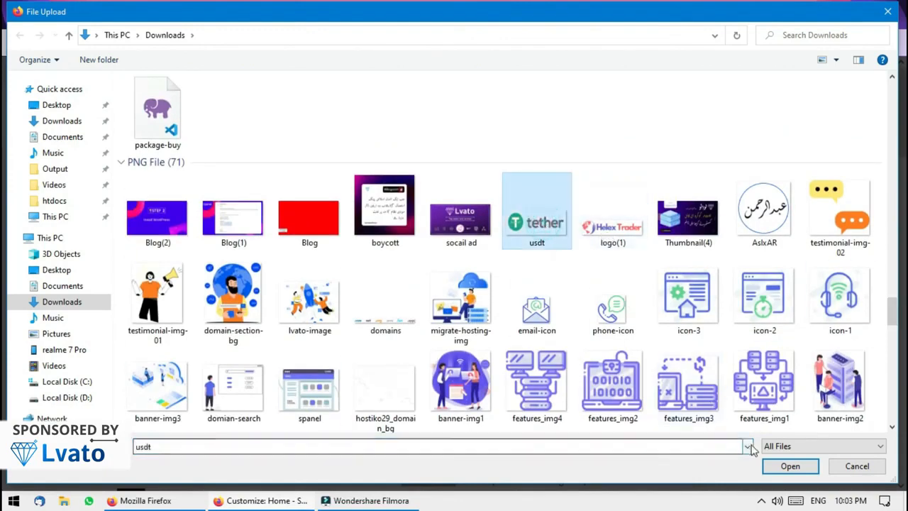
{"action": "left_click", "coordinate": [790, 465]}
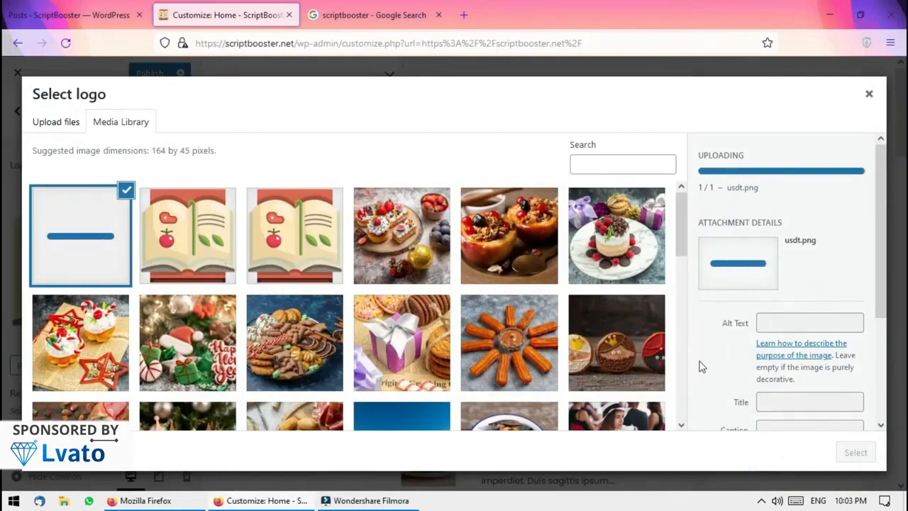
{"action": "left_click", "coordinate": [861, 454]}
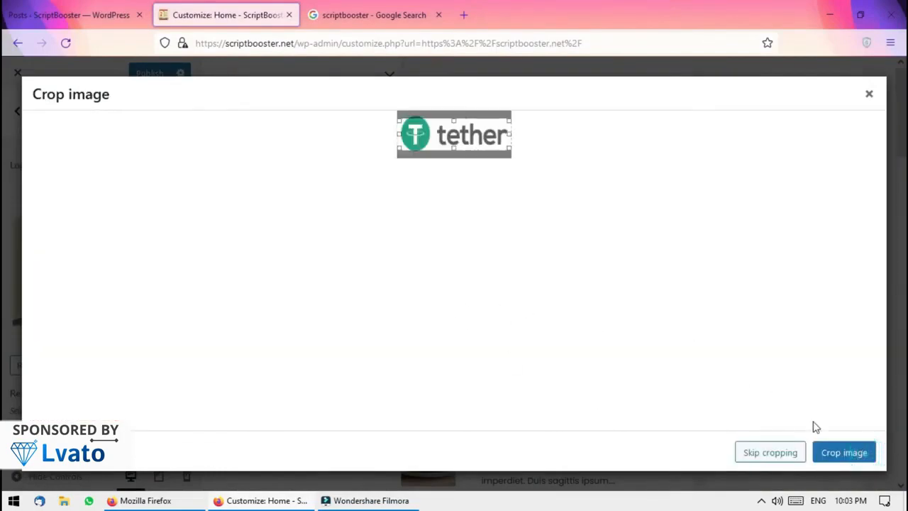
{"action": "left_click", "coordinate": [771, 453]}
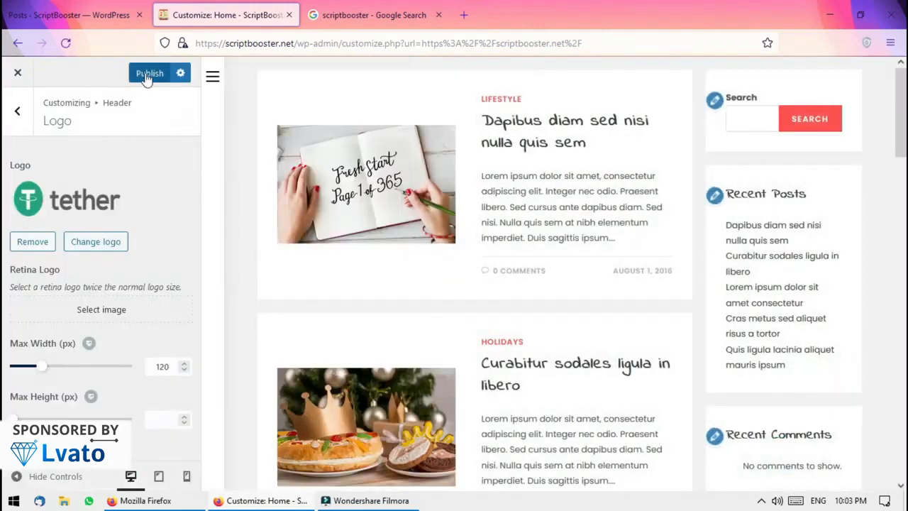
Publish the tether logo, then browse the Header Menu styling options
{"action": "left_click", "coordinate": [212, 76]}
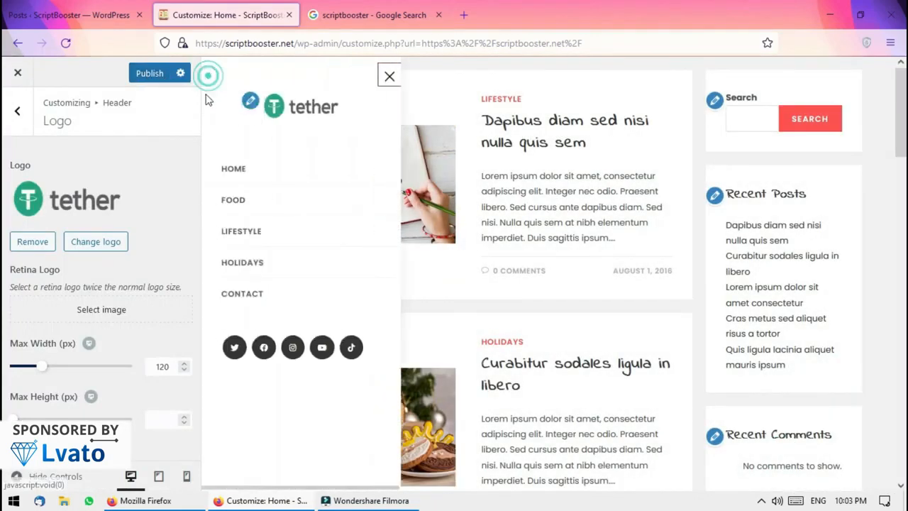
{"action": "left_click", "coordinate": [147, 73]}
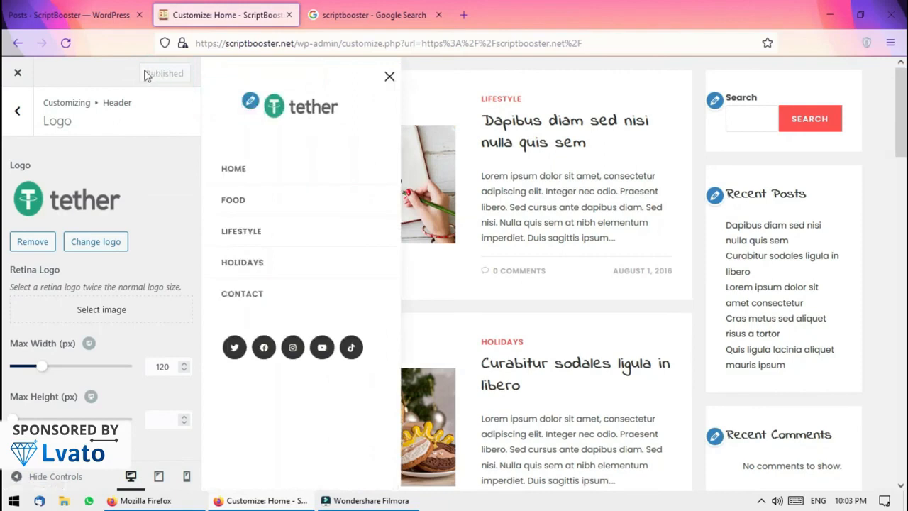
{"action": "left_click", "coordinate": [17, 110]}
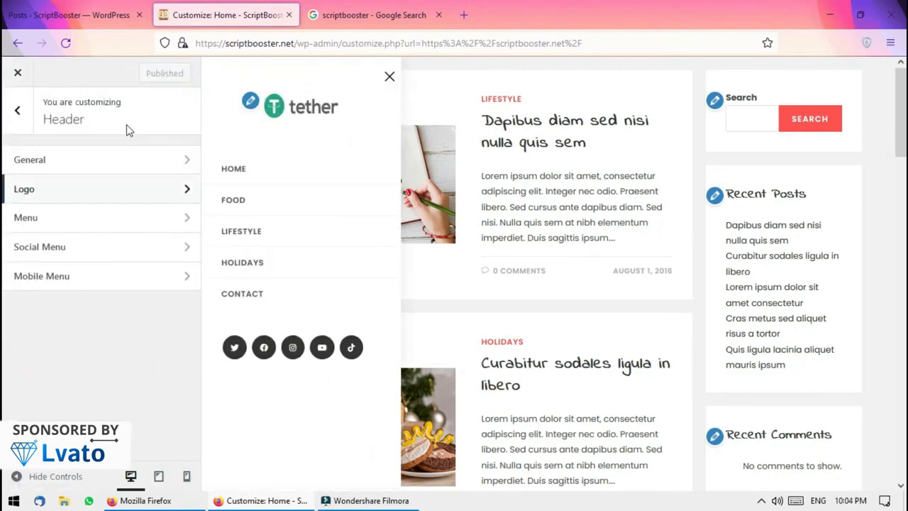
{"action": "left_click", "coordinate": [53, 220]}
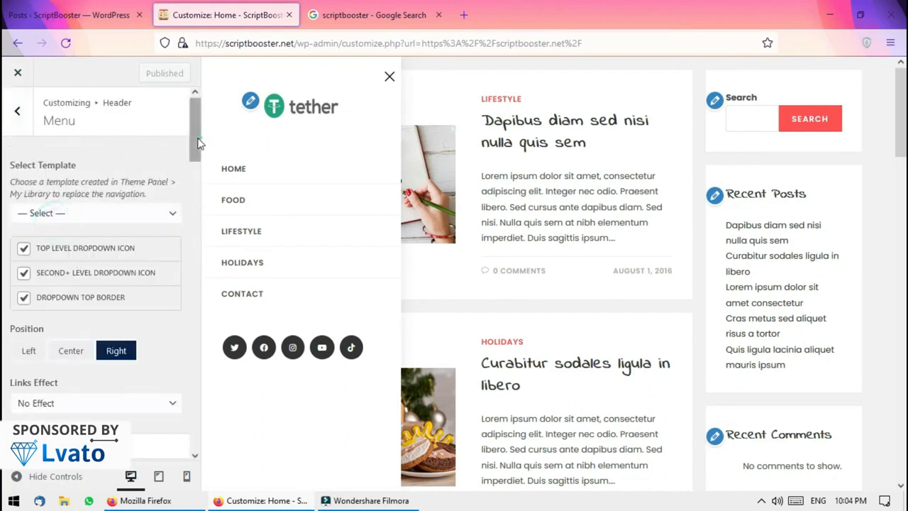
{"action": "scroll", "coordinate": [196, 173], "scroll_direction": "down", "scroll_amount": 1}
{"action": "scroll", "coordinate": [197, 173], "scroll_direction": "down", "scroll_amount": 12}
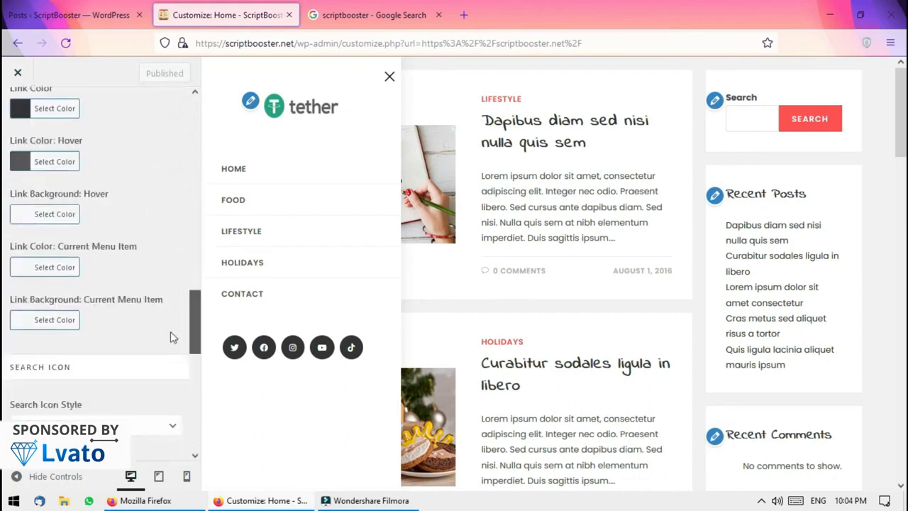
{"action": "left_click_drag", "start_coordinate": [197, 332], "coordinate": [181, 439]}
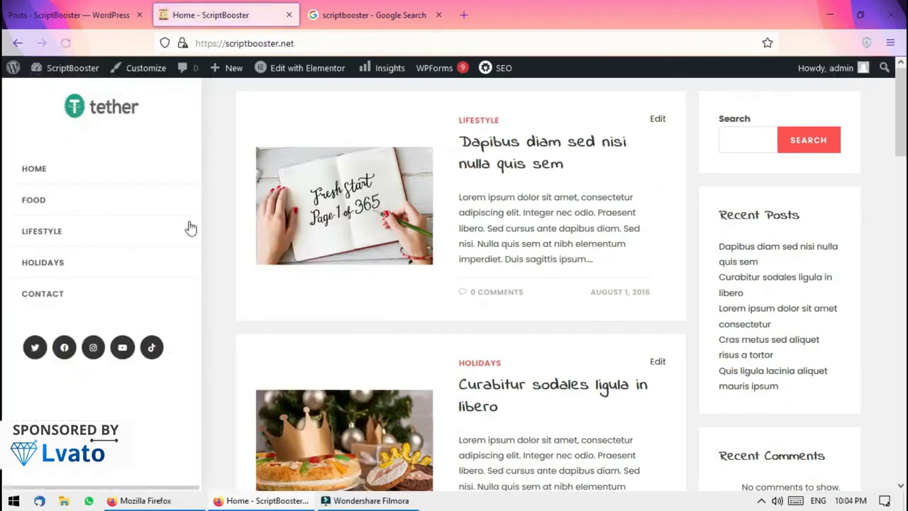
Open Appearance > Menus and inspect the Food menu item's settings
{"action": "left_click", "coordinate": [79, 15]}
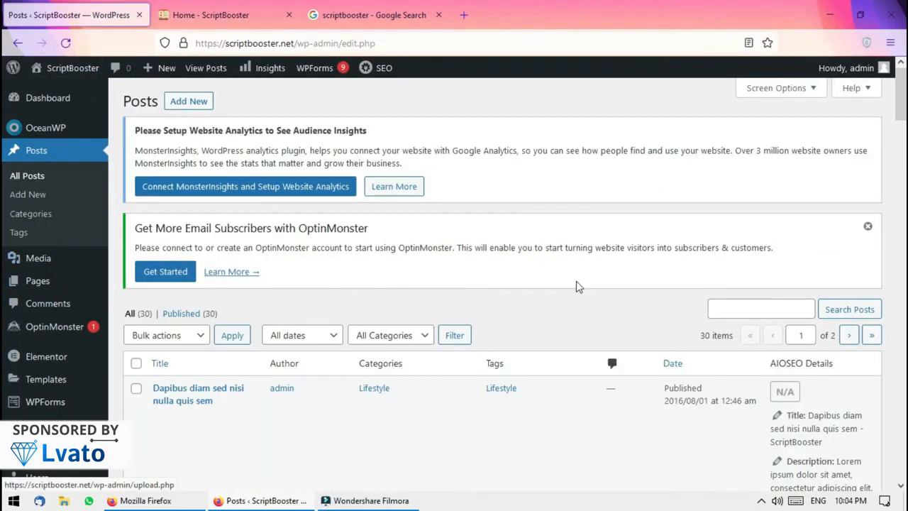
{"action": "scroll", "coordinate": [3, 105], "scroll_direction": "down", "scroll_amount": 2}
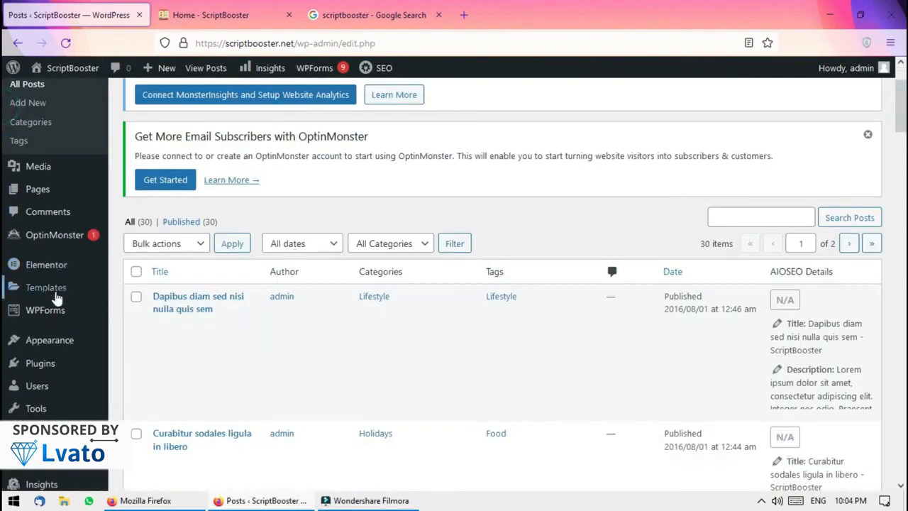
{"action": "mouse_move", "coordinate": [50, 344]}
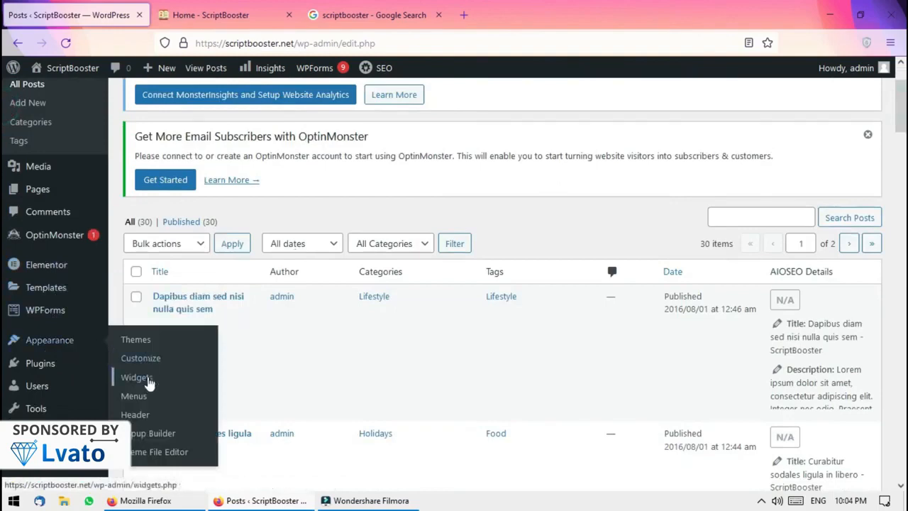
{"action": "left_click", "coordinate": [140, 398]}
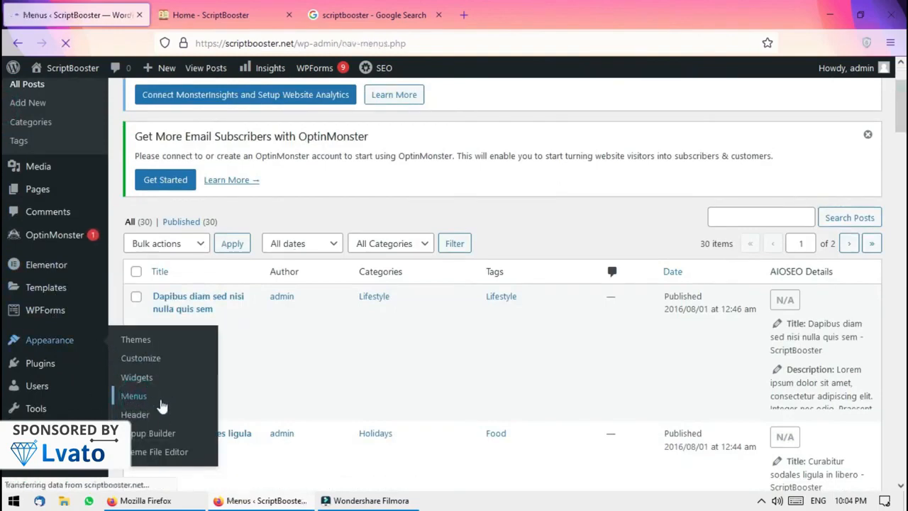
{"action": "scroll", "coordinate": [637, 277], "scroll_direction": "down", "scroll_amount": 5}
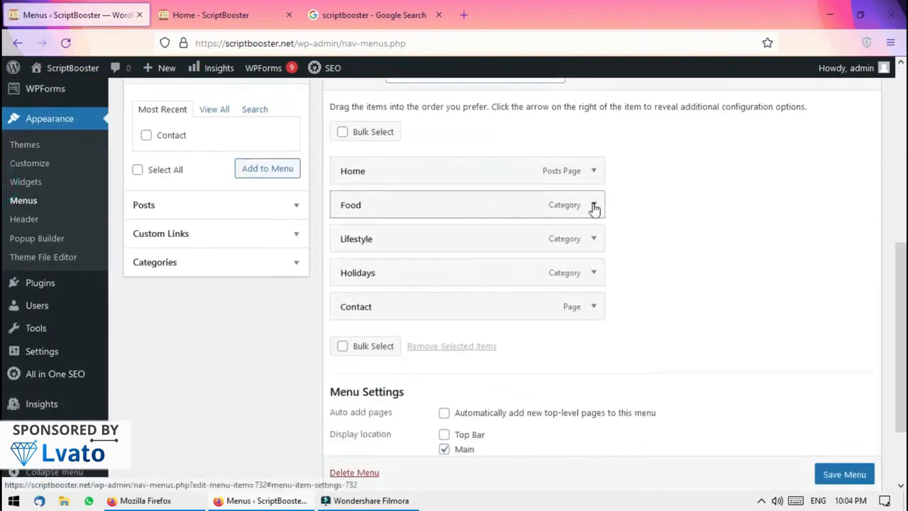
{"action": "left_click", "coordinate": [594, 205]}
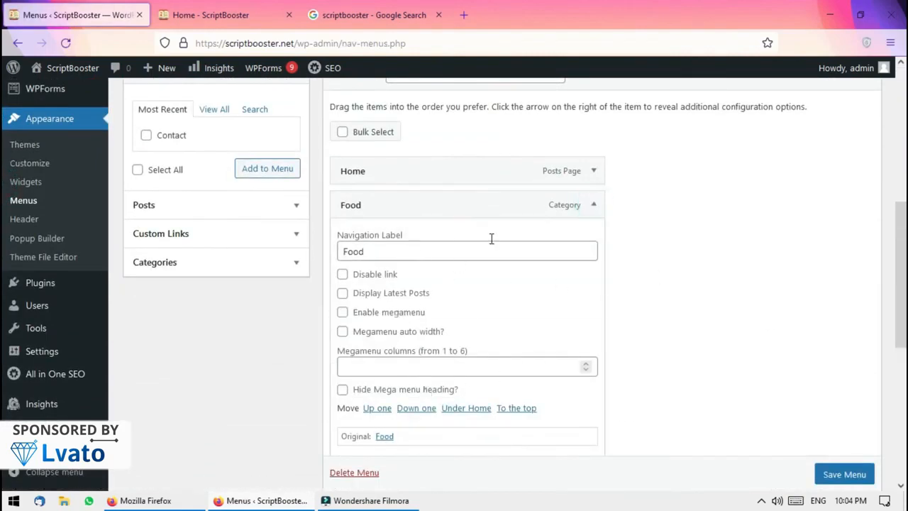
{"action": "left_click", "coordinate": [594, 205]}
Paste the site address into a Custom Link URL and change it to my.lvato.com
{"action": "left_click", "coordinate": [226, 234]}
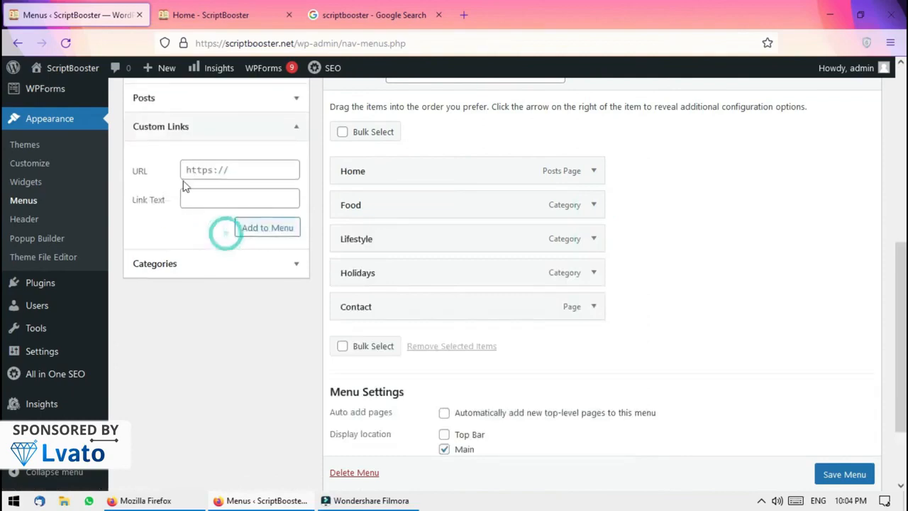
{"action": "left_click", "coordinate": [213, 15]}
{"action": "left_click", "coordinate": [280, 42]}
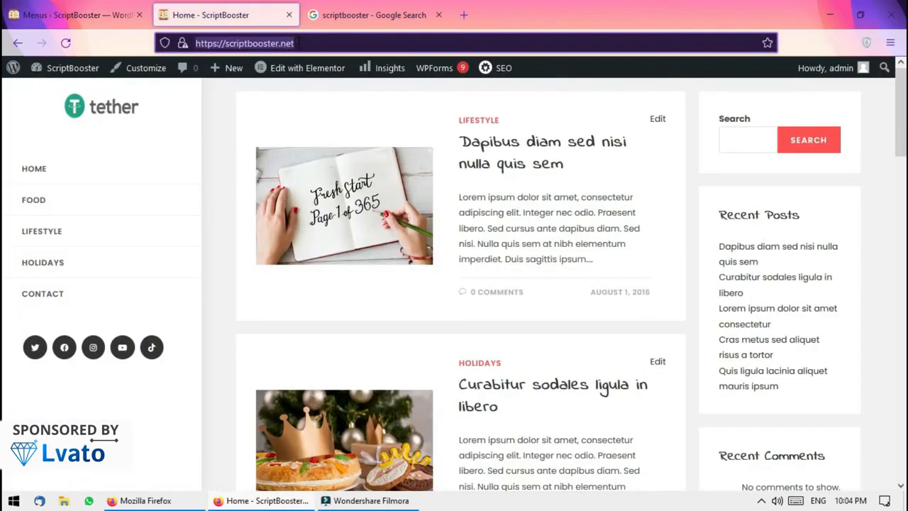
{"action": "left_click", "coordinate": [70, 14]}
{"action": "left_click", "coordinate": [206, 169]}
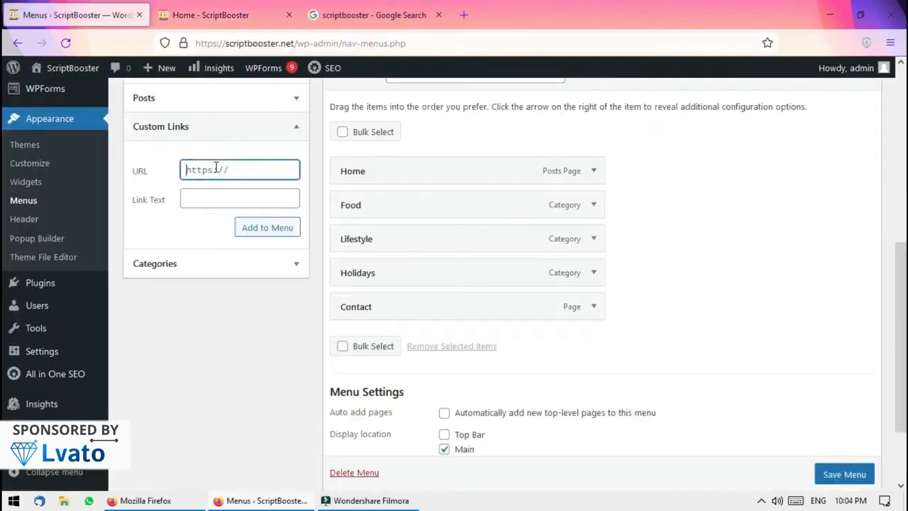
{"action": "key", "text": "ctrl+v"}
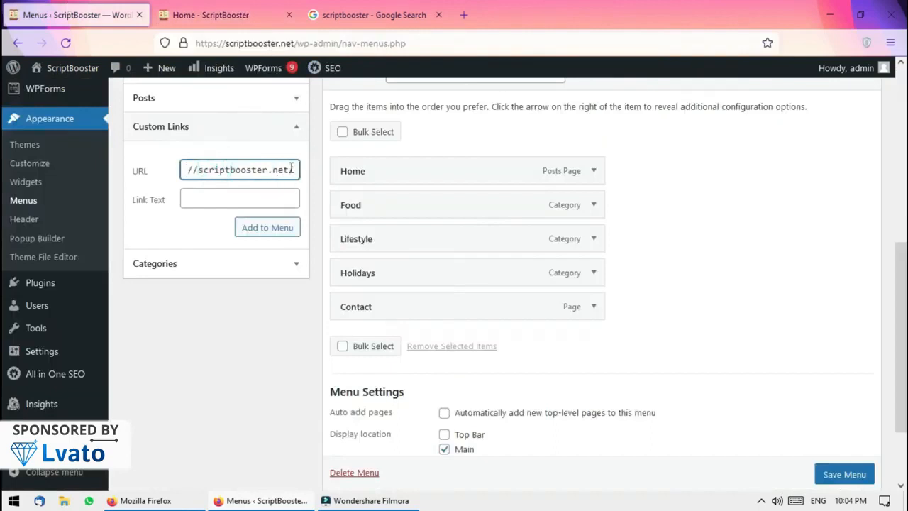
{"action": "left_click_drag", "start_coordinate": [253, 167], "coordinate": [204, 168]}
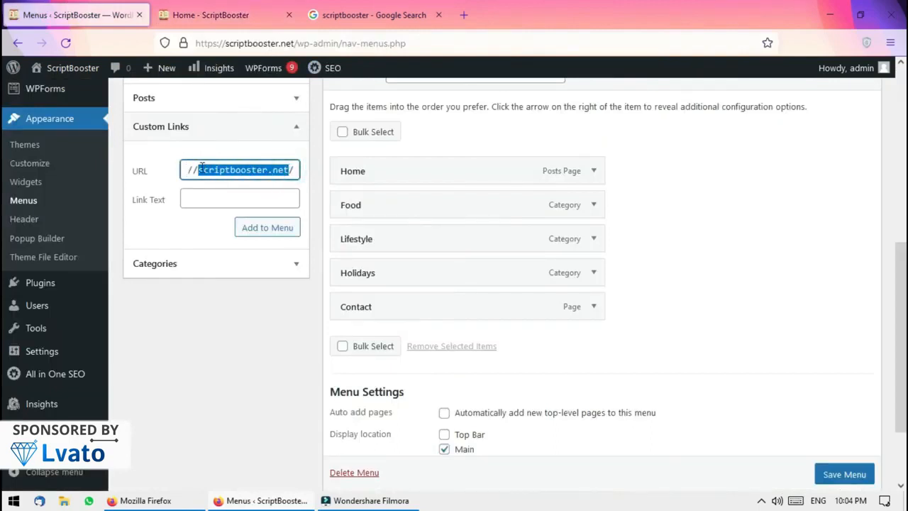
{"action": "type", "text": "my.lvato.com"}
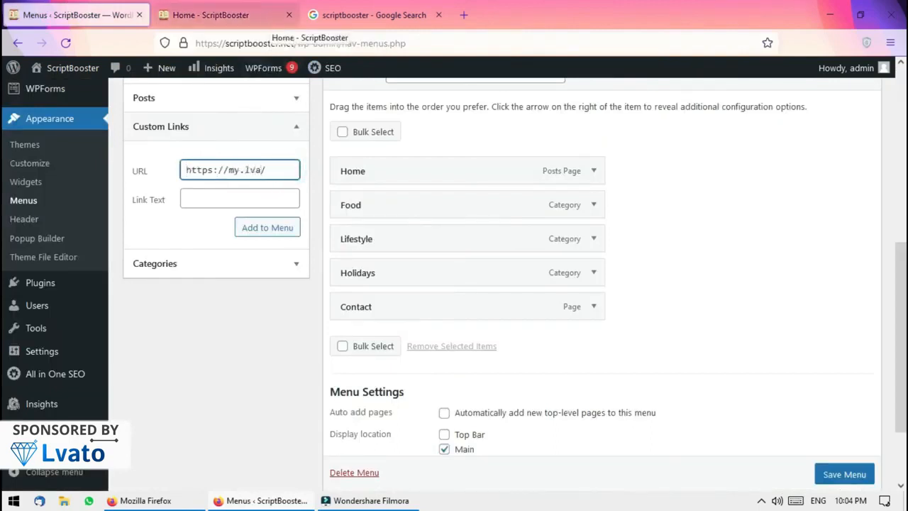
Add the Hosting link, move it above Contact, and save the menu
{"action": "left_click", "coordinate": [234, 199]}
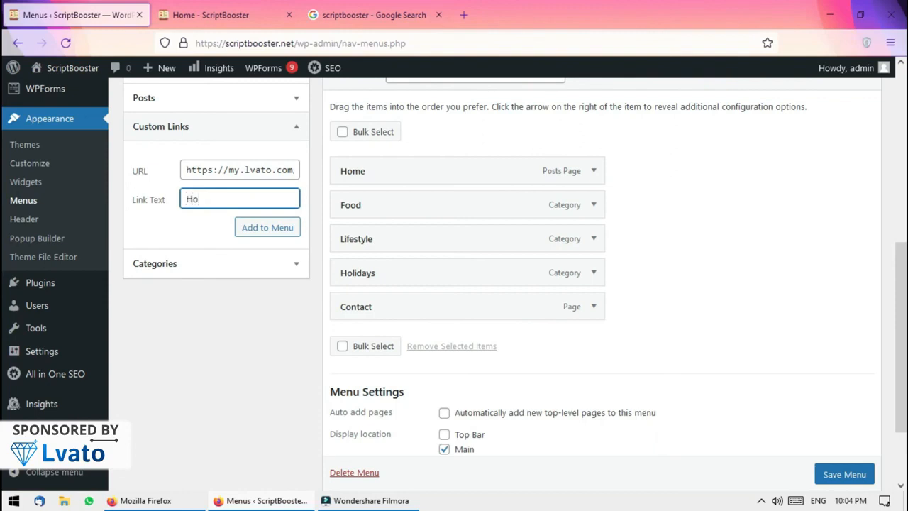
{"action": "left_click", "coordinate": [259, 233]}
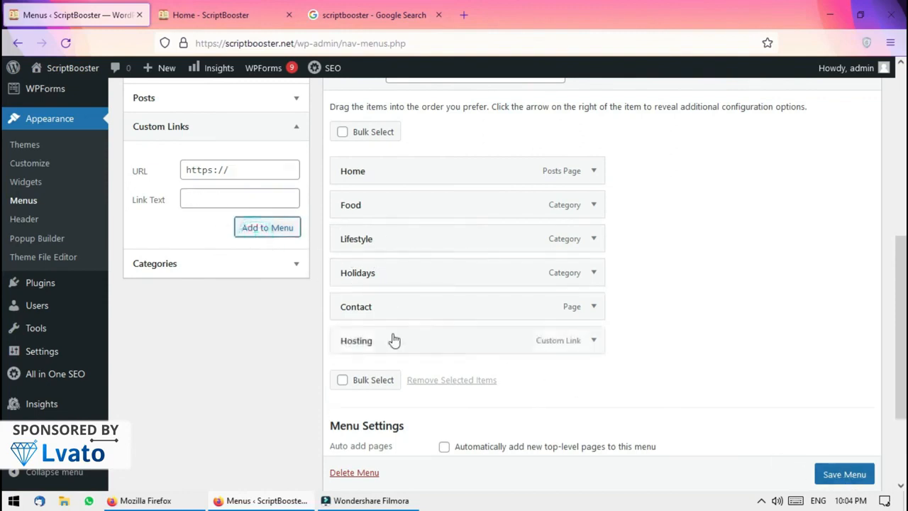
{"action": "left_click_drag", "start_coordinate": [377, 340], "coordinate": [454, 310]}
{"action": "left_click", "coordinate": [844, 474]}
{"action": "scroll", "coordinate": [712, 450], "scroll_direction": "down", "scroll_amount": 1}
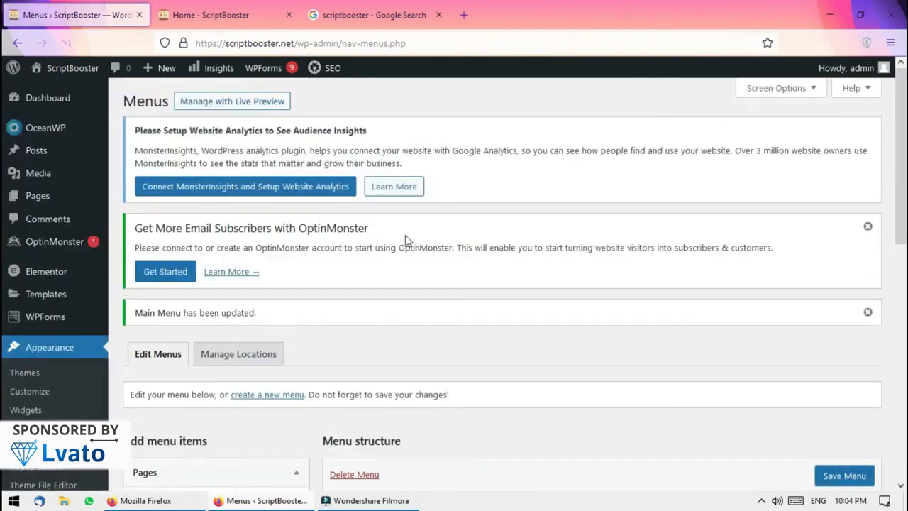
{"action": "left_click", "coordinate": [213, 15]}
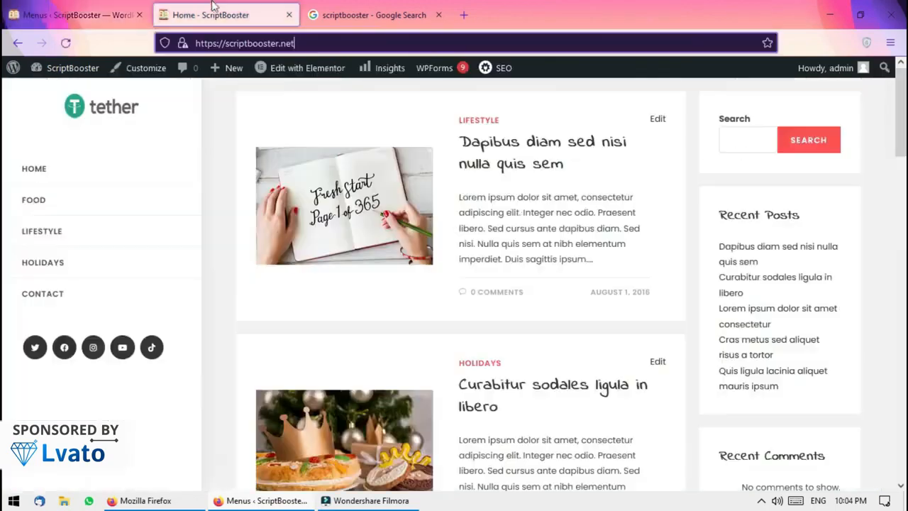
Reload the home page and check that the Hosting menu link opens the Lvato site
{"action": "left_click", "coordinate": [62, 70]}
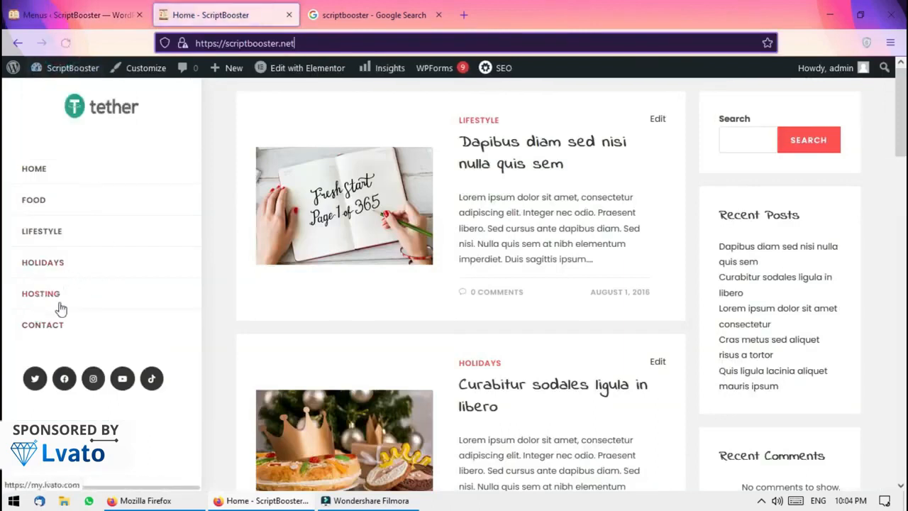
{"action": "left_click", "coordinate": [60, 301]}
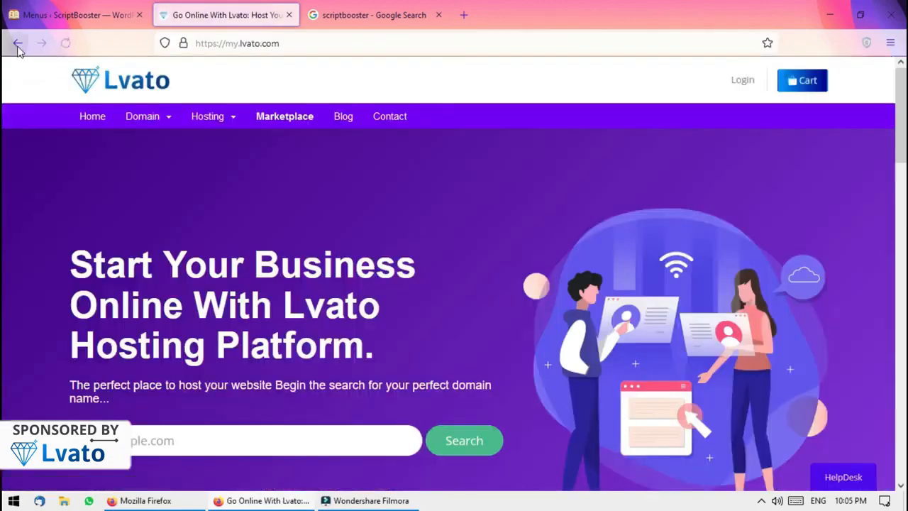
{"action": "left_click", "coordinate": [18, 43]}
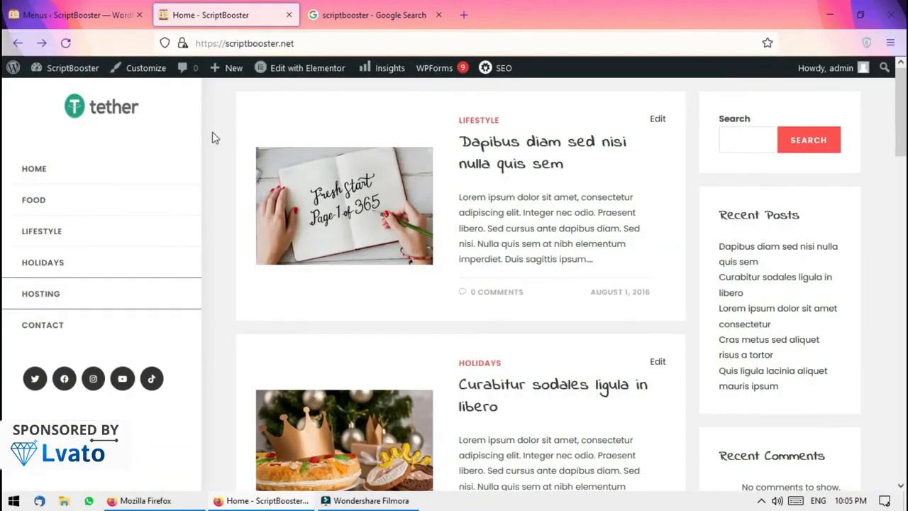
{"action": "scroll", "coordinate": [4, 142], "scroll_direction": "down", "scroll_amount": 7}
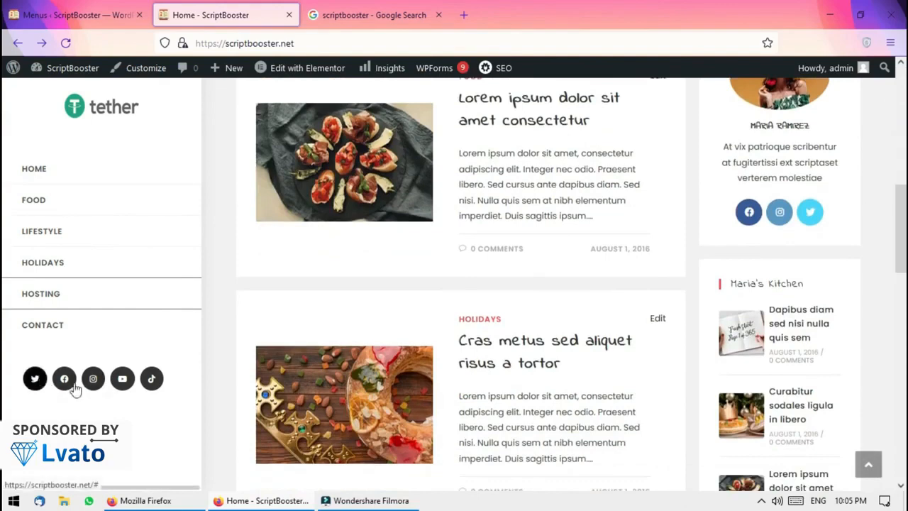
{"action": "left_click", "coordinate": [149, 74]}
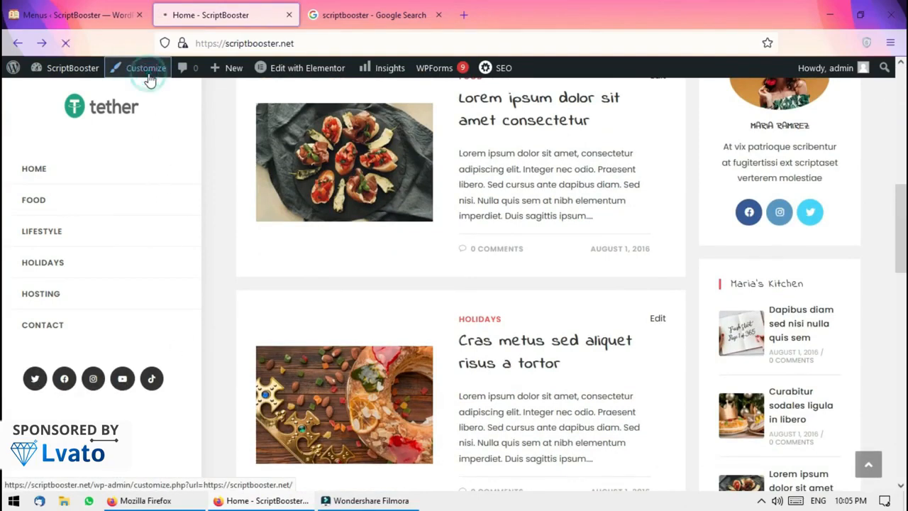
Open OceanWP's Customizer settings from the admin sidebar, then return to the live-preview Customizer tab
{"action": "left_click", "coordinate": [78, 14]}
{"action": "mouse_move", "coordinate": [57, 248]}
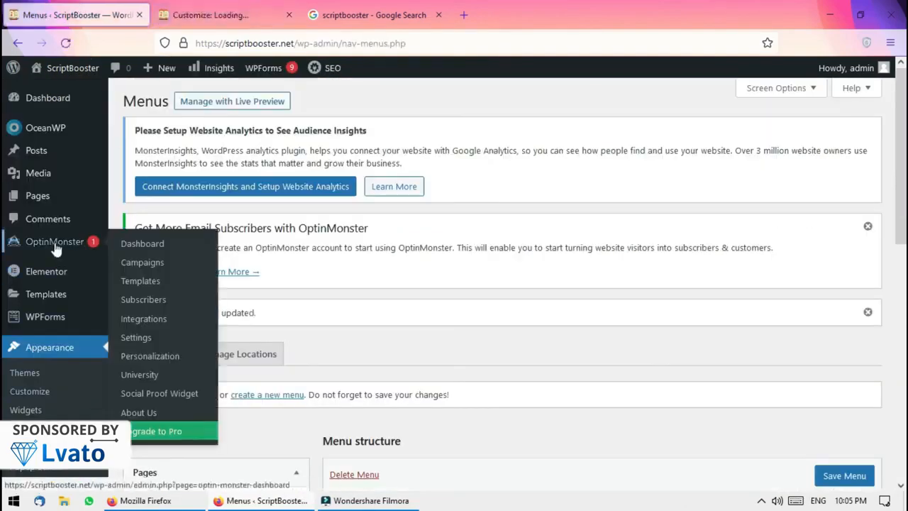
{"action": "mouse_move", "coordinate": [49, 142]}
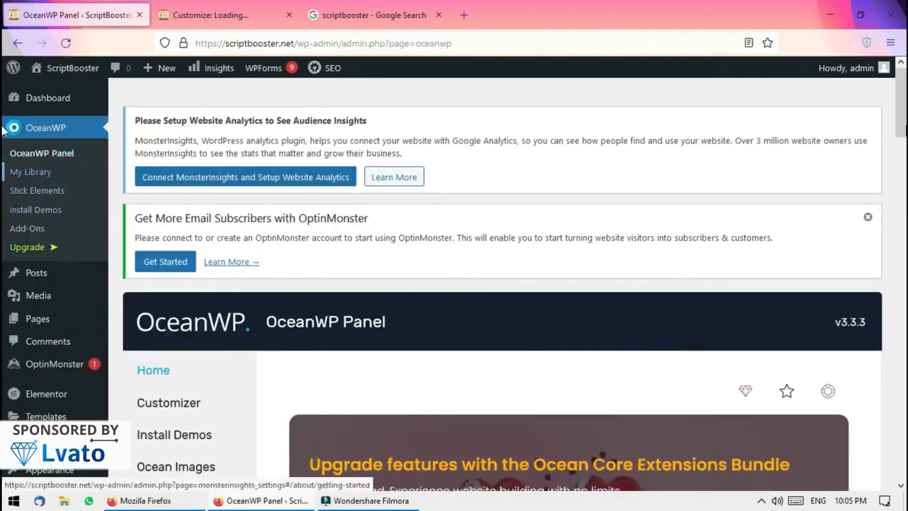
{"action": "scroll", "coordinate": [7, 163], "scroll_direction": "down", "scroll_amount": 4}
{"action": "scroll", "coordinate": [3, 159], "scroll_direction": "up", "scroll_amount": 1}
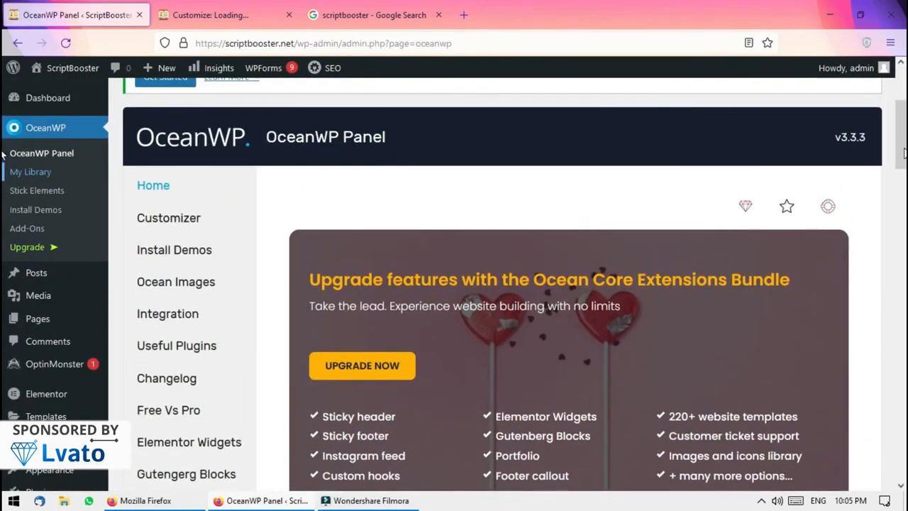
{"action": "left_click", "coordinate": [179, 220]}
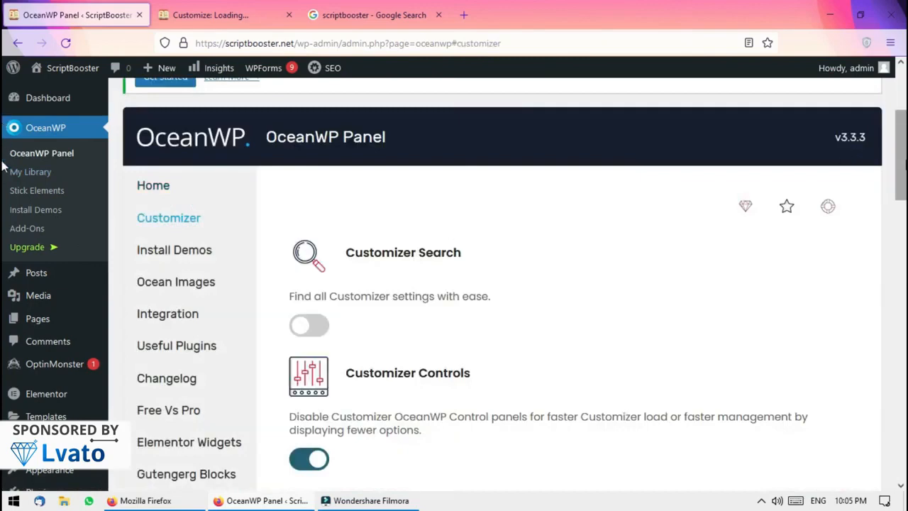
{"action": "scroll", "coordinate": [4, 167], "scroll_direction": "down", "scroll_amount": 10}
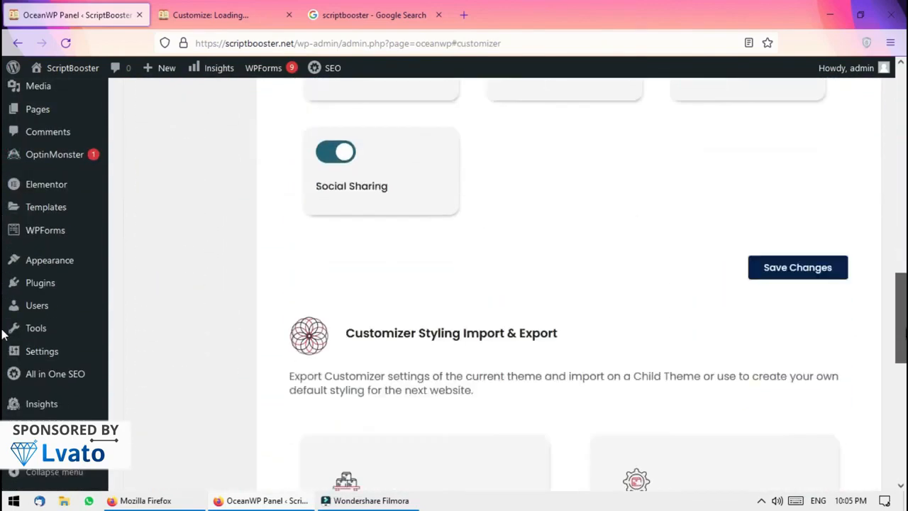
{"action": "scroll", "coordinate": [4, 337], "scroll_direction": "down", "scroll_amount": 6}
{"action": "scroll", "coordinate": [4, 172], "scroll_direction": "up", "scroll_amount": 15}
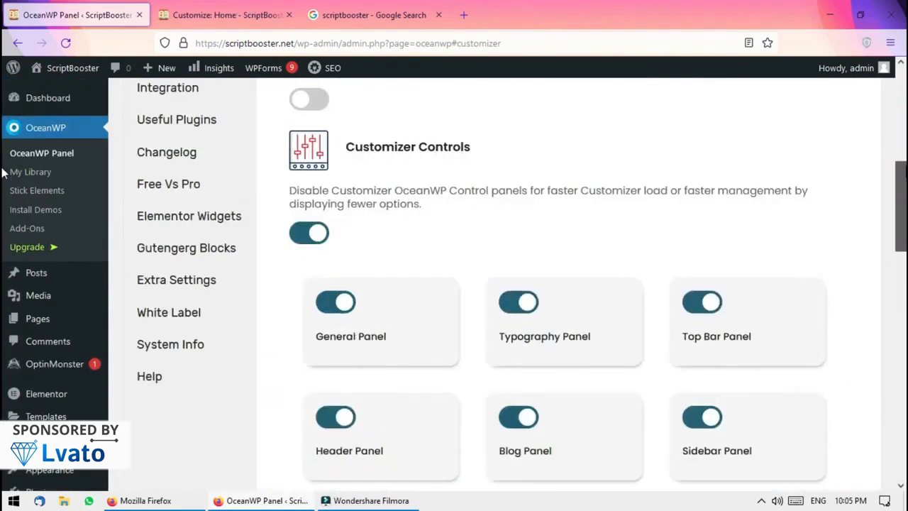
{"action": "scroll", "coordinate": [3, 171], "scroll_direction": "up", "scroll_amount": 4}
{"action": "left_click", "coordinate": [227, 15]}
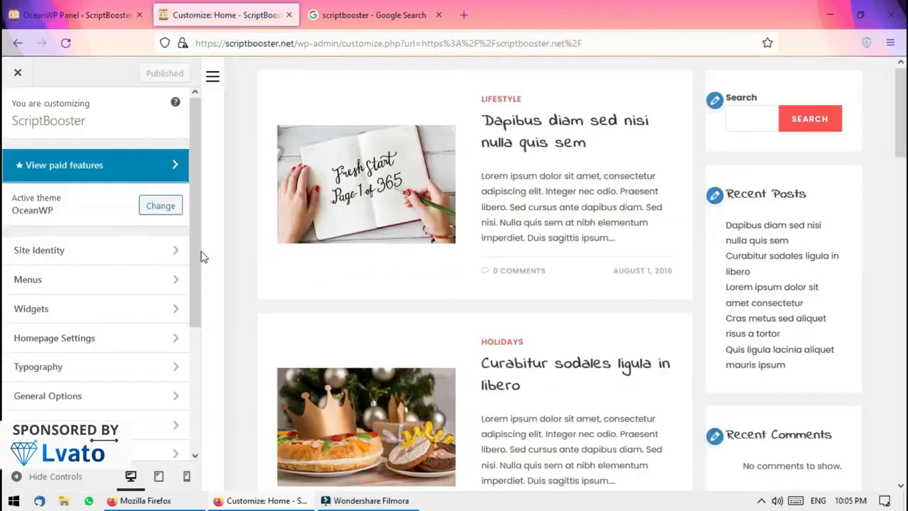
Enable the Twitter sharing button alongside Facebook and WhatsApp in Social Sharing
{"action": "left_click_drag", "start_coordinate": [197, 283], "coordinate": [195, 330]}
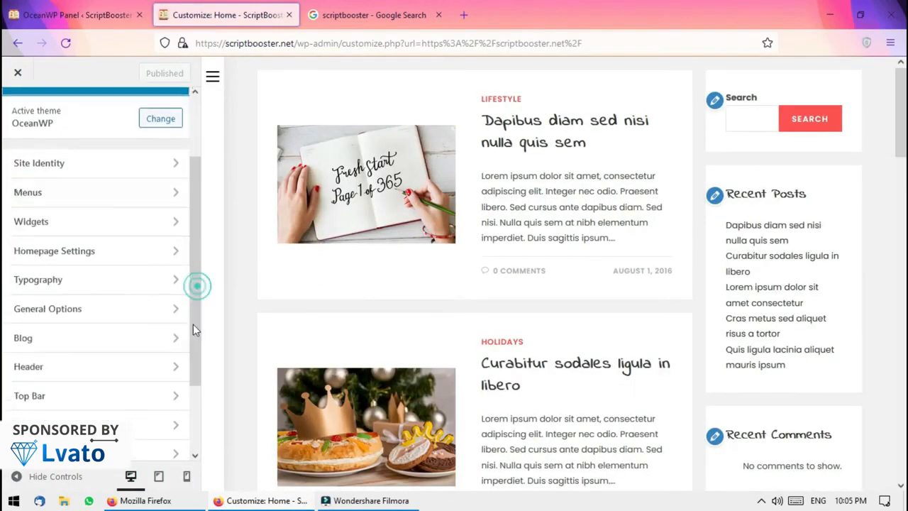
{"action": "left_click", "coordinate": [214, 76]}
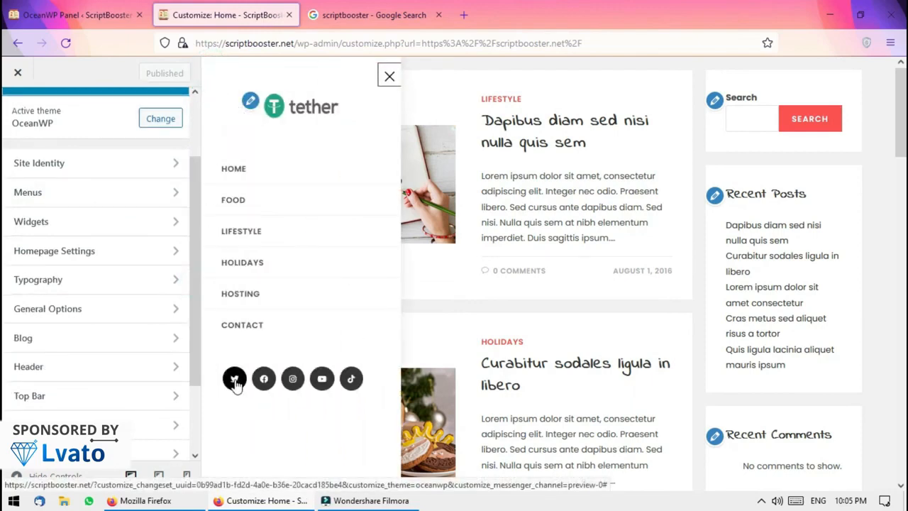
{"action": "left_click_drag", "start_coordinate": [193, 325], "coordinate": [197, 400]}
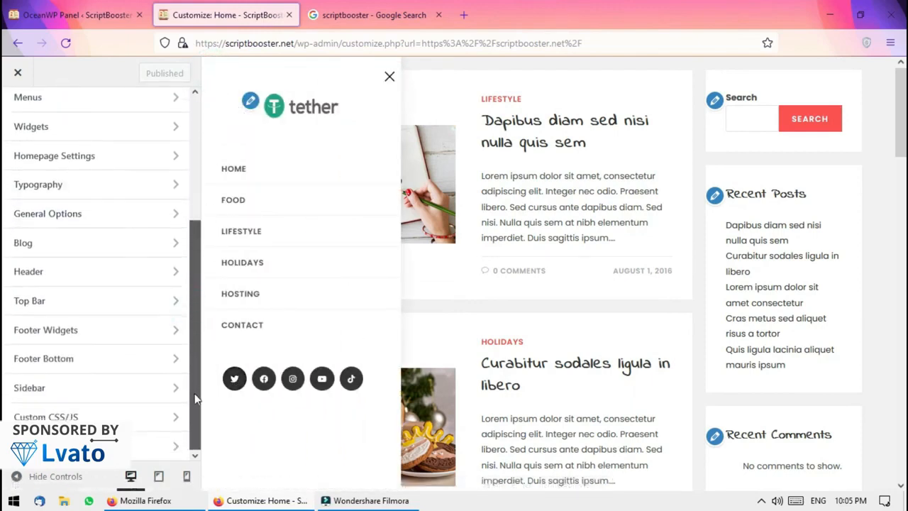
{"action": "left_click", "coordinate": [154, 443]}
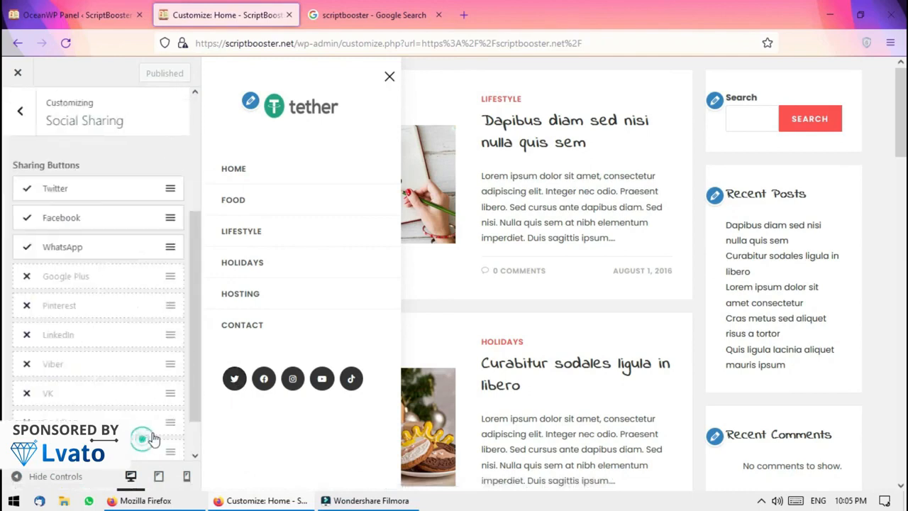
{"action": "left_click", "coordinate": [24, 192]}
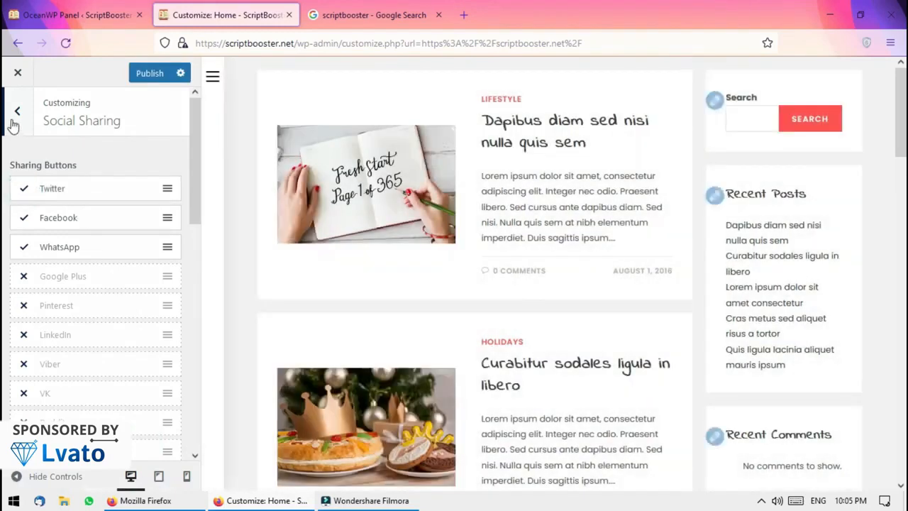
{"action": "left_click", "coordinate": [17, 111]}
Look over Homepage Settings, then reach the Header settings via the logo's edit pencil
{"action": "left_click", "coordinate": [212, 76]}
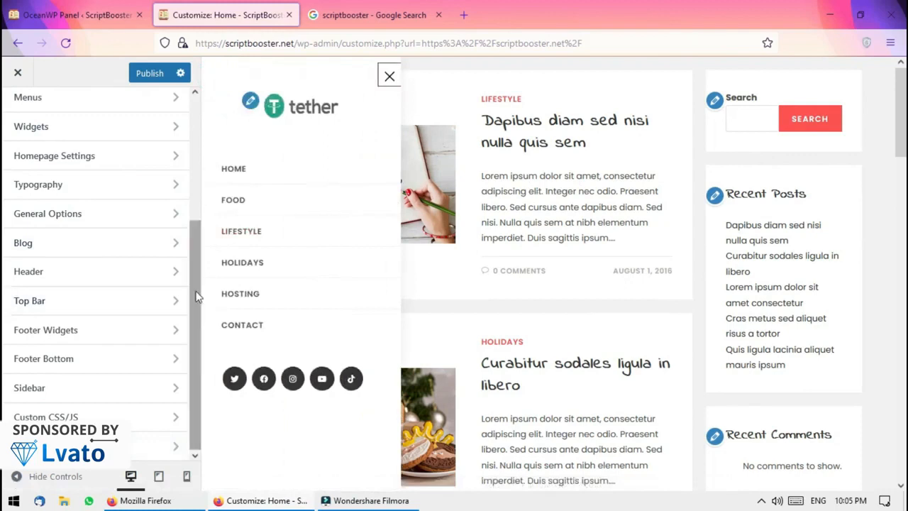
{"action": "left_click", "coordinate": [169, 156]}
{"action": "left_click", "coordinate": [19, 112]}
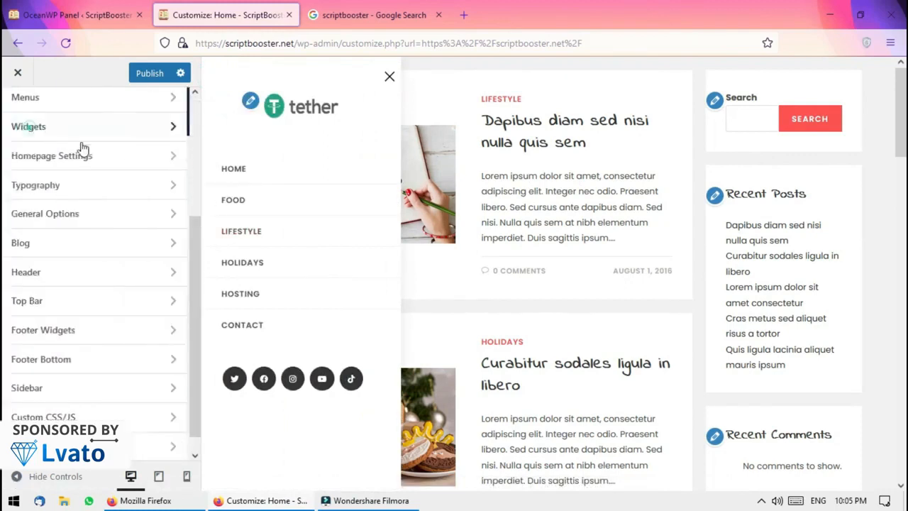
{"action": "left_click", "coordinate": [251, 101]}
{"action": "left_click", "coordinate": [17, 112]}
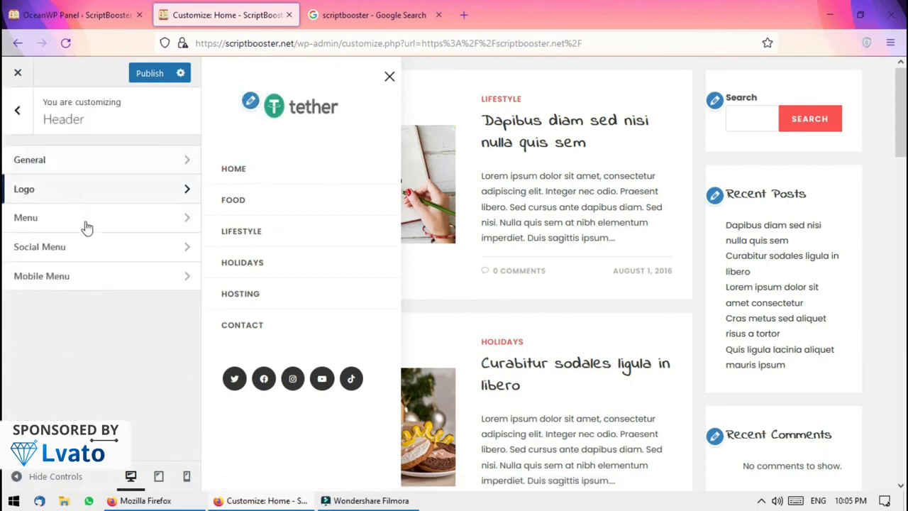
Replace the '#' placeholder in the Social Menu's Instagram link with the word Instagram
{"action": "left_click", "coordinate": [94, 249]}
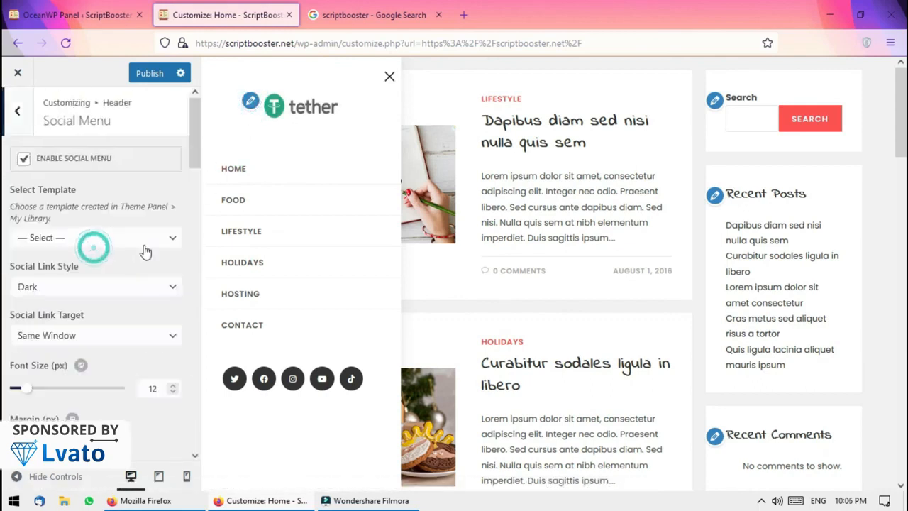
{"action": "left_click_drag", "start_coordinate": [193, 135], "coordinate": [225, 254]}
{"action": "left_click", "coordinate": [130, 281]}
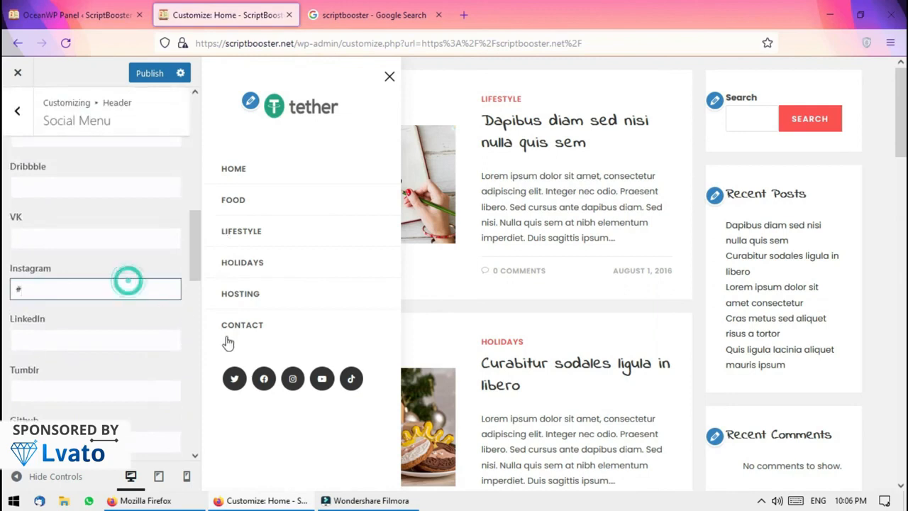
{"action": "double_click", "coordinate": [54, 291]}
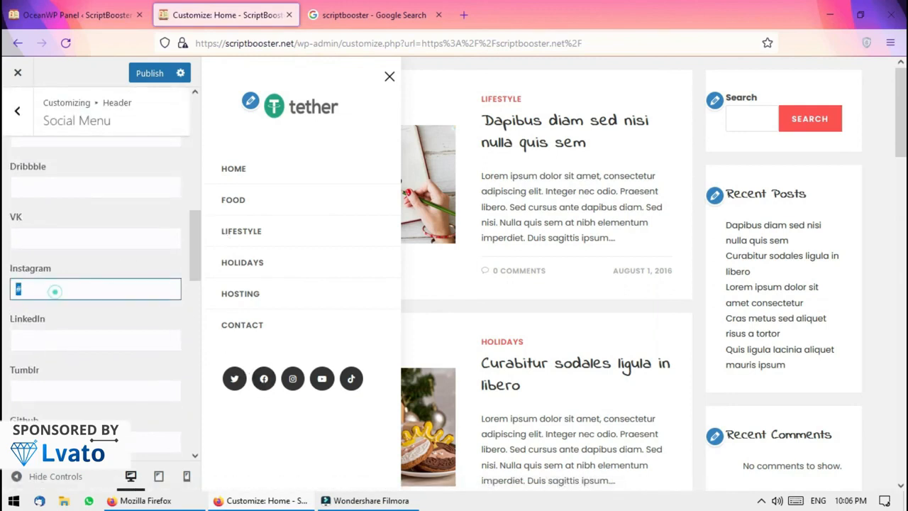
{"action": "type", "text": "in"}
{"action": "left_click", "coordinate": [30, 269]}
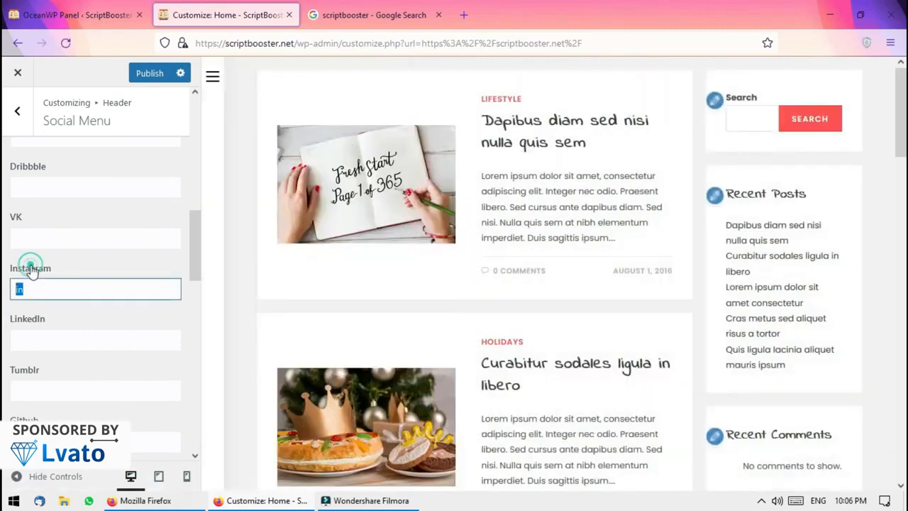
{"action": "left_click_drag", "start_coordinate": [30, 266], "coordinate": [33, 270]}
{"action": "left_click", "coordinate": [54, 288]}
{"action": "key", "text": "ctrl+v"}
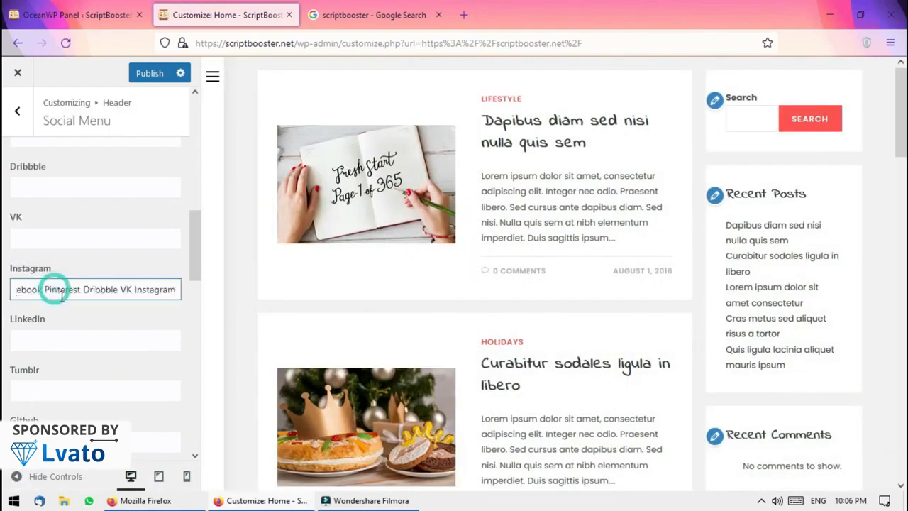
{"action": "left_click_drag", "start_coordinate": [139, 292], "coordinate": [4, 307]}
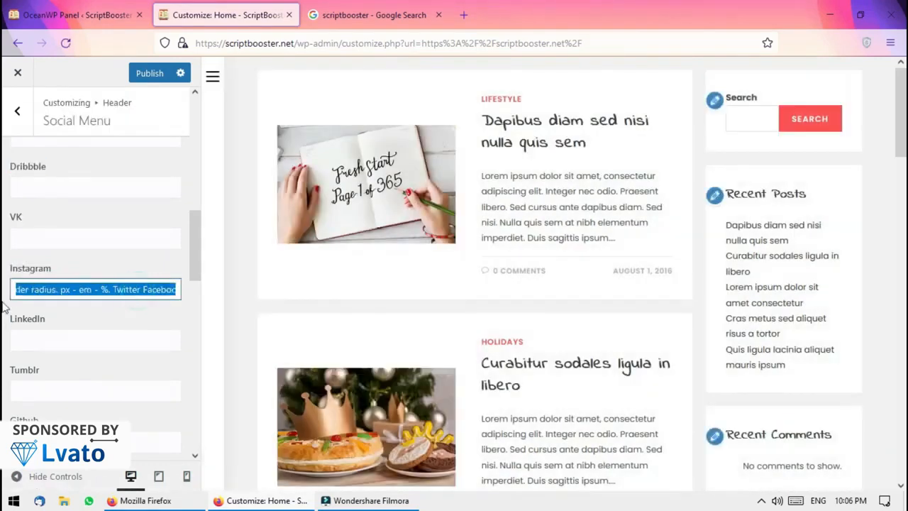
{"action": "key", "text": "BackSpace"}
{"action": "key", "text": "BackSpace"}
{"action": "key", "text": "BackSpace"}
{"action": "key", "text": "BackSpace"}
{"action": "key", "text": "BackSpace"}
{"action": "key", "text": "BackSpace"}
{"action": "key", "text": "BackSpace"}
{"action": "key", "text": "BackSpace"}
{"action": "key", "text": "BackSpace"}
{"action": "key", "text": "BackSpace"}
{"action": "key", "text": "BackSpace"}
{"action": "key", "text": "BackSpace"}
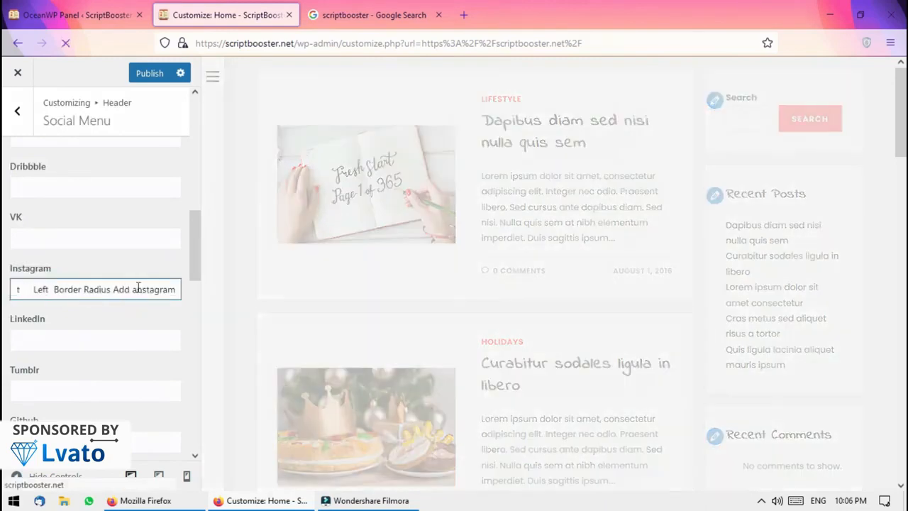
{"action": "left_click_drag", "start_coordinate": [138, 289], "coordinate": [7, 290]}
{"action": "key", "text": "BackSpace"}
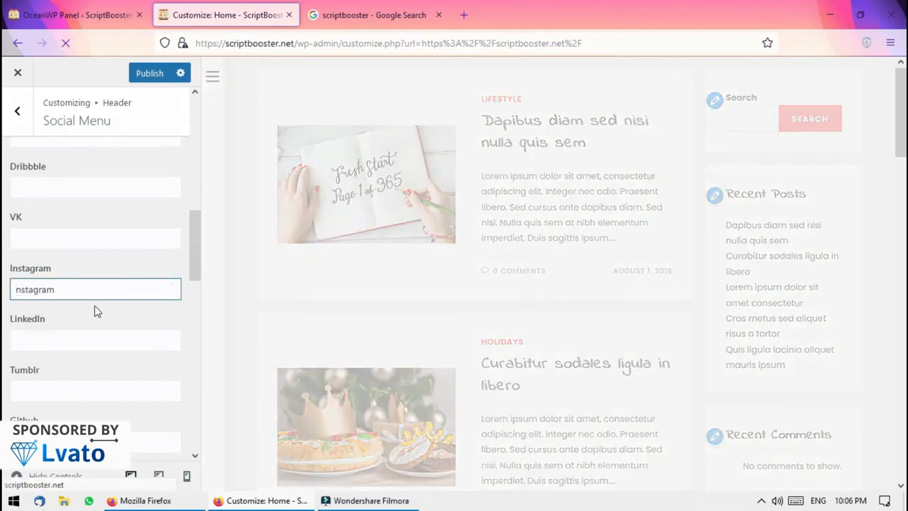
Complete the link as the owner's instagram.com profile URL and publish the change
{"action": "left_click", "coordinate": [99, 295]}
{"action": "type", "text": ".com/"}
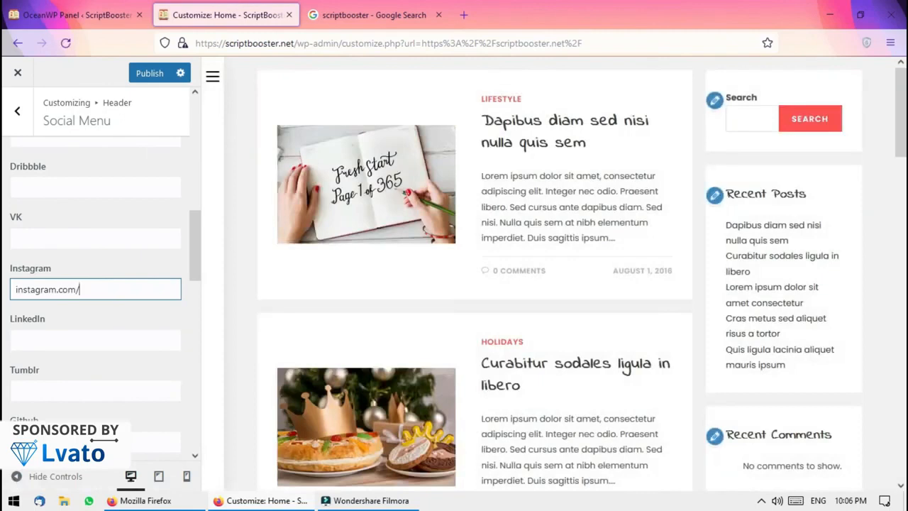
{"action": "type", "text": "abdulrehman"}
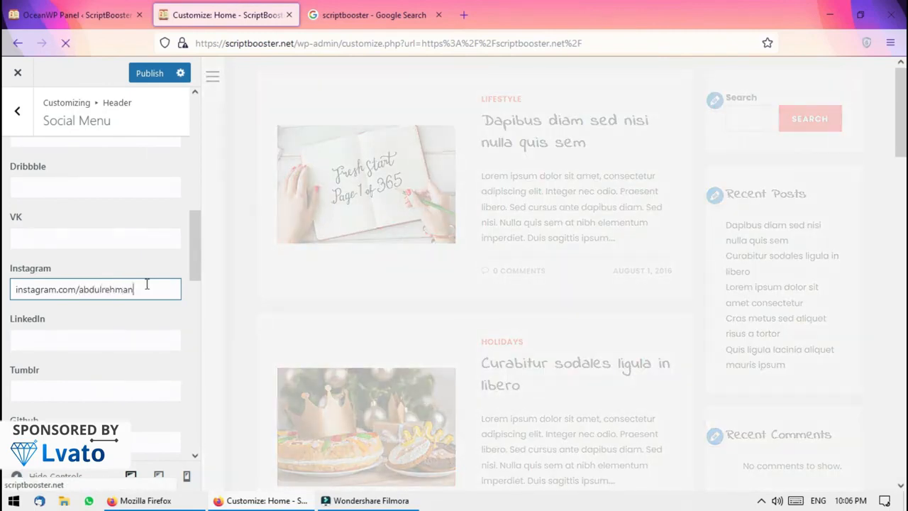
{"action": "left_click", "coordinate": [135, 75]}
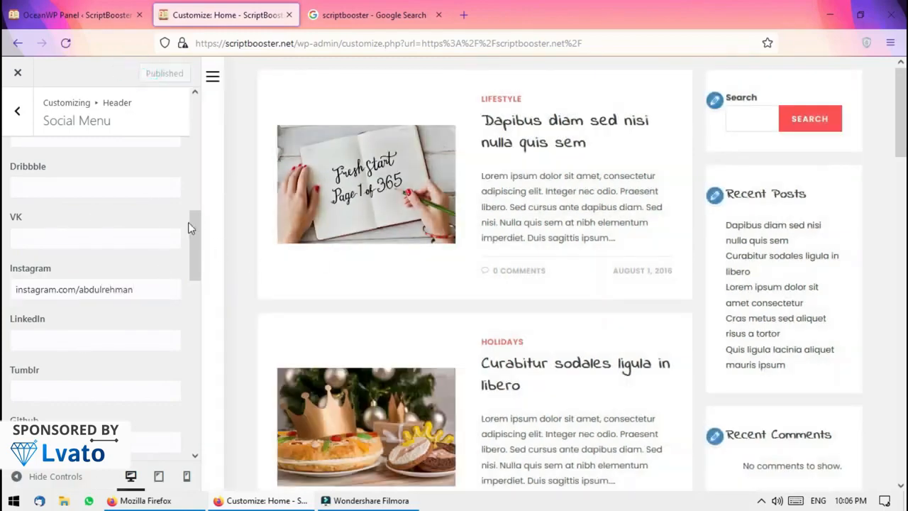
{"action": "left_click", "coordinate": [212, 77]}
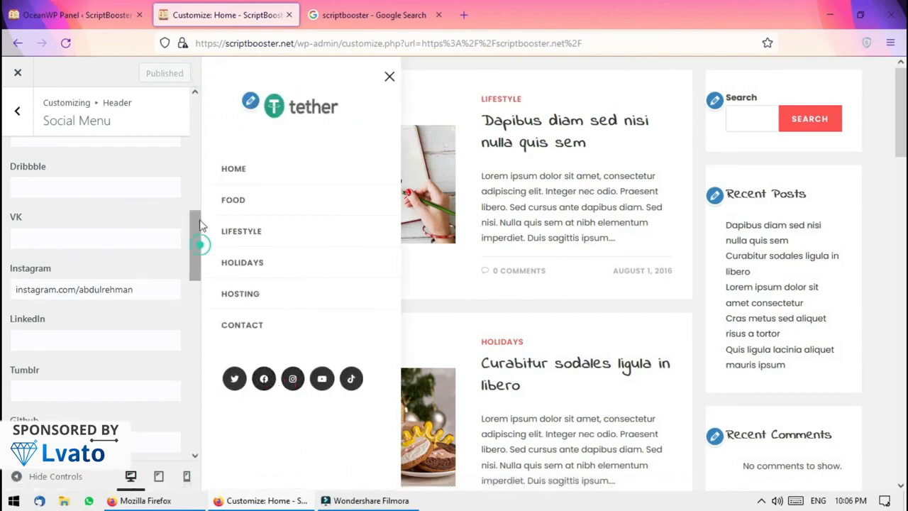
Check the preview's slide-out menu icons, then close the Customizer
{"action": "left_click_drag", "start_coordinate": [199, 225], "coordinate": [190, 105]}
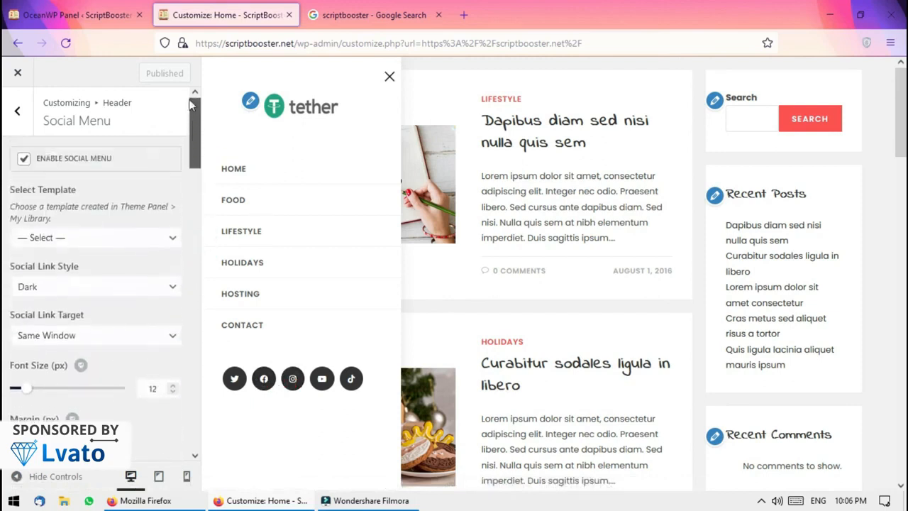
{"action": "left_click", "coordinate": [389, 76]}
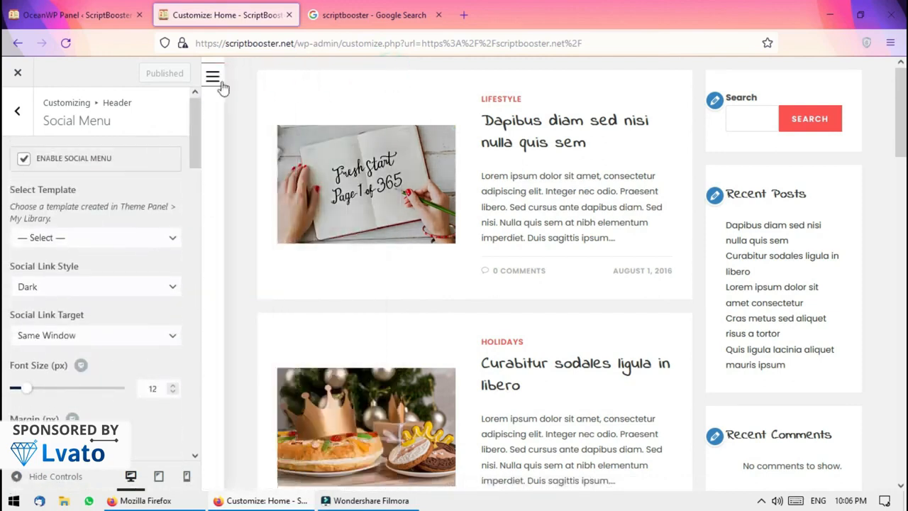
{"action": "left_click", "coordinate": [213, 77]}
{"action": "left_click", "coordinate": [391, 79]}
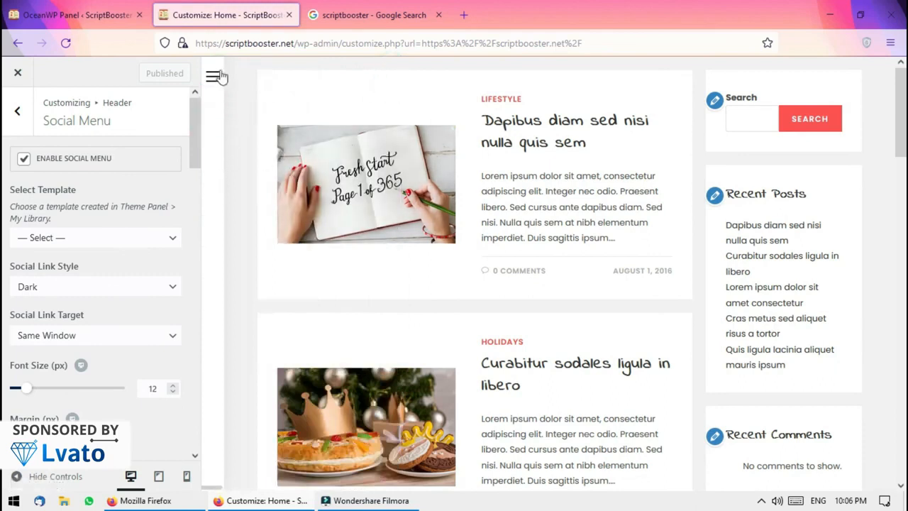
{"action": "left_click", "coordinate": [18, 73]}
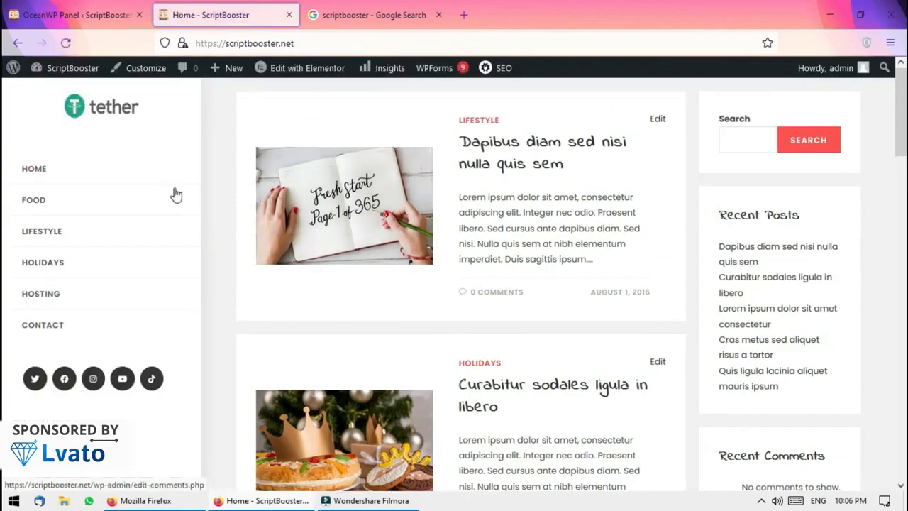
Read through the 'Dapibus diam sed nisi nulla quis sem' post, then return to the OceanWP Panel
{"action": "left_click", "coordinate": [538, 151]}
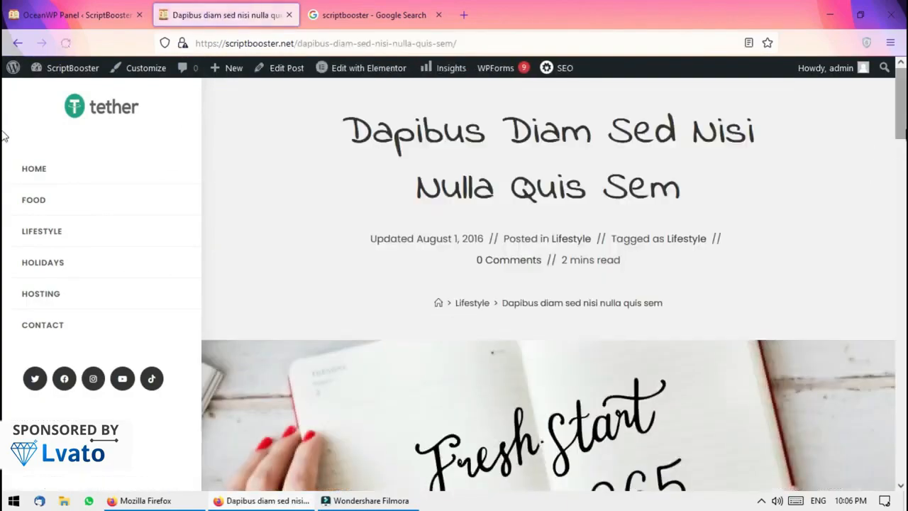
{"action": "left_click_drag", "start_coordinate": [899, 129], "coordinate": [896, 461]}
{"action": "left_click", "coordinate": [879, 465]}
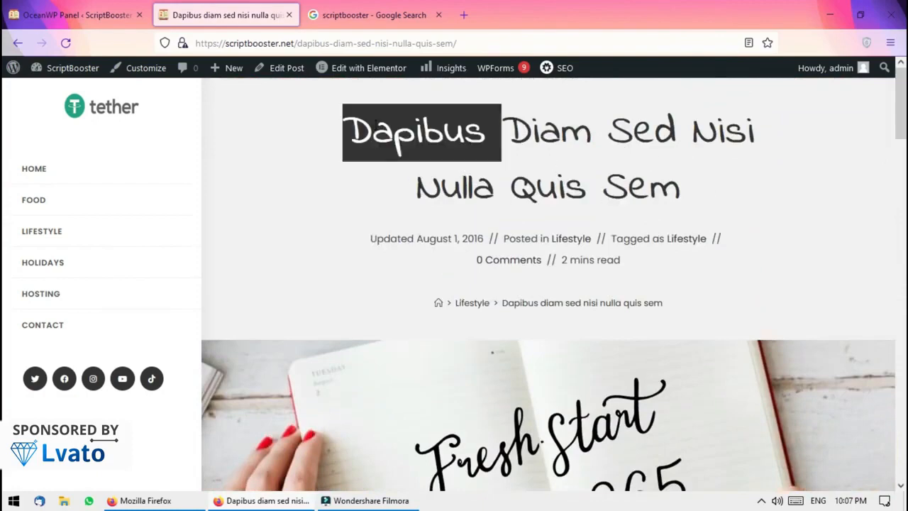
{"action": "triple_click", "coordinate": [376, 125]}
{"action": "left_click", "coordinate": [95, 11]}
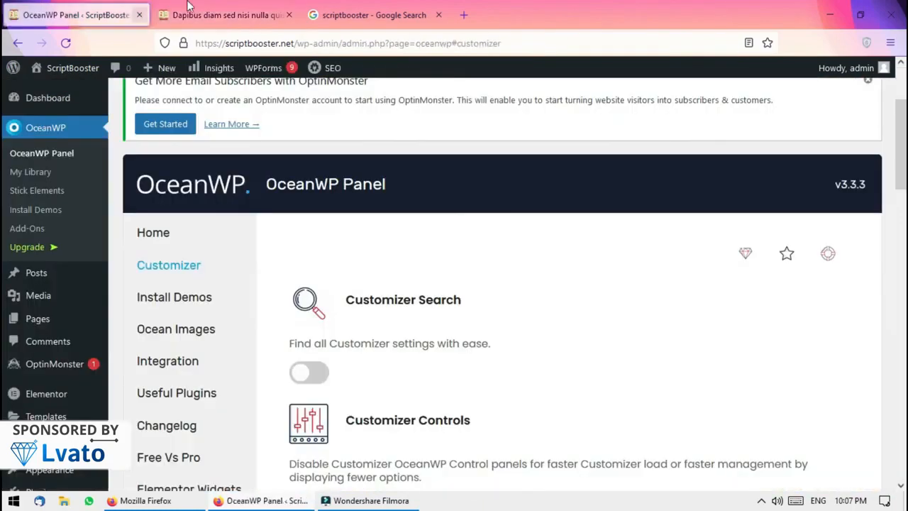
Dismiss the OptinMonster notice and start a new post from the posts list
{"action": "left_click", "coordinate": [57, 272]}
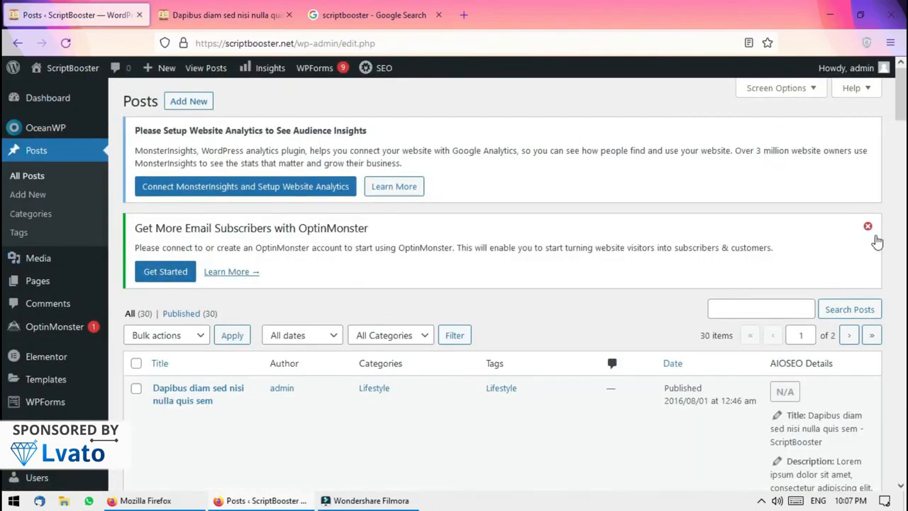
{"action": "left_click", "coordinate": [867, 226]}
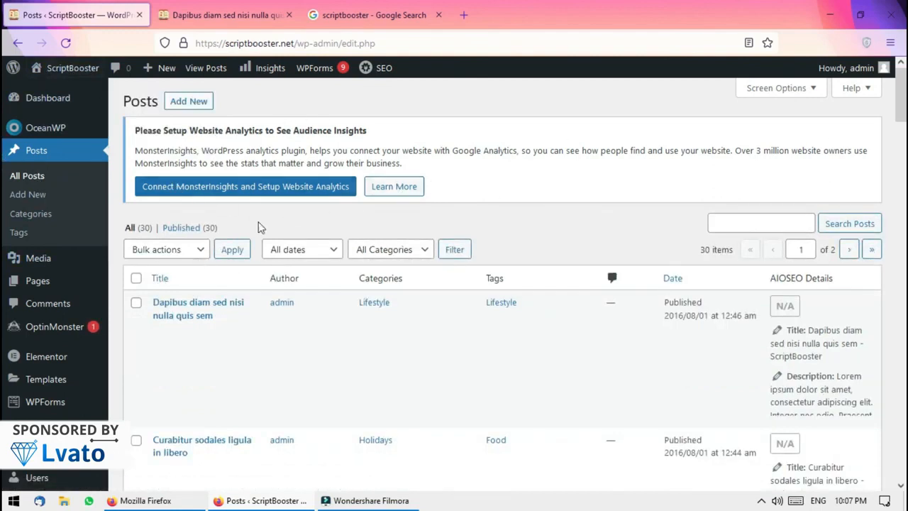
{"action": "left_click", "coordinate": [189, 101]}
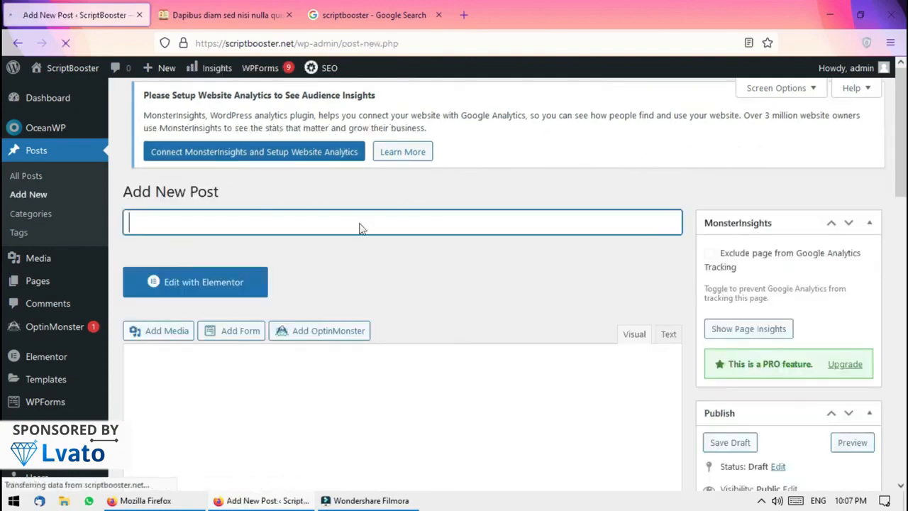
Title the post 'How to make an blog' and leave the body empty so the draft saves
{"action": "scroll", "coordinate": [3, 144], "scroll_direction": "down", "scroll_amount": 2}
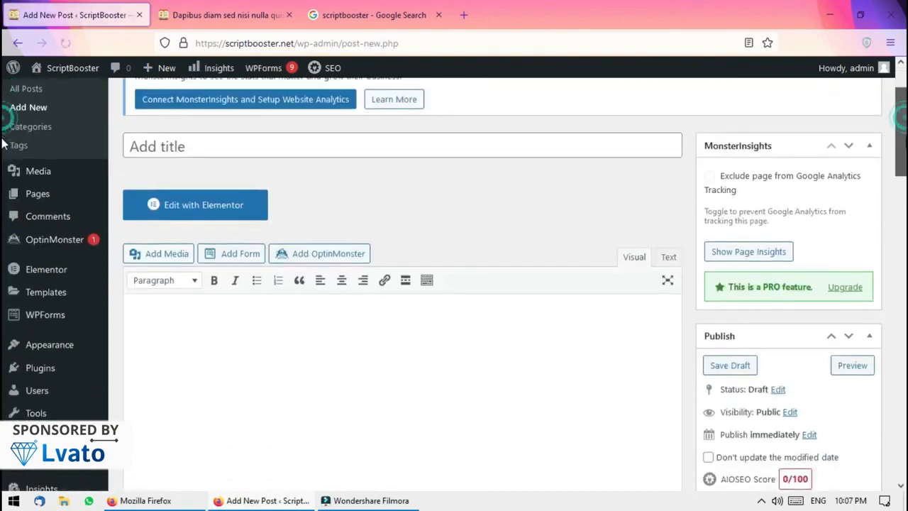
{"action": "scroll", "coordinate": [4, 144], "scroll_direction": "up", "scroll_amount": 1}
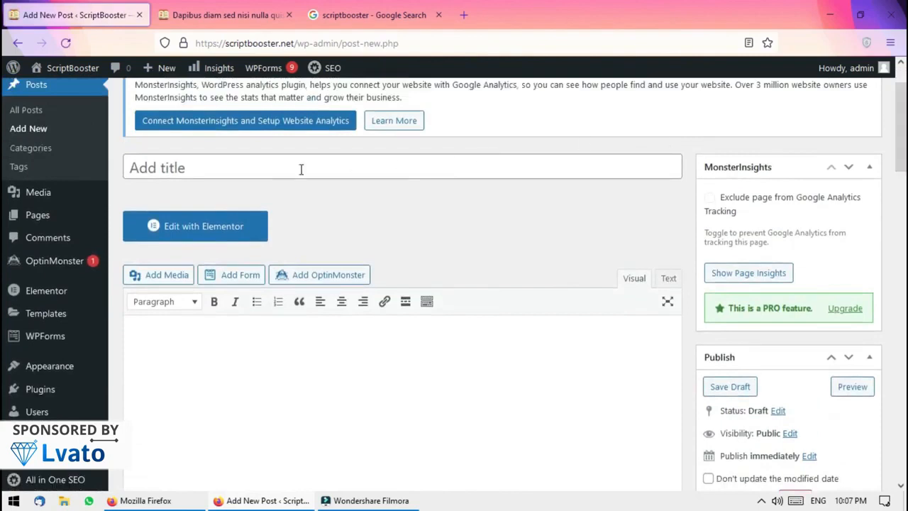
{"action": "left_click", "coordinate": [177, 167]}
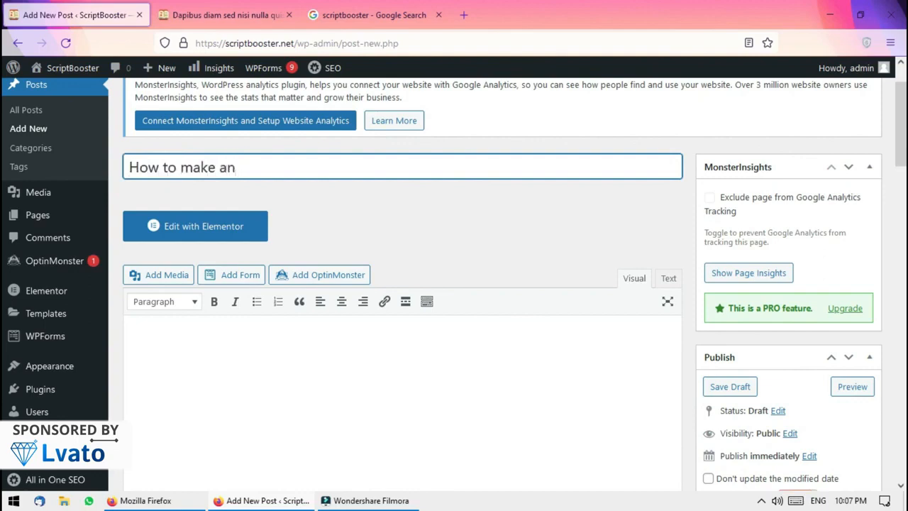
{"action": "scroll", "coordinate": [3, 181], "scroll_direction": "down", "scroll_amount": 3}
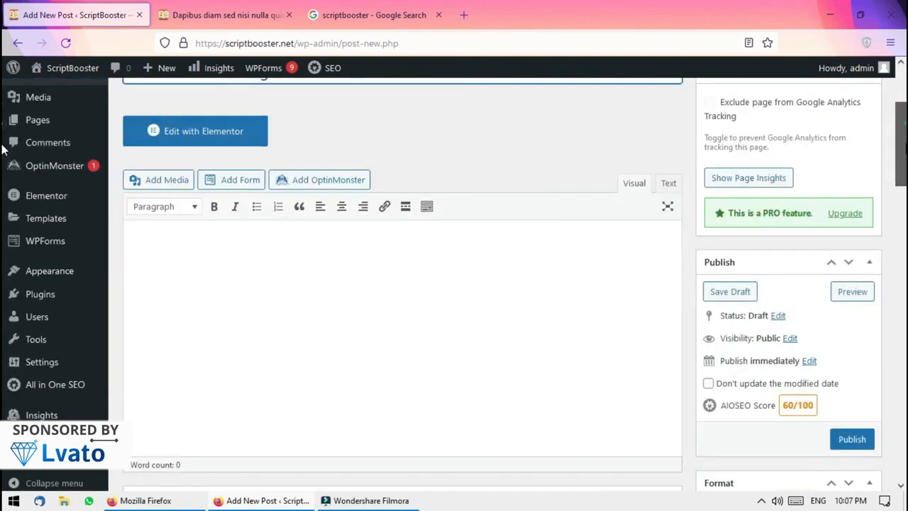
{"action": "left_click", "coordinate": [459, 275]}
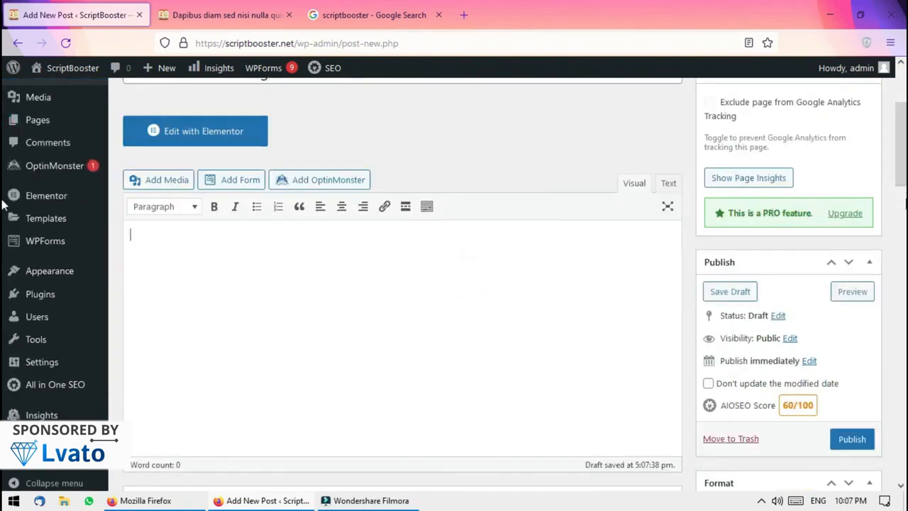
{"action": "left_click", "coordinate": [901, 192]}
{"action": "scroll", "coordinate": [4, 204], "scroll_direction": "up", "scroll_amount": 5}
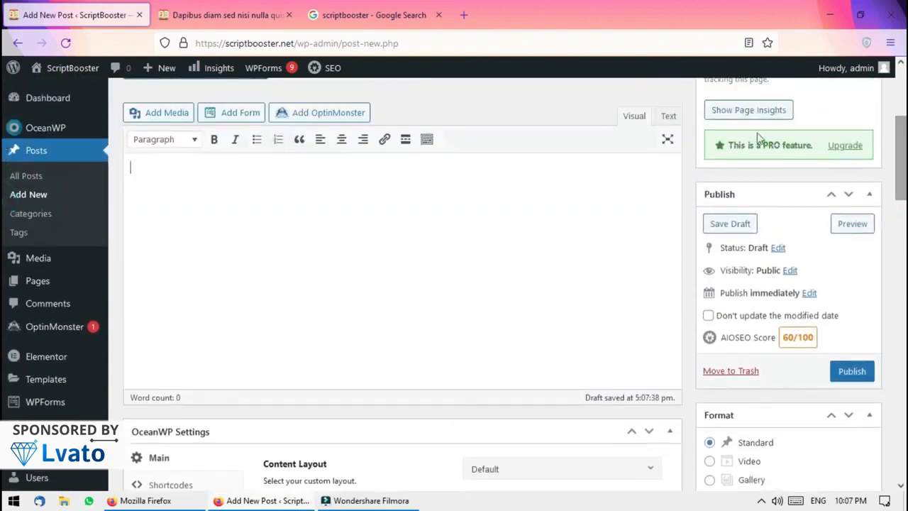
Insert the desserts photo from the media library into the post body, then return to the live Dapibus post
{"action": "left_click", "coordinate": [426, 140]}
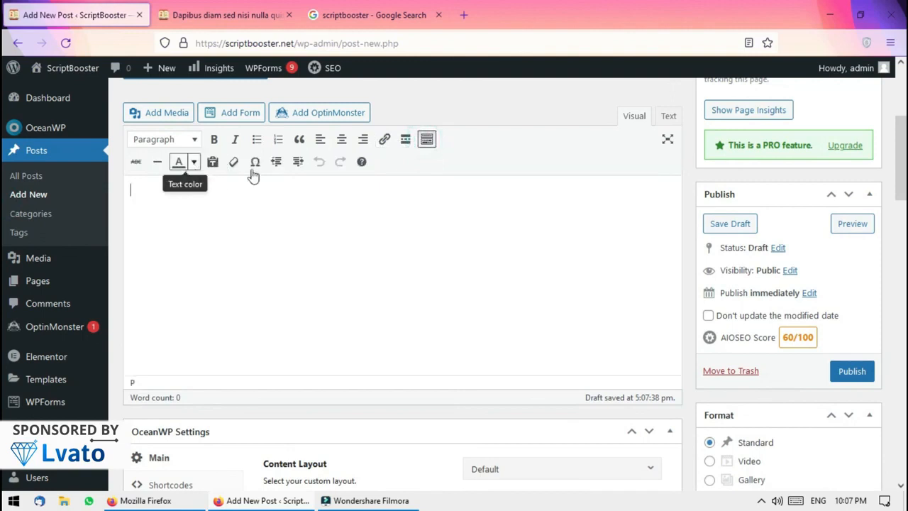
{"action": "left_click", "coordinate": [192, 140]}
{"action": "left_click", "coordinate": [191, 139]}
{"action": "left_click", "coordinate": [177, 115]}
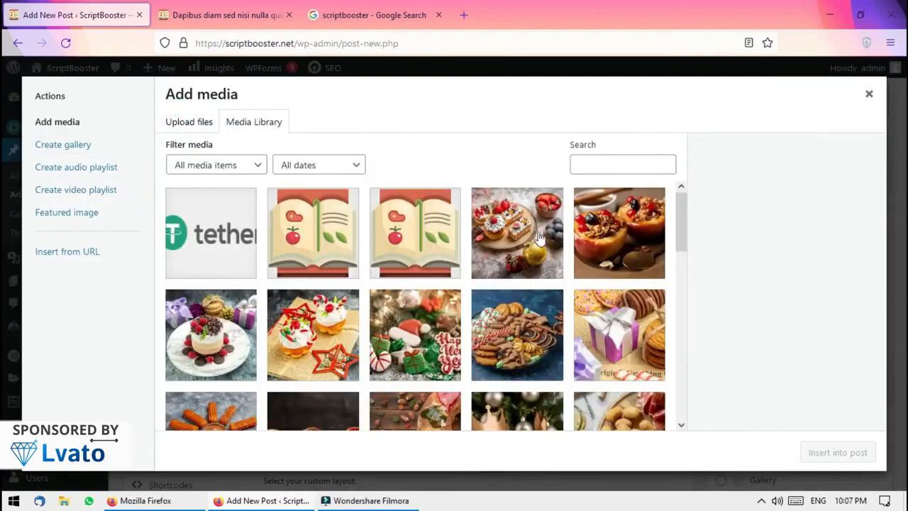
{"action": "left_click", "coordinate": [540, 239]}
{"action": "left_click", "coordinate": [837, 452]}
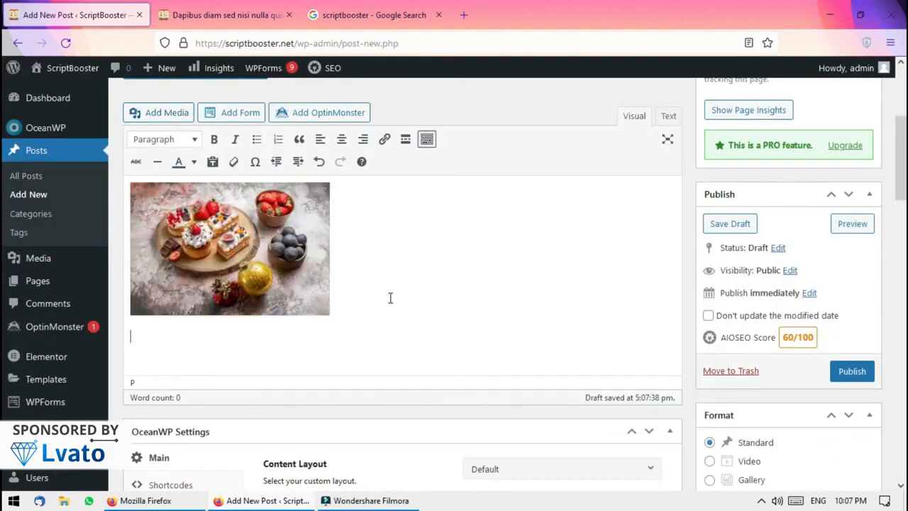
{"action": "left_click", "coordinate": [224, 15]}
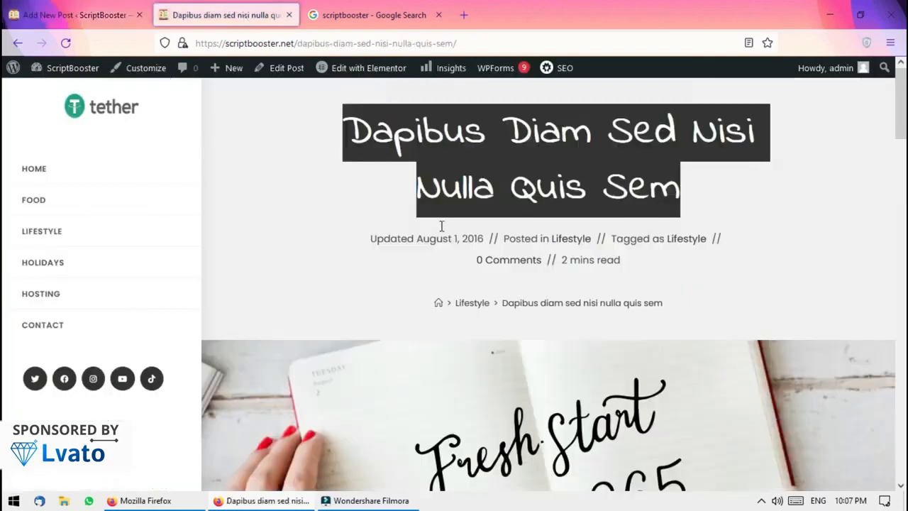
{"action": "scroll", "coordinate": [4, 135], "scroll_direction": "down", "scroll_amount": 5}
Copy the live post's first Lorem ipsum paragraph and paste it below the draft's image
{"action": "left_click_drag", "start_coordinate": [353, 294], "coordinate": [379, 270]}
{"action": "key", "text": "ctrl+c"}
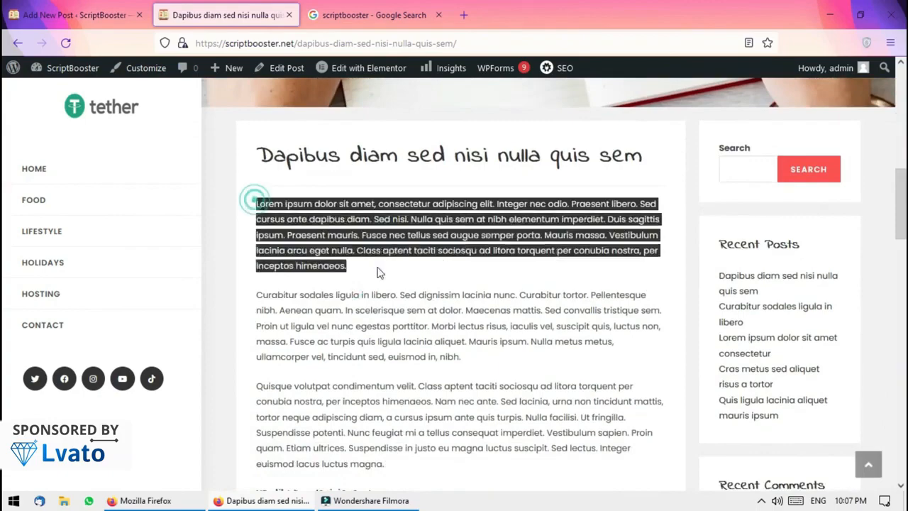
{"action": "key", "text": "ctrl+Page_Up"}
{"action": "key", "text": "ctrl+v"}
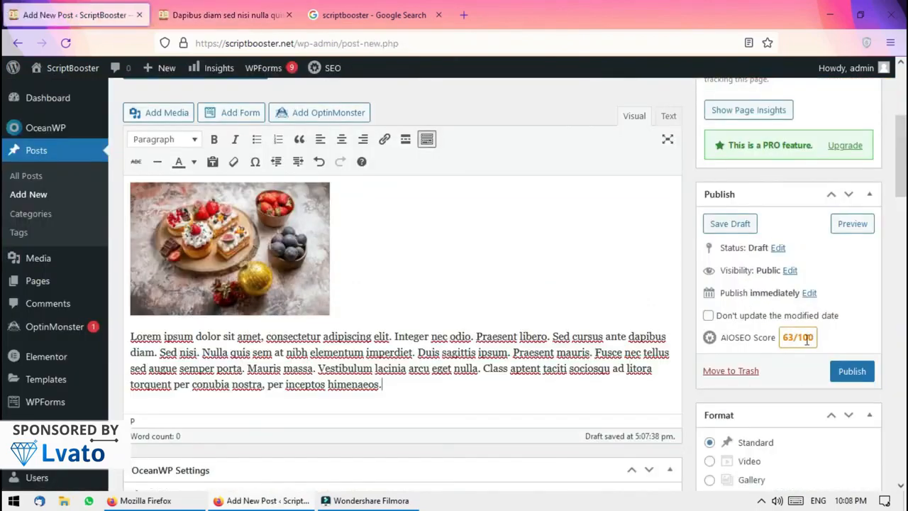
Edit the AIOSEO meta description, now showing Lorem ipsum at 396 of 160 characters
{"action": "scroll", "coordinate": [3, 298], "scroll_direction": "down", "scroll_amount": 8}
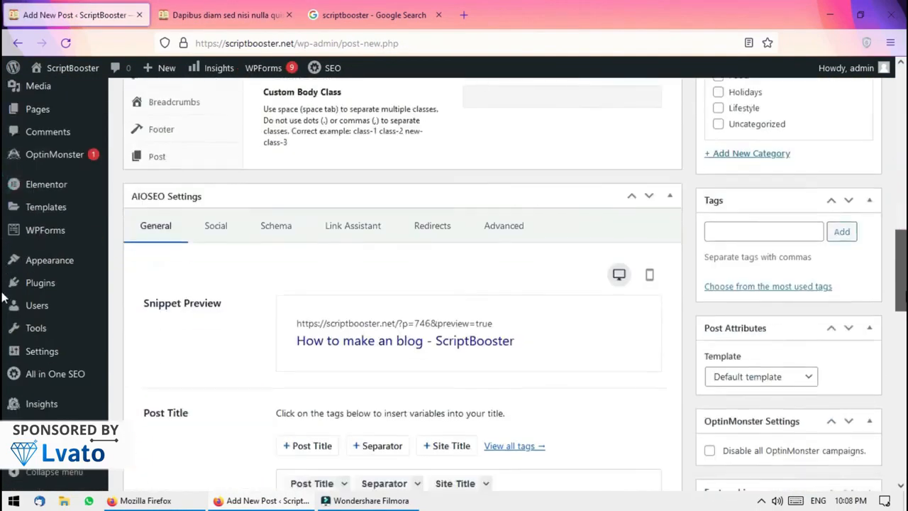
{"action": "scroll", "coordinate": [4, 298], "scroll_direction": "down", "scroll_amount": 5}
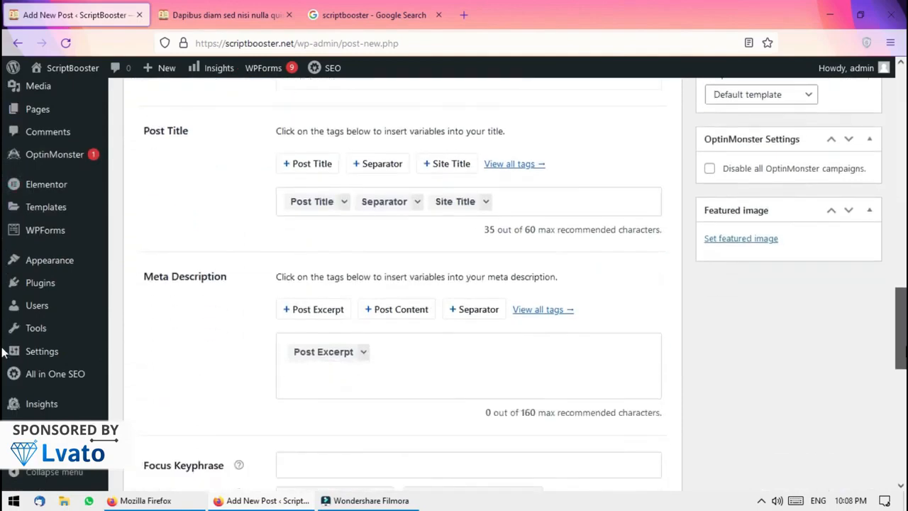
{"action": "scroll", "coordinate": [4, 353], "scroll_direction": "up", "scroll_amount": 4}
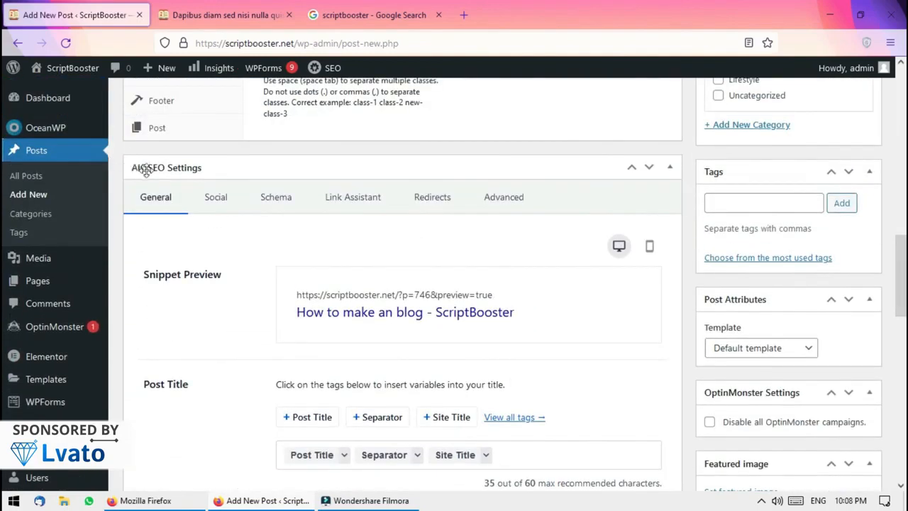
{"action": "scroll", "coordinate": [4, 206], "scroll_direction": "up", "scroll_amount": 6}
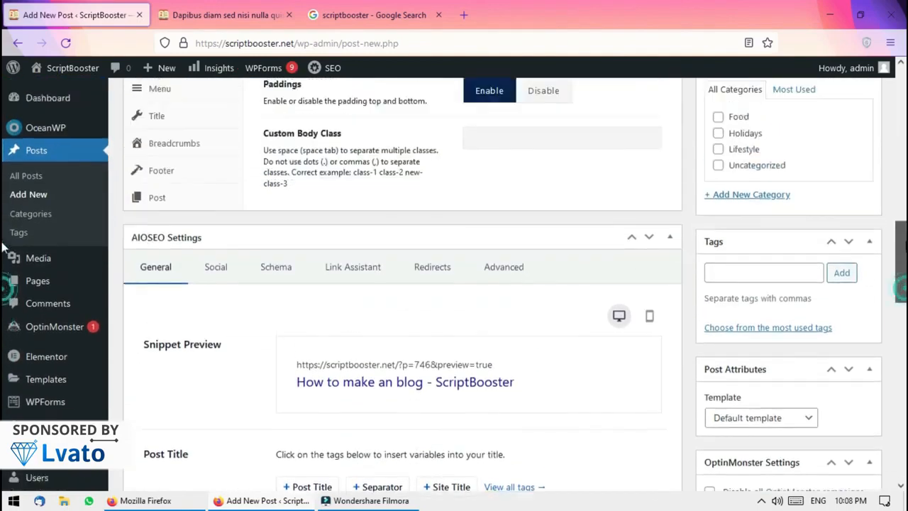
{"action": "scroll", "coordinate": [4, 269], "scroll_direction": "down", "scroll_amount": 4}
{"action": "scroll", "coordinate": [3, 272], "scroll_direction": "down", "scroll_amount": 6}
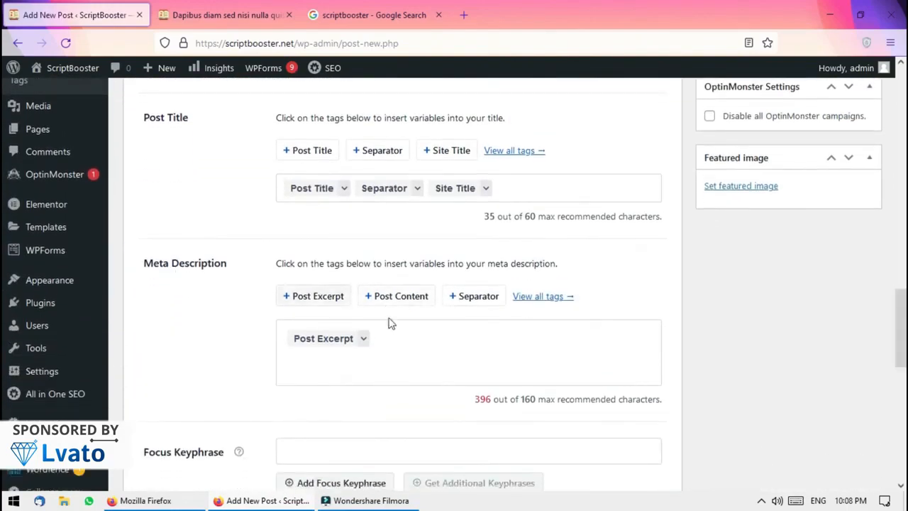
{"action": "left_click", "coordinate": [437, 331]}
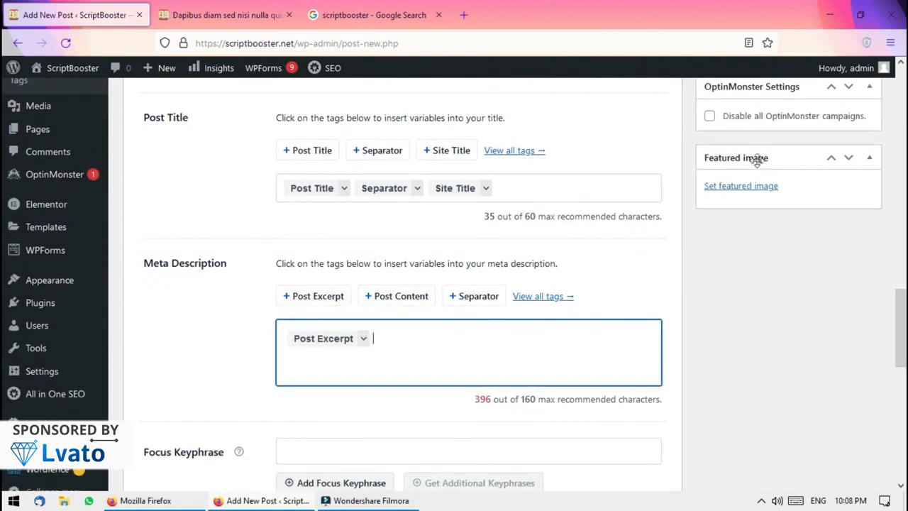
Set the gift-box and cookies photo as featured image, passing over the pastries photo
{"action": "left_click", "coordinate": [738, 187]}
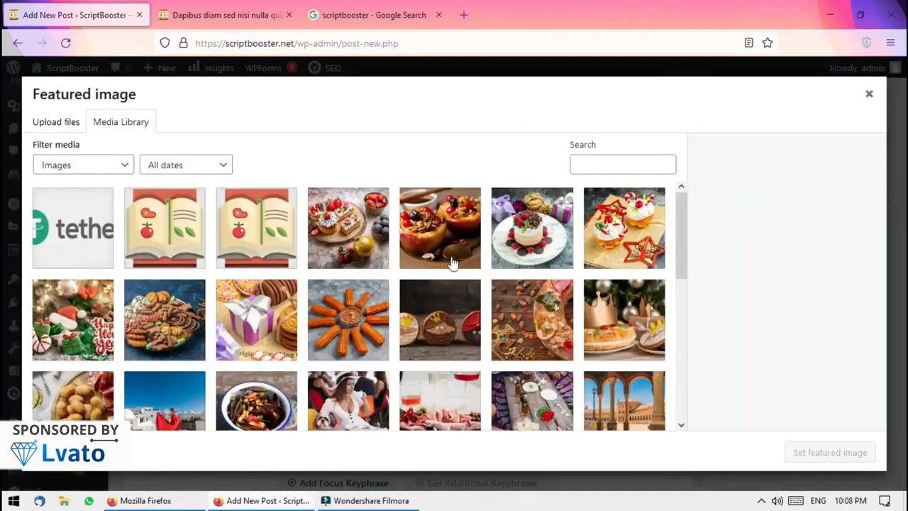
{"action": "left_click", "coordinate": [362, 247]}
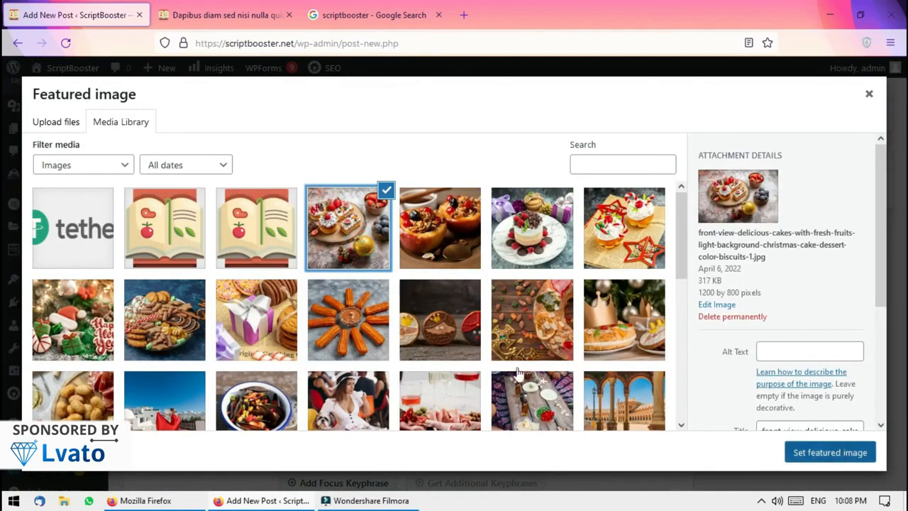
{"action": "left_click", "coordinate": [263, 239]}
{"action": "left_click", "coordinate": [263, 331]}
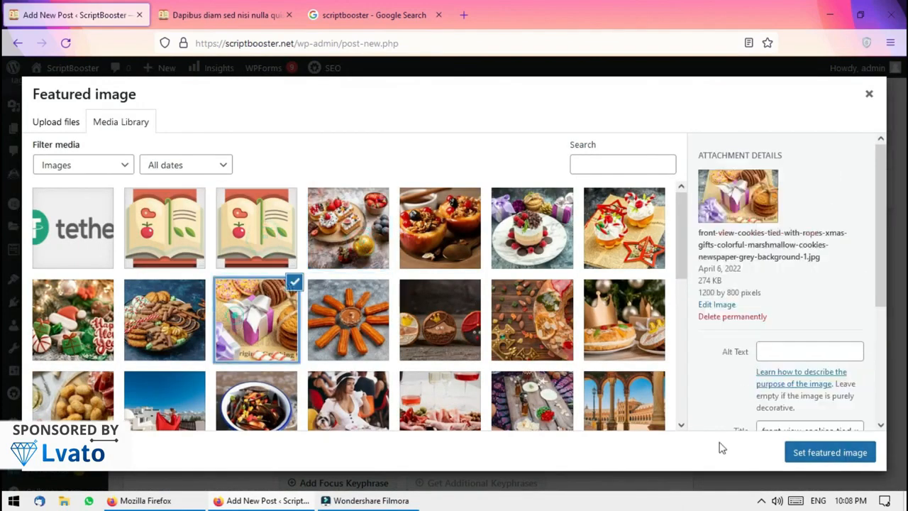
{"action": "left_click", "coordinate": [830, 452]}
{"action": "scroll", "coordinate": [4, 280], "scroll_direction": "up", "scroll_amount": 2}
{"action": "scroll", "coordinate": [211, 214], "scroll_direction": "down", "scroll_amount": 10}
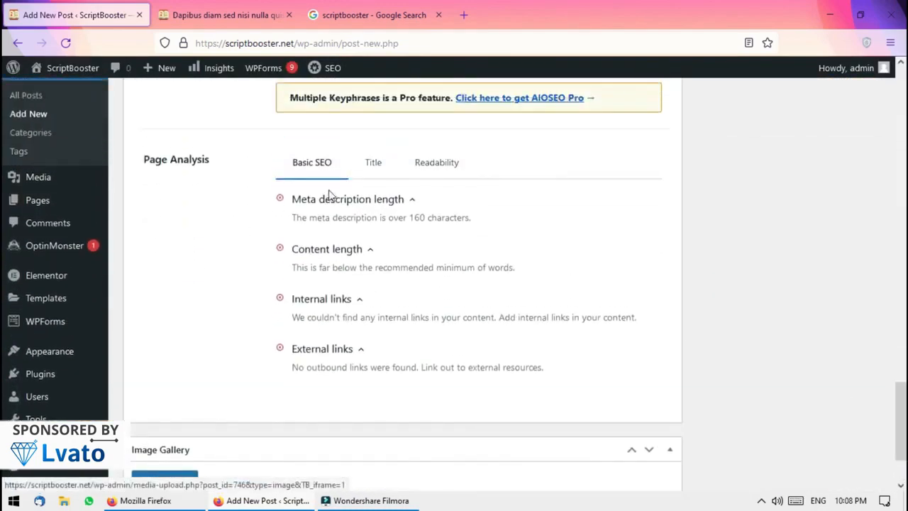
Review AIOSEO's title and readability checks plus its Social, Schema, Redirect and Advanced tabs
{"action": "left_click", "coordinate": [369, 161]}
{"action": "left_click", "coordinate": [435, 169]}
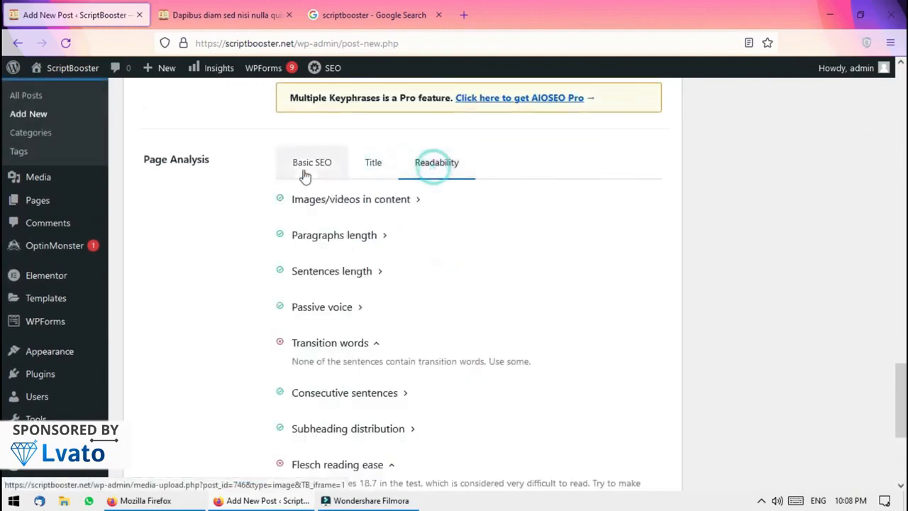
{"action": "scroll", "coordinate": [2, 319], "scroll_direction": "down", "scroll_amount": 3}
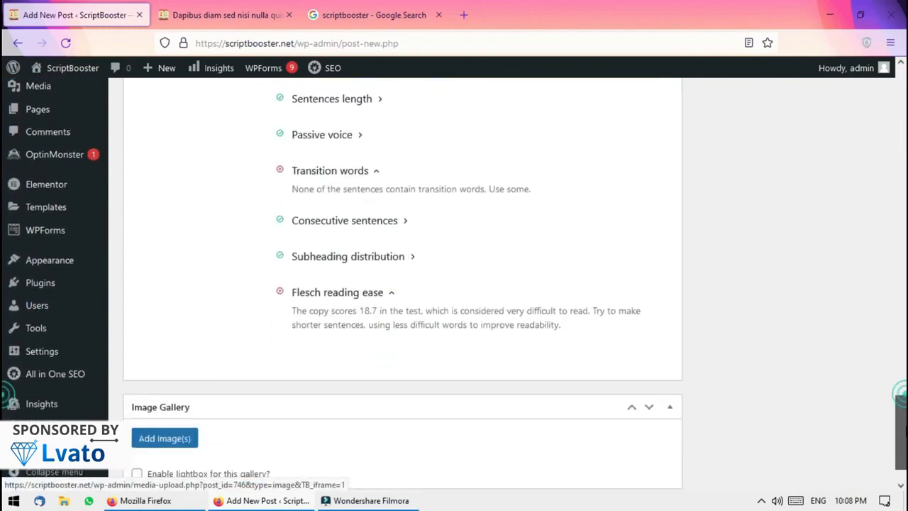
{"action": "scroll", "coordinate": [2, 360], "scroll_direction": "up", "scroll_amount": 5}
{"action": "scroll", "coordinate": [2, 360], "scroll_direction": "up", "scroll_amount": 12}
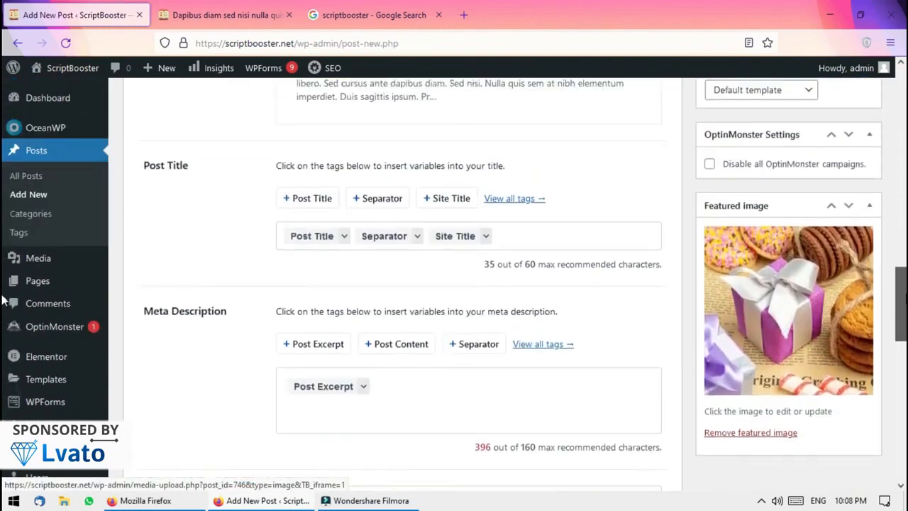
{"action": "scroll", "coordinate": [3, 209], "scroll_direction": "down", "scroll_amount": 2}
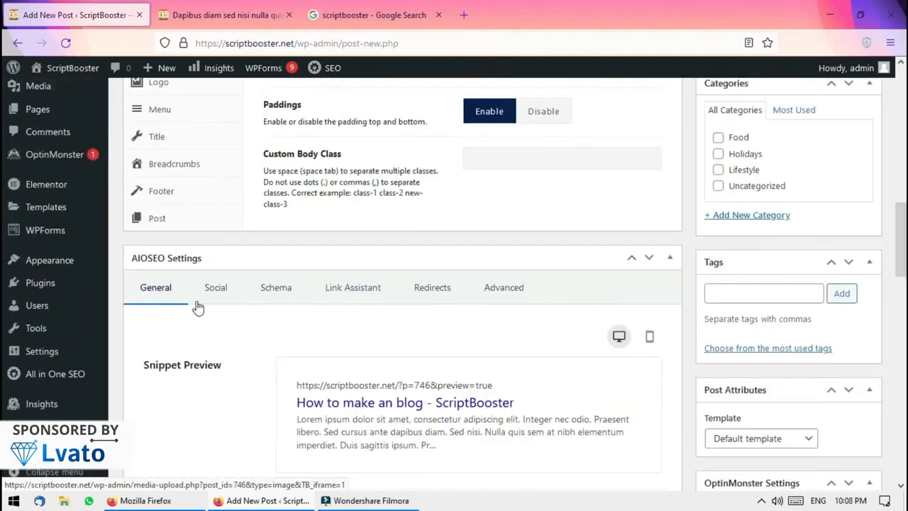
{"action": "left_click", "coordinate": [236, 291]}
{"action": "left_click", "coordinate": [280, 288]}
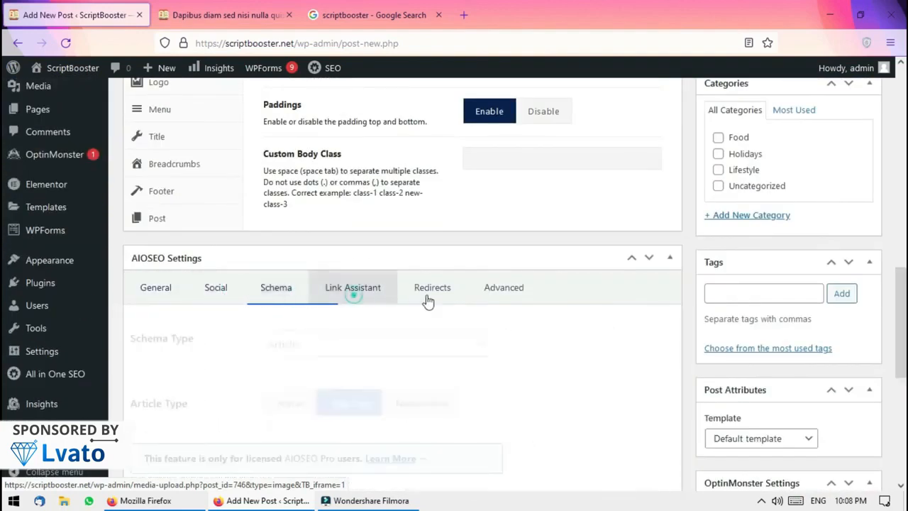
{"action": "left_click", "coordinate": [432, 288]}
{"action": "left_click", "coordinate": [477, 291]}
{"action": "left_click", "coordinate": [179, 296]}
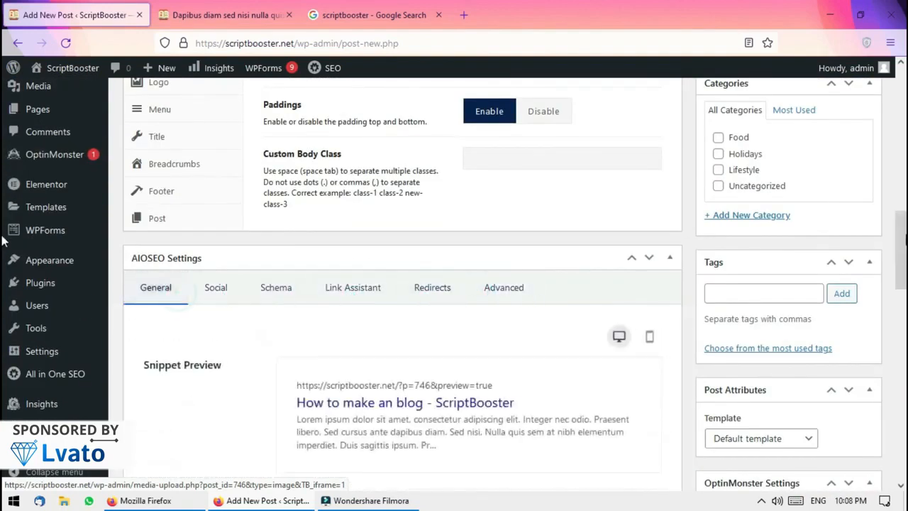
Show the post's social media share preview and scroll back up to the Publish box
{"action": "scroll", "coordinate": [2, 253], "scroll_direction": "down", "scroll_amount": 1}
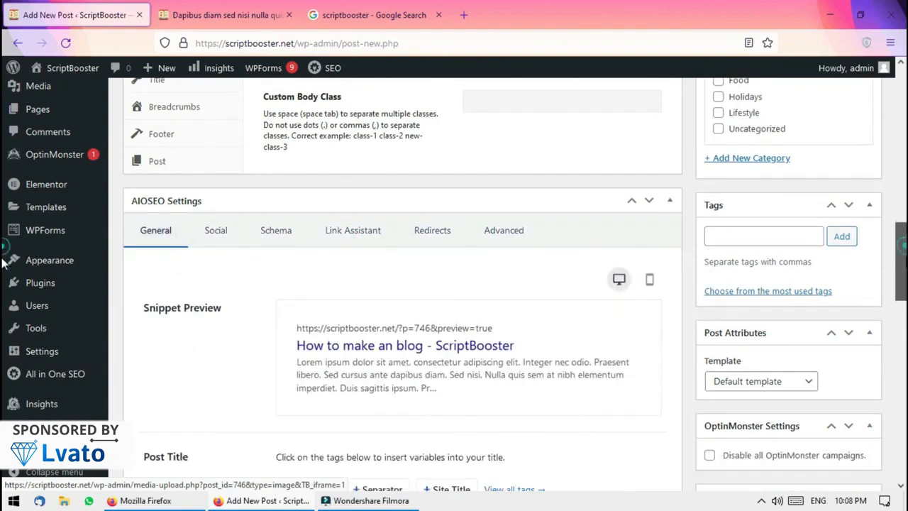
{"action": "left_click", "coordinate": [233, 238]}
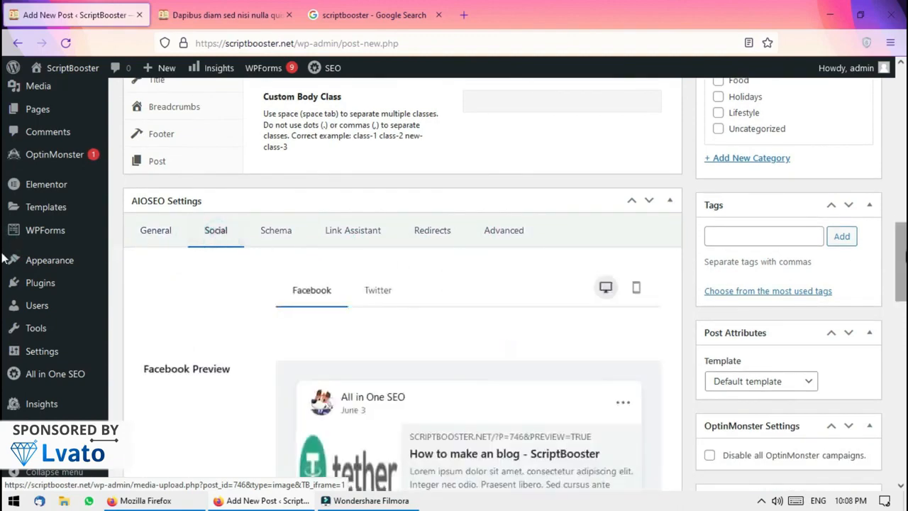
{"action": "scroll", "coordinate": [3, 257], "scroll_direction": "down", "scroll_amount": 10}
{"action": "scroll", "coordinate": [3, 177], "scroll_direction": "up", "scroll_amount": 15}
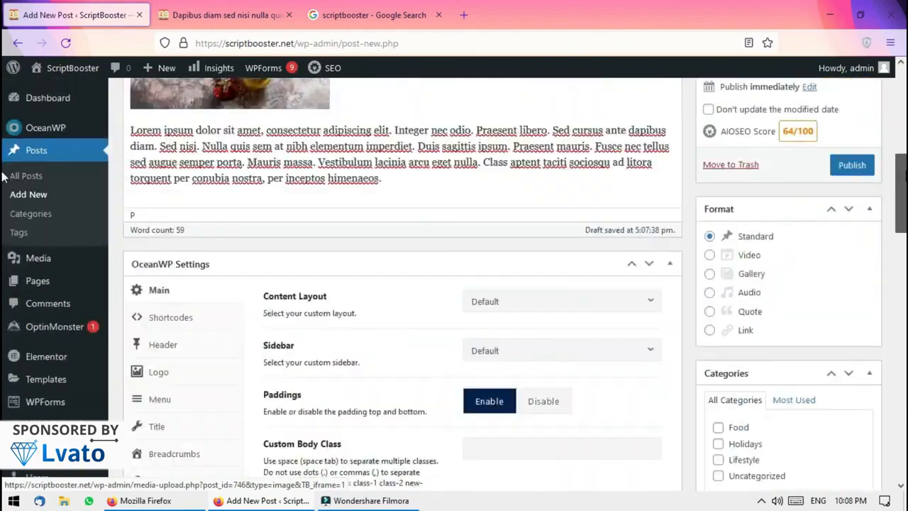
{"action": "scroll", "coordinate": [4, 181], "scroll_direction": "up", "scroll_amount": 2}
{"action": "scroll", "coordinate": [3, 181], "scroll_direction": "up", "scroll_amount": 6}
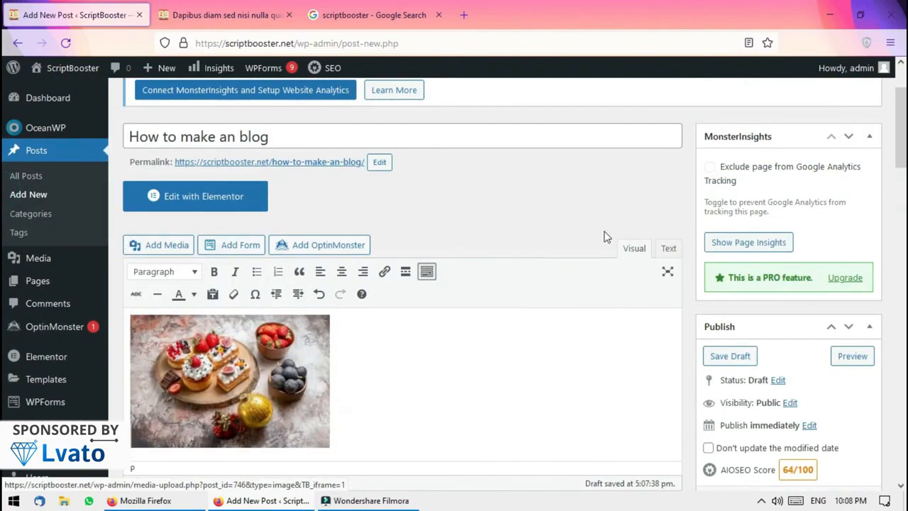
{"action": "scroll", "coordinate": [480, 244], "scroll_direction": "down", "scroll_amount": 3}
Publish 'How to make an blog', then go back to the site's home page in the other tab
{"action": "left_click", "coordinate": [855, 307]}
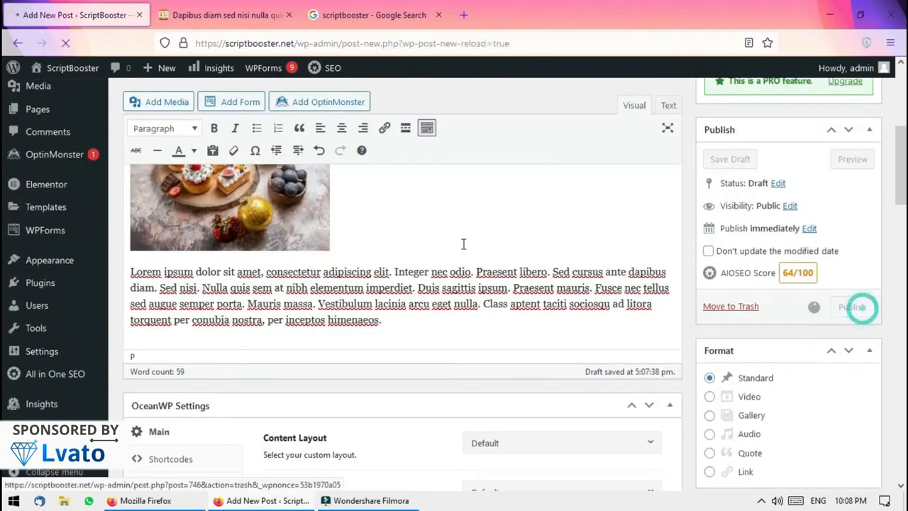
{"action": "key", "text": "ctrl+Tab"}
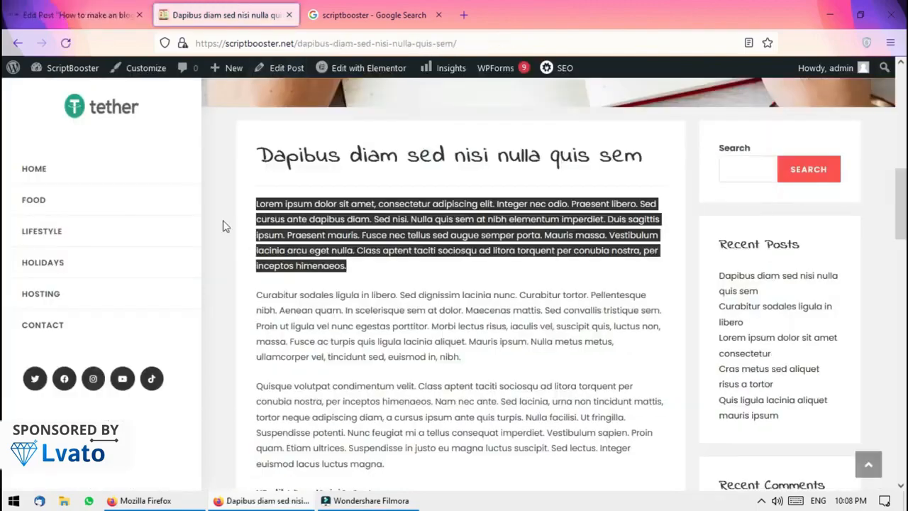
{"action": "key", "text": "alt+Left"}
{"action": "left_click", "coordinate": [64, 43]}
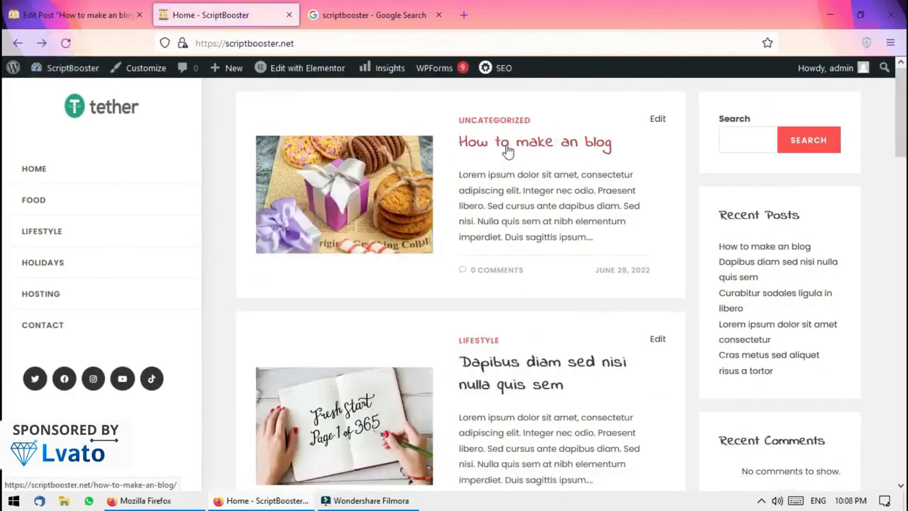
Open the 'How to make an blog' post from the top of the homepage
{"action": "left_click", "coordinate": [505, 144]}
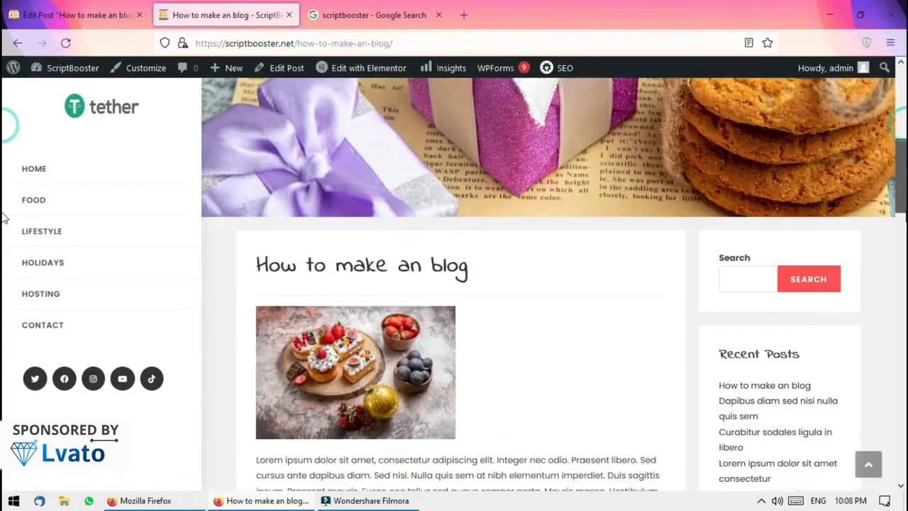
{"action": "scroll", "coordinate": [4, 213], "scroll_direction": "down", "scroll_amount": 5}
{"action": "scroll", "coordinate": [4, 199], "scroll_direction": "up", "scroll_amount": 6}
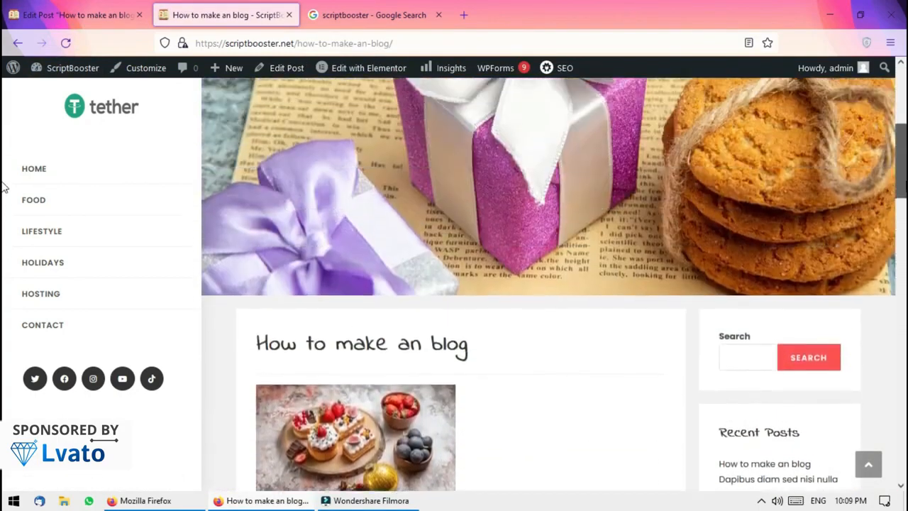
{"action": "scroll", "coordinate": [752, 229], "scroll_direction": "down", "scroll_amount": 1}
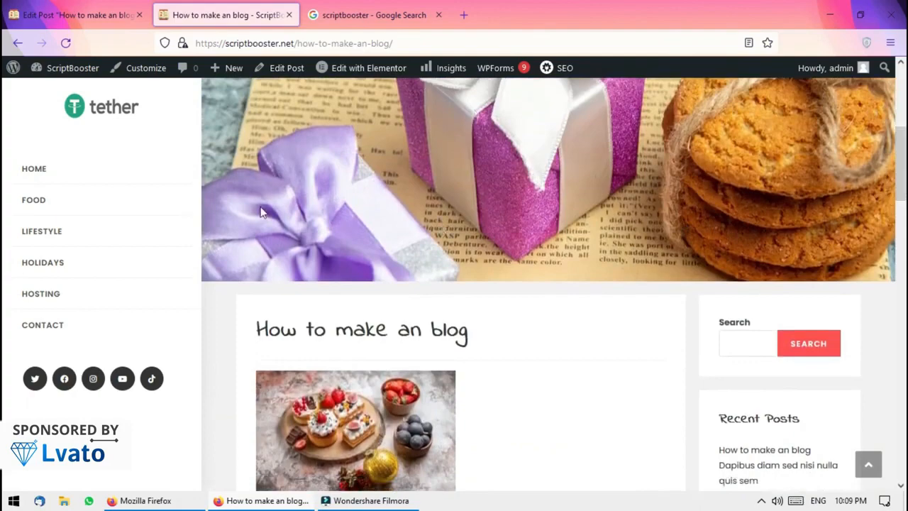
Turn on Firefox Responsive Design Mode emulating an iPhone 11 Pro at 375×812
{"action": "key", "text": "ctrl+shift+i"}
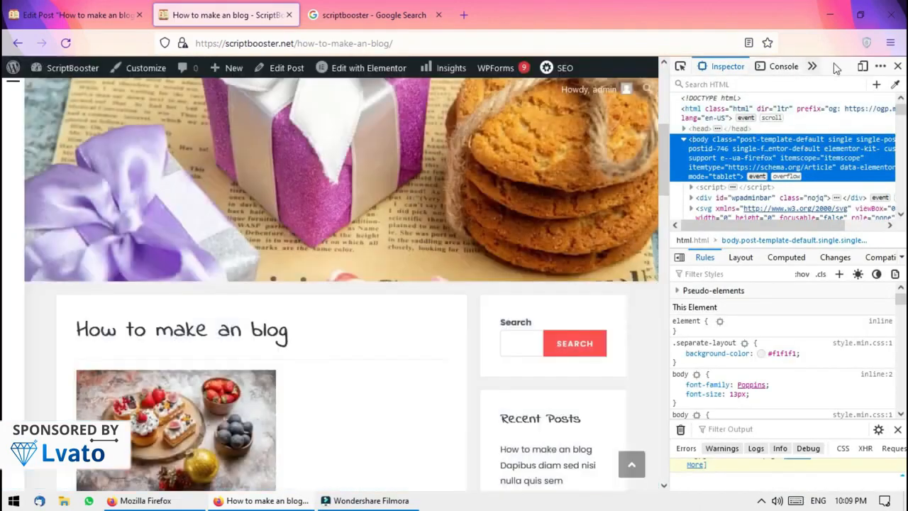
{"action": "left_click", "coordinate": [863, 66]}
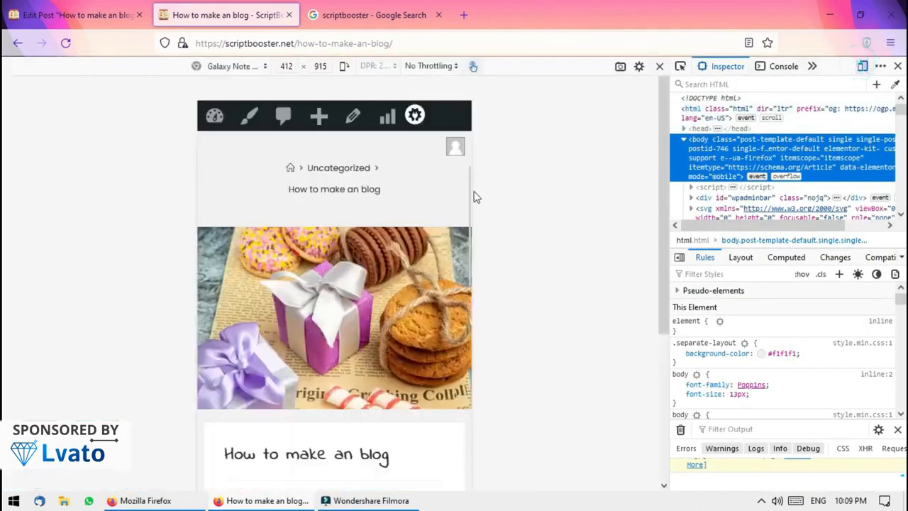
{"action": "left_click", "coordinate": [242, 66]}
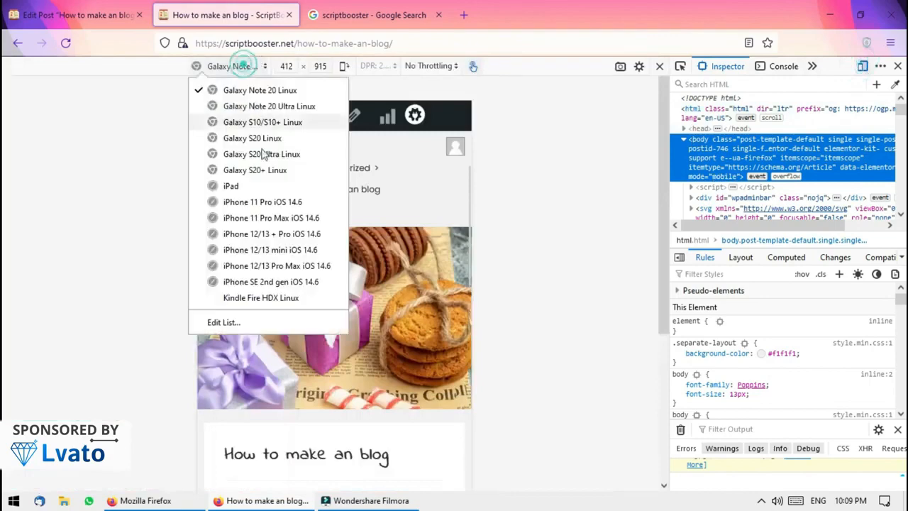
{"action": "left_click", "coordinate": [283, 204]}
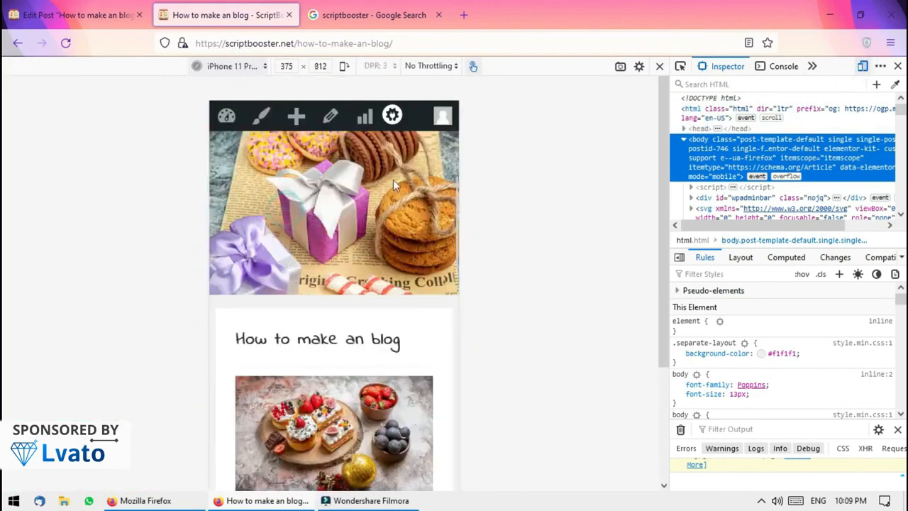
{"action": "scroll", "coordinate": [314, 223], "scroll_direction": "up", "scroll_amount": 5}
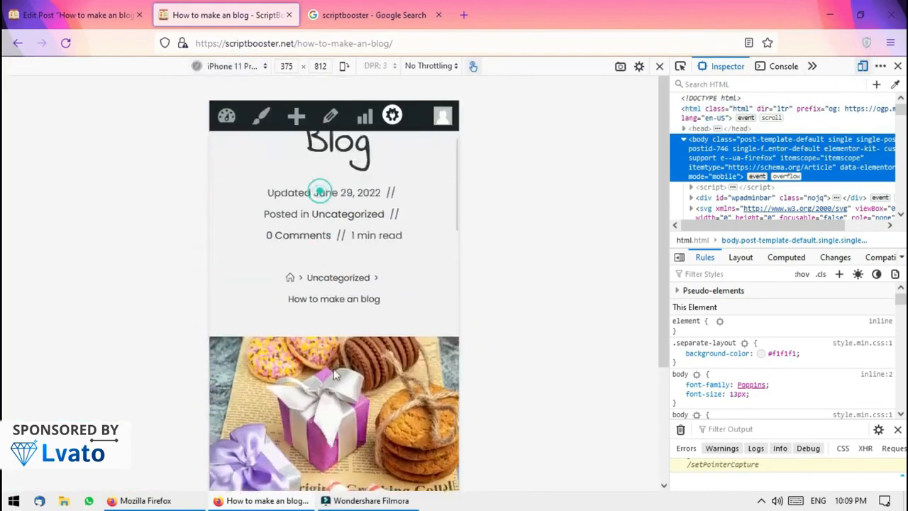
Go home via the mobile menu and reopen 'How to make an blog', scrolling through it
{"action": "left_click", "coordinate": [342, 158]}
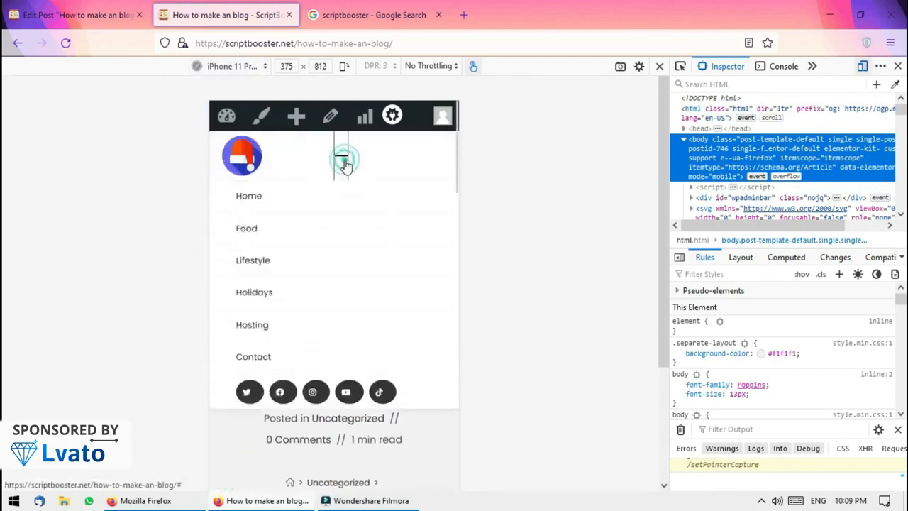
{"action": "left_click", "coordinate": [334, 155]}
{"action": "scroll", "coordinate": [383, 340], "scroll_direction": "down", "scroll_amount": 4}
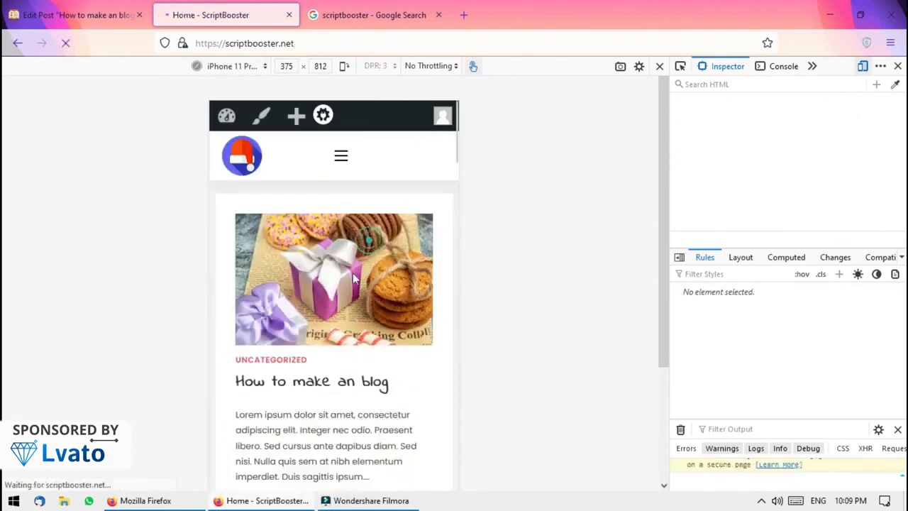
{"action": "left_click", "coordinate": [349, 266]}
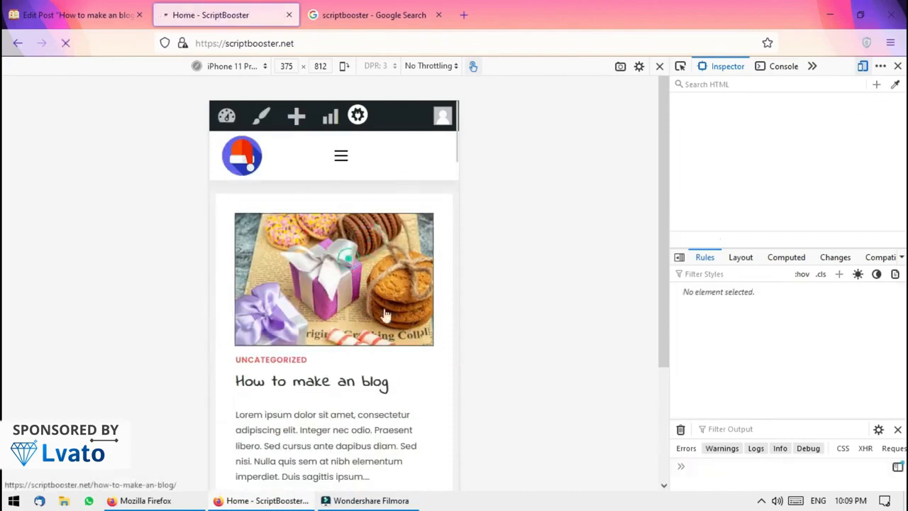
{"action": "scroll", "coordinate": [419, 369], "scroll_direction": "down", "scroll_amount": 6}
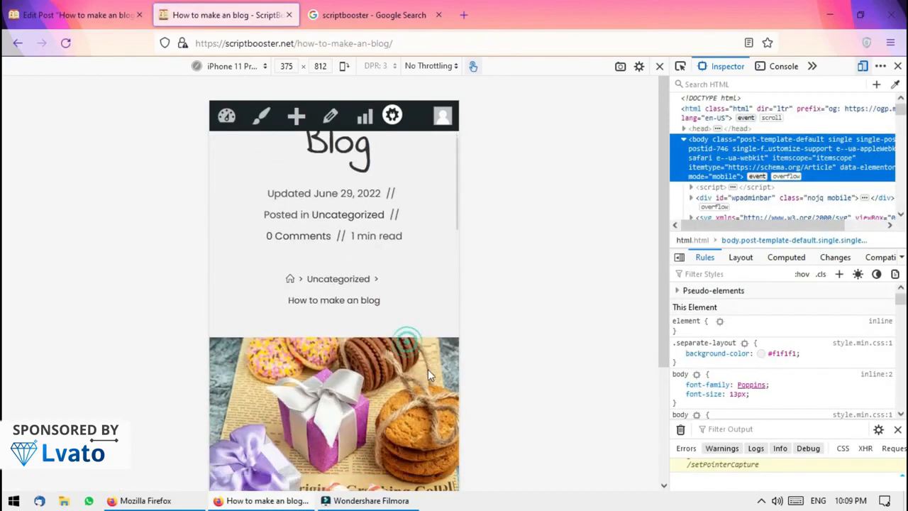
{"action": "scroll", "coordinate": [408, 373], "scroll_direction": "down", "scroll_amount": 10}
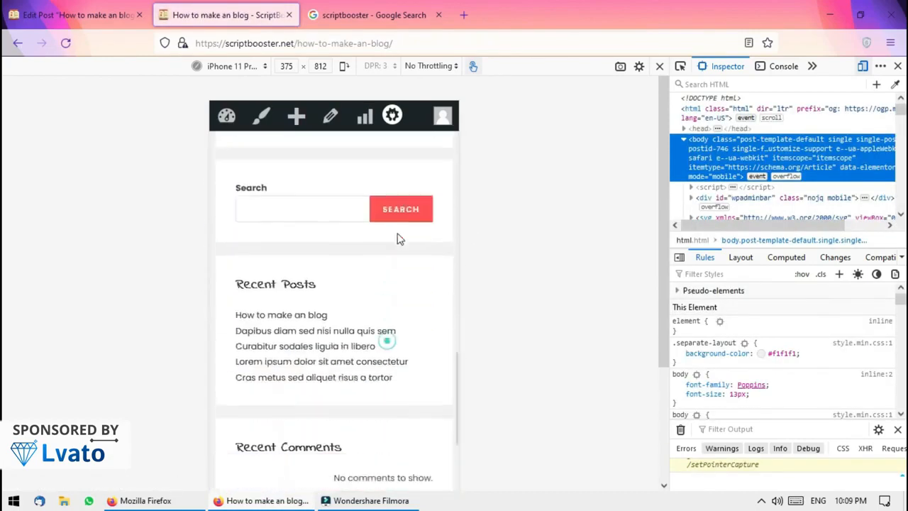
{"action": "scroll", "coordinate": [408, 388], "scroll_direction": "down", "scroll_amount": 12}
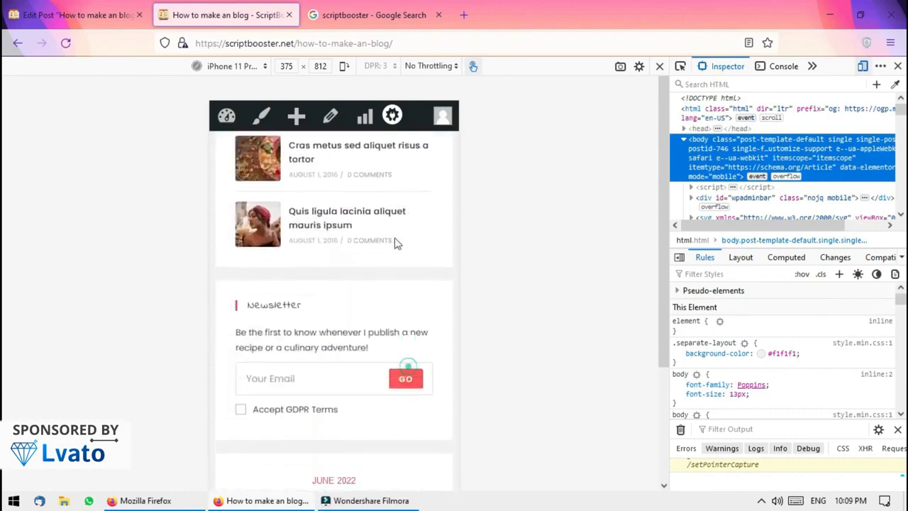
{"action": "scroll", "coordinate": [403, 284], "scroll_direction": "down", "scroll_amount": 1}
{"action": "scroll", "coordinate": [401, 341], "scroll_direction": "up", "scroll_amount": 6}
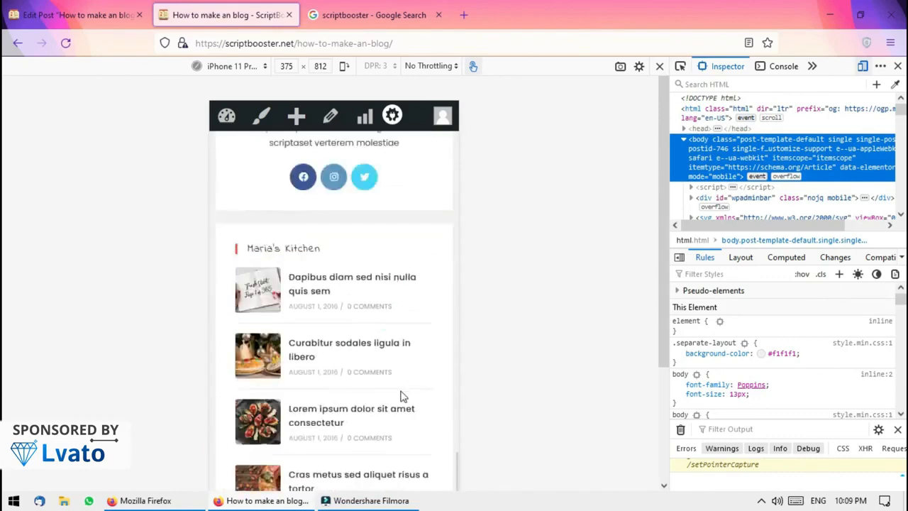
{"action": "scroll", "coordinate": [418, 376], "scroll_direction": "down", "scroll_amount": 8}
{"action": "scroll", "coordinate": [437, 322], "scroll_direction": "up", "scroll_amount": 20}
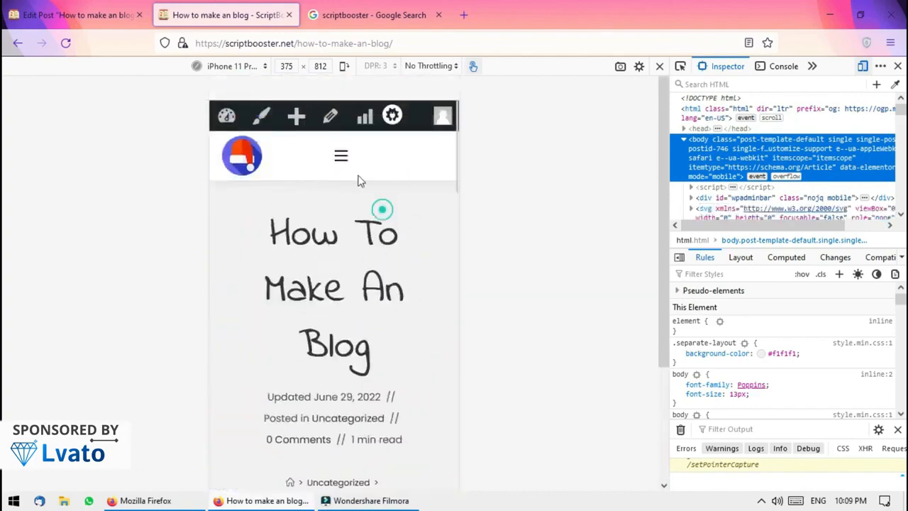
Toggle the mobile hamburger menu open and closed to test it
{"action": "left_click", "coordinate": [342, 159]}
{"action": "left_click", "coordinate": [343, 161]}
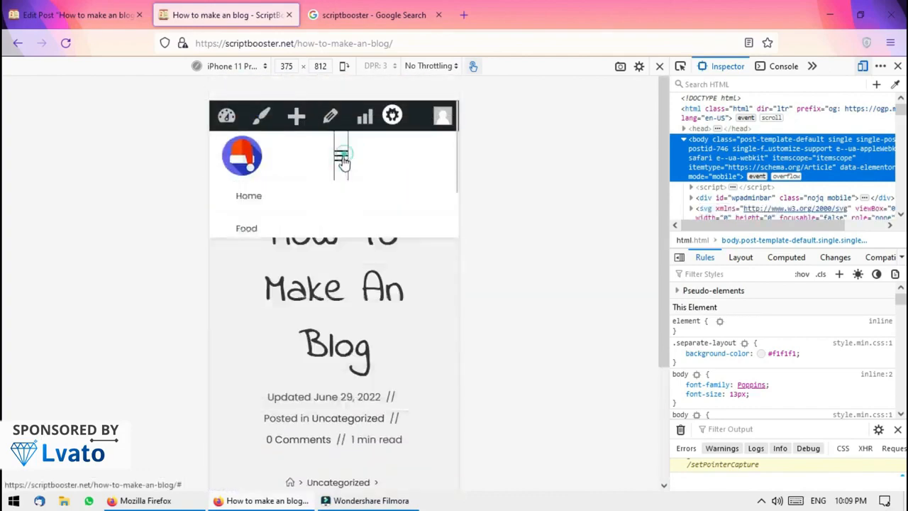
{"action": "left_click", "coordinate": [341, 161]}
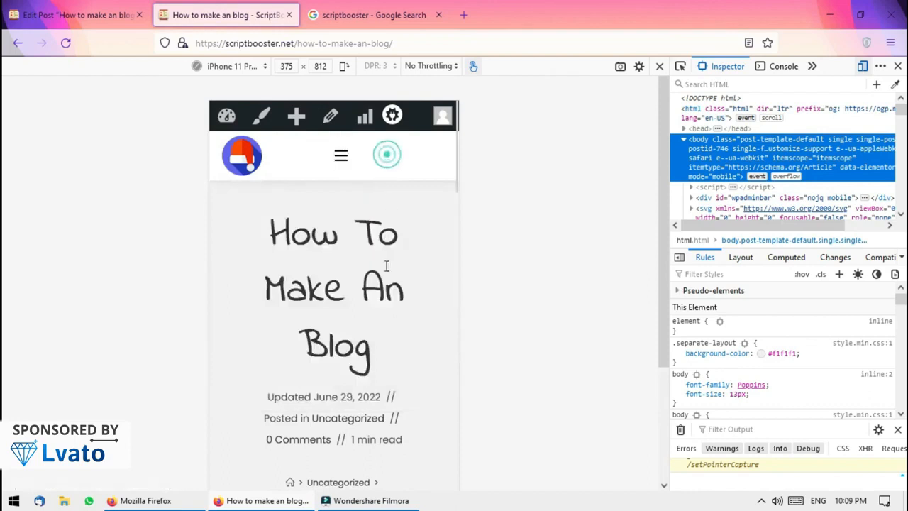